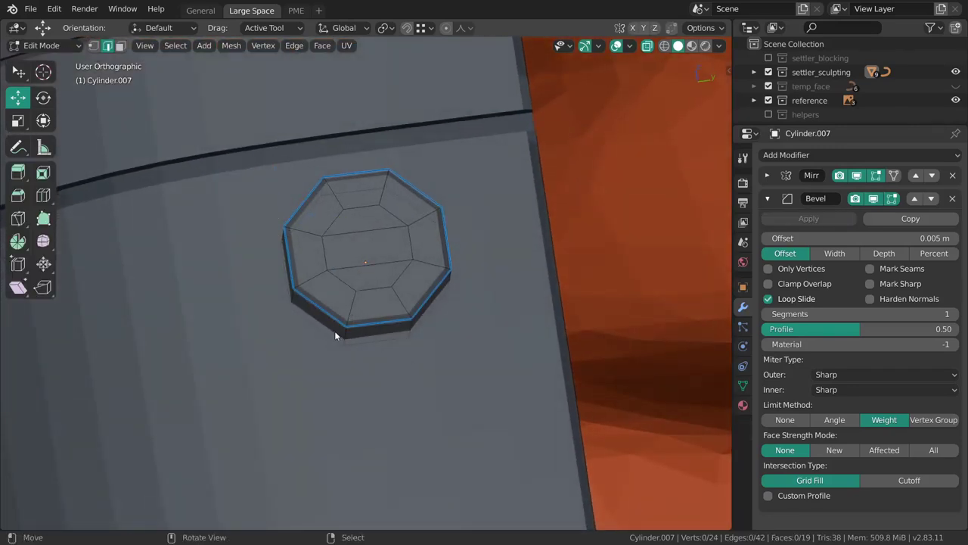
Step: Edge-slide the first selected edge paths on the octagonal bolt to tighten its rim
key(g)
key(g)
click(423, 281)
ctrl+click(457, 274)
mouse_move(457, 274)
middle_down()
mouse_move(434, 270)
mouse_move(451, 276)
middle_up()
ctrl+click(461, 285)
key(g)
key(g)
click(439, 252)
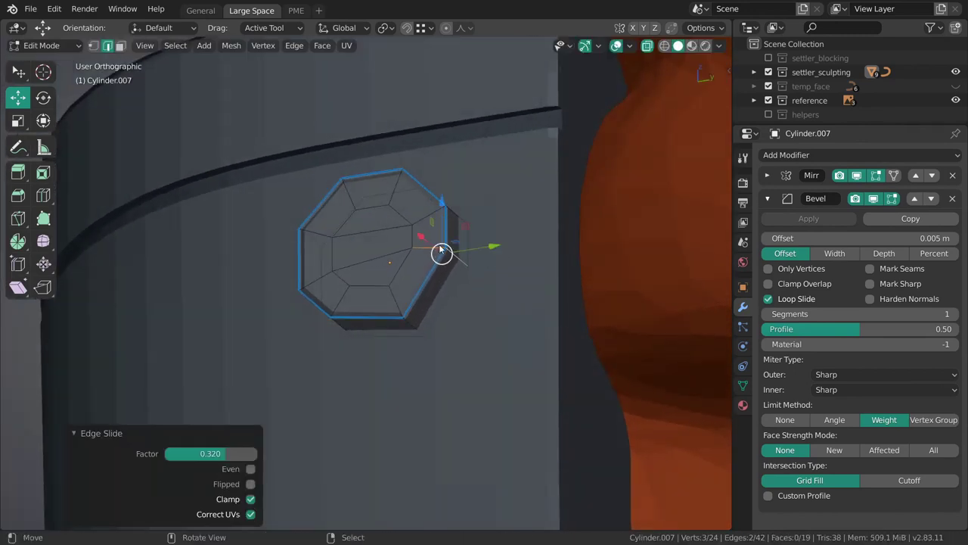
click(428, 237)
middle_drag(429, 237, 452, 291)
Step: Select two more edge paths around the bolt's rim and edge-slide each inward
ctrl+click(417, 250)
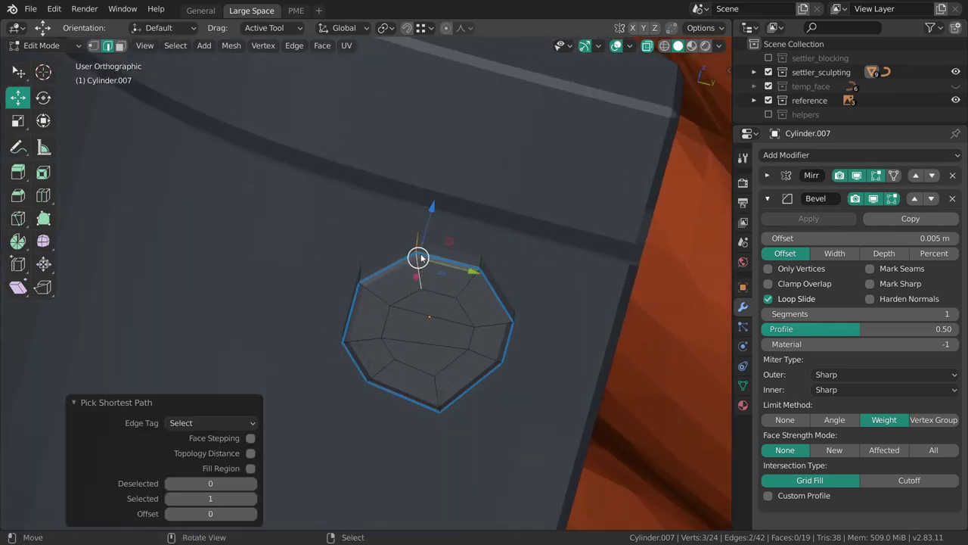
key(g)
key(g)
click(399, 258)
click(401, 259)
middle_drag(402, 260, 389, 306)
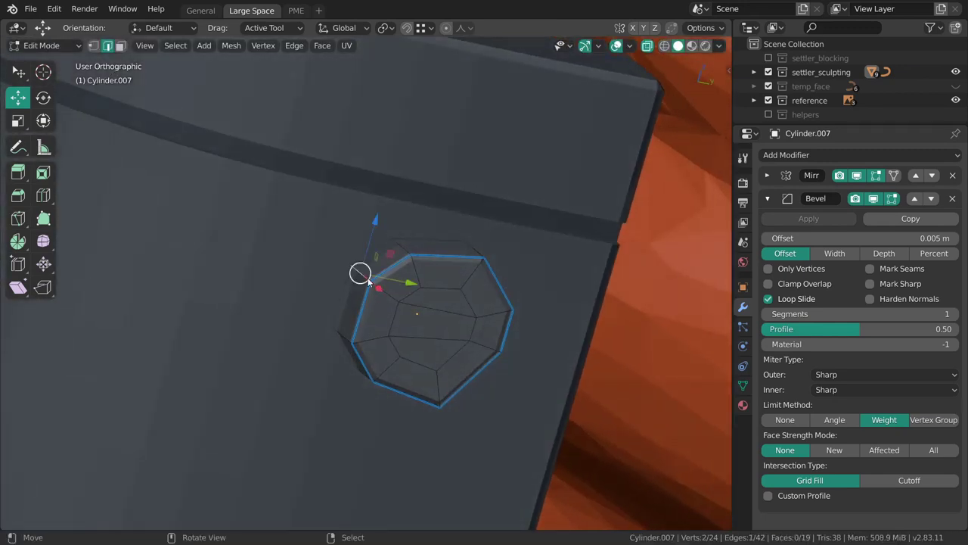
ctrl+click(372, 289)
key(g)
key(g)
click(380, 278)
Step: Return to Object Mode, deselect, then recheck a single bolt edge in Edit Mode and exit
key(Tab)
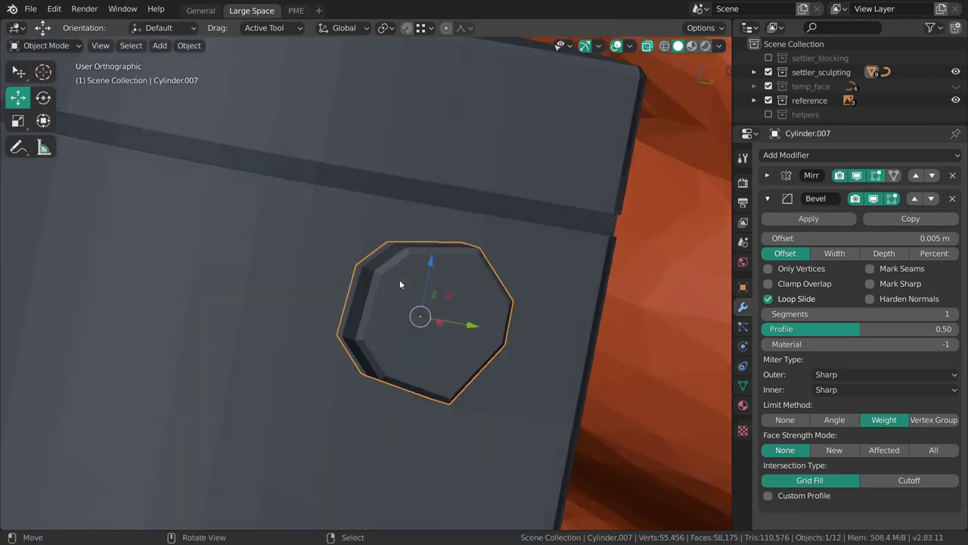
key(alt+a)
middle_drag(397, 284, 445, 266)
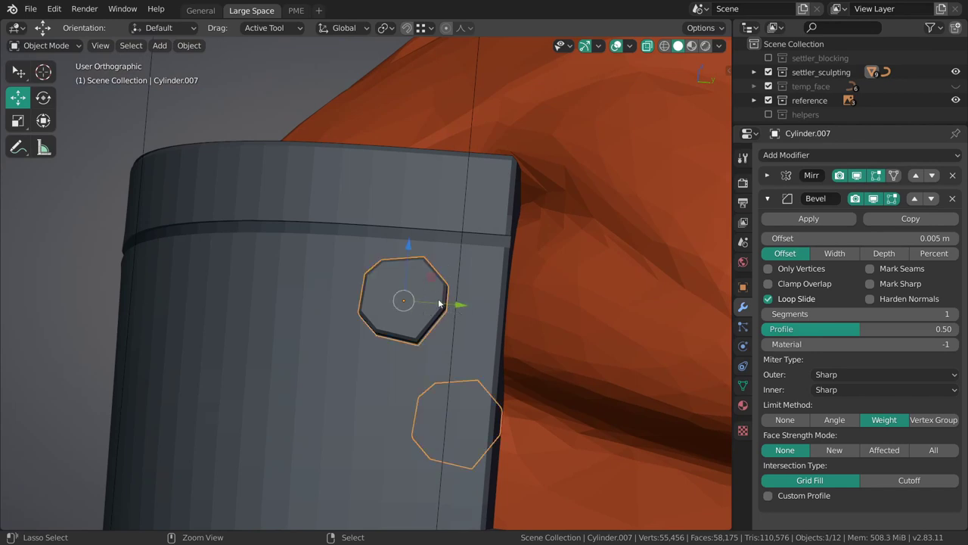
key(Tab)
mouse_move(437, 301)
middle_down()
mouse_move(407, 278)
mouse_move(450, 299)
middle_up()
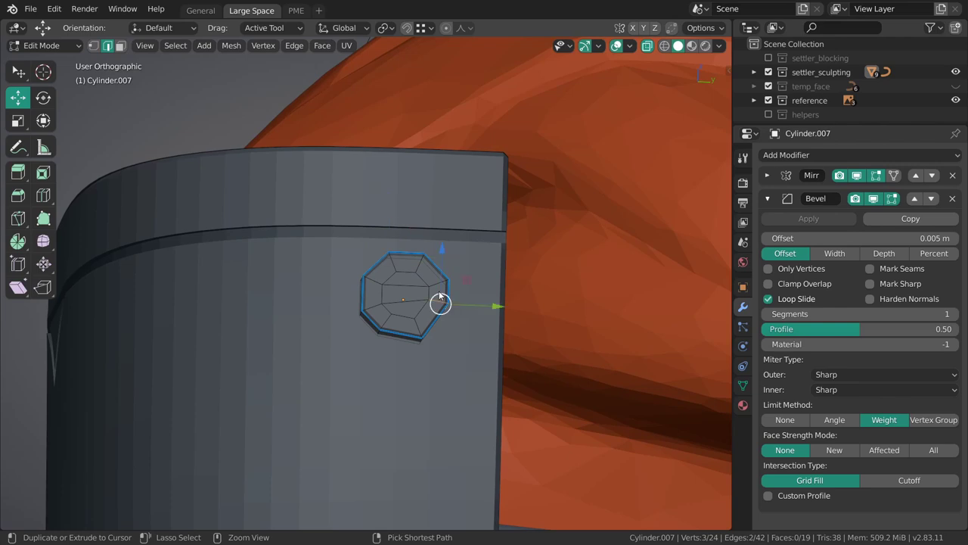
shift+click(439, 295)
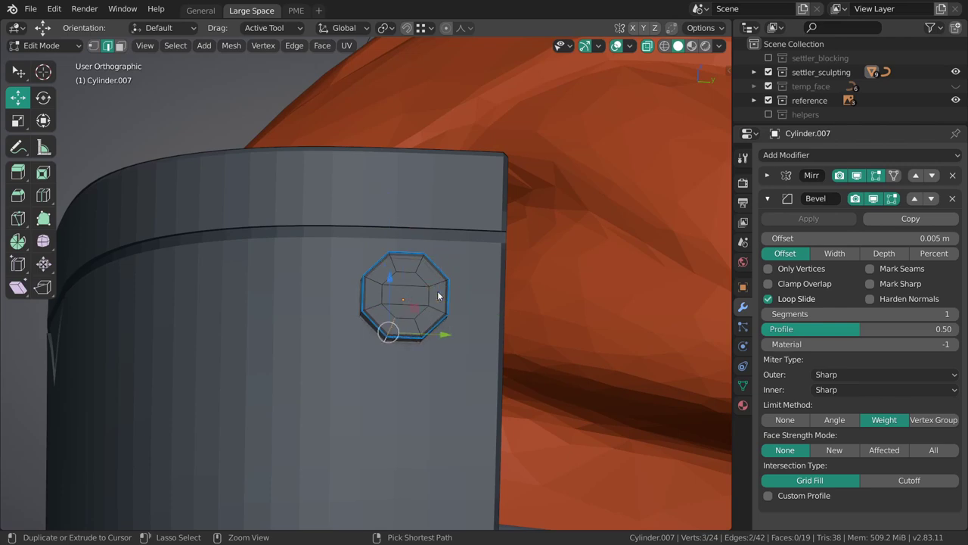
key(Tab)
Step: Zoom out and switch to the front view, then orbit toward the character's side
scroll(411, 281, down, 3)
middle_drag(439, 295, 526, 341)
key(grave)
click(463, 271)
middle_drag(327, 305, 412, 269)
middle_drag(351, 324, 458, 328)
key(grave)
click(541, 342)
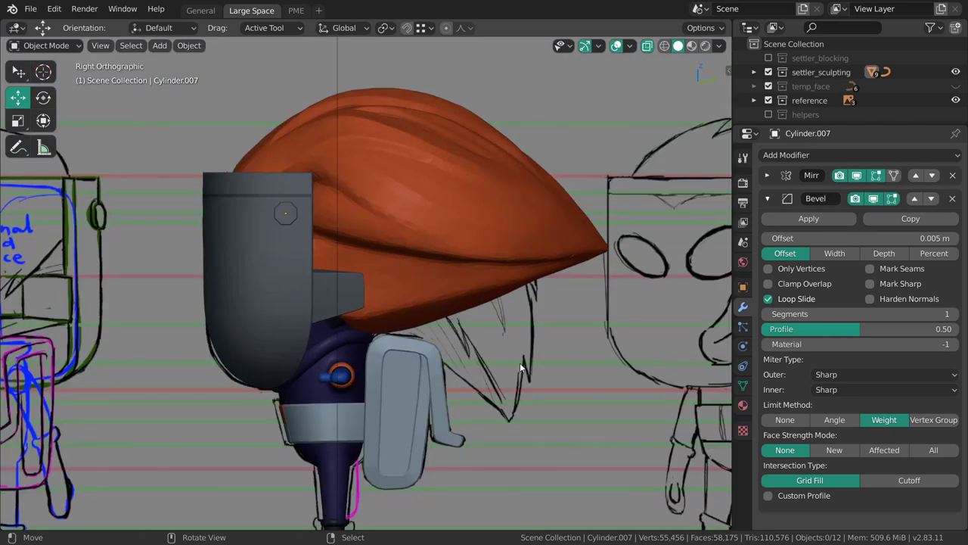
mouse_move(507, 273)
shift+middle_down()
mouse_move(499, 260)
mouse_move(482, 280)
mouse_move(437, 275)
mouse_move(501, 273)
mouse_move(386, 268)
shift+middle_up()
click(443, 260)
click(457, 306)
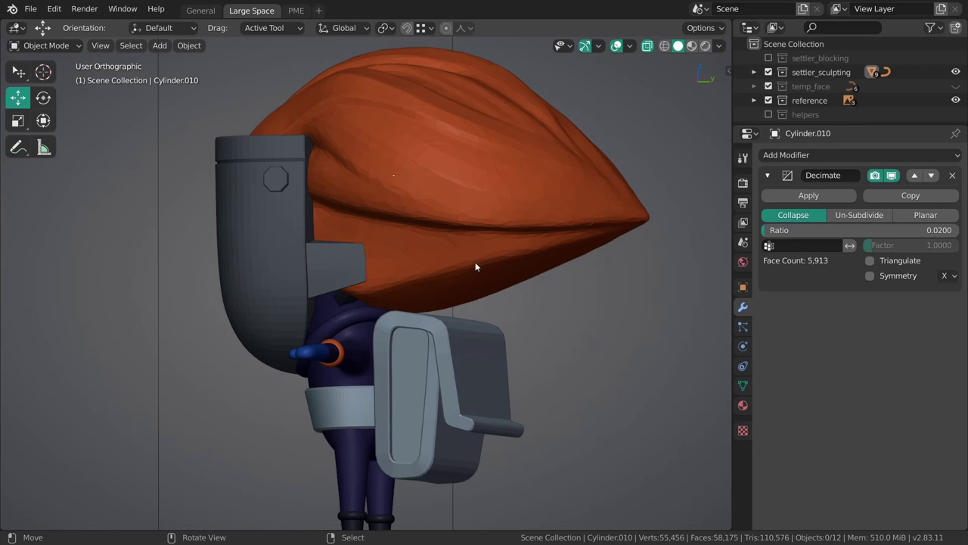
click(448, 370)
key(KP_3)
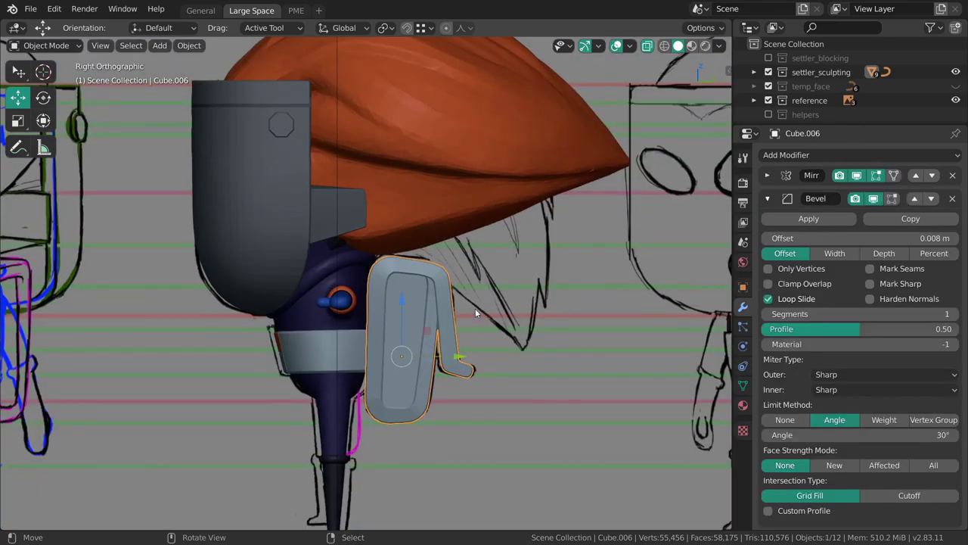
click(477, 308)
mouse_move(478, 307)
middle_down()
mouse_move(502, 355)
mouse_move(452, 307)
mouse_move(465, 312)
middle_up()
Step: In the sidebar's View tab, set the 3D Cursor Location X to 0 m, then hide the sidebar
key(n)
click(724, 100)
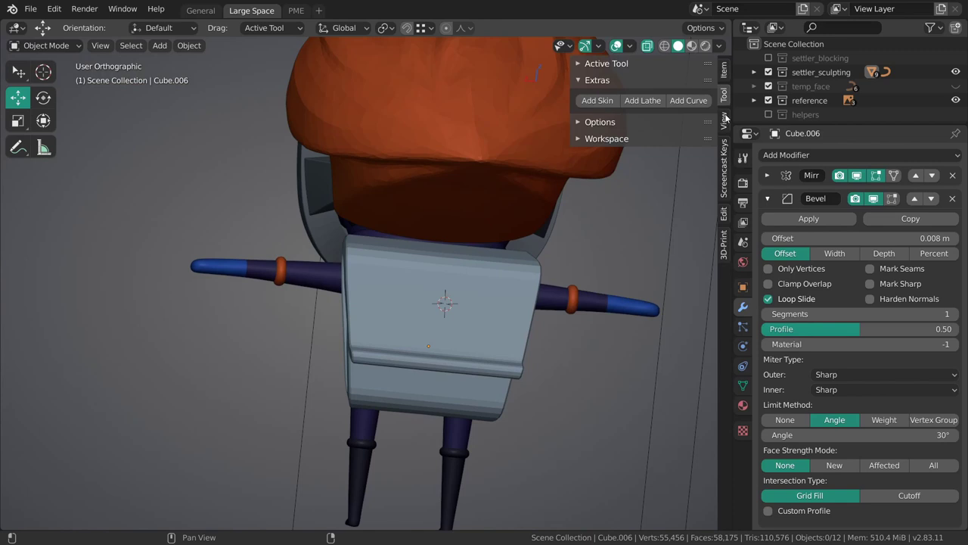
click(724, 119)
click(722, 72)
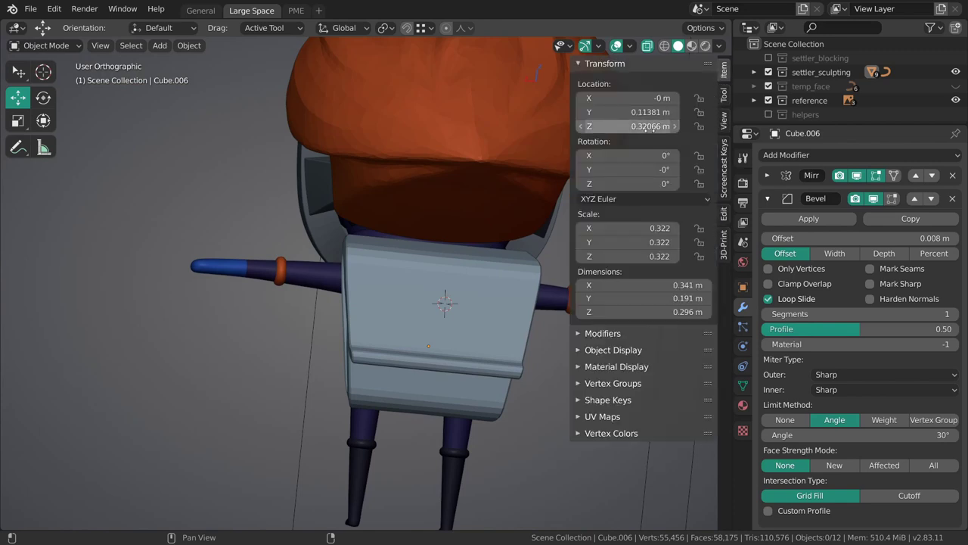
click(725, 121)
click(617, 255)
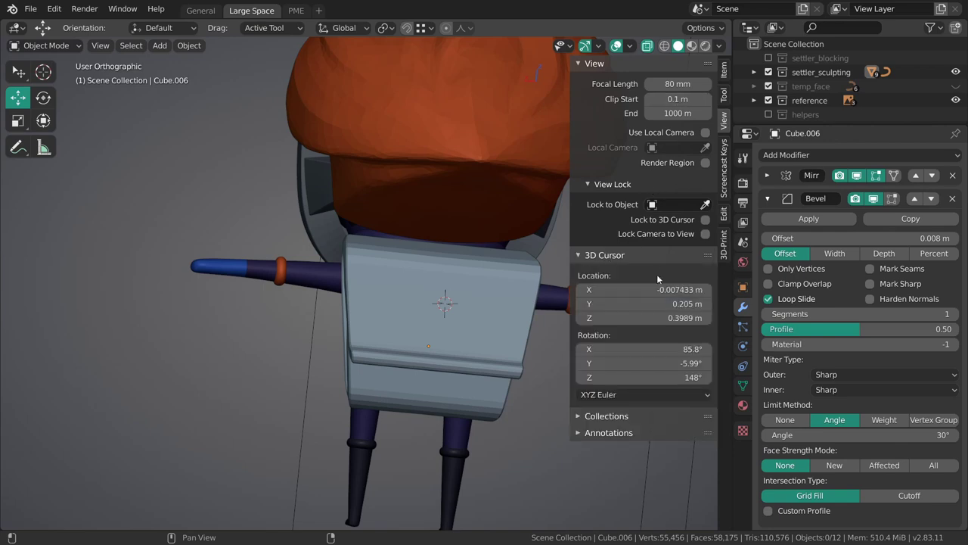
click(660, 288)
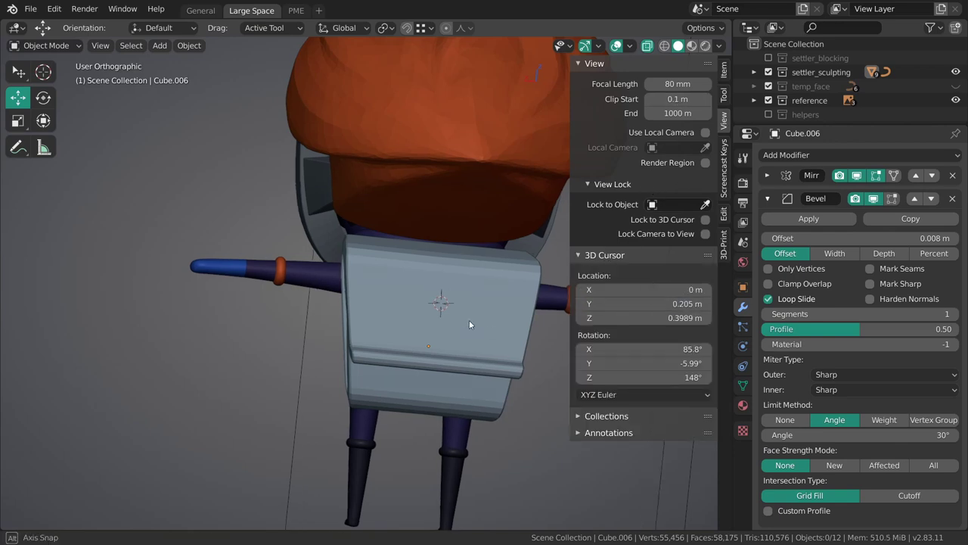
key(q)
click(519, 320)
scroll(476, 307, up, 3)
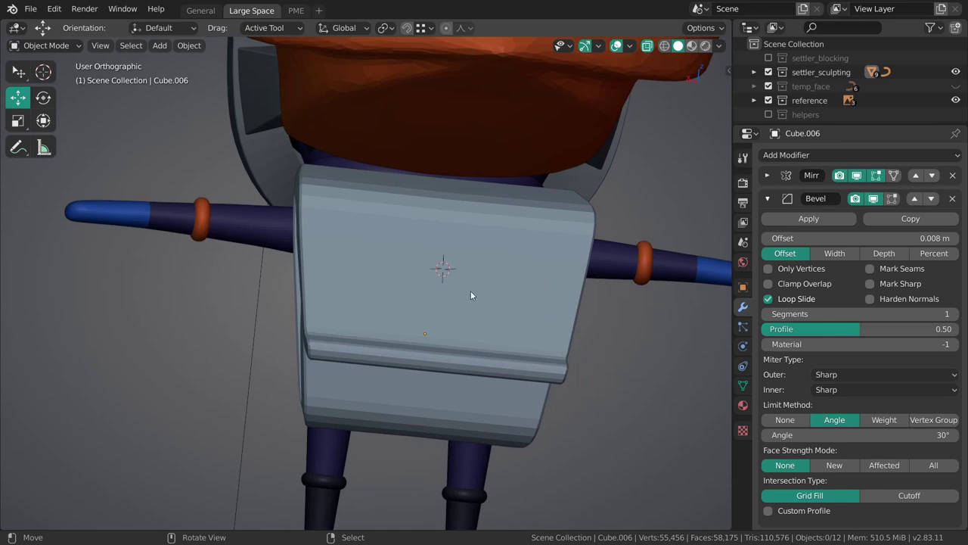
Step: Select the backpack and add a new material slot in its Material properties
click(470, 295)
key(Tab)
middle_drag(521, 303, 408, 318)
click(743, 405)
key(Tab)
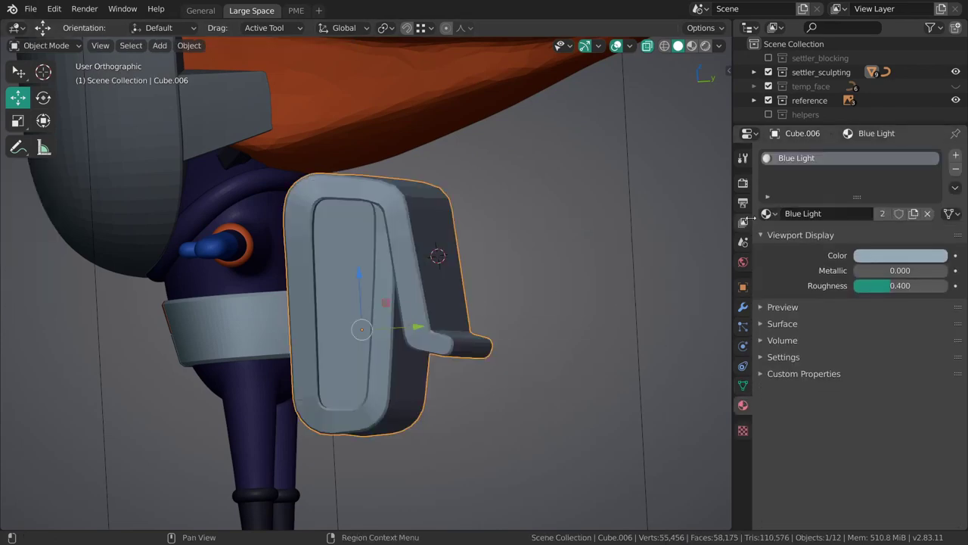
click(956, 157)
Step: Reselect the backpack and search 'blue' to load Blue Grey into the new slot
middle_drag(227, 335, 244, 290)
click(161, 331)
middle_drag(162, 331, 367, 294)
click(366, 299)
click(768, 241)
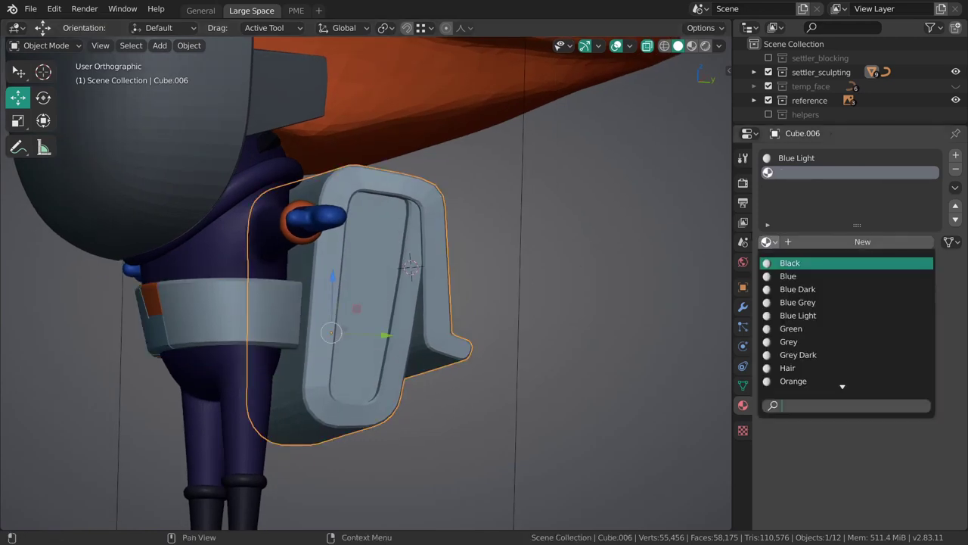
text(blue)
key(Down)
key(Down)
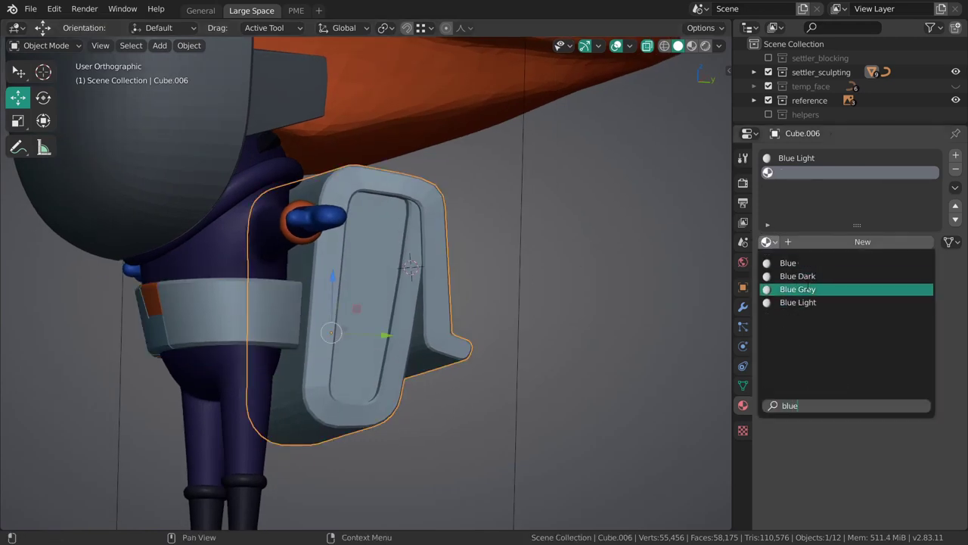
key(Return)
Step: Assign Blue Grey to the backpack's linked face region in face select mode
key(Tab)
middle_drag(622, 300, 395, 258)
key(3)
key(l)
click(791, 259)
key(ctrl+Tab)
click(435, 305)
middle_drag(446, 288, 466, 239)
key(ctrl+Tab)
click(492, 274)
scroll(476, 273, up, 3)
Step: Enter Sculpt Mode with the Grab brush, show the wireframe, and set radius to 129 px
key(ctrl+Tab)
click(373, 252)
scroll(373, 253, down, 3)
middle_drag(373, 253, 447, 303)
scroll(448, 302, up, 4)
scroll(383, 316, up, 2)
key(shift+alt+z)
key(f)
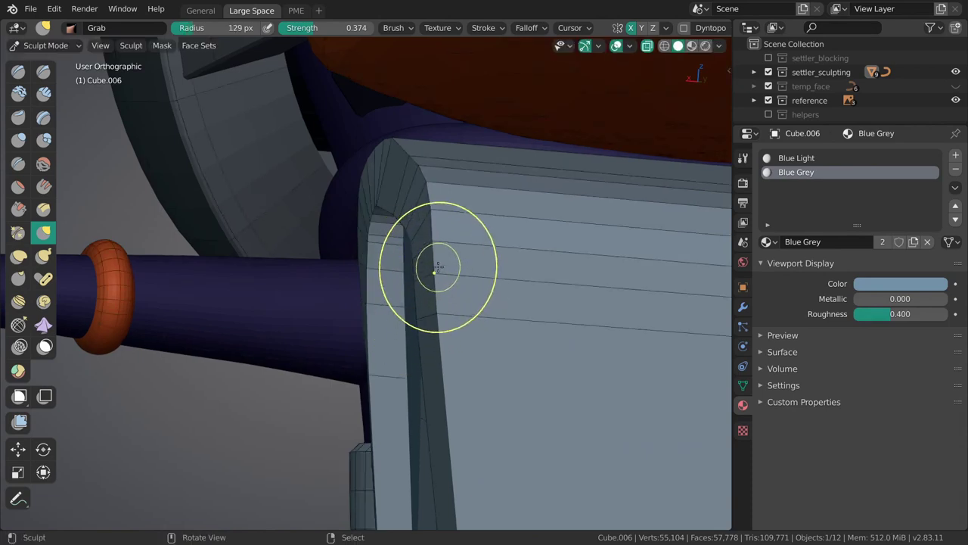
click(436, 266)
Step: Resize the Grab brush to 174 px, then settle on 162 px around the bent corner
key(ctrl+z)
scroll(438, 231, down, 3)
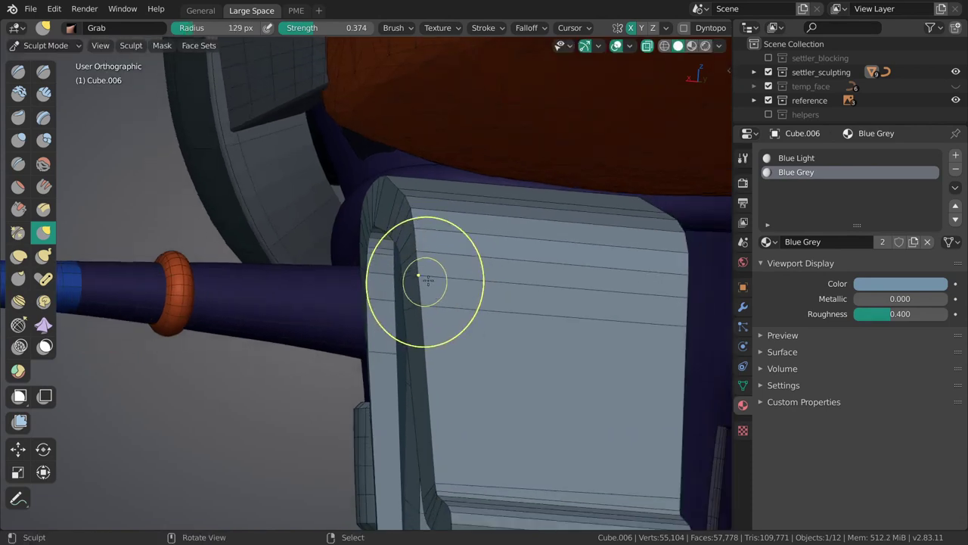
mouse_move(426, 280)
middle_down()
mouse_move(454, 281)
mouse_move(432, 292)
mouse_move(683, 255)
mouse_move(450, 285)
mouse_move(438, 324)
middle_up()
scroll(482, 301, up, 3)
scroll(449, 303, up, 2)
key(f)
click(411, 342)
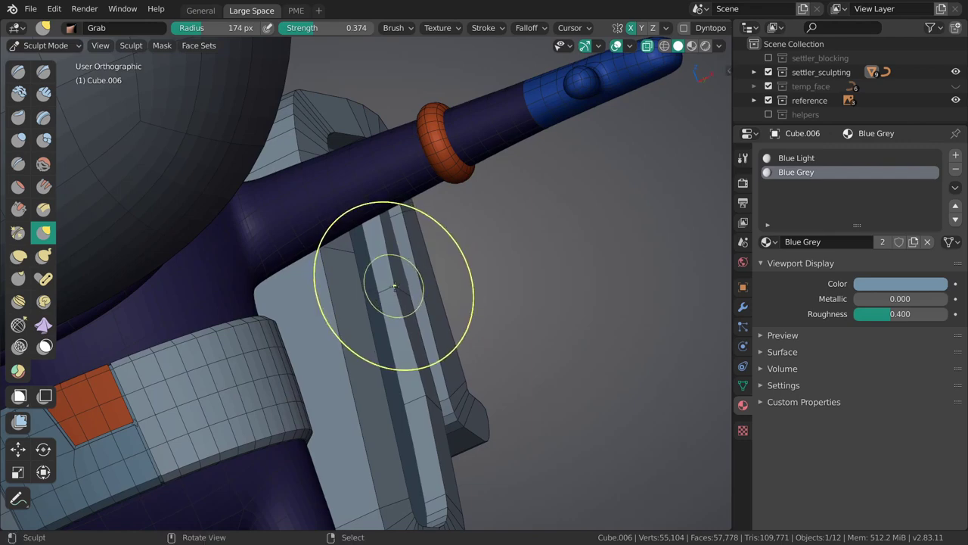
mouse_move(401, 292)
middle_down()
mouse_move(417, 289)
mouse_move(424, 409)
mouse_move(426, 255)
middle_up()
key(f)
click(407, 282)
Step: Drop to Object Mode, orbit the backpack block, then resume sculpting with the wireframe overlay toggled
key(ctrl+Tab)
click(347, 331)
middle_drag(356, 325, 486, 261)
scroll(461, 350, up, 4)
key(ctrl+Tab)
click(425, 303)
scroll(426, 303, down, 2)
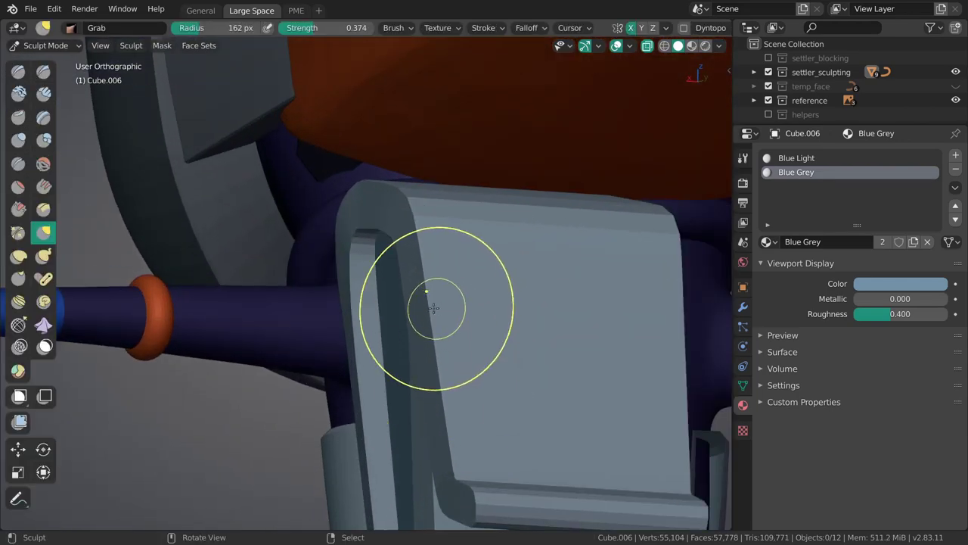
key(shift+alt+z)
mouse_move(394, 253)
middle_down()
mouse_move(386, 318)
mouse_move(451, 328)
mouse_move(307, 374)
middle_up()
Step: Switch between Sculpt and Object Mode, finishing in Object Mode facing the backpack's front
key(ctrl+Tab)
scroll(306, 374, up, 3)
key(ctrl+Tab)
click(354, 219)
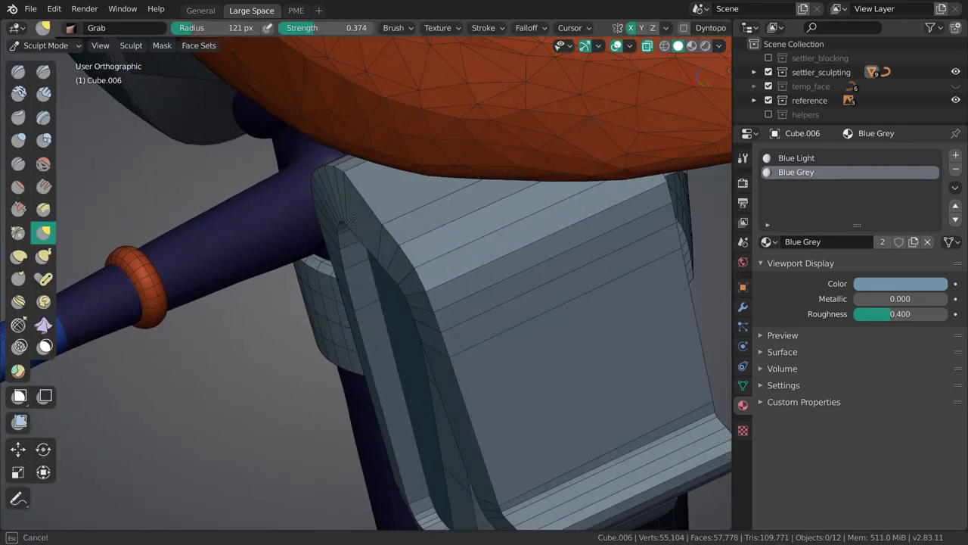
key(ctrl+Tab)
click(386, 269)
mouse_move(386, 268)
middle_down()
mouse_move(511, 394)
mouse_move(415, 332)
mouse_move(464, 322)
mouse_move(480, 284)
middle_up()
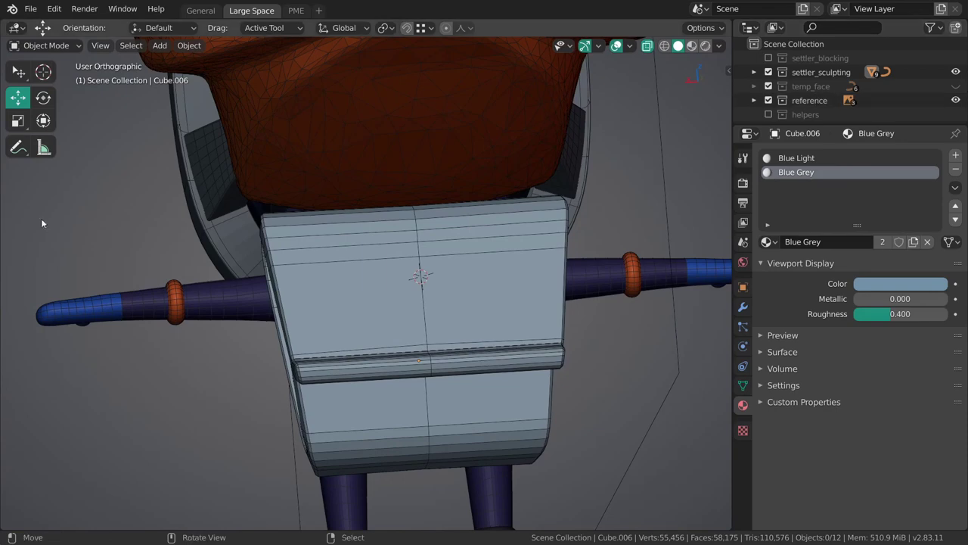
key(alt+Tab)
scroll(120, 297, up, 5)
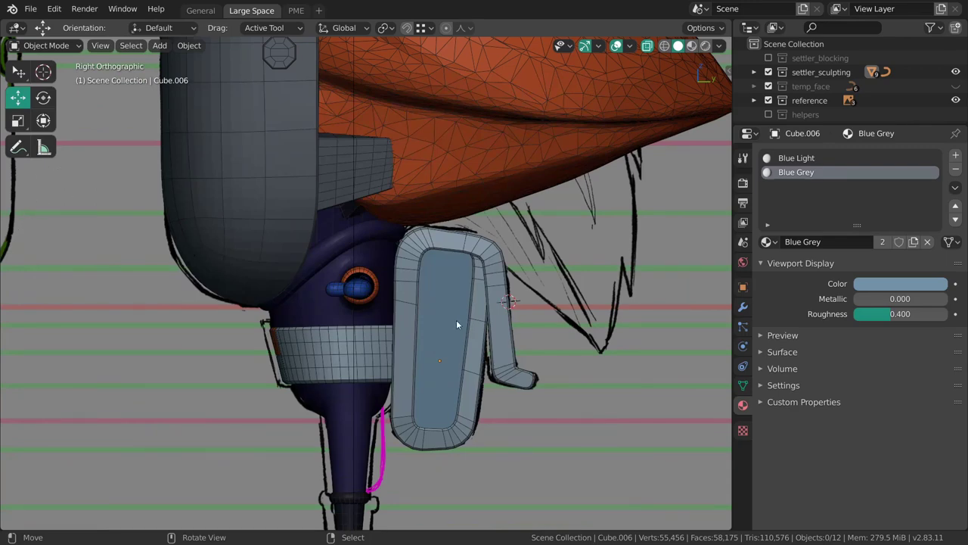
Step: Select the hair, disable its Decimate modifier in the viewport, and enter Sculpt Mode
middle_drag(458, 312, 717, 312)
click(405, 212)
click(743, 306)
click(875, 175)
mouse_move(454, 249)
middle_down()
mouse_move(400, 231)
mouse_move(380, 267)
mouse_move(409, 257)
mouse_move(397, 266)
middle_up()
key(ctrl+Tab)
Step: Sculpt with the Snake Hook brush, resizing it from 280 to 255 to 224 px
key(g)
key(k)
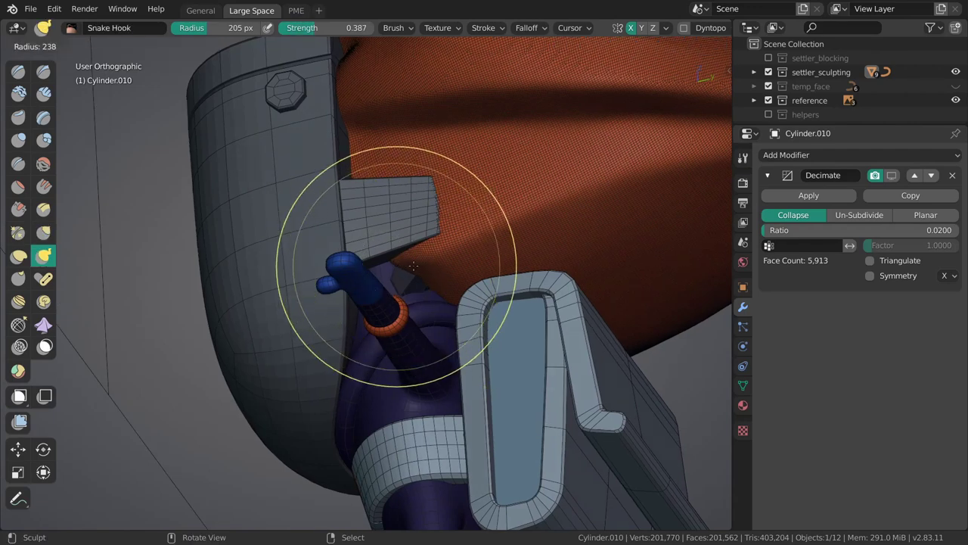
mouse_move(338, 365)
middle_down()
mouse_move(366, 318)
mouse_move(324, 368)
mouse_move(481, 277)
mouse_move(363, 264)
middle_up()
key(f)
click(364, 322)
key(f)
click(325, 352)
key(f)
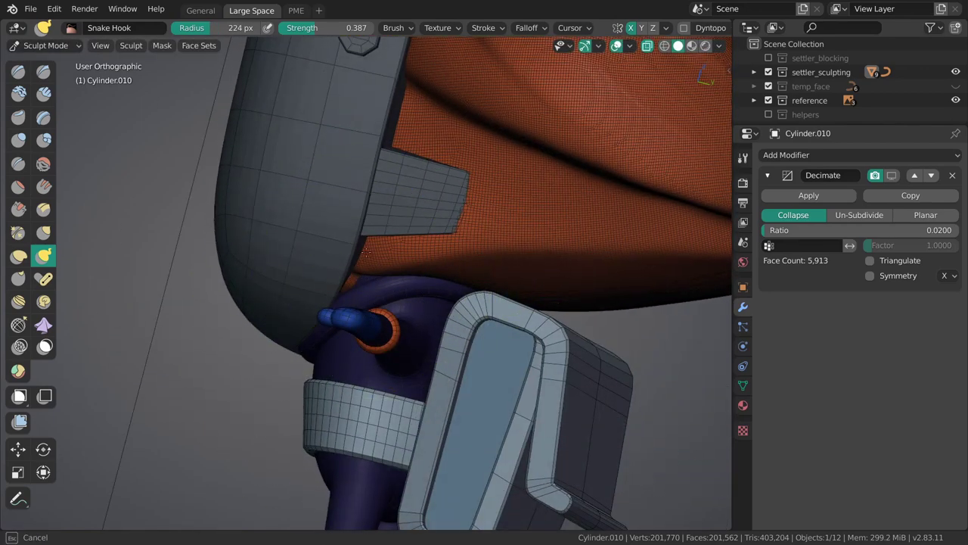
click(366, 268)
Step: Switch to the Smooth brush with strength 0.550 and smooth the hair underside
key(shift+s)
key(shift+f)
click(384, 250)
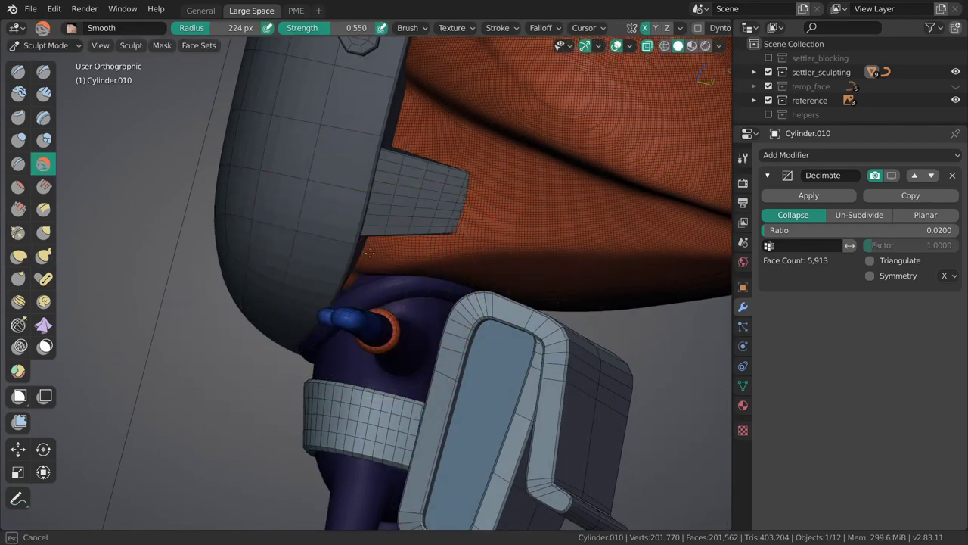
mouse_move(362, 261)
middle_down()
mouse_move(324, 280)
mouse_move(333, 266)
mouse_move(345, 275)
mouse_move(320, 295)
mouse_move(356, 288)
middle_up()
Step: Shape the underside with the Grab 2D brush at radii of 152, 142 and 176 px
key(g)
key(bracketright)
key(bracketright)
key(bracketright)
key(f)
click(418, 258)
middle_drag(423, 263, 454, 280)
key(f)
click(473, 280)
mouse_move(384, 277)
middle_down()
mouse_move(469, 202)
mouse_move(325, 242)
mouse_move(400, 253)
middle_up()
Step: Switch to the Crease brush and orbit to see the hair folds under the fin
key(shift+c)
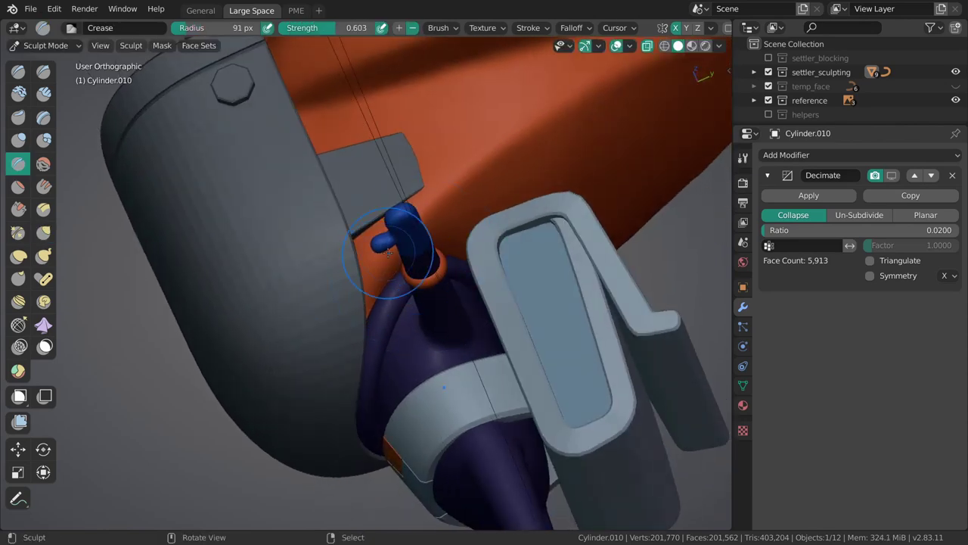
mouse_move(367, 322)
middle_down()
mouse_move(323, 297)
mouse_move(314, 275)
mouse_move(444, 227)
mouse_move(441, 237)
middle_up()
middle_drag(441, 277, 481, 280)
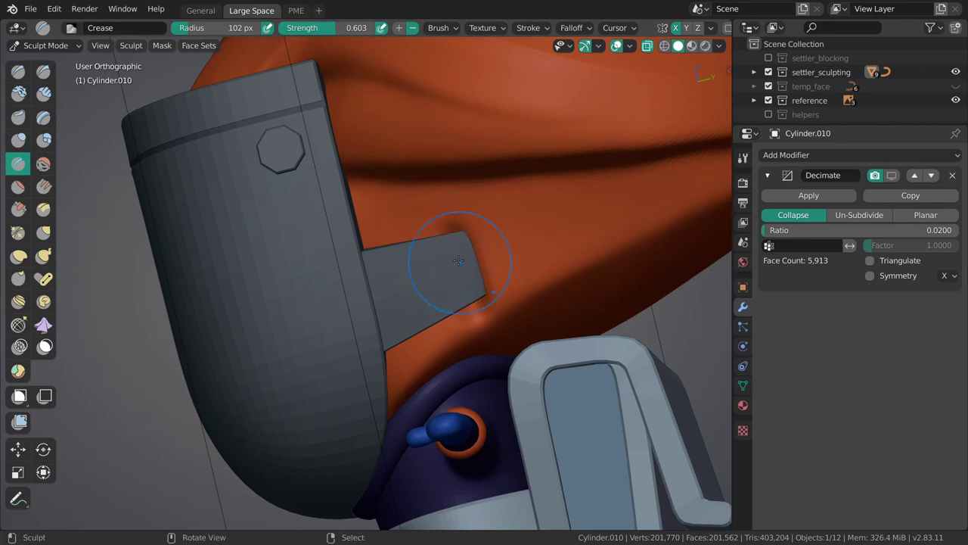
middle_drag(455, 248, 504, 262)
middle_drag(496, 302, 469, 267)
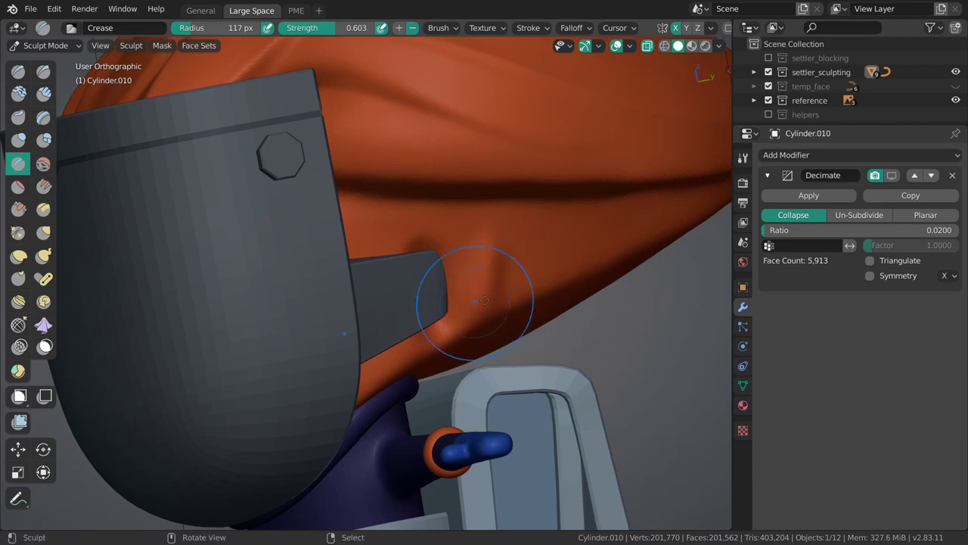
mouse_move(505, 300)
middle_down()
mouse_move(345, 190)
mouse_move(367, 227)
mouse_move(412, 242)
middle_up()
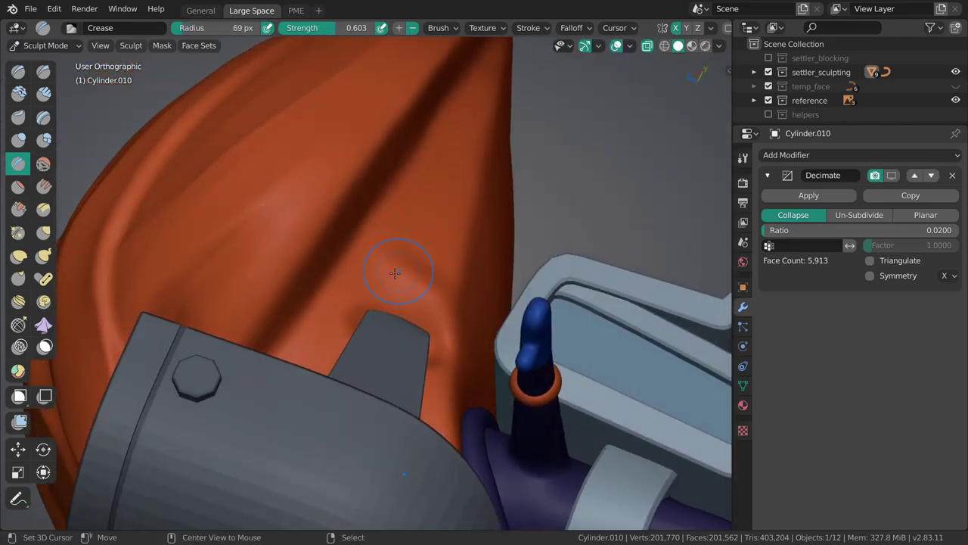
Step: Switch to Clay Strips with a 107 px radius and work around the hair folds
key(c)
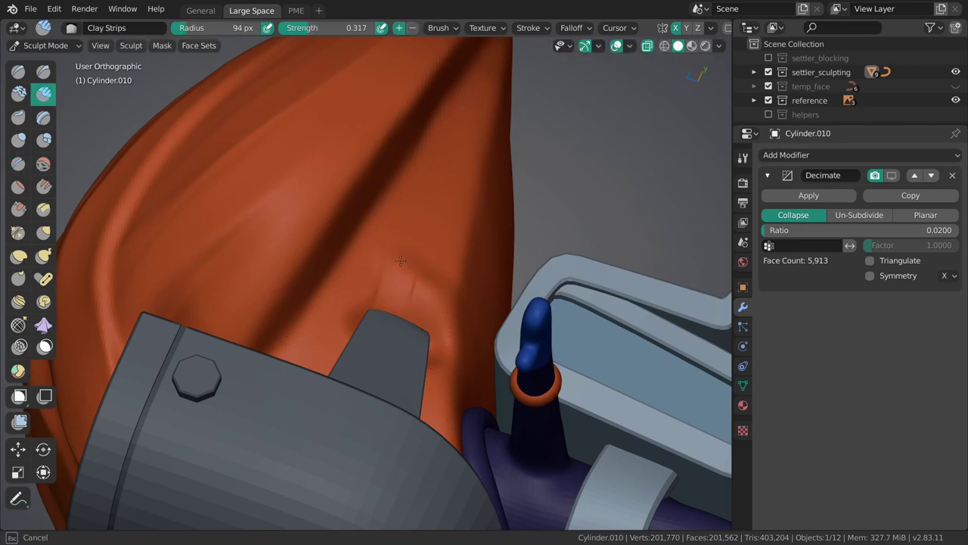
mouse_move(419, 327)
middle_down()
mouse_move(421, 290)
mouse_move(387, 255)
middle_up()
key(bracketleft)
key(bracketleft)
key(bracketleft)
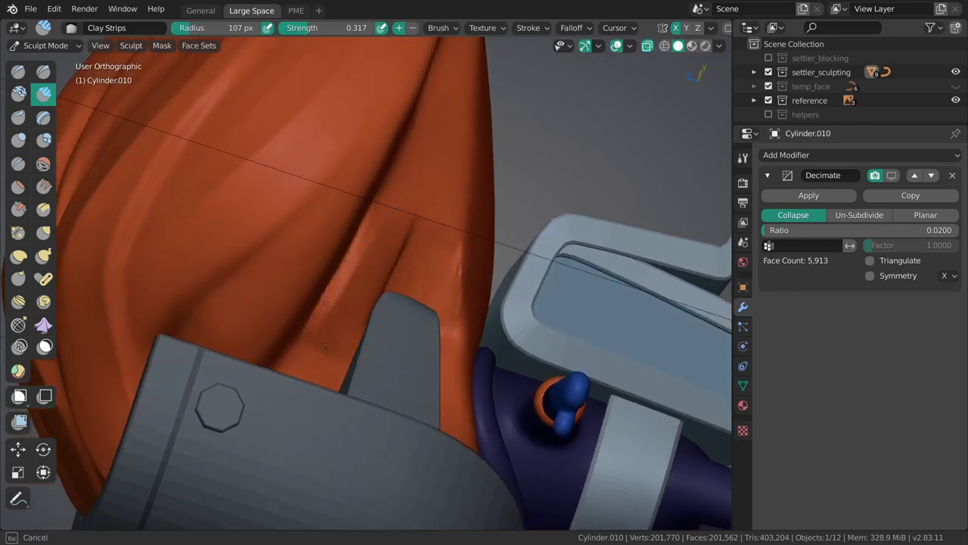
middle_drag(342, 319, 345, 326)
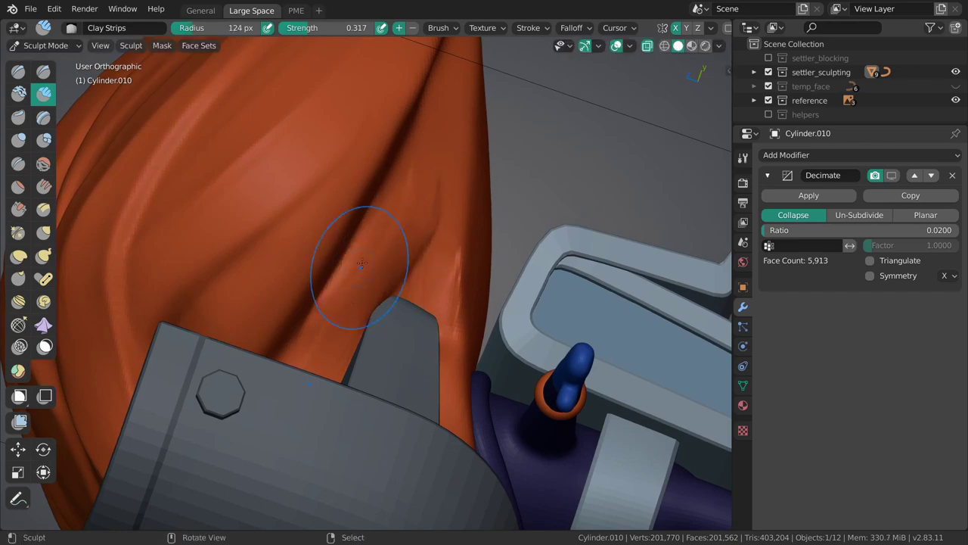
middle_drag(425, 174, 378, 314)
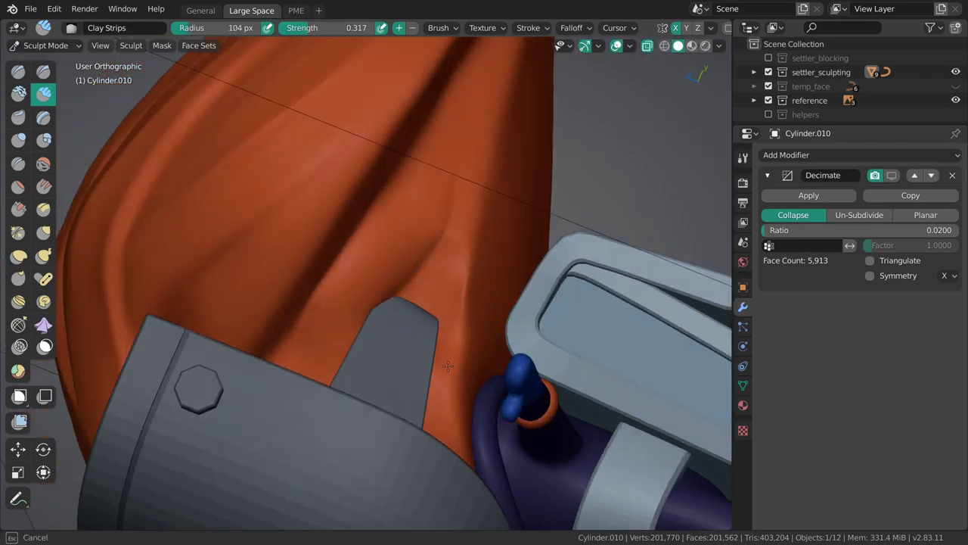
mouse_move(449, 274)
middle_down()
mouse_move(447, 231)
mouse_move(487, 198)
mouse_move(477, 196)
mouse_move(512, 320)
mouse_move(449, 263)
middle_up()
Step: Resize the Clay Strips brush to 150 px, then 109 px, along the hair's lower edge
key(f)
middle_drag(402, 362, 355, 344)
scroll(488, 312, up, 5)
mouse_move(488, 312)
middle_down()
mouse_move(432, 422)
mouse_move(454, 303)
middle_up()
key(f)
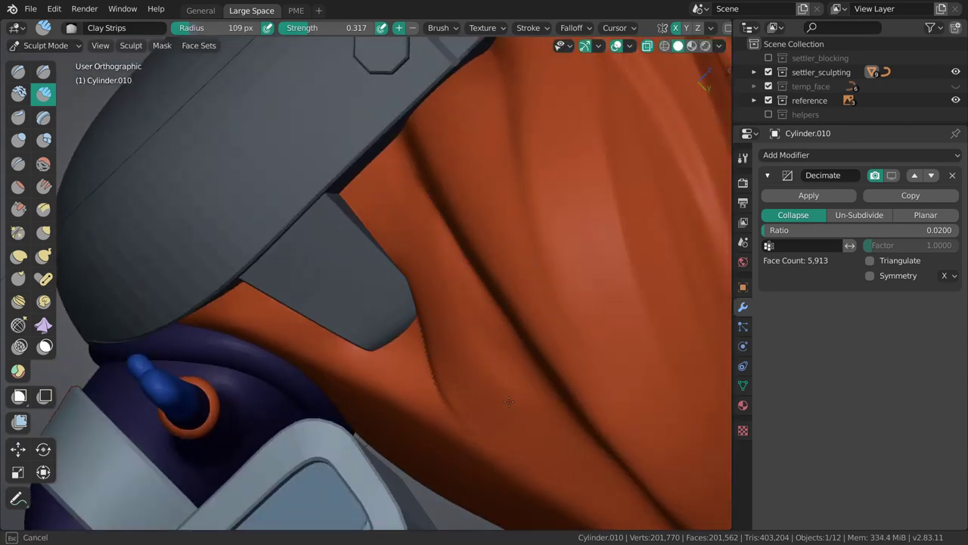
click(478, 359)
scroll(478, 359, down, 3)
middle_drag(508, 216, 324, 292)
scroll(366, 253, up, 4)
Step: Switch to the Grab 2D brush, sizing it to 103 px and then 145 px
key(g)
key(f)
click(323, 246)
mouse_move(335, 255)
shift+middle_down()
mouse_move(308, 297)
mouse_move(335, 335)
mouse_move(406, 345)
shift+middle_up()
key(f)
click(313, 257)
Step: Return to Object Mode and select the orange hair Cylinder.010
key(ctrl+Tab)
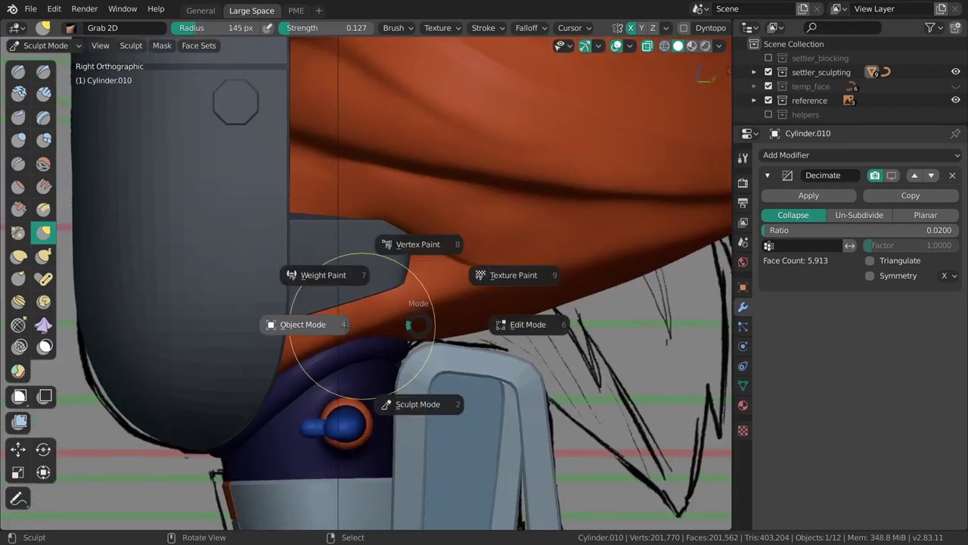
click(255, 325)
shift+middle_drag(344, 206, 333, 286)
click(333, 286)
click(314, 244)
Step: Toggle Cylinder.010 into Sculpt Mode and back to Object Mode, then view the figure's back
key(ctrl+Tab)
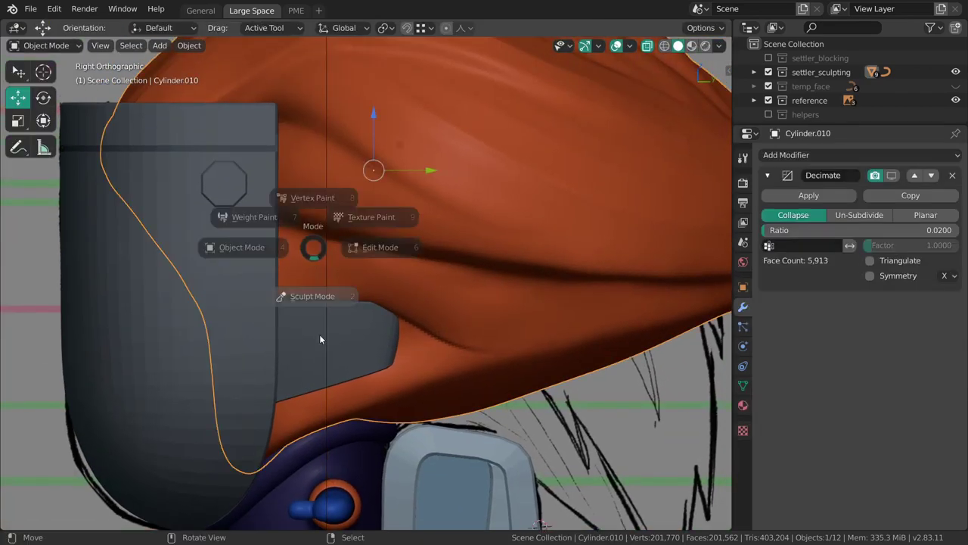
click(323, 371)
click(406, 351)
scroll(408, 318, down, 3)
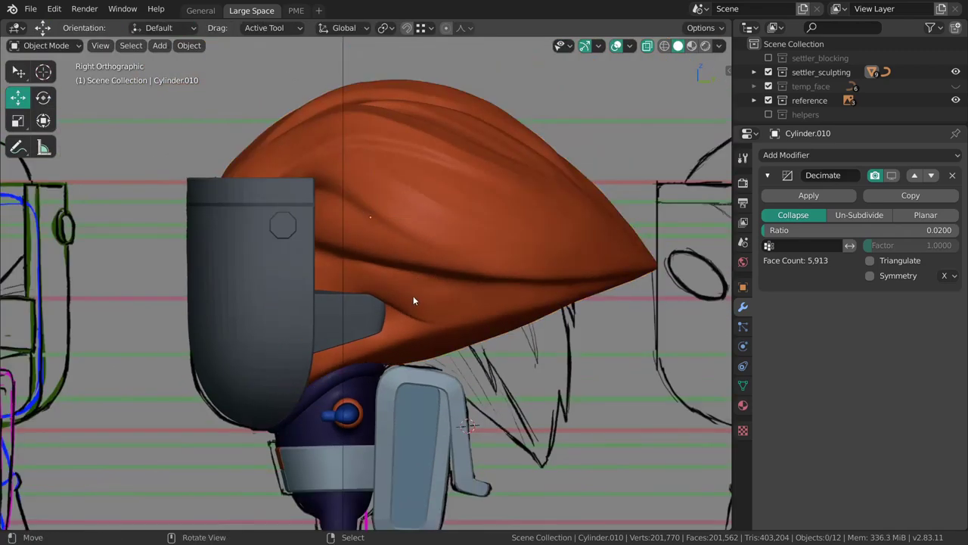
scroll(409, 288, down, 3)
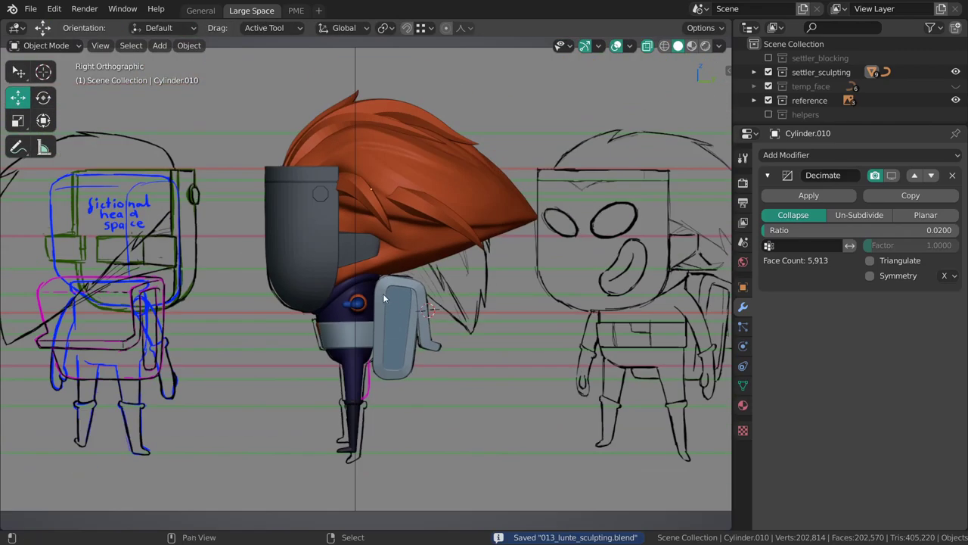
scroll(383, 294, up, 5)
middle_drag(405, 323, 378, 253)
Step: Put Torus.002 into Sculpt Mode with a 249 px brush, toggling see-through display on and off
click(365, 268)
click(365, 274)
scroll(402, 238, up, 3)
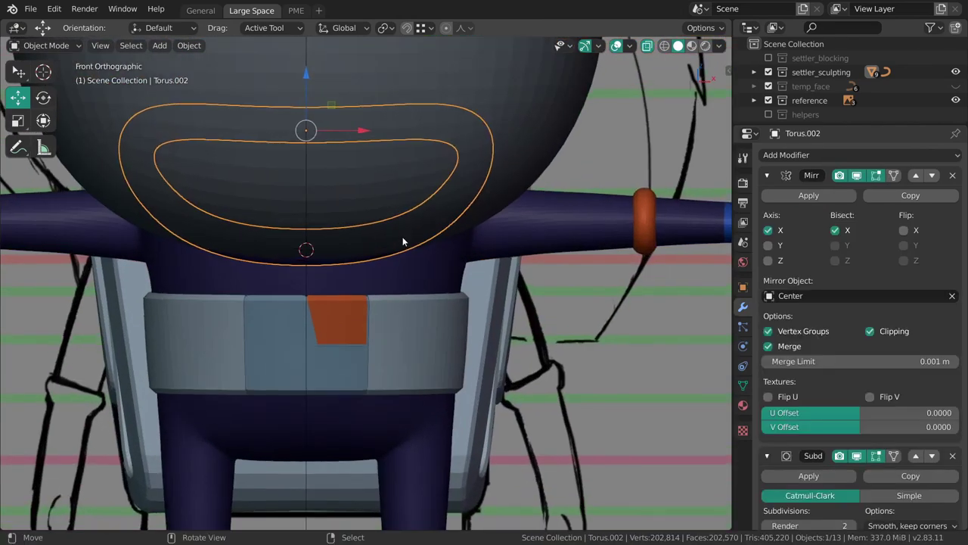
key(ctrl+Tab)
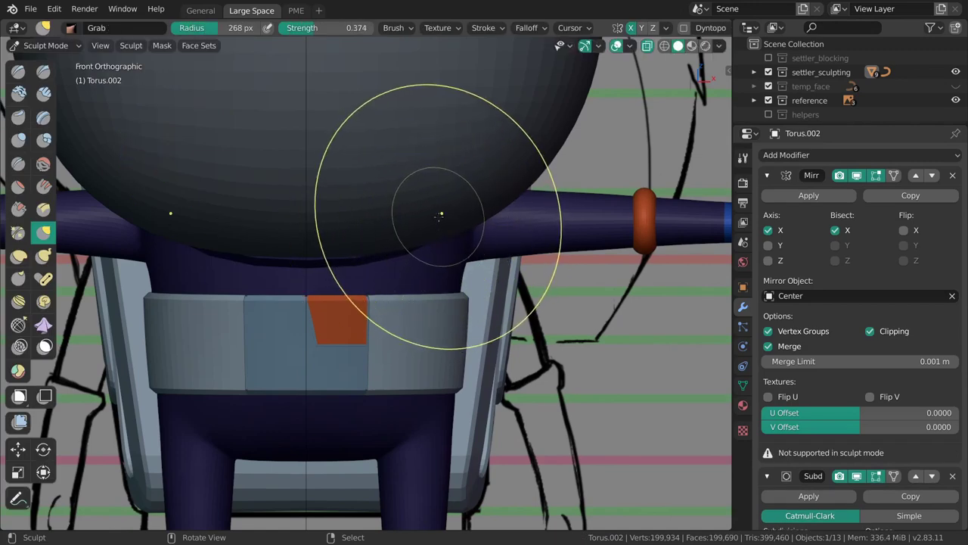
key(shift+z)
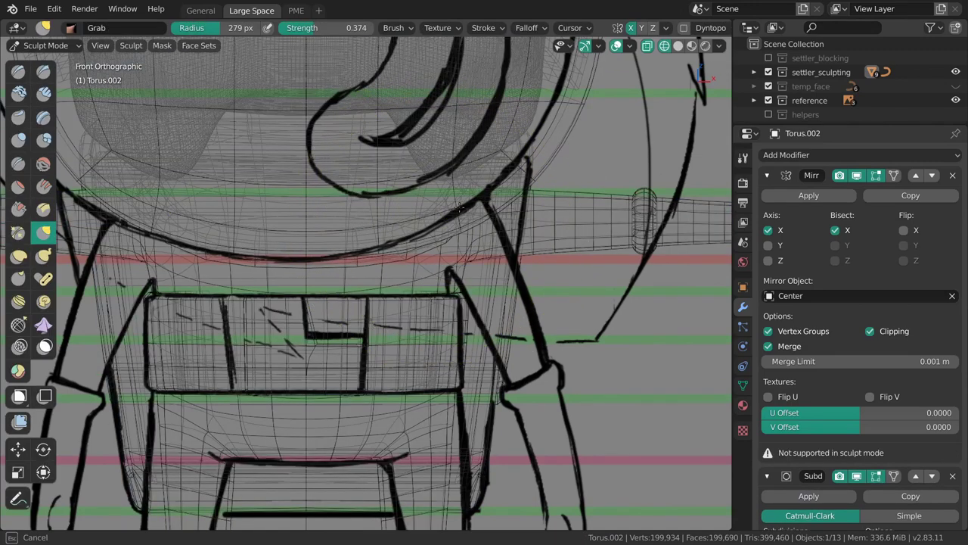
click(422, 256)
key(shift+z)
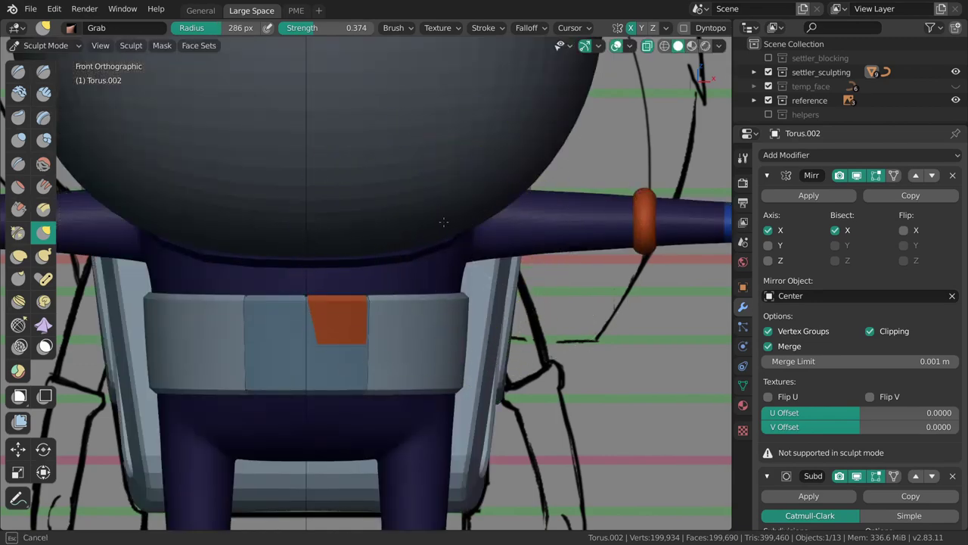
Step: Set a 218 px brush radius, return to Object Mode and select Cylinder.001
mouse_move(406, 242)
middle_down()
mouse_move(454, 199)
mouse_move(476, 245)
mouse_move(368, 264)
mouse_move(342, 286)
mouse_move(460, 295)
mouse_move(417, 296)
mouse_move(437, 282)
mouse_move(439, 265)
mouse_move(477, 267)
mouse_move(454, 279)
mouse_move(445, 273)
mouse_move(452, 282)
mouse_move(501, 265)
middle_up()
click(379, 265)
key(ctrl+Tab)
click(342, 286)
click(361, 248)
Step: In Cube.005's Edit Mode, move a shortest-path edge selection along Y twice
click(339, 268)
key(Tab)
scroll(437, 282, up, 2)
ctrl+click(517, 248)
key(g)
key(y)
click(453, 278)
key(g)
key(y)
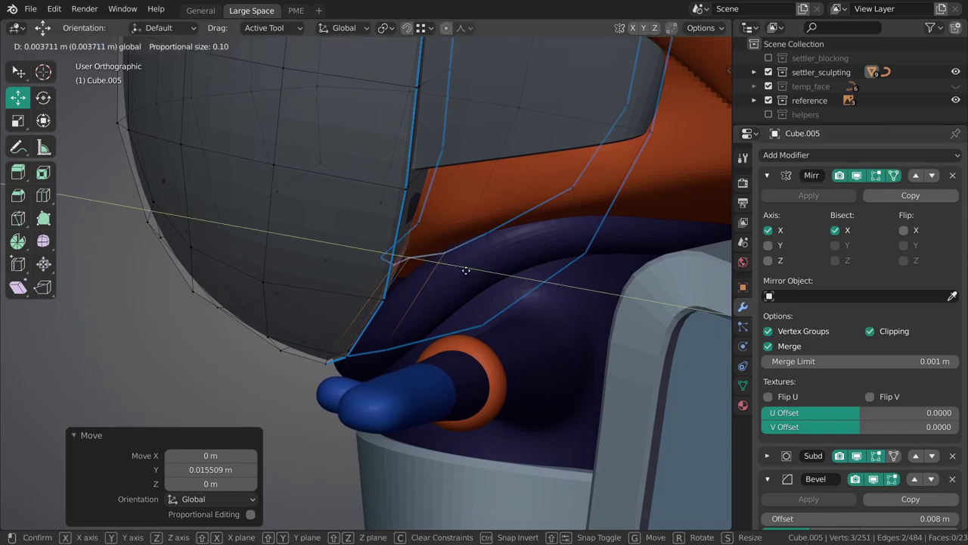
click(457, 266)
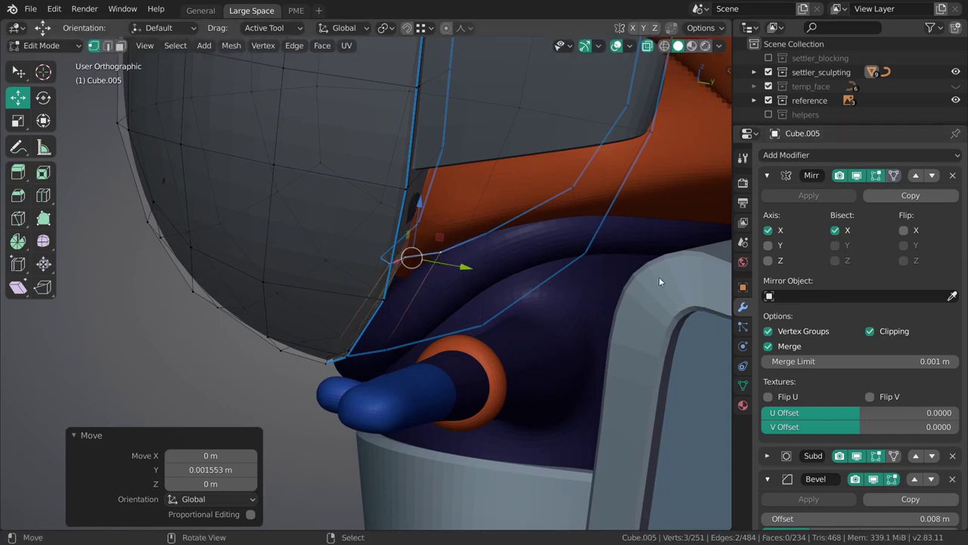
Step: Enable the Mirror modifier's On Cage display and nudge the selected edge along Y
middle_drag(590, 303, 529, 273)
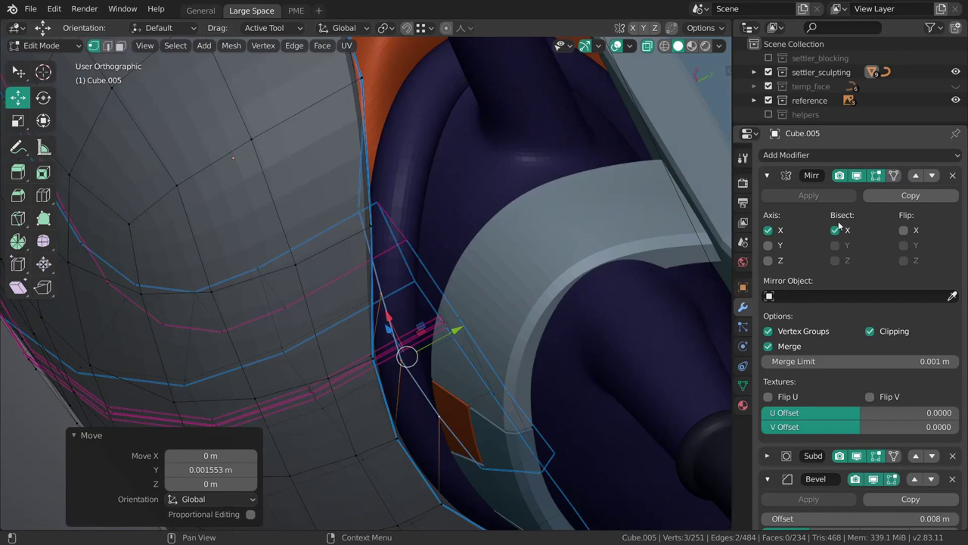
click(895, 176)
middle_drag(454, 318, 393, 298)
drag(431, 248, 443, 245)
middle_drag(444, 244, 424, 304)
drag(432, 303, 433, 306)
middle_drag(434, 306, 440, 244)
Step: Keep sliding the edge along Y until it sits at 0.006054 m
drag(454, 223, 442, 278)
middle_drag(442, 278, 422, 255)
drag(460, 240, 461, 241)
middle_drag(461, 241, 467, 210)
drag(461, 213, 452, 225)
middle_drag(416, 316, 443, 294)
drag(443, 296, 471, 265)
middle_drag(471, 270, 380, 365)
Step: Return Cube.005 to Object Mode and orbit around the model
key(ctrl+Tab)
click(375, 296)
scroll(375, 296, up, 3)
mouse_move(374, 295)
middle_down()
mouse_move(460, 298)
mouse_move(473, 237)
mouse_move(368, 282)
mouse_move(314, 365)
mouse_move(368, 253)
middle_up()
Step: Put Cylinder.010 into Sculpt Mode and set a 172 px brush radius
click(367, 253)
key(ctrl+Tab)
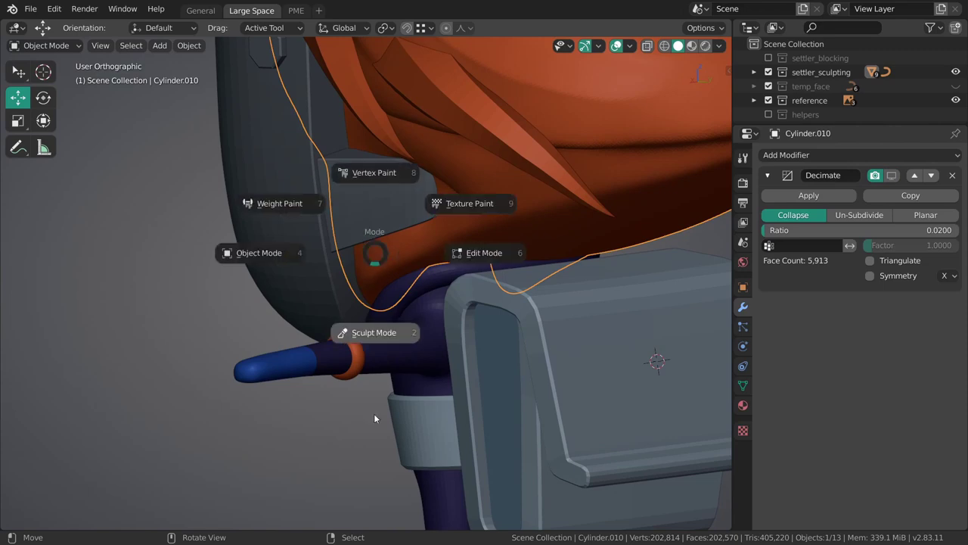
click(374, 418)
middle_drag(374, 418, 397, 319)
key(f)
click(397, 319)
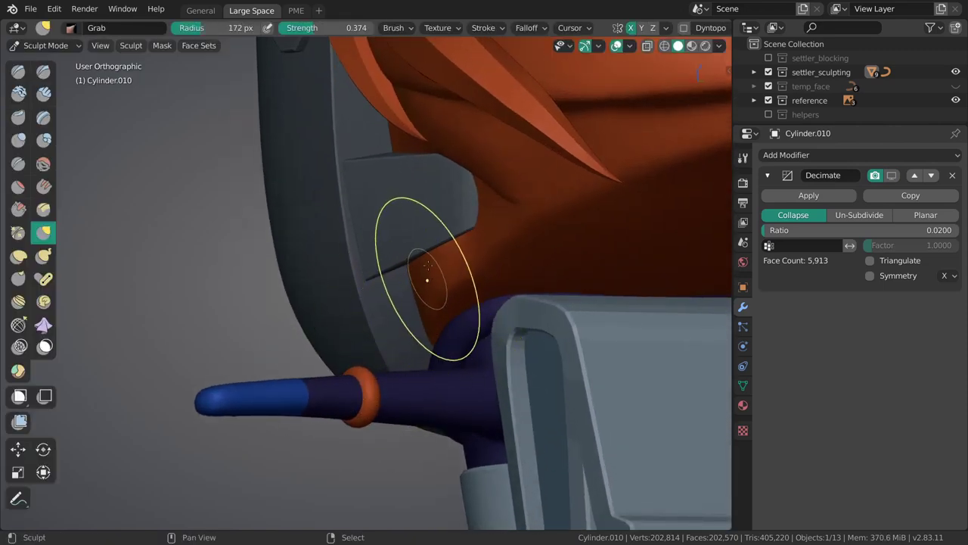
mouse_move(425, 294)
middle_down()
mouse_move(507, 282)
mouse_move(421, 303)
mouse_move(396, 325)
mouse_move(371, 260)
mouse_move(401, 324)
middle_up()
Step: Shape the hair edge with Crease and Snake Hook brushes at 110 px, then 88 px
key(shift+c)
key(k)
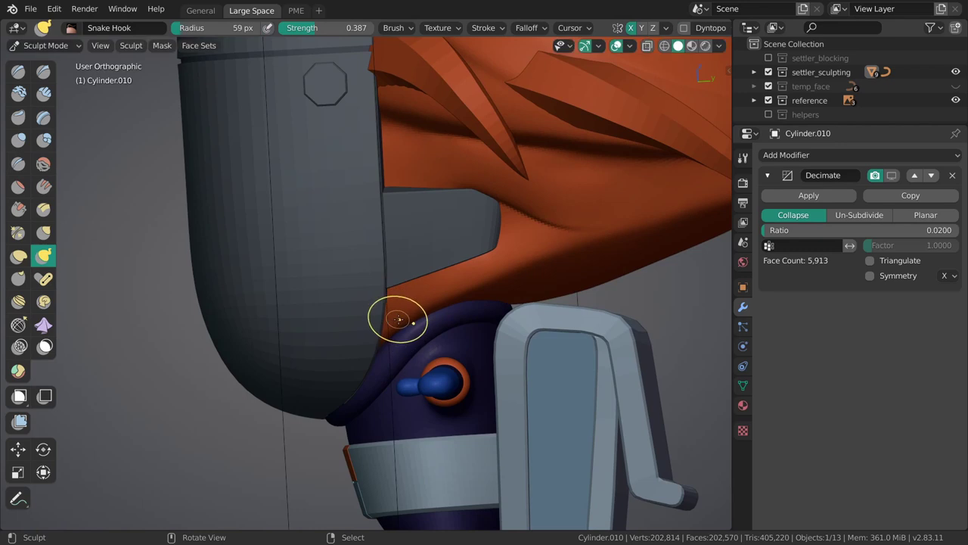
click(457, 327)
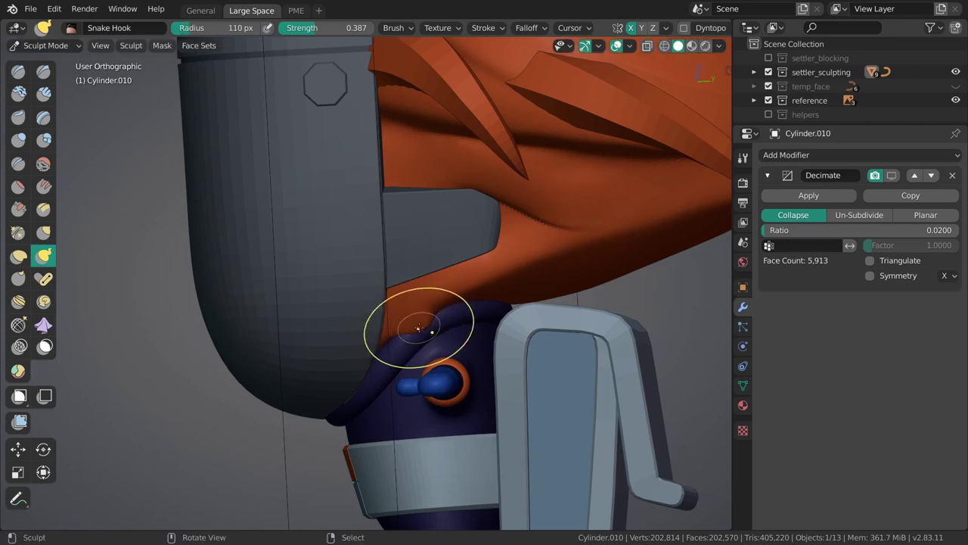
key(bracketleft)
key(bracketleft)
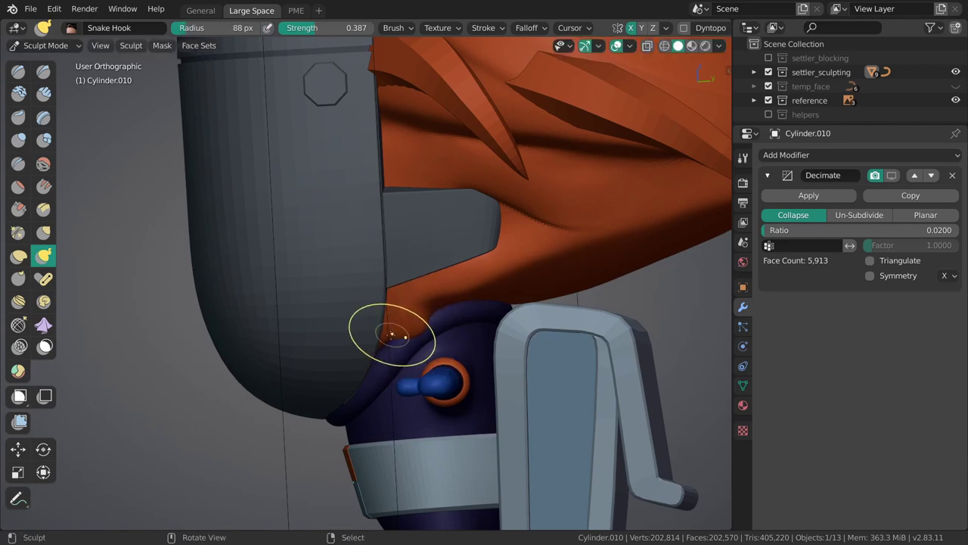
mouse_move(379, 339)
middle_down()
mouse_move(344, 310)
mouse_move(380, 304)
mouse_move(411, 346)
middle_up()
key(shift+c)
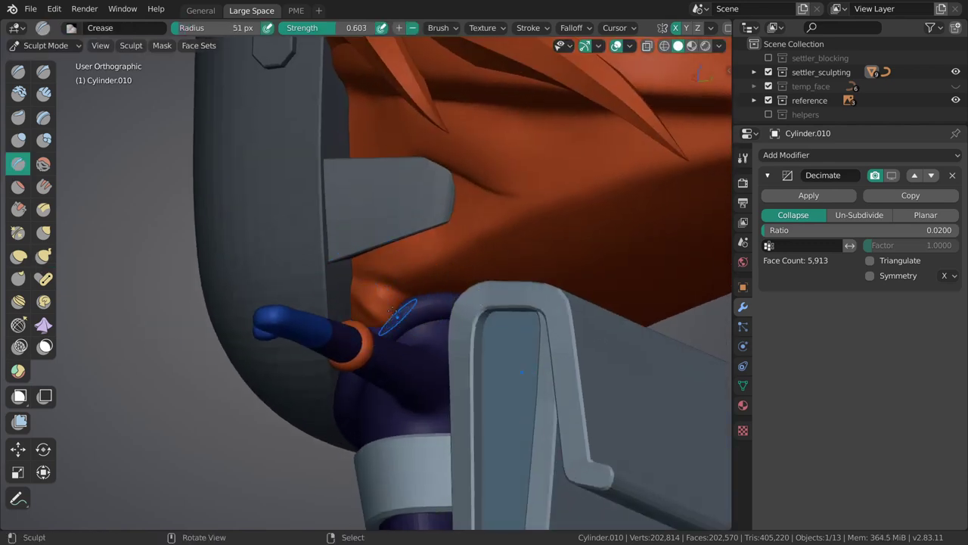
middle_drag(349, 295, 469, 284)
key(k)
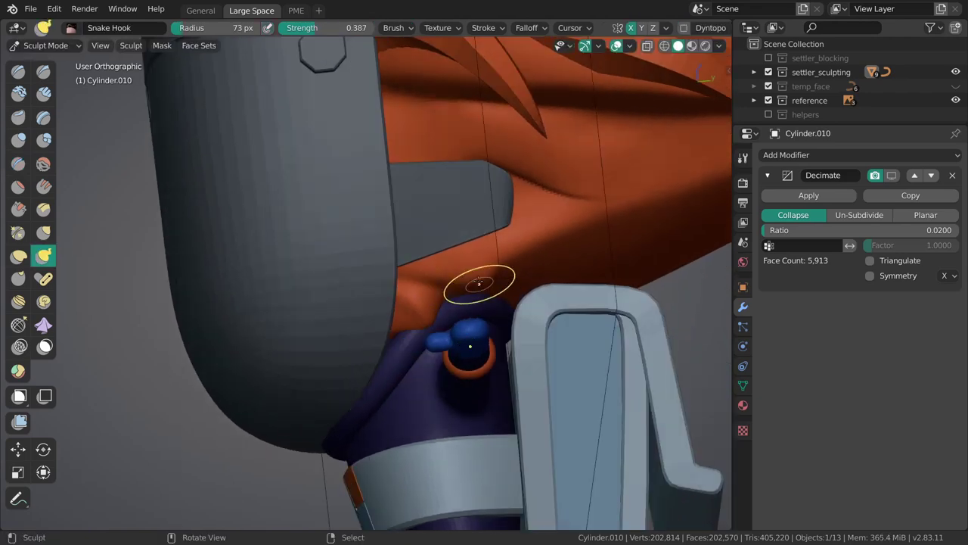
scroll(478, 280, down, 6)
Step: Return to Object Mode and view the figure from the front, then from the side
key(ctrl+Tab)
click(453, 308)
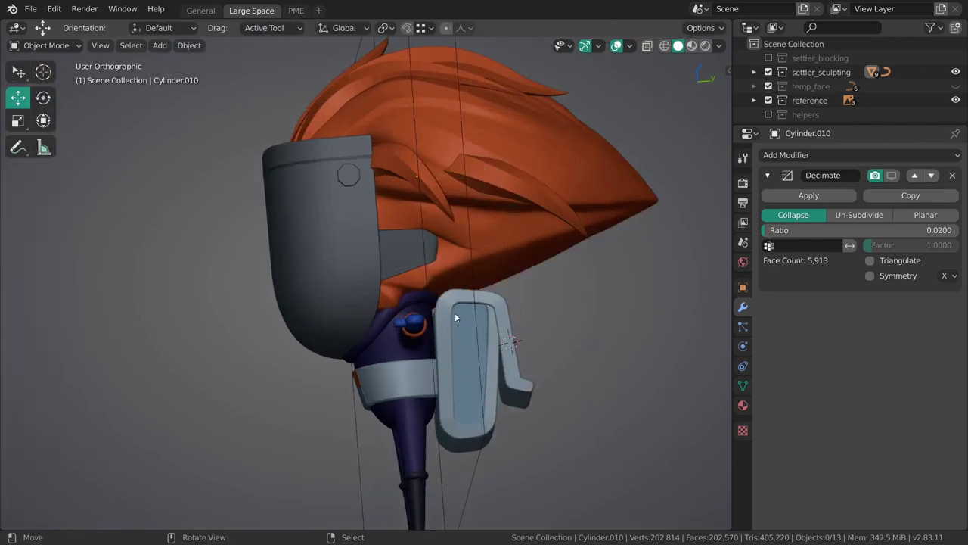
middle_drag(453, 307, 468, 295)
scroll(401, 168, down, 3)
scroll(406, 360, up, 5)
middle_drag(406, 360, 584, 368)
scroll(529, 355, down, 3)
key(grave)
click(396, 294)
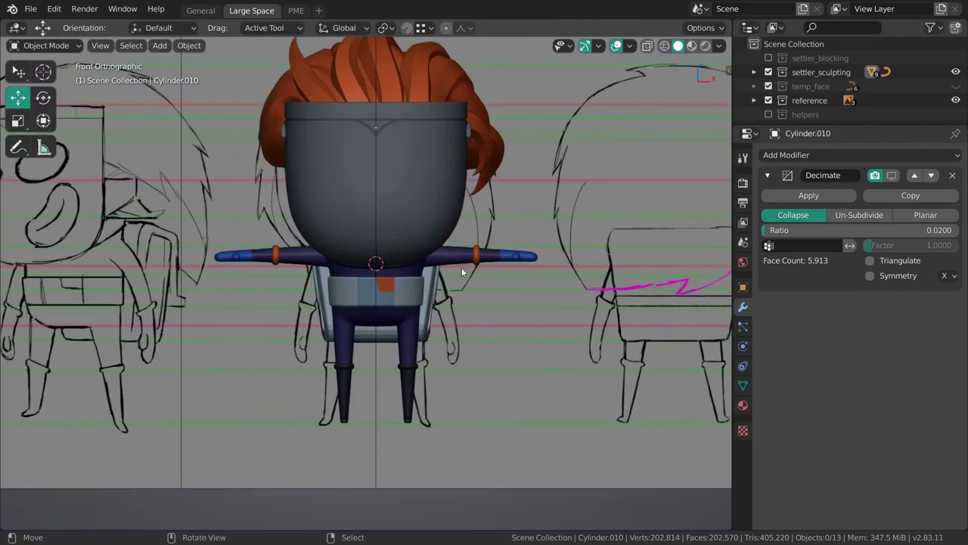
scroll(465, 273, up, 3)
middle_drag(492, 329, 444, 227)
Step: Make the temp collection visible and hide its Cylinder.008 hair copy
click(445, 330)
click(441, 221)
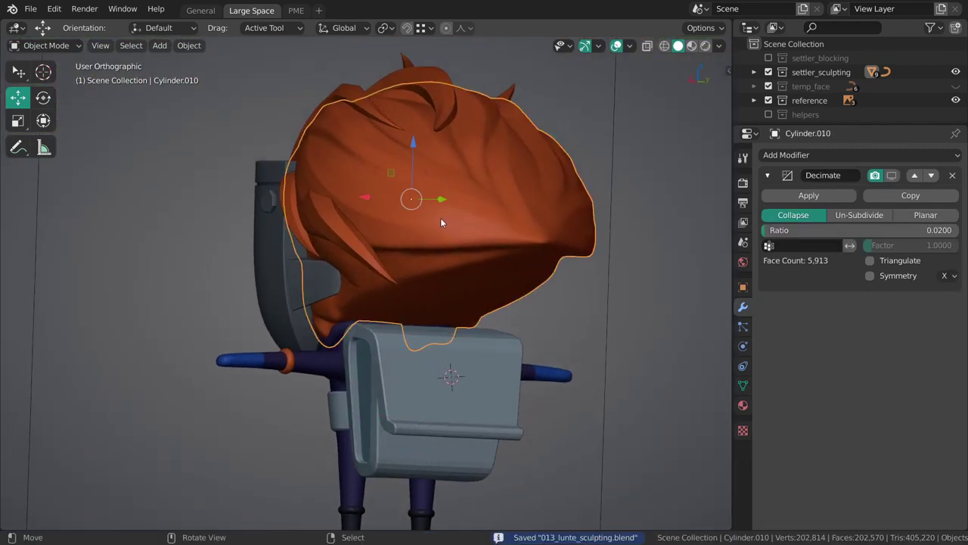
scroll(446, 260, down, 2)
scroll(802, 90, down, 1)
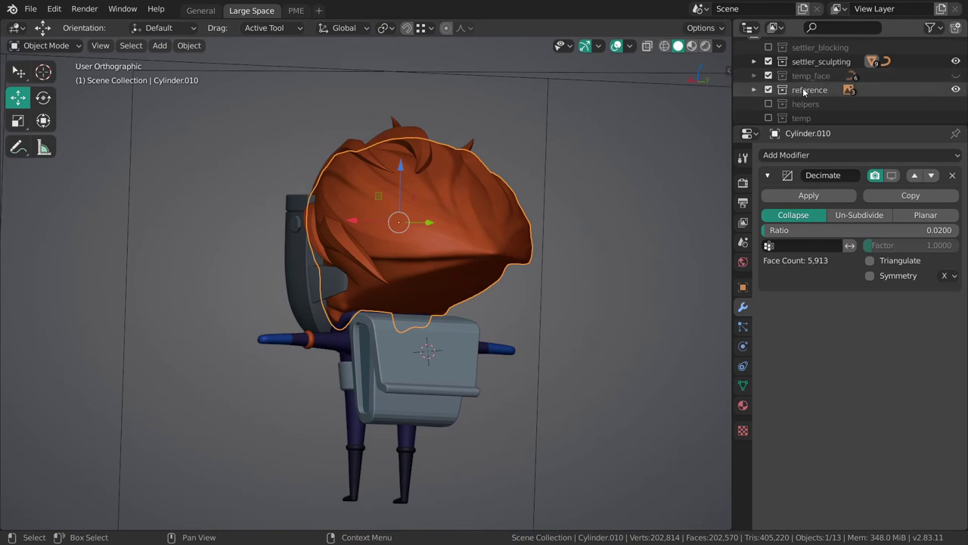
scroll(808, 91, down, 1)
middle_drag(424, 258, 446, 256)
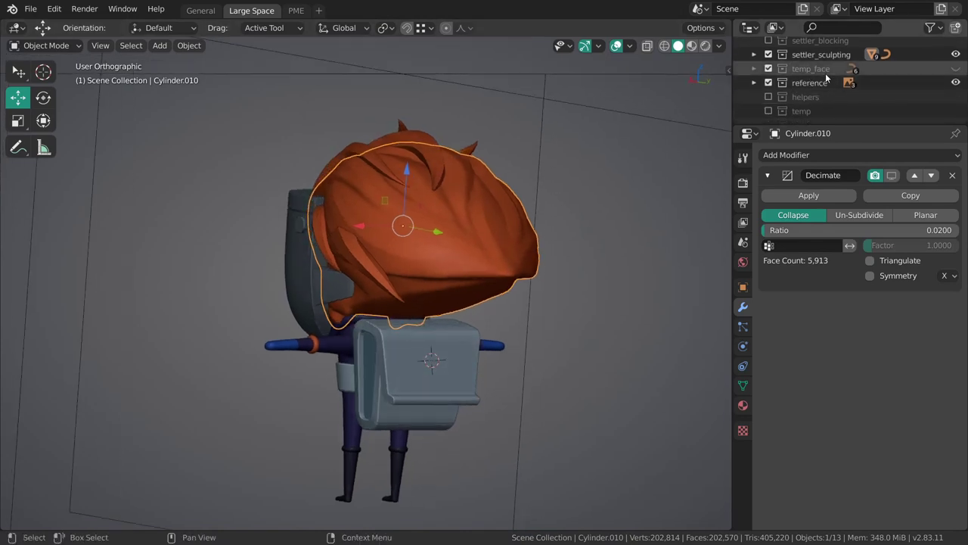
click(768, 113)
scroll(829, 90, down, 1)
click(420, 265)
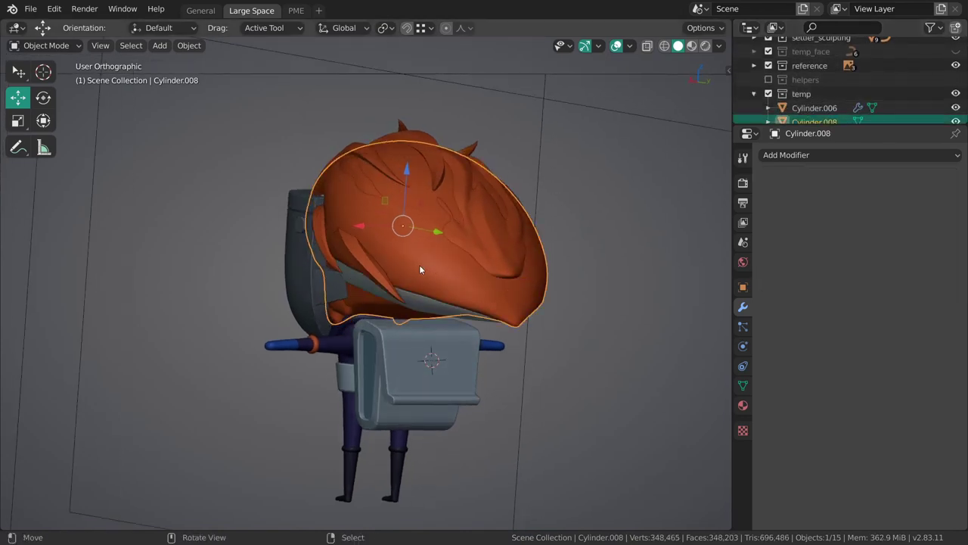
middle_drag(420, 265, 440, 304)
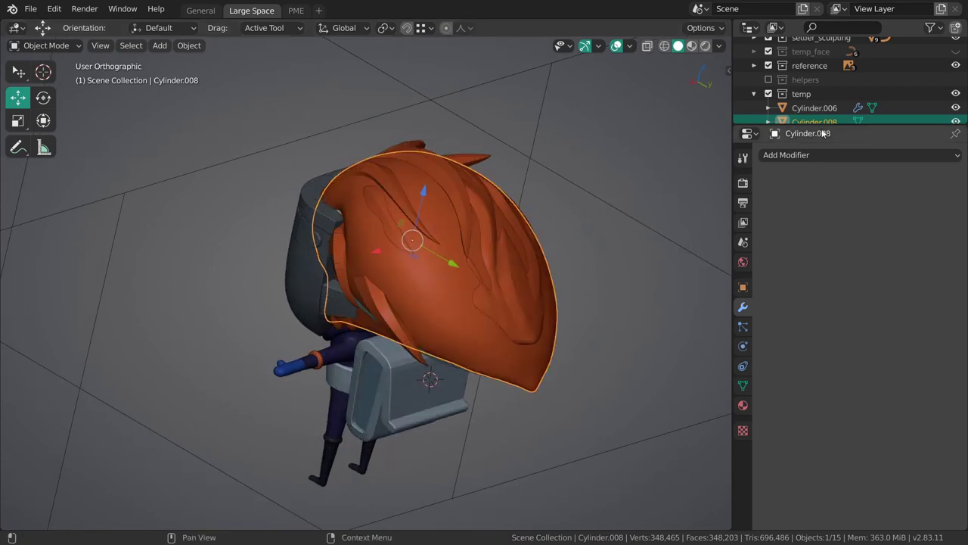
scroll(908, 110, down, 1)
click(957, 113)
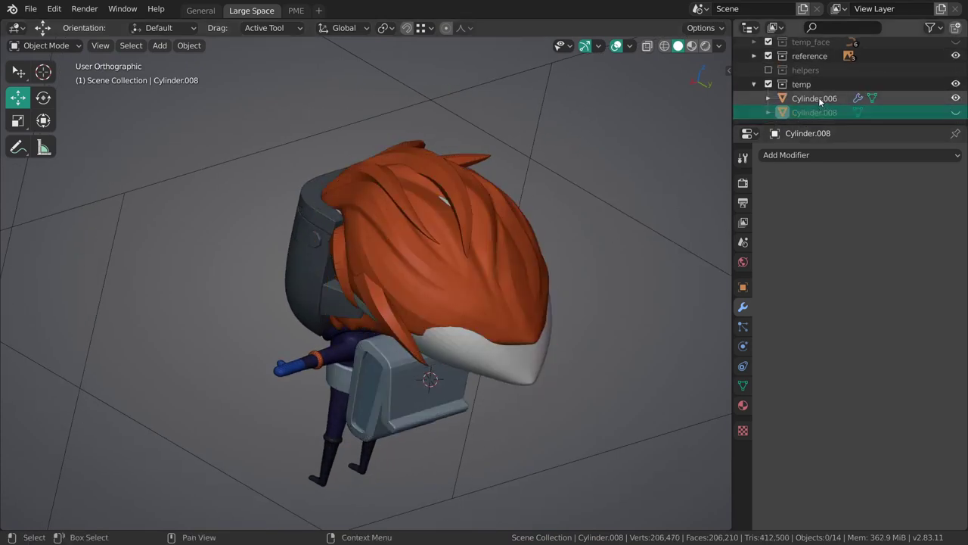
Step: Select the Cylinder.006 shell and clear its vertex selection in Edit Mode
click(815, 99)
middle_drag(527, 292, 428, 281)
key(Tab)
key(alt+a)
key(Tab)
Step: Duplicate Cylinder.006 in place and move the copy into settler_sculpting
key(shift+d)
key(Escape)
key(m)
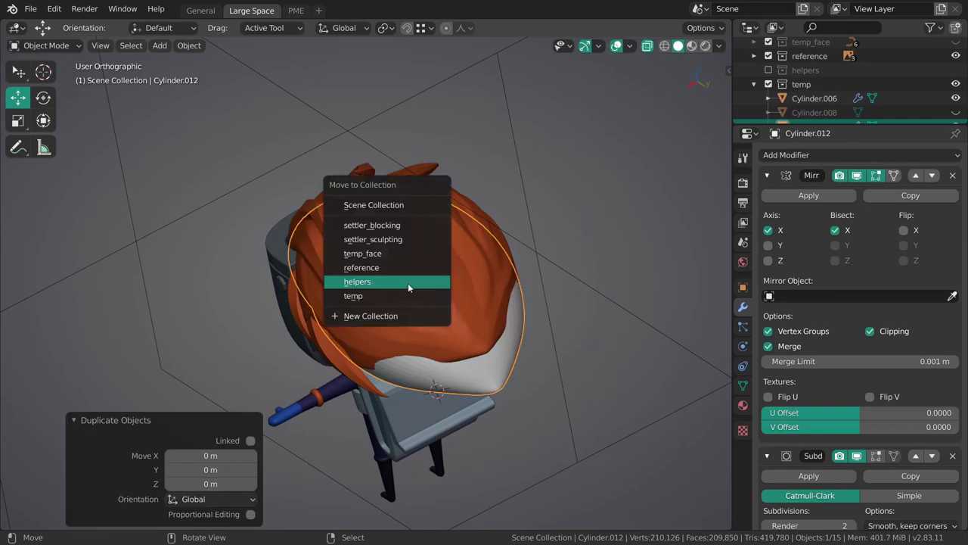
click(390, 240)
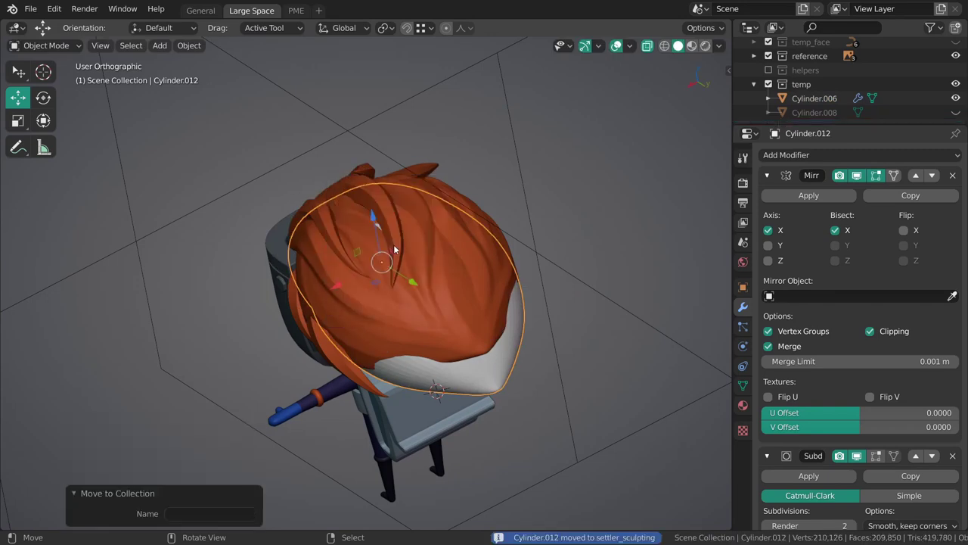
Step: Exclude the temp collection and make the copy Cylinder.012 active
click(768, 84)
middle_drag(719, 127, 472, 283)
click(459, 274)
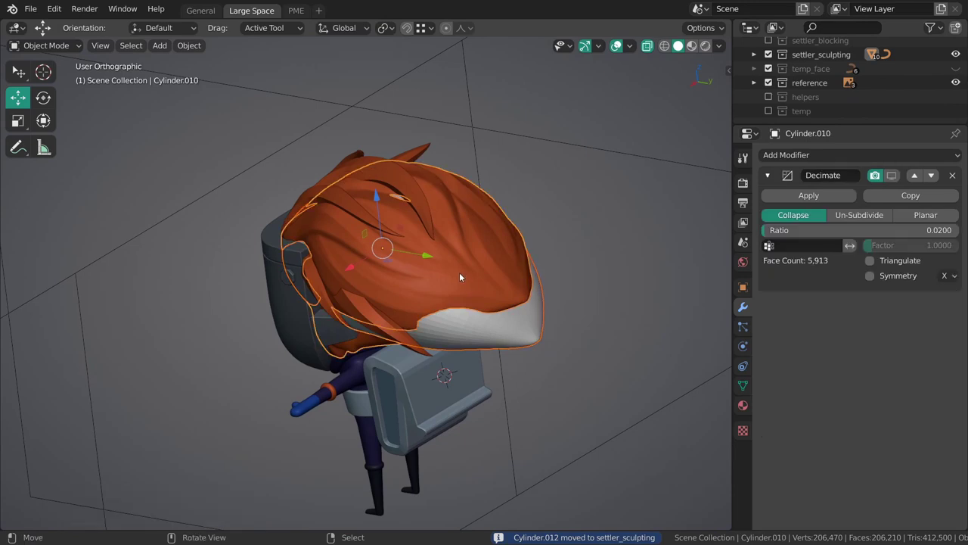
click(488, 336)
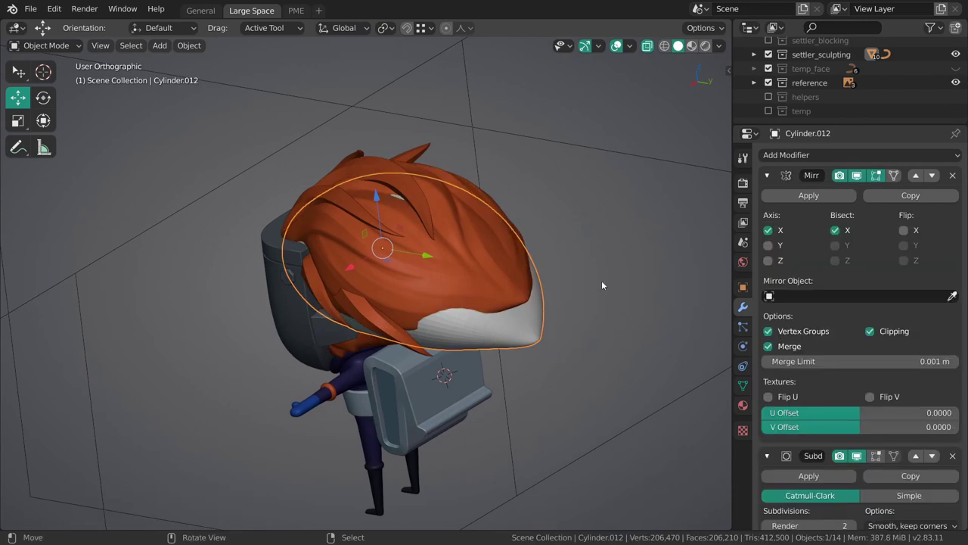
Step: Put the shell Cylinder.012 into Sculpt Mode in the Right Ortho view
click(743, 405)
mouse_move(410, 281)
middle_down()
mouse_move(419, 240)
mouse_move(469, 224)
middle_up()
key(ctrl+Tab)
mouse_move(464, 303)
shift+middle_down()
mouse_move(512, 268)
mouse_move(464, 305)
shift+middle_up()
key(KP_3)
Step: Pull the shell's front using the Grab 2D and Snake Hook brushes, resizing the radius
scroll(532, 329, up, 1)
key(g)
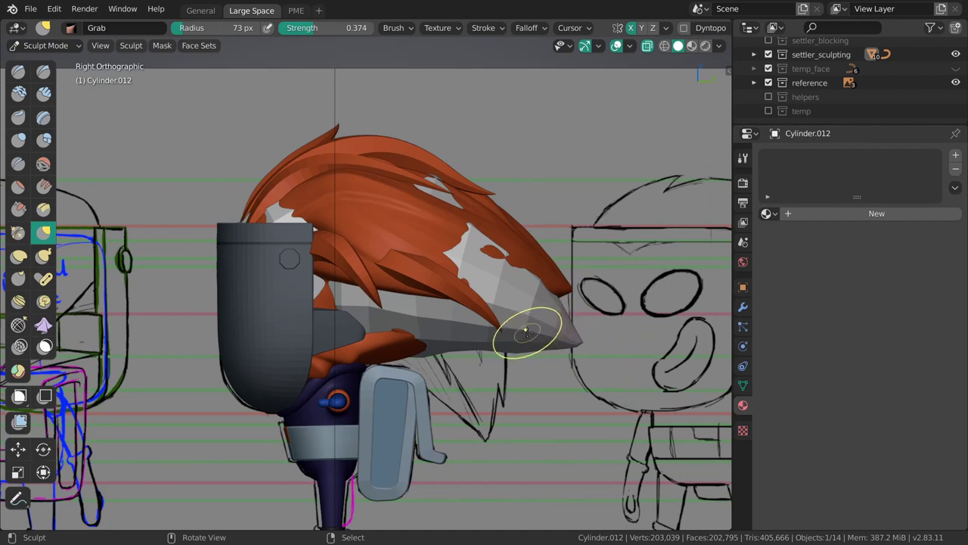
key(shift+g)
key(f)
click(575, 324)
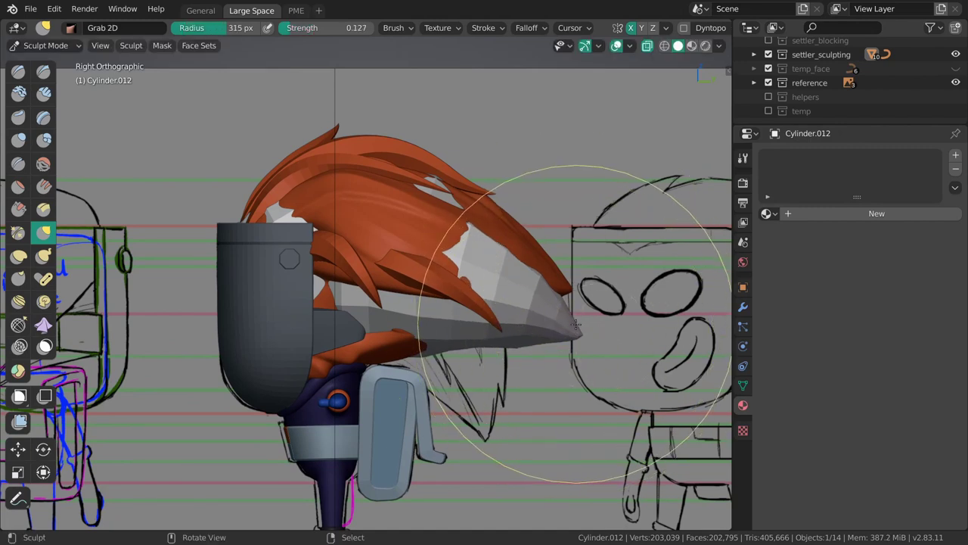
key(k)
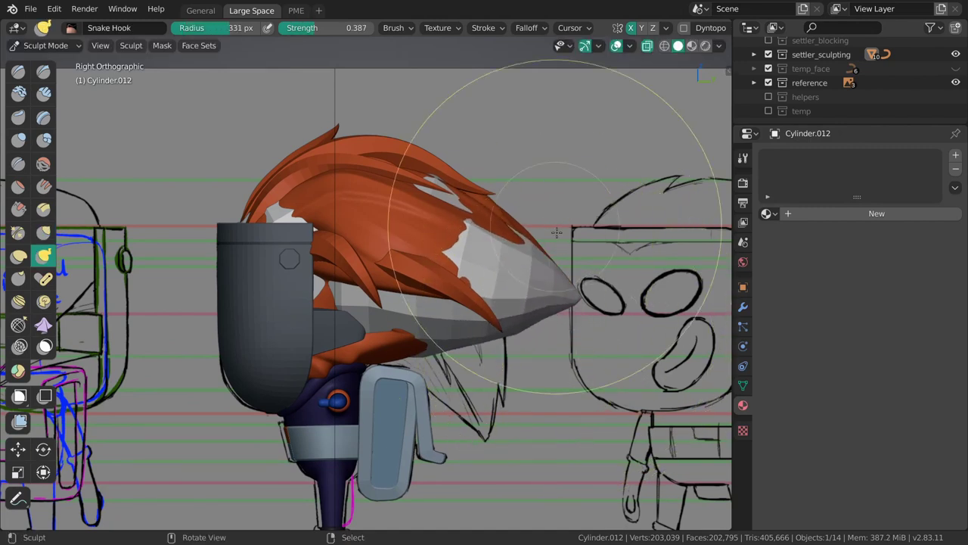
key(f)
click(572, 289)
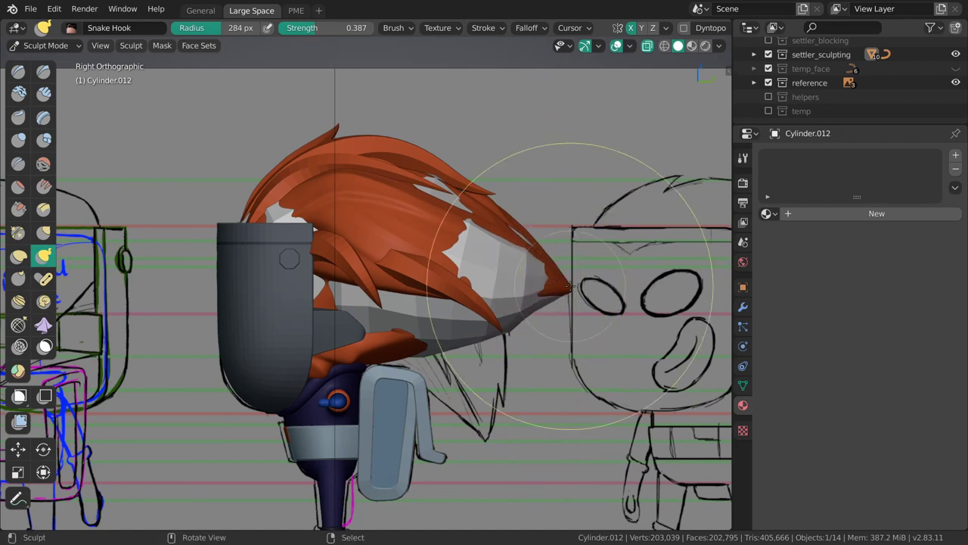
key(f)
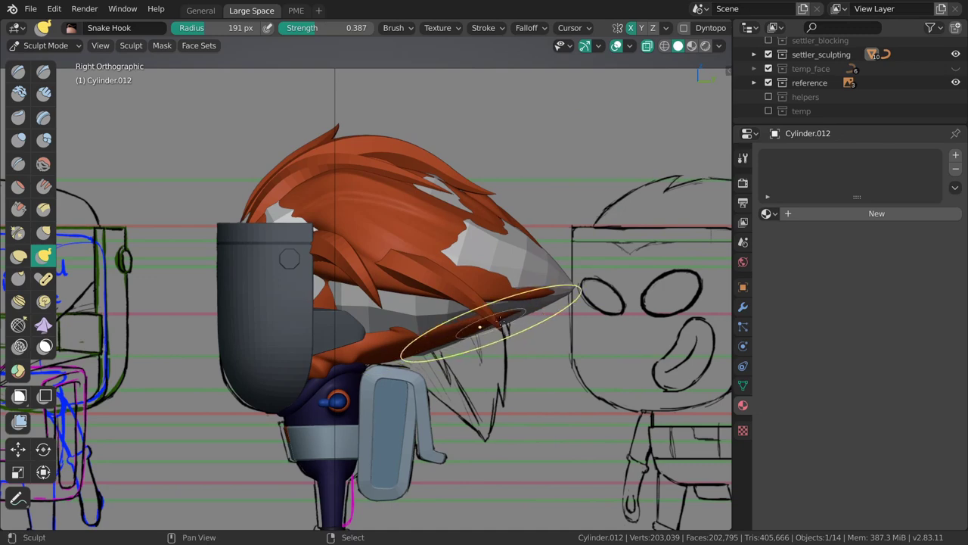
Step: Continue sculpting from oblique views, enlarging the brush near the helmet's lower edge
shift+middle_drag(503, 320, 546, 317)
key(f)
scroll(382, 349, up, 3)
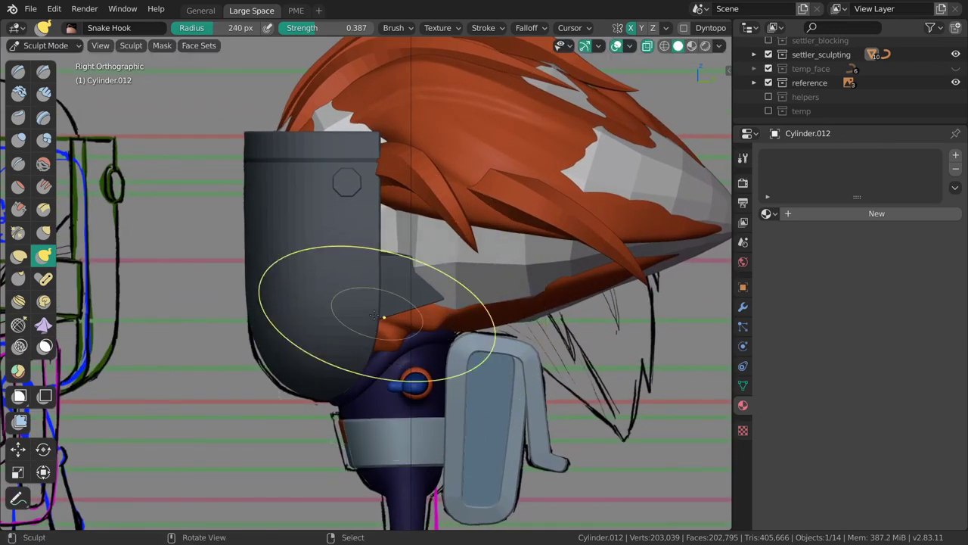
mouse_move(464, 319)
middle_down()
mouse_move(472, 246)
mouse_move(486, 249)
middle_up()
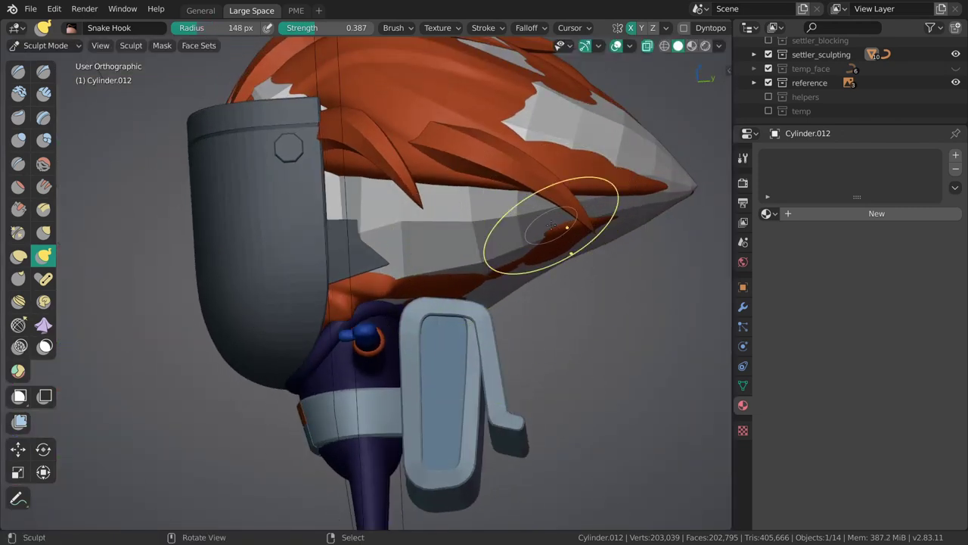
mouse_move(578, 233)
middle_down()
mouse_move(399, 297)
mouse_move(280, 303)
mouse_move(321, 293)
mouse_move(469, 218)
mouse_move(441, 253)
middle_up()
scroll(412, 256, up, 2)
key(z)
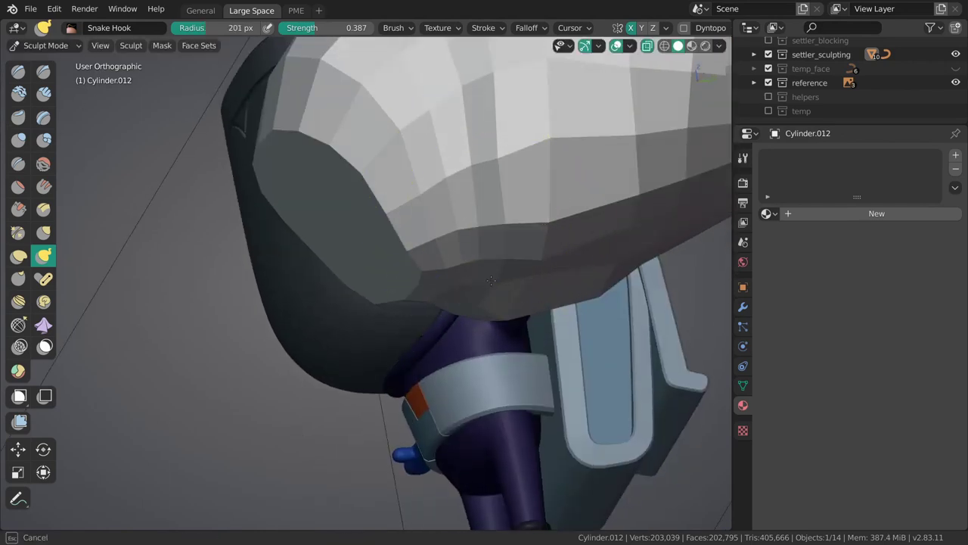
mouse_move(479, 310)
middle_down()
mouse_move(457, 254)
mouse_move(456, 281)
mouse_move(416, 244)
mouse_move(378, 242)
middle_up()
key(bracketright)
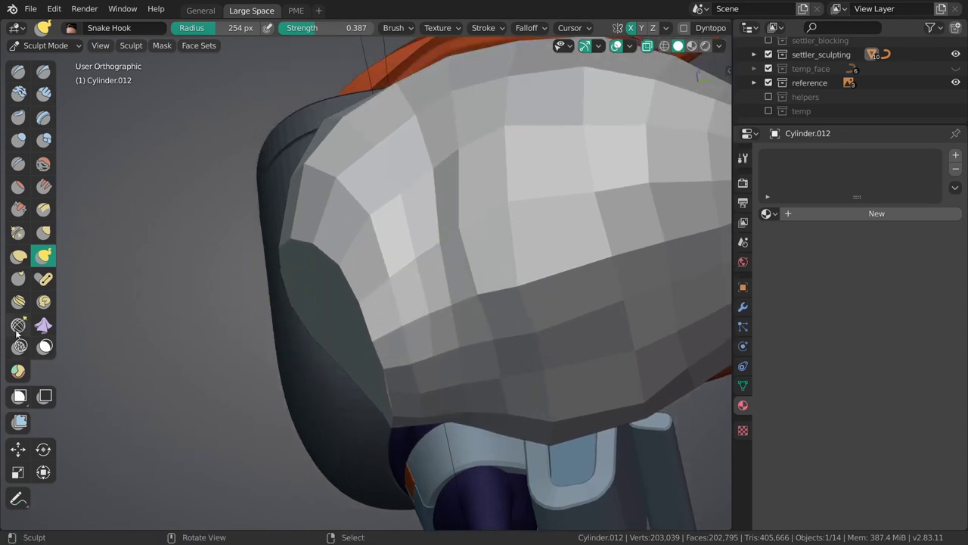
Step: Shape the shell with the Topology and Grab 2D brushes, adjusting the brush radius
click(18, 325)
middle_drag(408, 318, 440, 291)
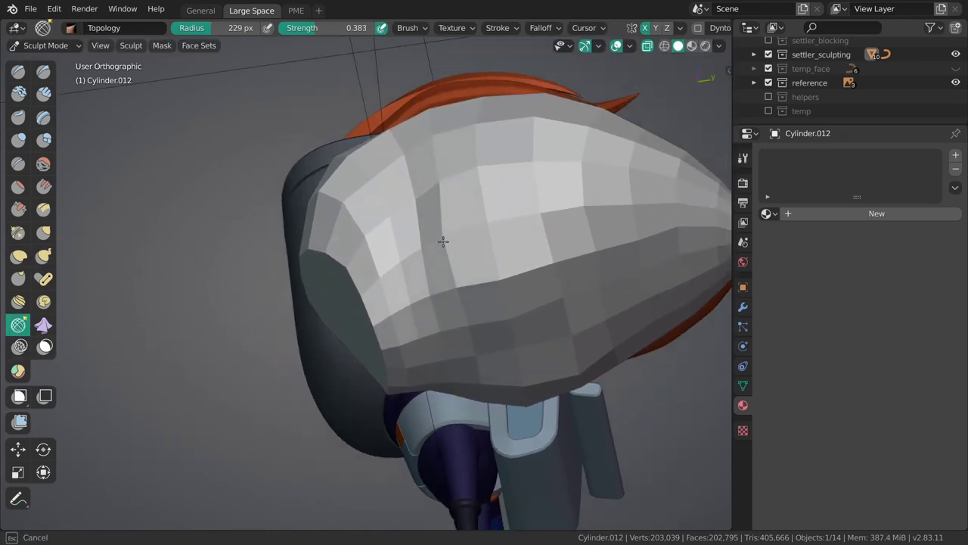
middle_drag(513, 252, 478, 203)
middle_drag(425, 179, 463, 289)
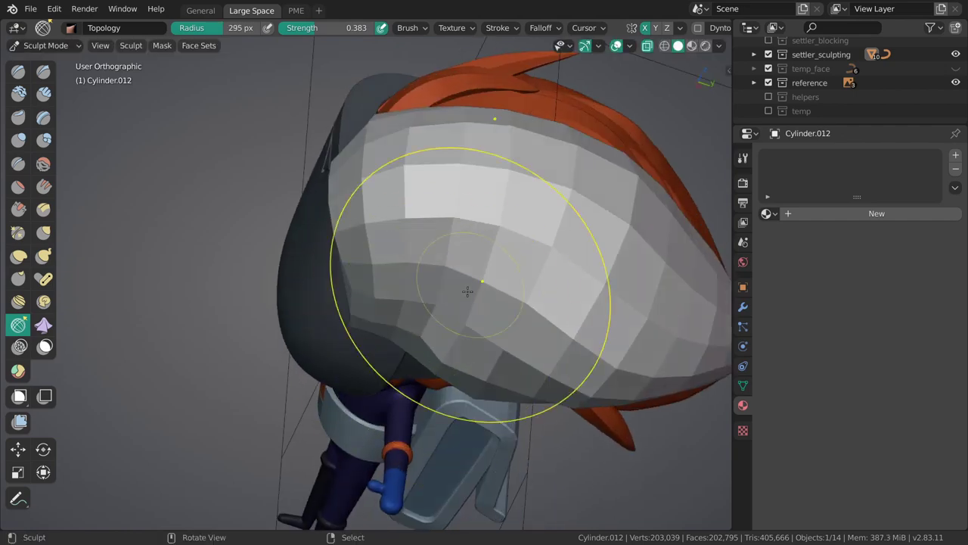
mouse_move(537, 301)
middle_down()
mouse_move(439, 260)
mouse_move(444, 324)
middle_up()
click(43, 232)
middle_drag(355, 303, 392, 340)
key(f)
click(410, 333)
click(401, 344)
Step: Smooth the shell at strength 0.140 with a larger brush, then return to Grab
key(f)
click(473, 395)
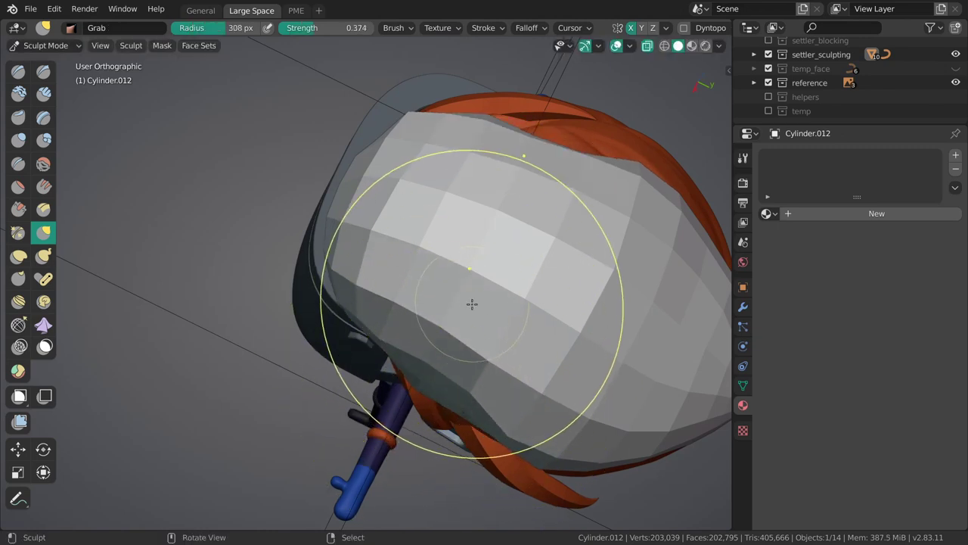
key(s)
key(shift+f)
click(416, 337)
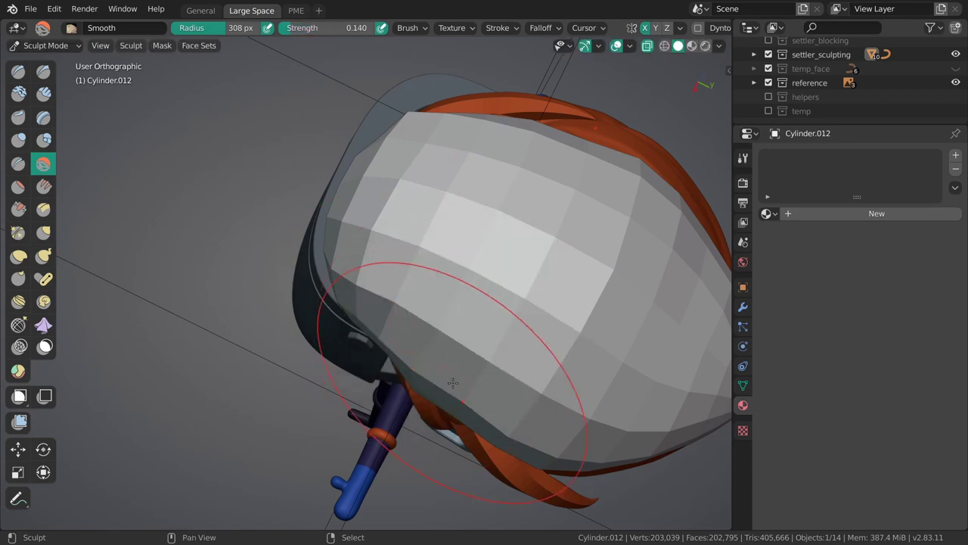
key(g)
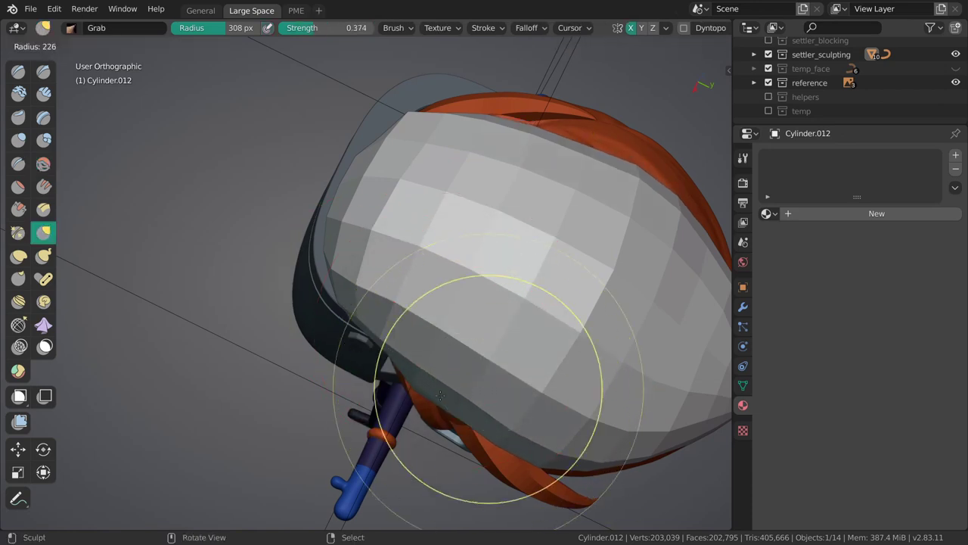
middle_drag(429, 383, 342, 331)
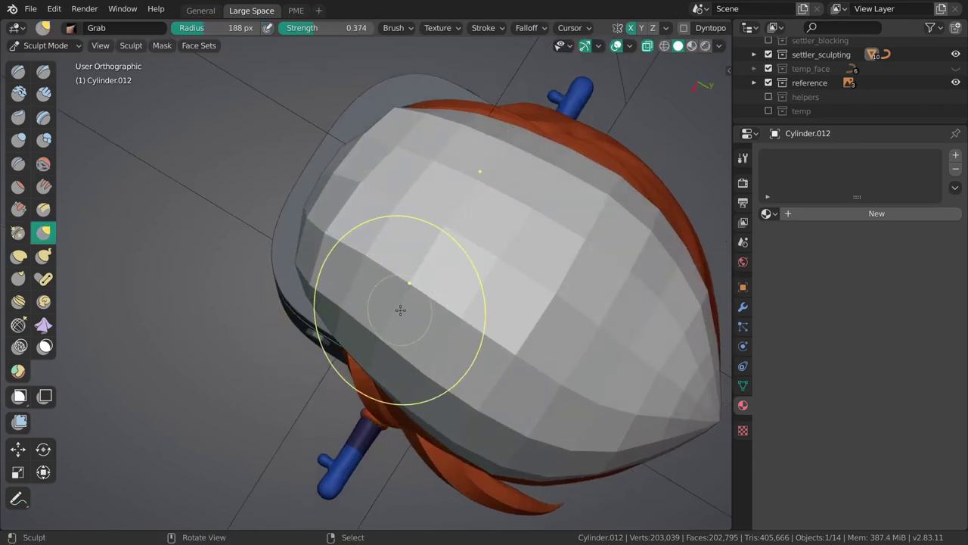
click(398, 310)
Step: Refine the shell's pointed front while checking the Top and Right ortho views
key(KP_7)
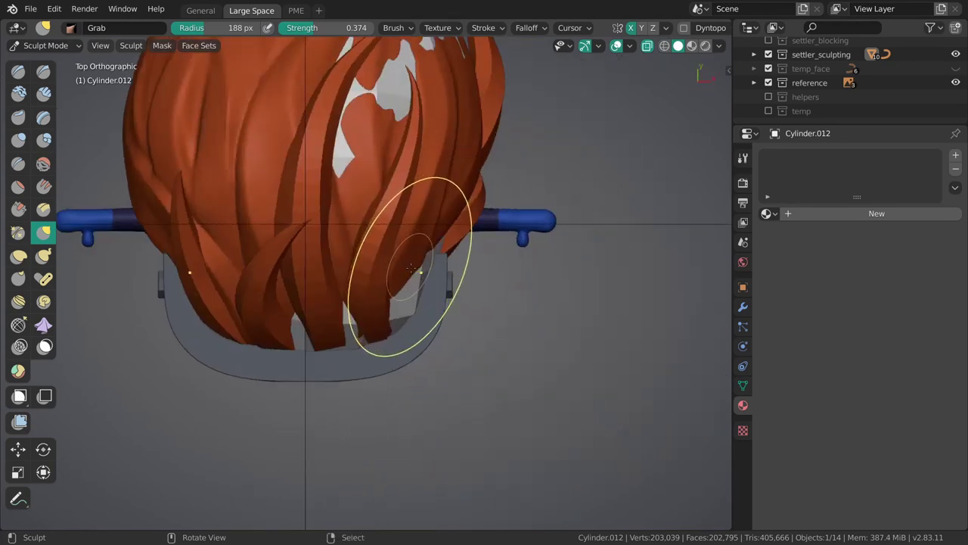
shift+middle_drag(421, 297, 473, 286)
key(f)
click(496, 297)
scroll(469, 289, down, 2)
key(f)
click(484, 286)
key(grave)
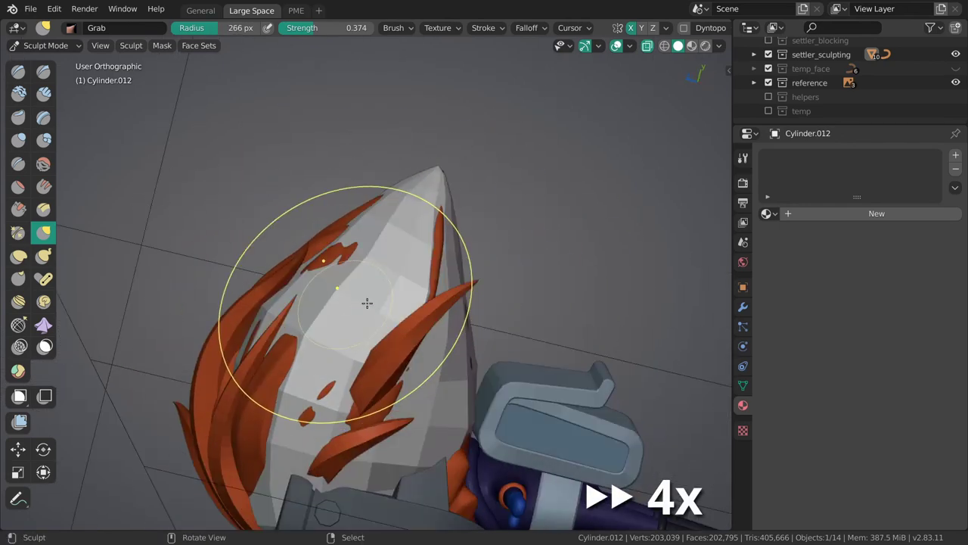
click(411, 249)
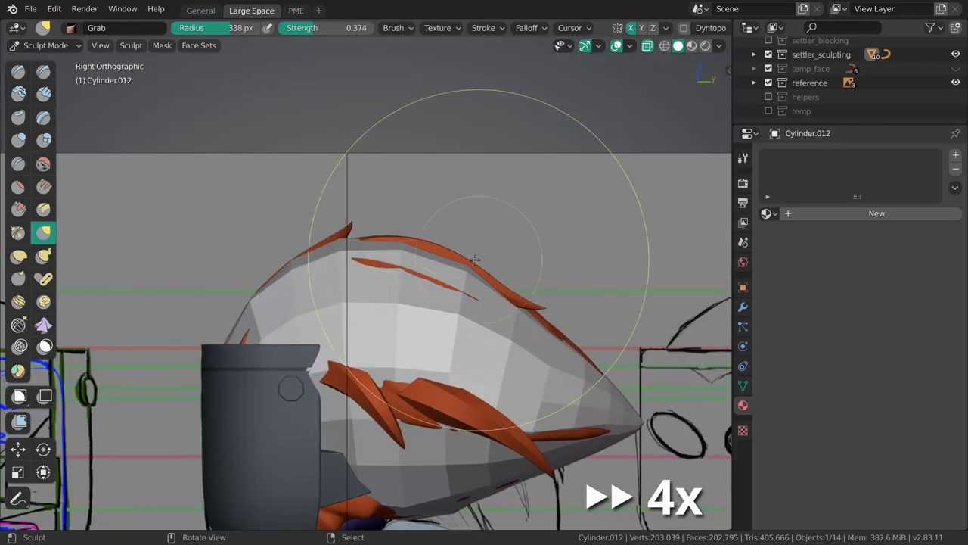
scroll(471, 311, up, 1)
key(f)
mouse_move(559, 355)
middle_down()
mouse_move(467, 353)
mouse_move(324, 323)
mouse_move(486, 194)
mouse_move(378, 318)
mouse_move(400, 320)
mouse_move(389, 348)
mouse_move(495, 308)
mouse_move(512, 318)
mouse_move(477, 240)
mouse_move(389, 411)
mouse_move(426, 298)
middle_up()
right_click(422, 294)
key(Escape)
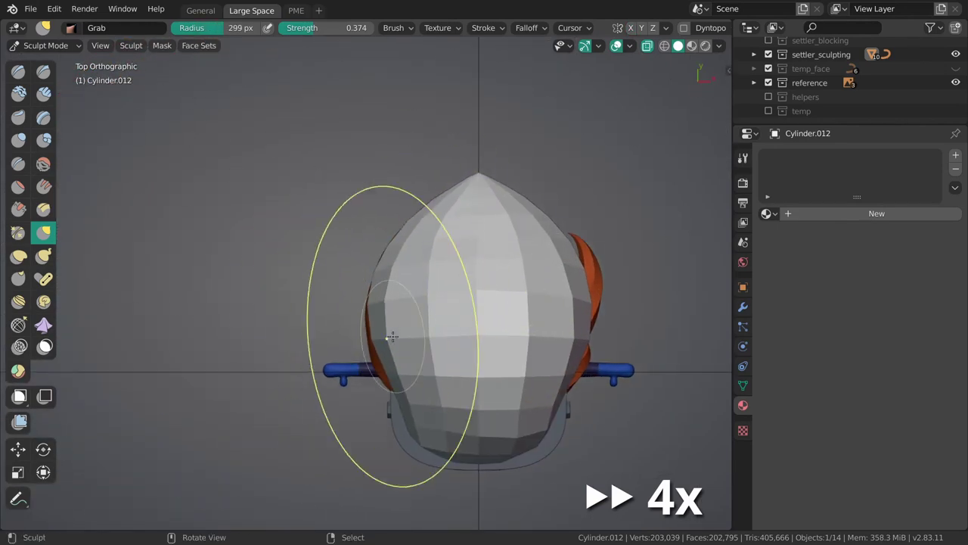
Step: Inspect the shell in Object Mode, then resume sculpting from the Right view with a larger brush
key(Tab)
key(Tab)
key(Tab)
key(Tab)
key(ctrl+Tab)
click(424, 321)
mouse_move(423, 322)
middle_down()
mouse_move(417, 318)
mouse_move(540, 325)
mouse_move(465, 259)
mouse_move(314, 308)
mouse_move(313, 217)
mouse_move(415, 259)
mouse_move(281, 325)
mouse_move(337, 382)
mouse_move(402, 275)
mouse_move(402, 316)
mouse_move(249, 313)
middle_up()
key(ctrl+Tab)
key(grave)
click(394, 320)
key(f)
click(494, 328)
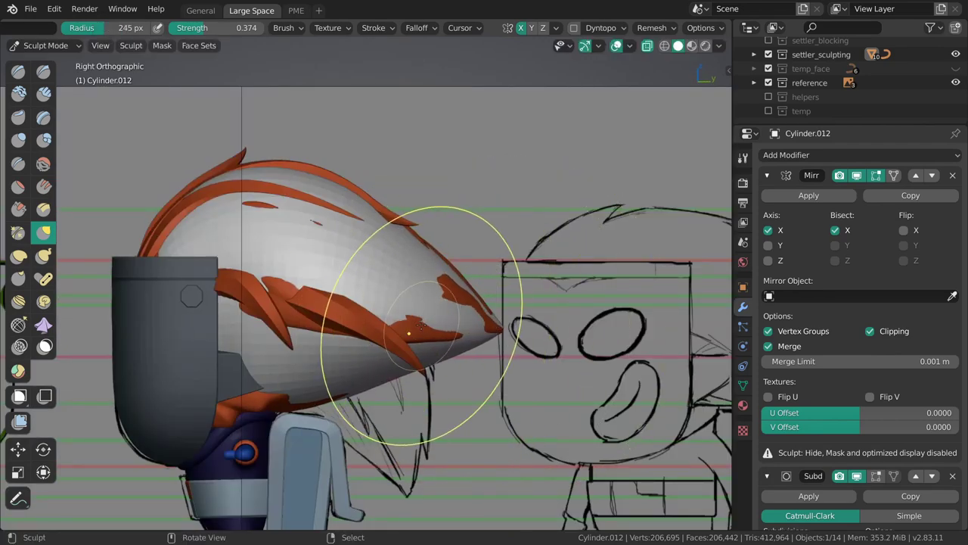
middle_drag(419, 324, 512, 260)
key(grave)
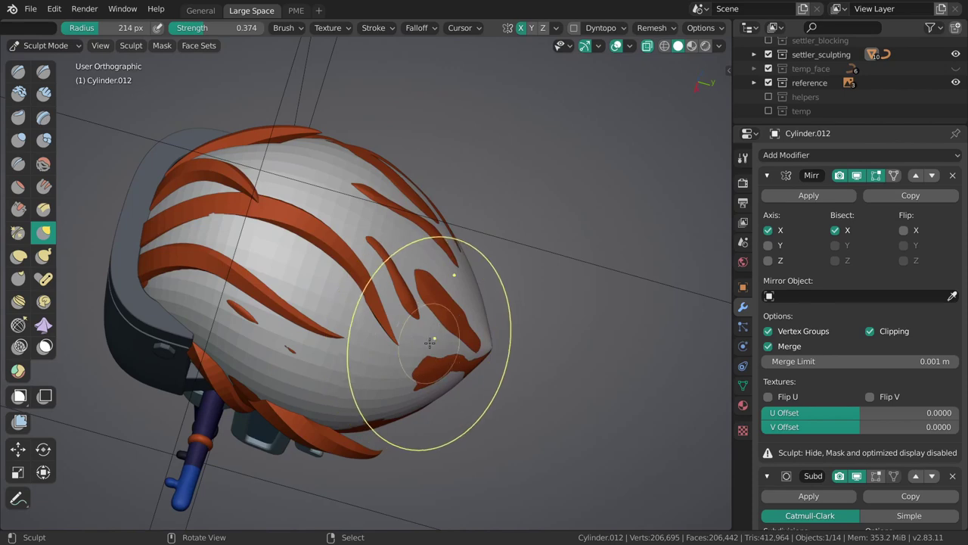
Step: Link the orange hair's material onto the shell Cylinder.012
key(ctrl+Tab)
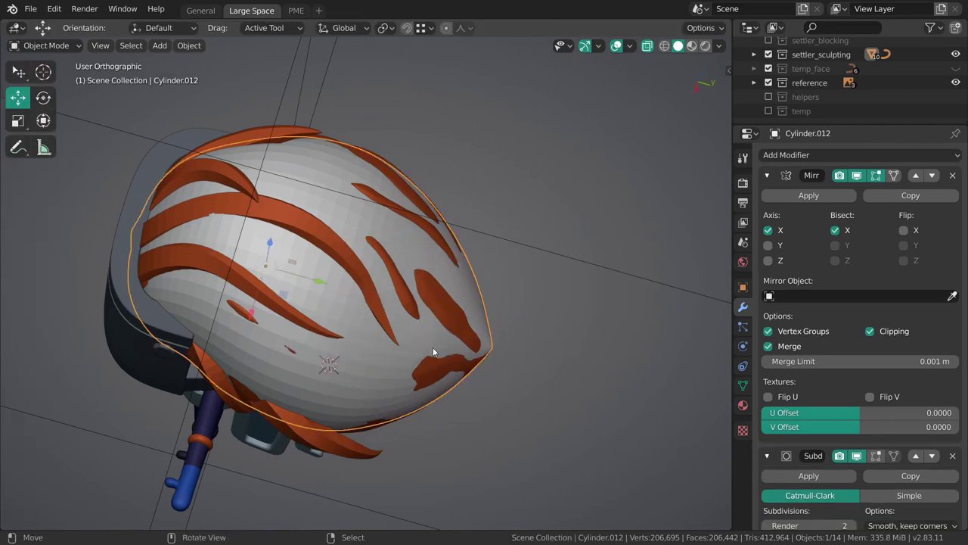
shift+click(445, 296)
key(ctrl+l)
mouse_move(444, 298)
key(Return)
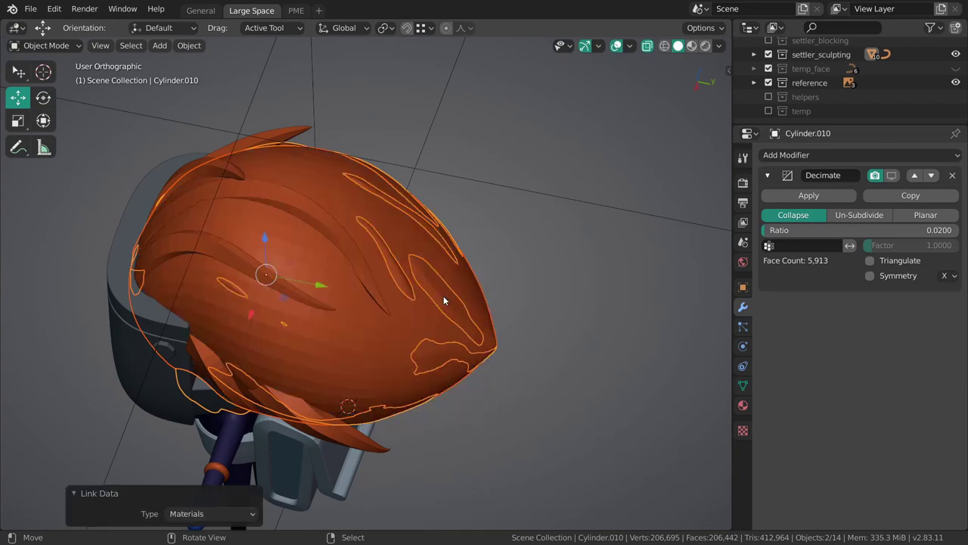
Step: Reselect the shell Cylinder.012 and save the blend file
key(alt+a)
middle_drag(444, 296, 509, 306)
click(392, 311)
key(ctrl+s)
Step: Move the hair strand curve and the orange hair object into the temp collection
click(401, 310)
middle_drag(401, 310, 445, 327)
click(459, 328)
key(m)
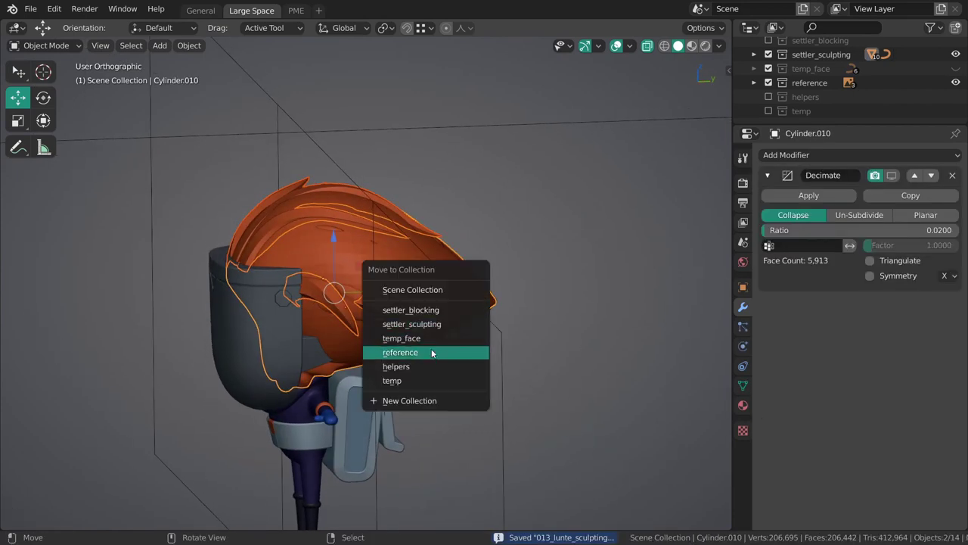
click(426, 379)
Step: Sculpt the orange shell with the Grab brush at strength 0.462
click(427, 317)
mouse_move(426, 318)
middle_down()
mouse_move(405, 432)
mouse_move(437, 331)
middle_up()
key(ctrl+Tab)
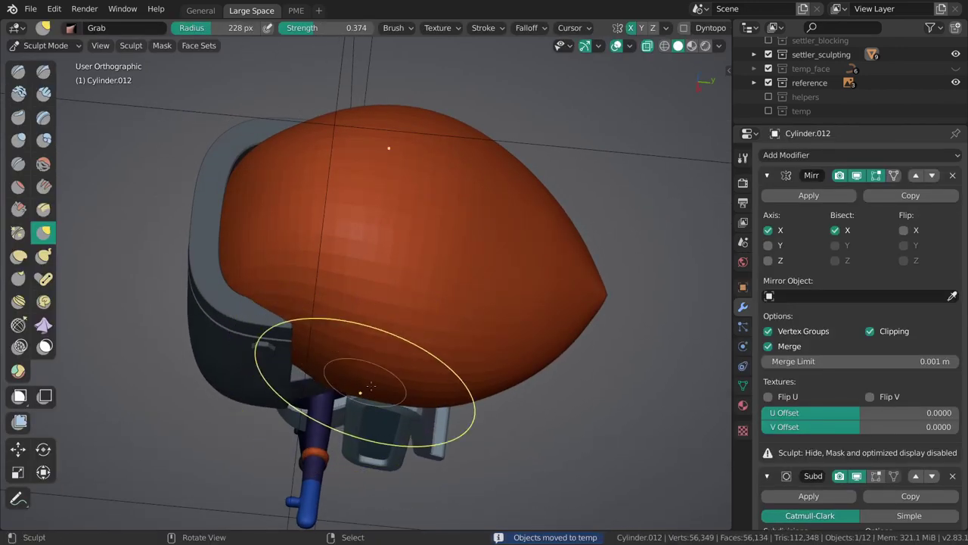
middle_drag(384, 392, 393, 346)
key(ctrl+Tab)
scroll(387, 312, up, 4)
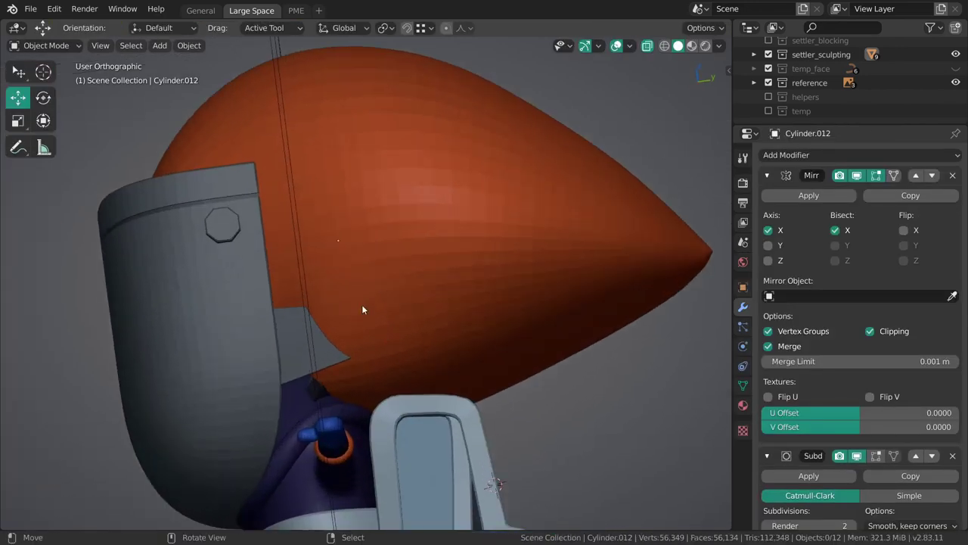
key(ctrl+Tab)
mouse_move(360, 292)
middle_down()
mouse_move(341, 231)
mouse_move(382, 283)
middle_up()
key(shift+f)
click(407, 280)
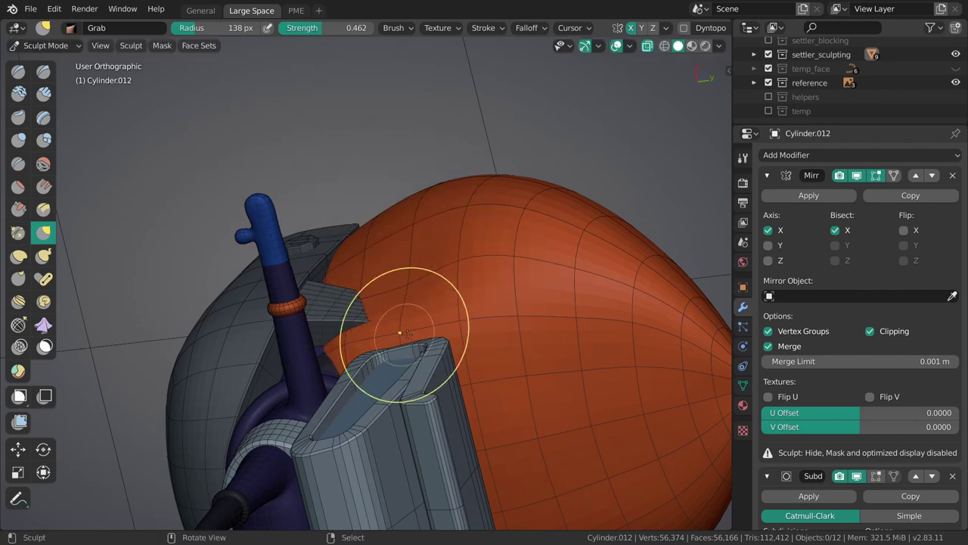
Step: Grab the shell's lower edge with a 161 px brush, hiding the wireframe meanwhile
middle_drag(471, 262, 501, 203)
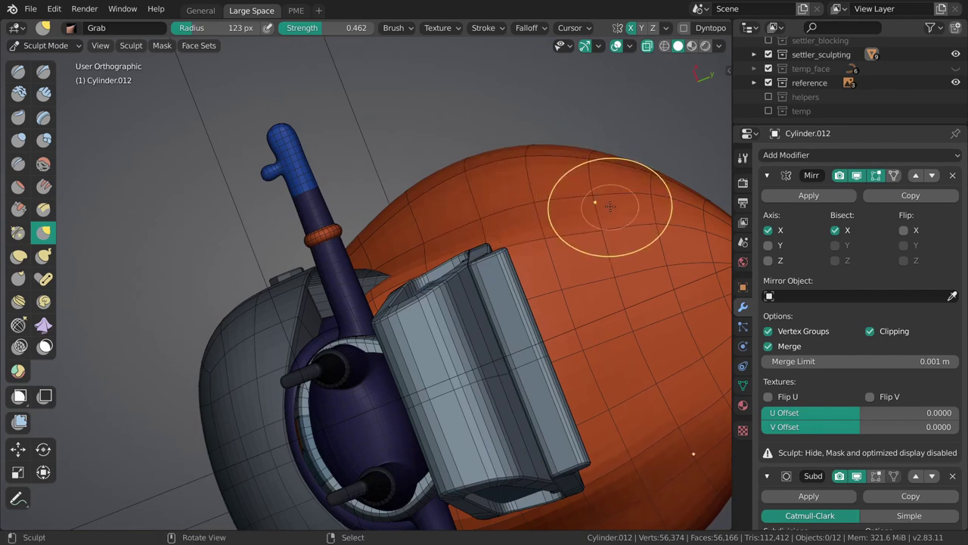
middle_drag(655, 204, 601, 228)
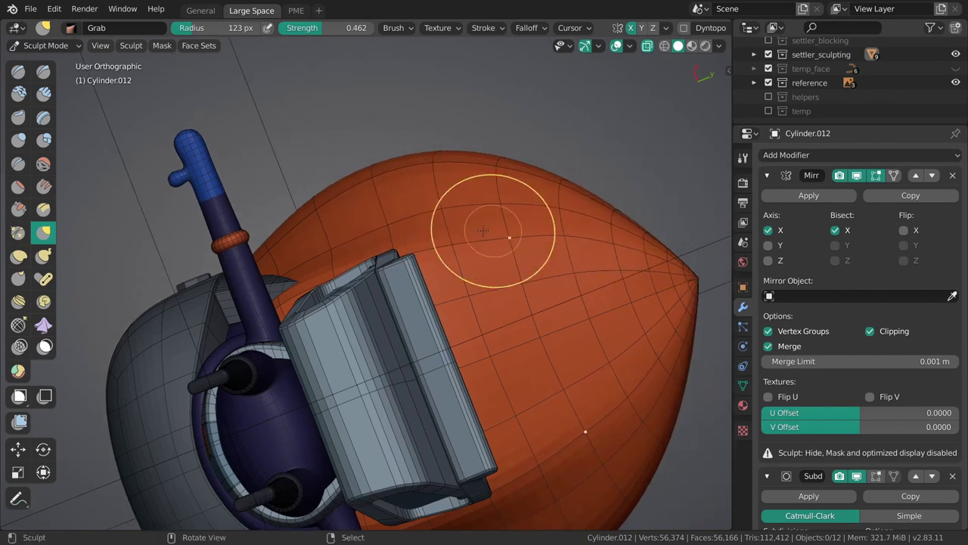
mouse_move(443, 230)
middle_down()
mouse_move(402, 251)
mouse_move(341, 314)
middle_up()
key(shift+alt+z)
key(f)
mouse_move(345, 323)
middle_down()
mouse_move(332, 363)
mouse_move(346, 341)
mouse_move(323, 263)
mouse_move(299, 308)
mouse_move(438, 260)
mouse_move(484, 258)
middle_up()
click(341, 371)
key(shift+alt+z)
Step: Turn off the Subdivision modifier's viewport display and regrab the lower edge with a 150 px brush
key(ctrl+Tab)
click(856, 456)
mouse_move(401, 279)
middle_down()
mouse_move(333, 311)
mouse_move(547, 320)
middle_up()
click(373, 288)
scroll(541, 325, up, 2)
key(ctrl+Tab)
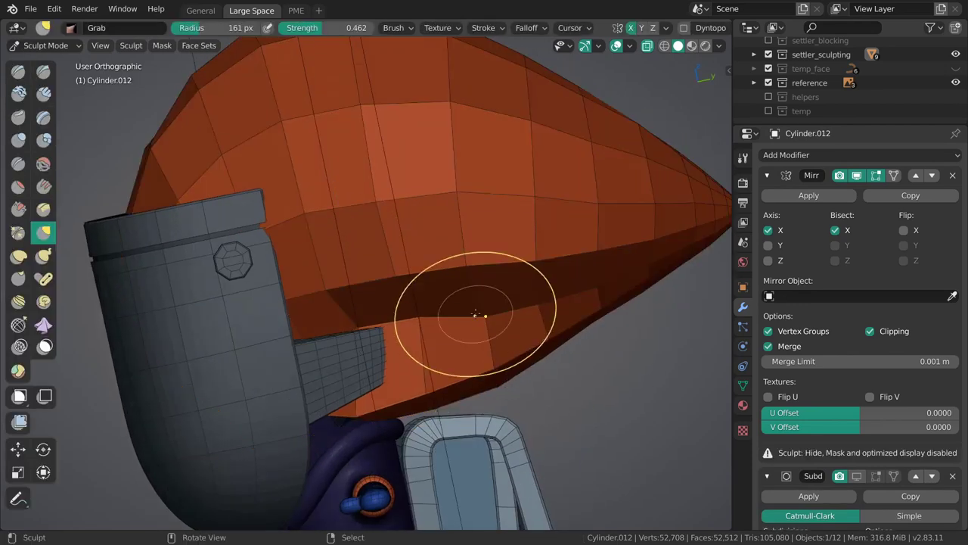
scroll(478, 316, up, 2)
middle_drag(434, 313, 318, 342)
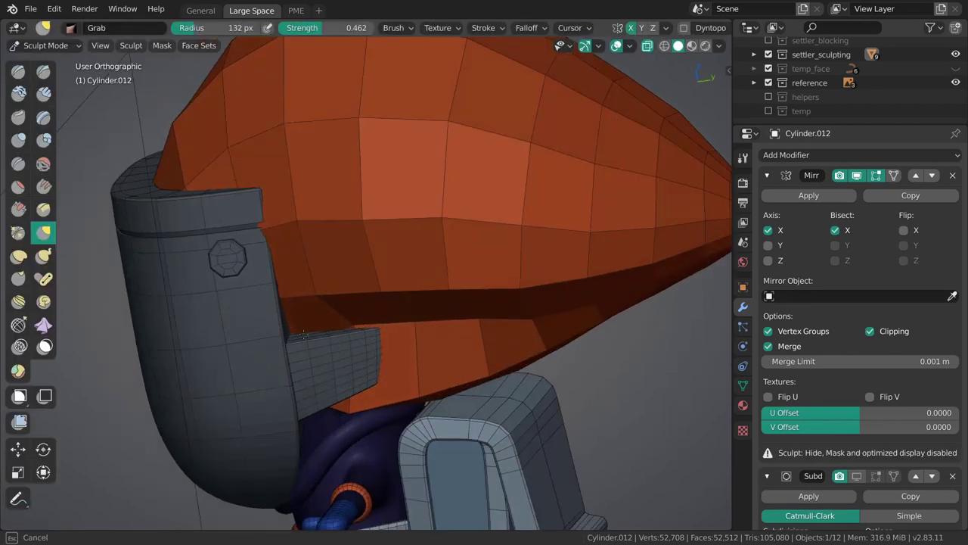
key(f)
click(378, 364)
middle_drag(489, 371, 450, 277)
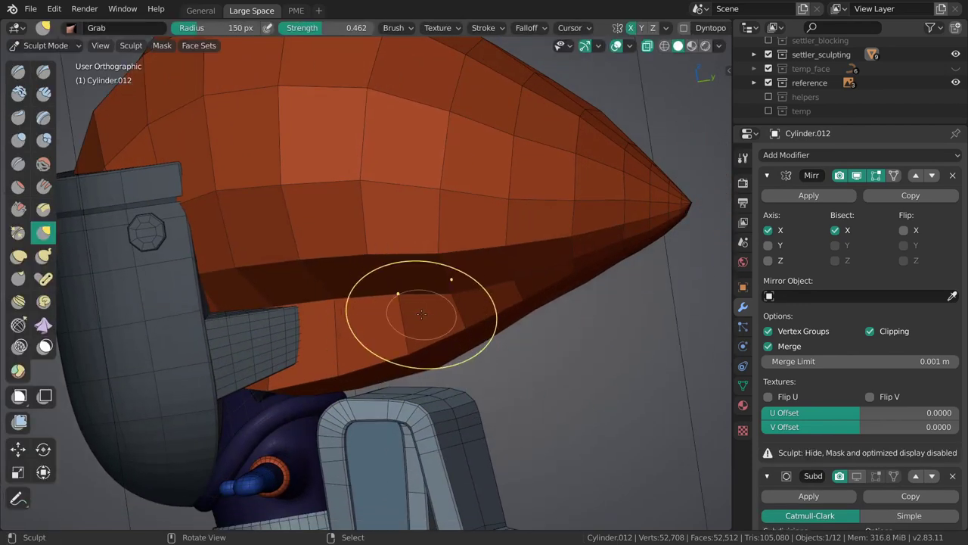
middle_drag(514, 278, 444, 324)
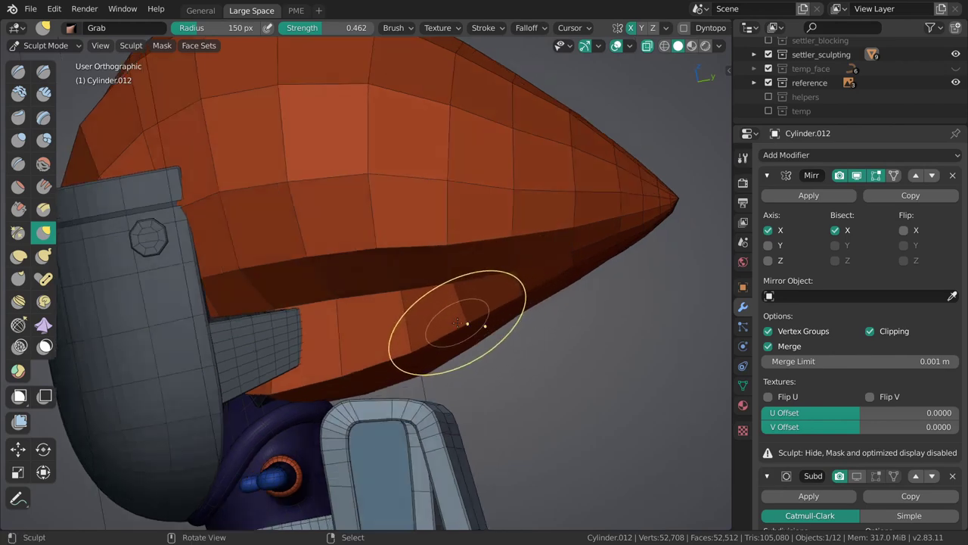
scroll(439, 287, down, 3)
Step: Back in Object Mode, compare the shell with subdivision on and off, then deselect it
key(ctrl+Tab)
click(857, 455)
click(857, 456)
click(857, 456)
click(857, 456)
click(539, 318)
middle_drag(539, 317, 453, 292)
scroll(452, 292, up, 5)
Step: Put the orange head shell in Sculpt Mode with a 159 px Grab brush and subdivision off
click(394, 257)
middle_drag(393, 262, 415, 266)
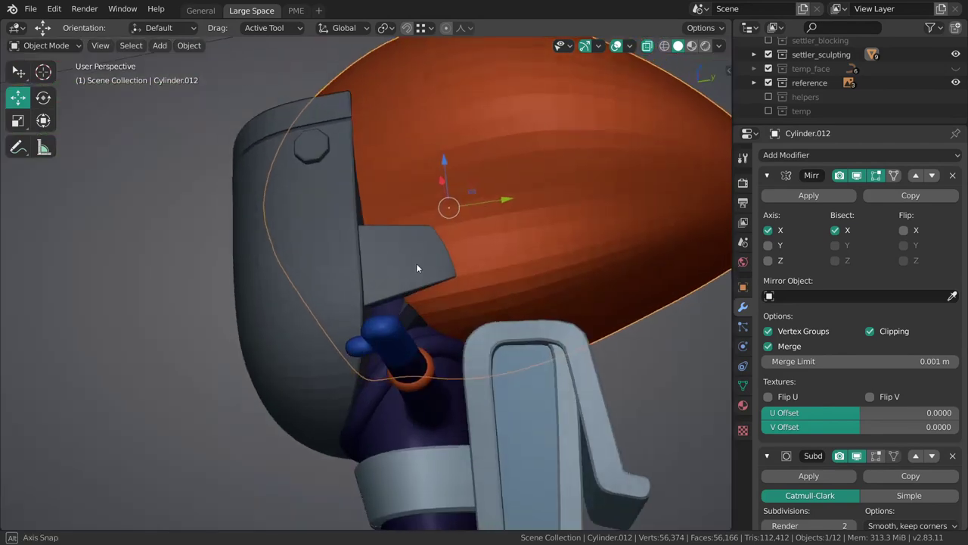
key(ctrl+Tab)
click(401, 310)
middle_drag(410, 309, 373, 317)
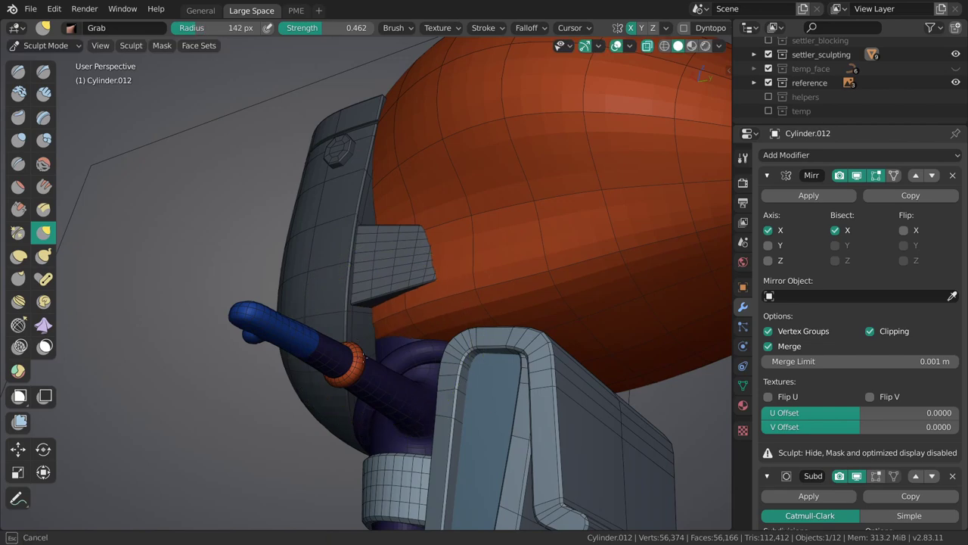
mouse_move(391, 342)
middle_down()
mouse_move(382, 347)
mouse_move(590, 306)
middle_up()
key(f)
click(401, 329)
click(857, 476)
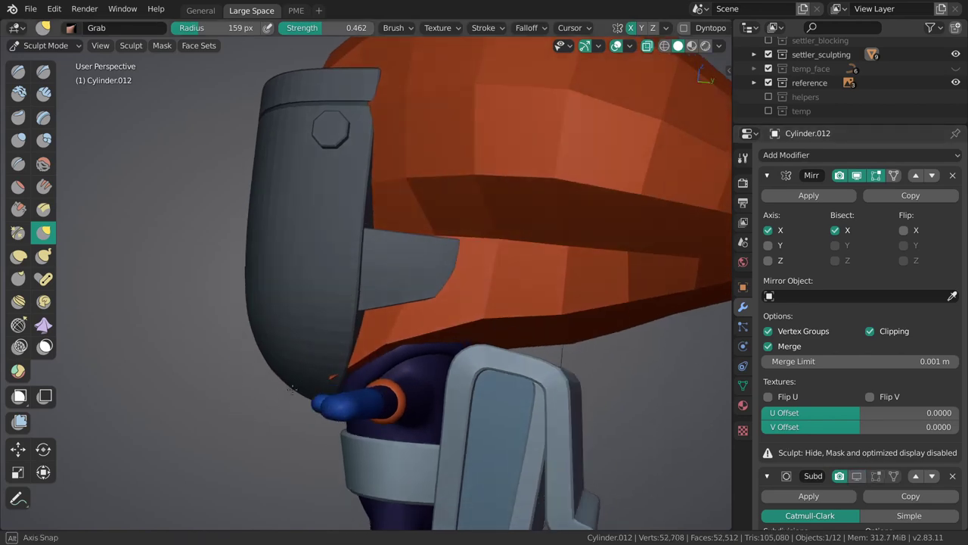
Step: Grab-sculpt the shell's front edge, adjusting the brush radius through 155, 162 and 171 px
key(shift+z)
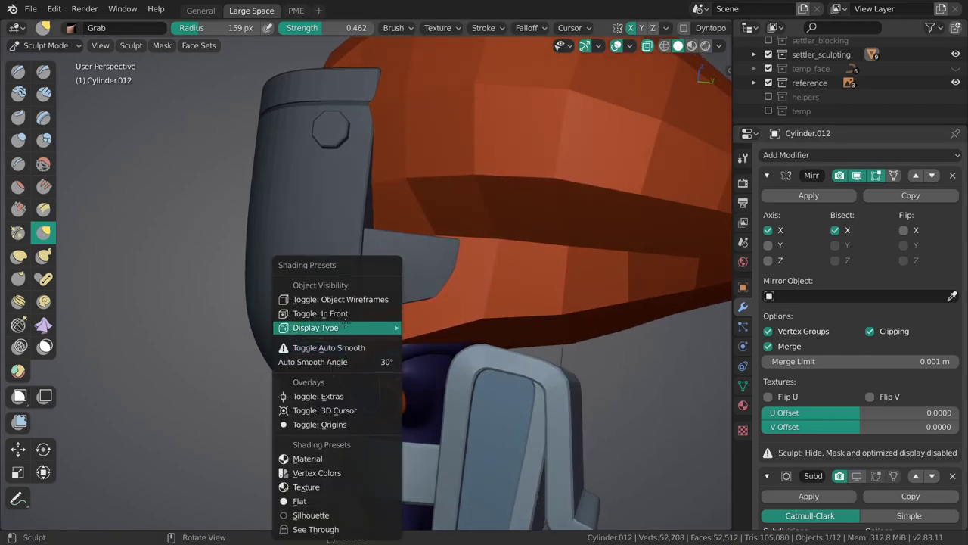
mouse_move(344, 322)
middle_down()
mouse_move(438, 322)
mouse_move(333, 310)
mouse_move(348, 340)
mouse_move(376, 325)
mouse_move(348, 287)
mouse_move(389, 302)
mouse_move(348, 254)
mouse_move(436, 323)
middle_up()
key(f)
key(f)
click(378, 327)
key(f)
click(405, 318)
key(f)
click(431, 318)
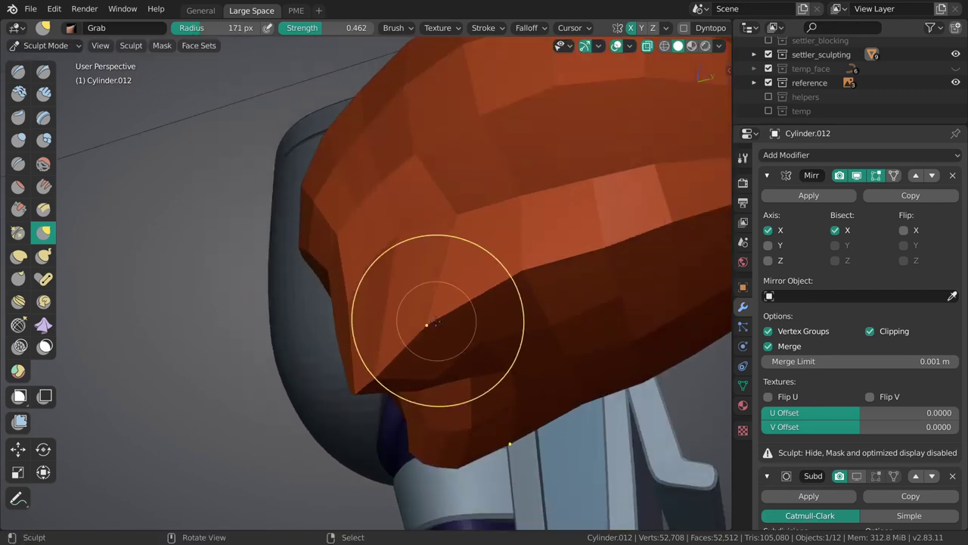
Step: Re-enable subdivision and auto smooth, enlarge the brush to 254 px, then return to Object Mode
click(857, 475)
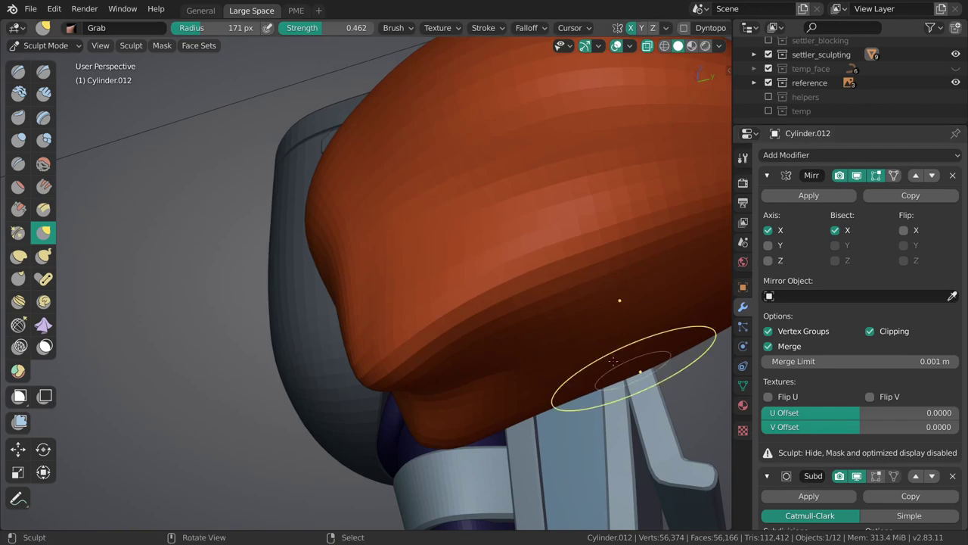
mouse_move(567, 353)
middle_down()
mouse_move(378, 346)
mouse_move(450, 347)
mouse_move(443, 318)
mouse_move(400, 356)
mouse_move(432, 346)
middle_up()
right_click(450, 347)
click(450, 347)
scroll(346, 288, up, 3)
key(f)
click(387, 263)
mouse_move(389, 245)
middle_down()
mouse_move(400, 270)
mouse_move(378, 250)
middle_up()
key(f)
click(379, 287)
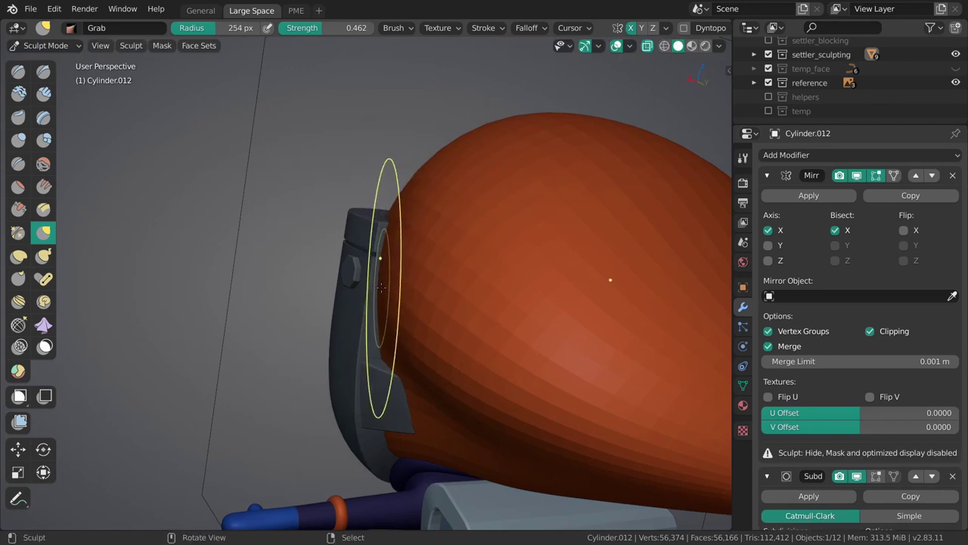
middle_drag(384, 287, 366, 299)
mouse_move(398, 261)
middle_down()
mouse_move(372, 293)
mouse_move(465, 265)
middle_up()
key(ctrl+Tab)
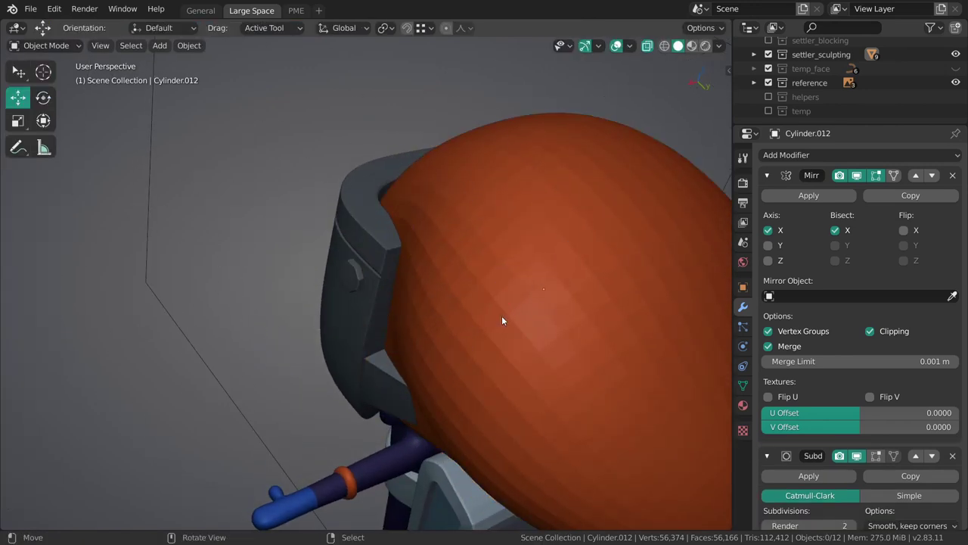
Step: Show the temp collection and compare the detailed hair, hiding and revealing its pieces
click(769, 111)
middle_drag(603, 259, 491, 310)
click(531, 285)
click(581, 379)
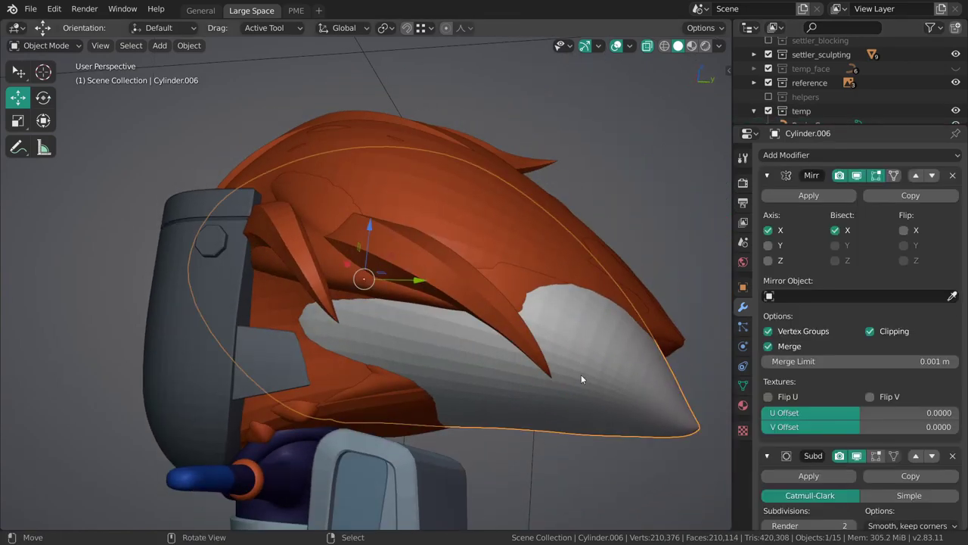
key(h)
middle_drag(581, 375, 415, 295)
key(h)
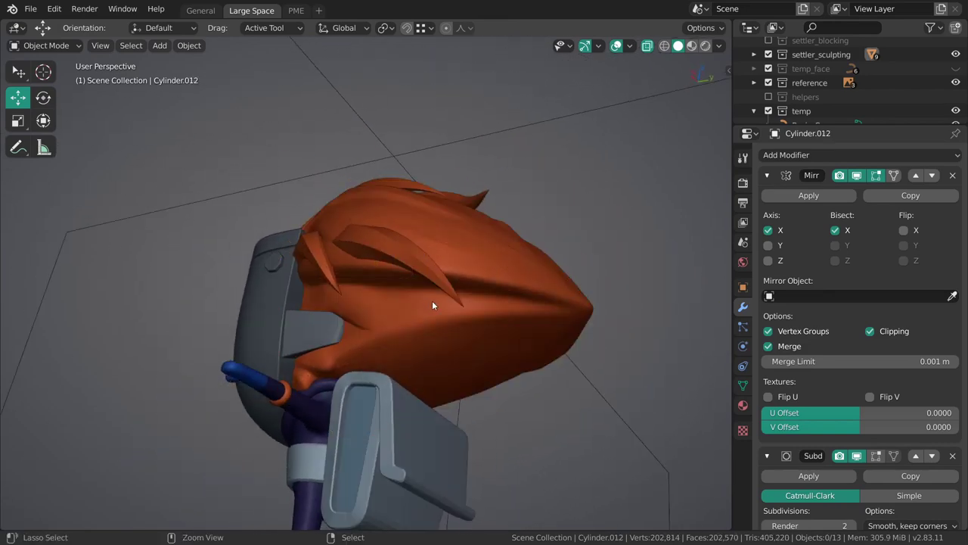
key(alt+h)
key(h)
middle_drag(462, 296, 399, 309)
key(alt+h)
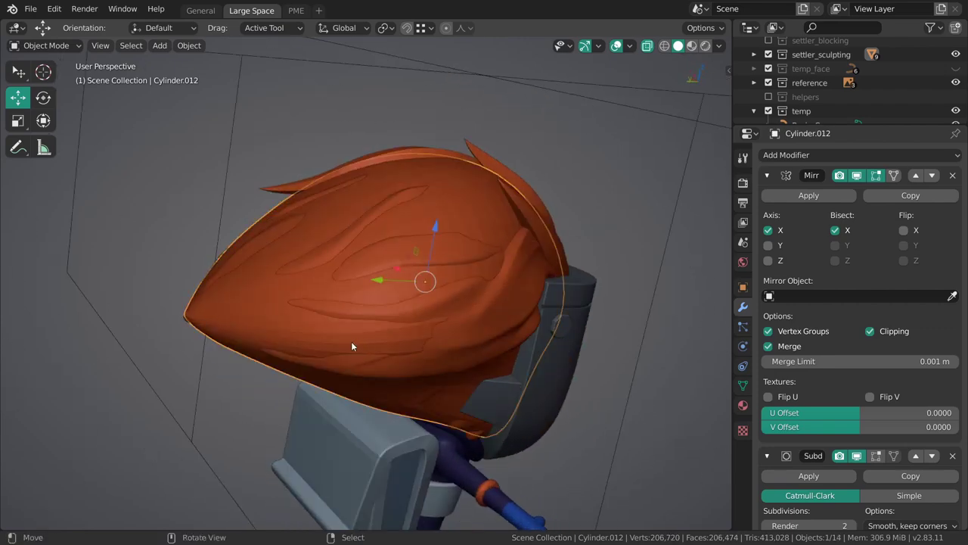
middle_drag(347, 344, 424, 333)
Step: Hide the temp collection again, switch to a side view and save the file
click(769, 111)
middle_drag(364, 334, 496, 317)
key(Tab)
key(Tab)
key(KP_3)
middle_drag(582, 314, 537, 230)
scroll(454, 269, up, 4)
key(ctrl+s)
Step: Grab-sculpt the dark arm Cylinder.009 near the shoulder, then return to Object Mode
click(486, 313)
key(alt+a)
scroll(360, 290, up, 3)
scroll(538, 230, up, 2)
click(484, 218)
scroll(482, 220, up, 3)
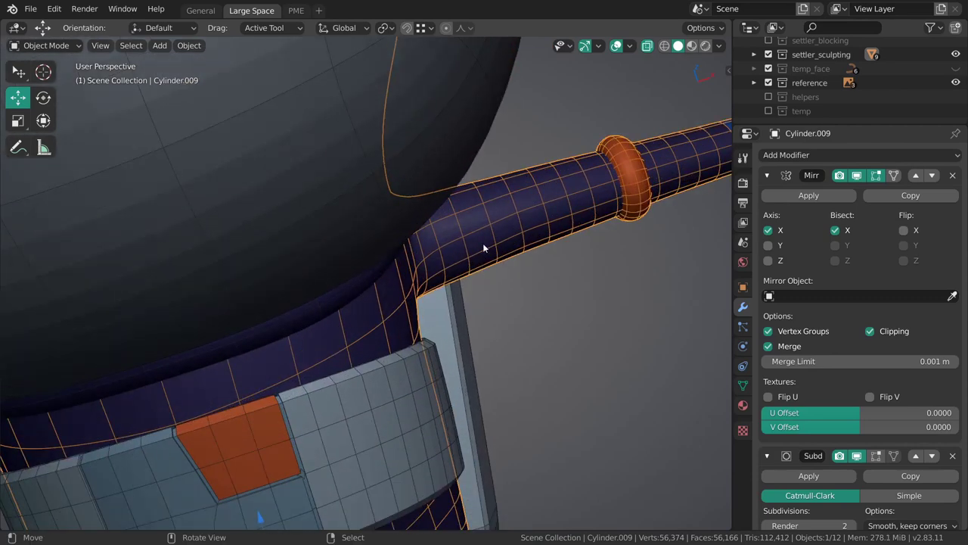
click(484, 289)
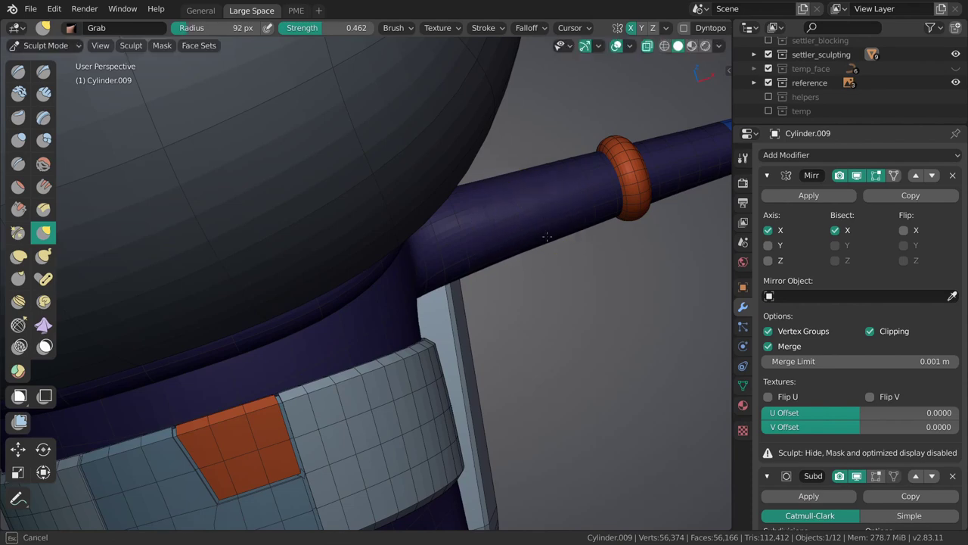
scroll(547, 251, down, 5)
key(ctrl+Tab)
click(421, 250)
key(grave)
Step: Switch to Right view, save, and enter Edit Mode on the framed octagonal badge
click(478, 294)
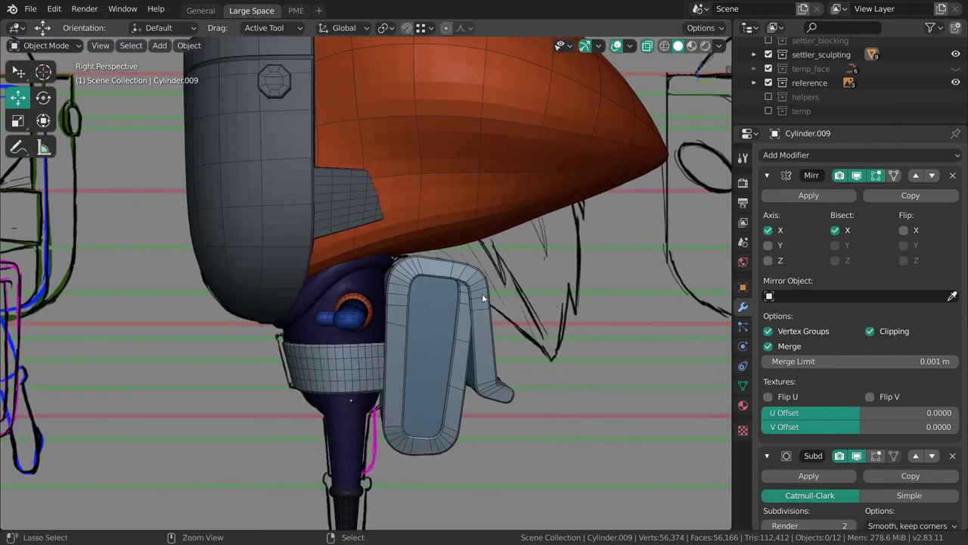
key(ctrl+s)
scroll(478, 294, down, 5)
scroll(445, 285, up, 8)
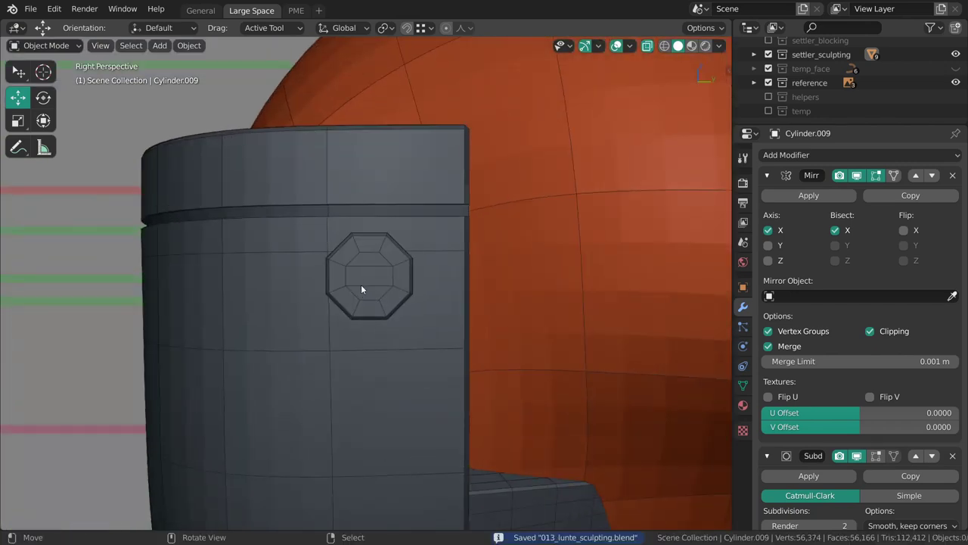
click(361, 285)
key(KP_Decimal)
key(ctrl+Tab)
key(Tab)
Step: Edge-slide the badge's upper-left and right rim edges to even out the sides
middle_drag(311, 241, 310, 240)
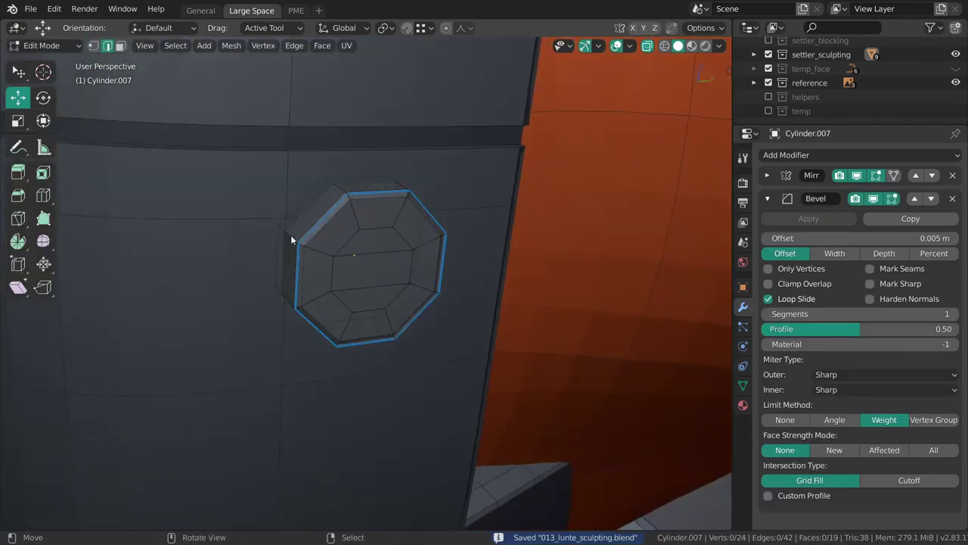
click(310, 271)
ctrl+click(325, 275)
middle_drag(324, 275, 385, 303)
scroll(351, 334, up, 2)
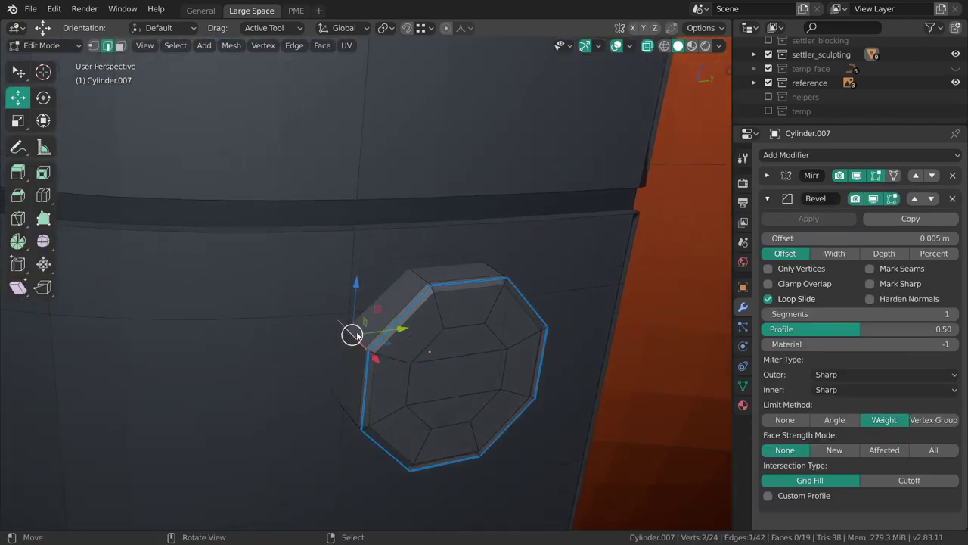
middle_drag(363, 335, 501, 280)
key(g)
key(g)
click(357, 314)
key(g)
key(g)
click(471, 273)
Step: Edge-slide the upper-right, lower-right and lower rim edges along the octagonal rim
key(g)
key(g)
click(498, 269)
click(464, 183)
key(g)
key(g)
click(474, 191)
middle_drag(474, 190, 486, 277)
click(487, 277)
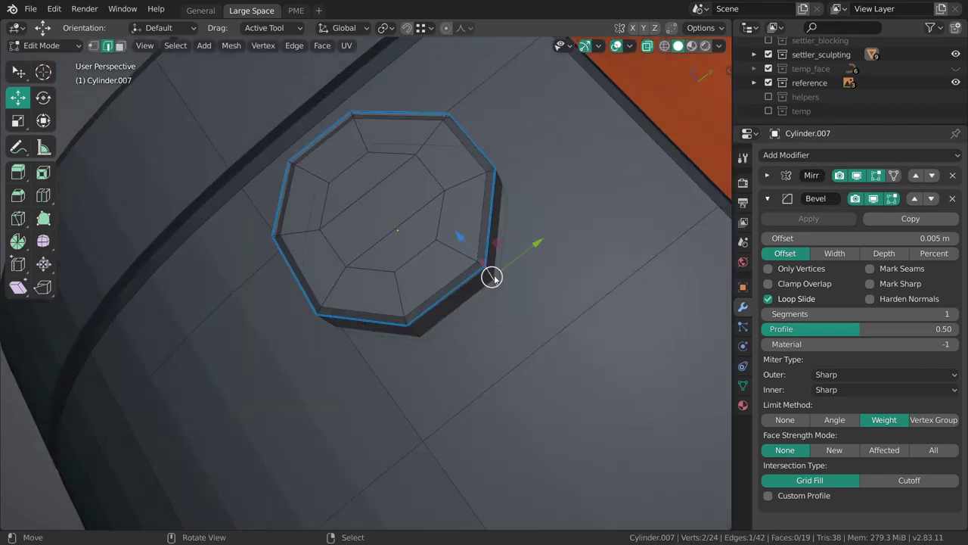
key(g)
key(g)
click(411, 335)
click(415, 335)
key(g)
key(g)
click(401, 335)
middle_drag(401, 335, 475, 314)
click(380, 314)
key(g)
key(g)
click(371, 310)
Step: Leave Edit Mode and switch the badge Cylinder.007 into Sculpt Mode
mouse_move(488, 277)
middle_down()
mouse_move(426, 270)
mouse_move(544, 272)
mouse_move(431, 262)
mouse_move(433, 327)
mouse_move(439, 228)
middle_up()
key(Tab)
key(ctrl+Tab)
click(446, 322)
Step: Set the Grab 2D brush to 113 px radius and 0.273 strength, then shrink it to 78 px
key(f)
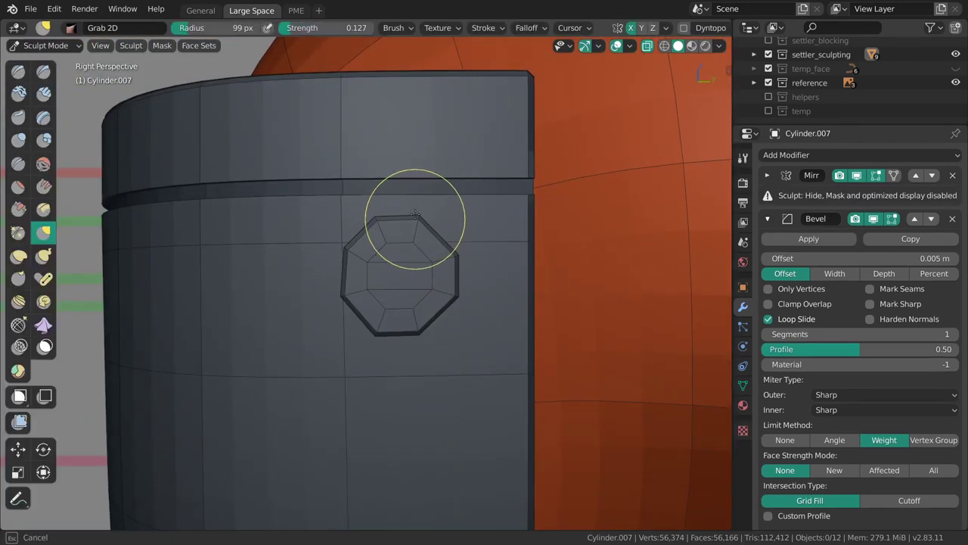
key(f)
click(459, 258)
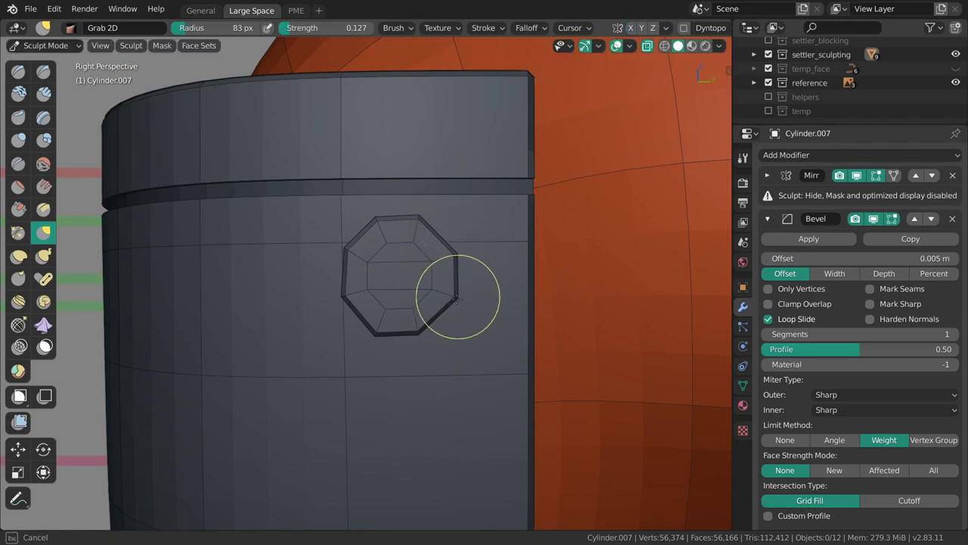
key(shift+f)
click(455, 300)
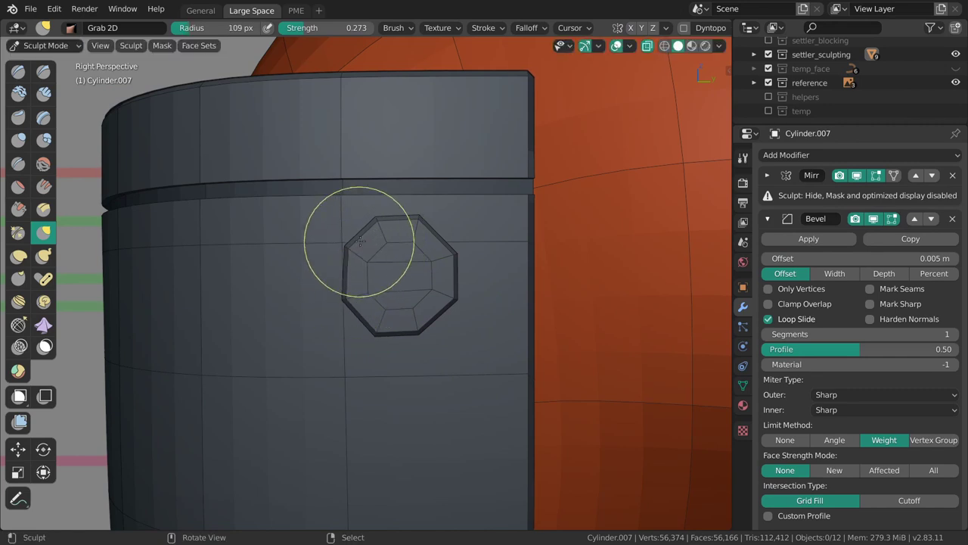
key(f)
click(407, 221)
Step: Pull the octagon's right edge inward with the Grab brush
key(ctrl+Tab)
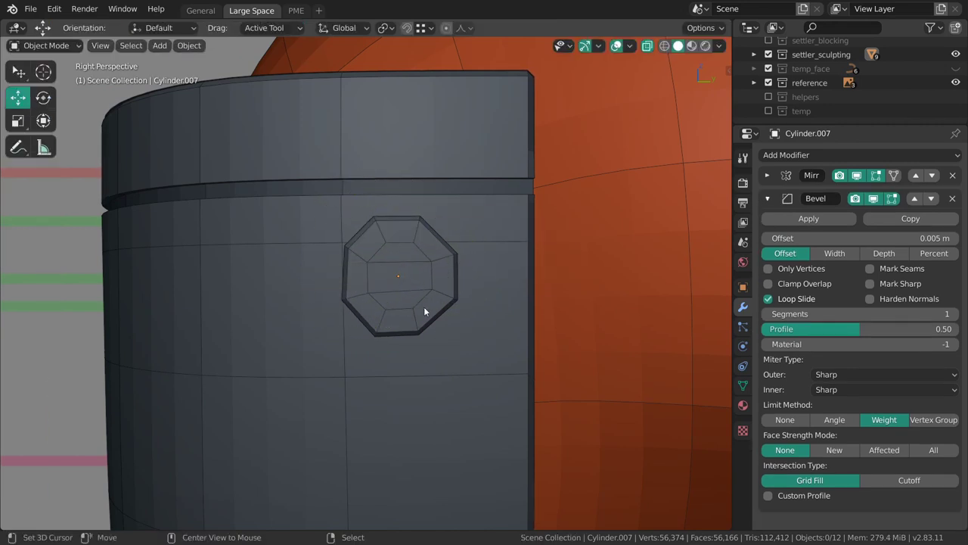
scroll(443, 226, down, 5)
scroll(441, 222, up, 5)
key(ctrl+Tab)
key(f)
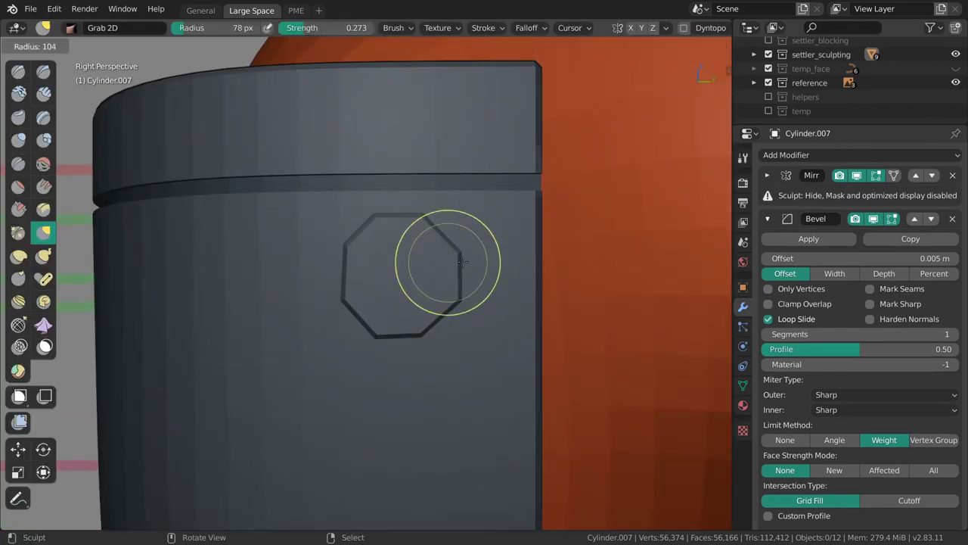
click(465, 292)
drag(454, 303, 454, 263)
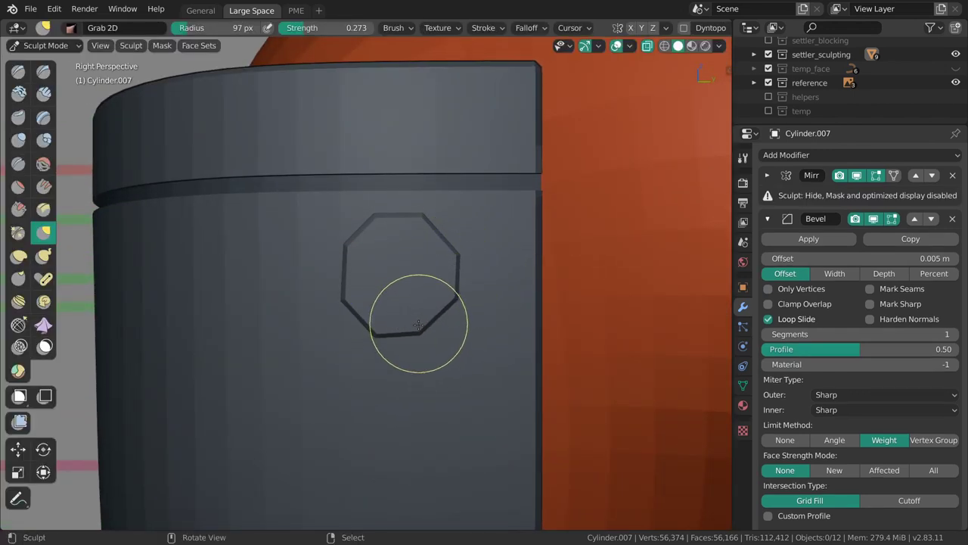
Step: Resize the sculpt brush to 126, 87, then about 98–100 px for further octagon touch-ups
key(f)
click(447, 250)
key(ctrl+Tab)
key(ctrl+Tab)
key(f)
click(376, 218)
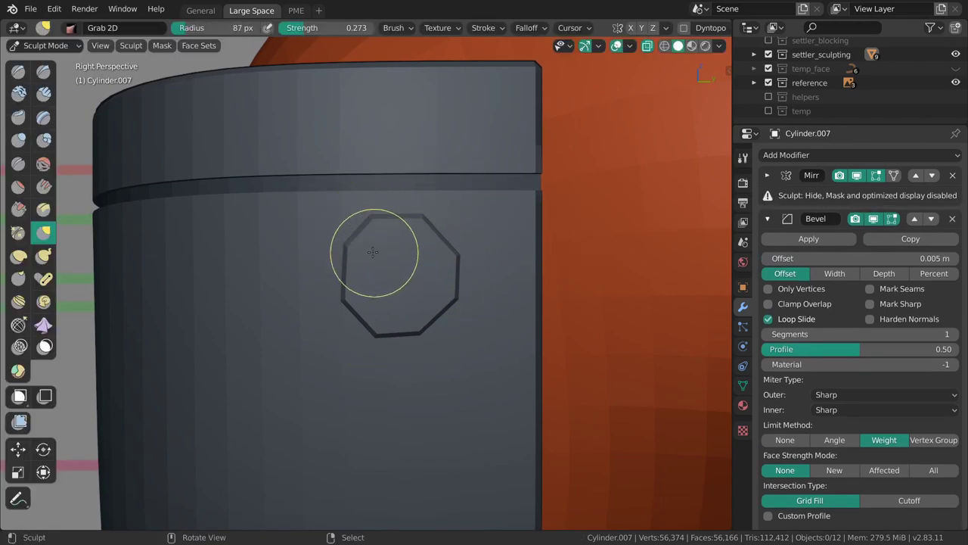
key(f)
click(367, 298)
shift+middle_drag(441, 300, 437, 302)
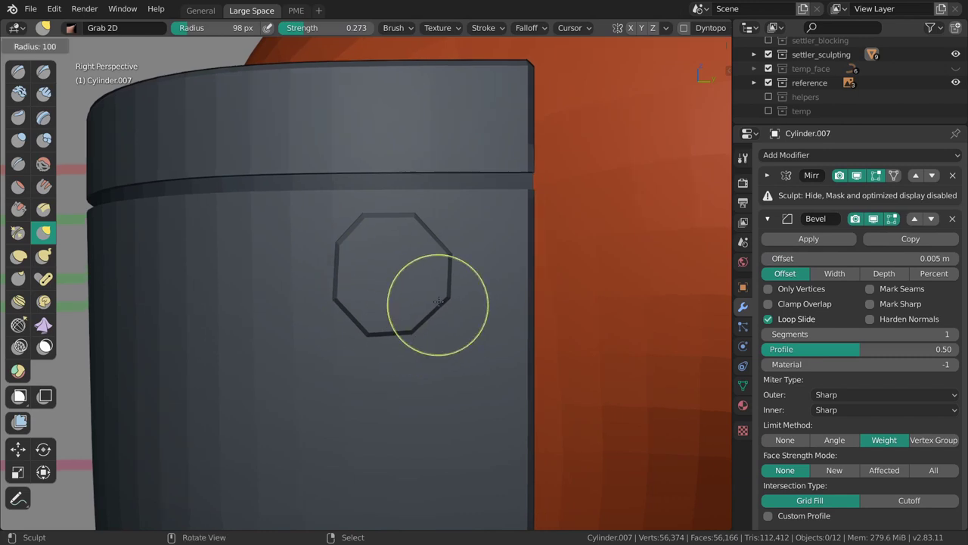
Step: Fine-tune the brush size to 96 and then 101 px while evening the octagon sides
key(f)
click(378, 346)
key(f)
click(407, 327)
key(f)
click(457, 282)
key(f)
click(445, 254)
Step: Return to Object Mode to view the bevelled result and save 013_lunte_sculpting.blend
key(ctrl+Tab)
scroll(439, 311, down, 4)
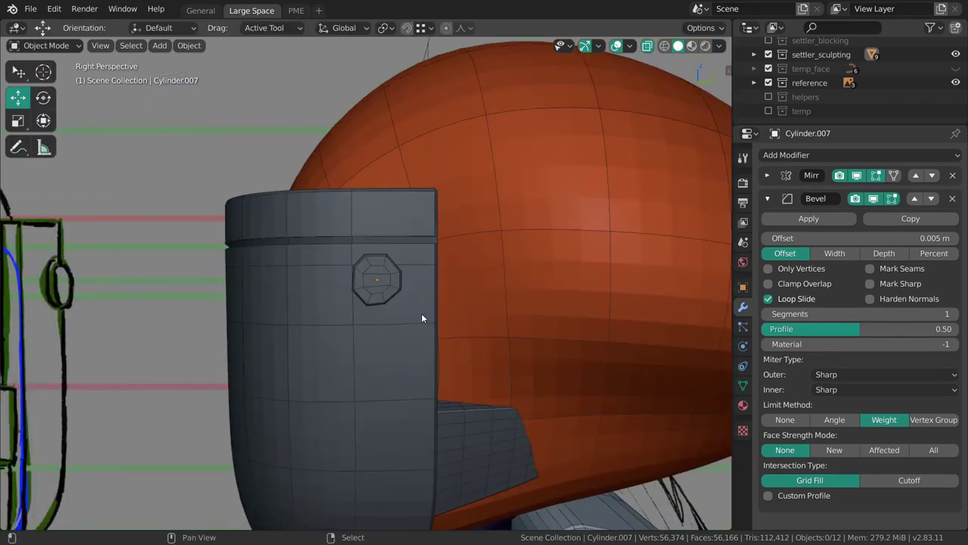
scroll(420, 295, down, 4)
shift+middle_drag(418, 270, 406, 241)
scroll(406, 242, up, 5)
key(ctrl+s)
middle_drag(482, 293, 457, 315)
Step: Select the backpack box Cube.006, compare it with the reference, and enter Edit Mode
click(483, 365)
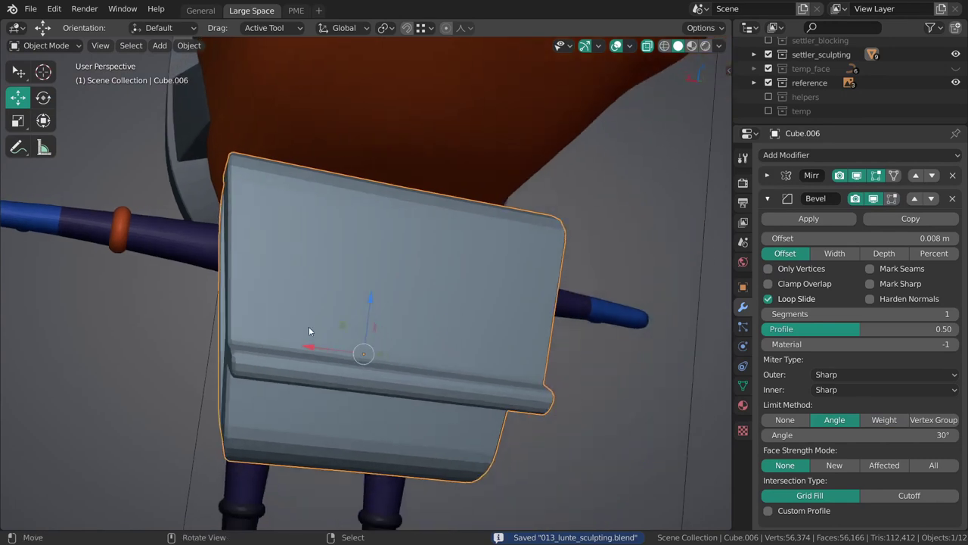
mouse_move(101, 323)
scroll(372, 297, up, 6)
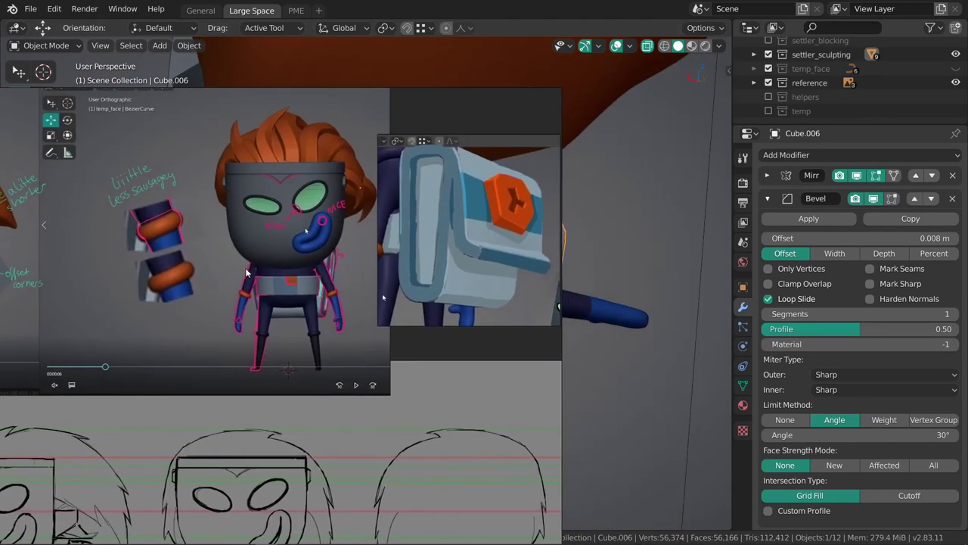
scroll(469, 236, down, 5)
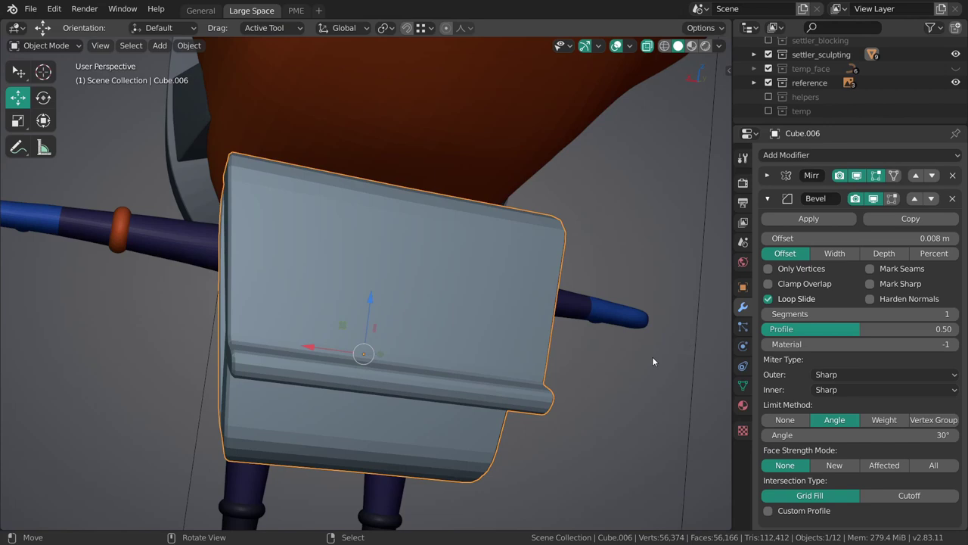
middle_drag(653, 362, 391, 330)
key(alt+a)
middle_drag(410, 255, 436, 327)
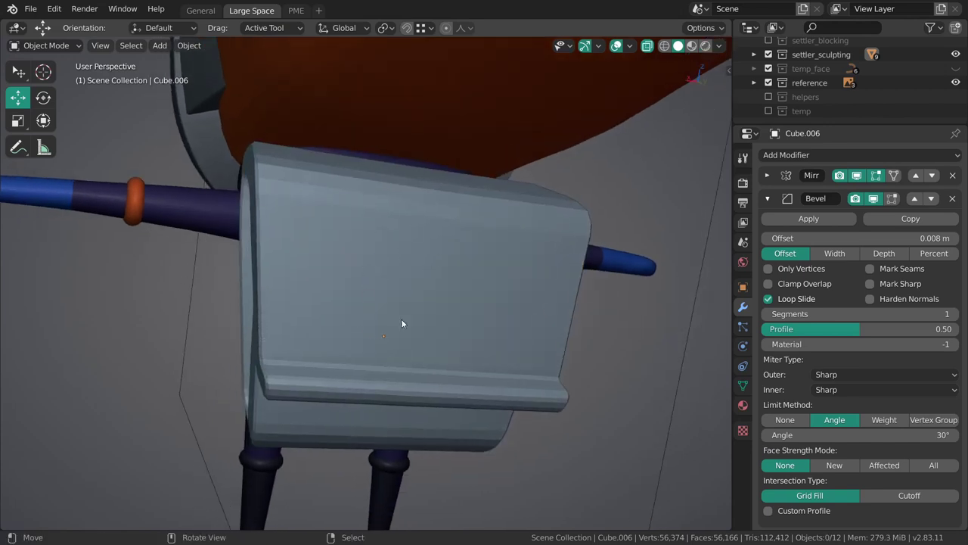
middle_drag(410, 295, 449, 333)
click(449, 333)
scroll(395, 351, up, 3)
key(Tab)
Step: Select the frame's face loop and tip face and assign them the Blue Grey material
scroll(453, 333, up, 2)
key(3)
alt+click(452, 337)
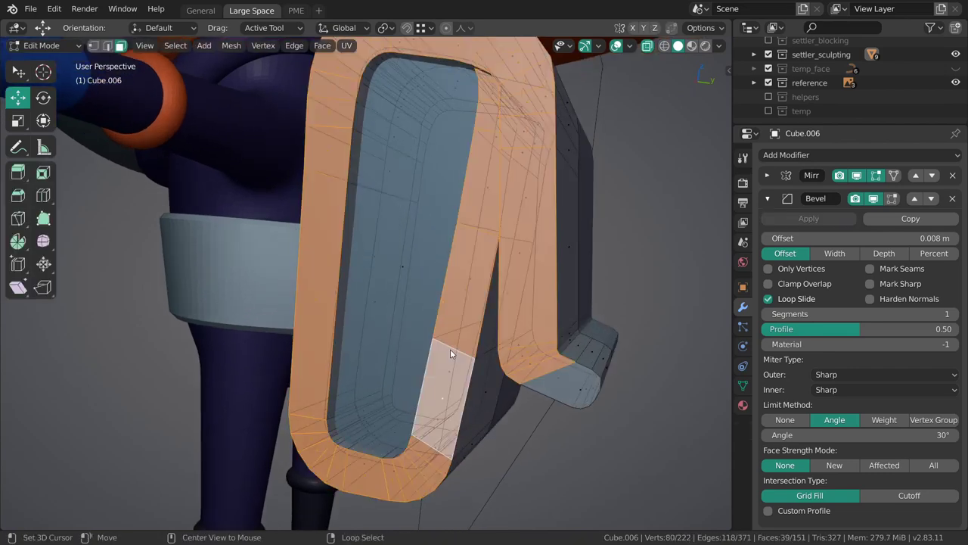
scroll(454, 326, up, 1)
middle_drag(453, 323, 445, 308)
shift+click(503, 345)
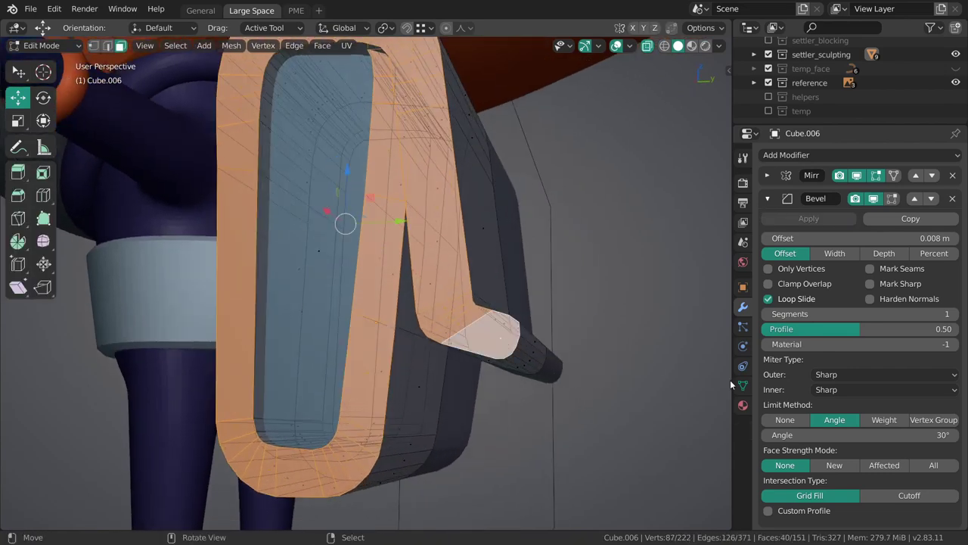
click(743, 405)
click(796, 172)
click(791, 259)
Step: Give the large inner panel face Blue Light, return to Object Mode and save
key(alt+a)
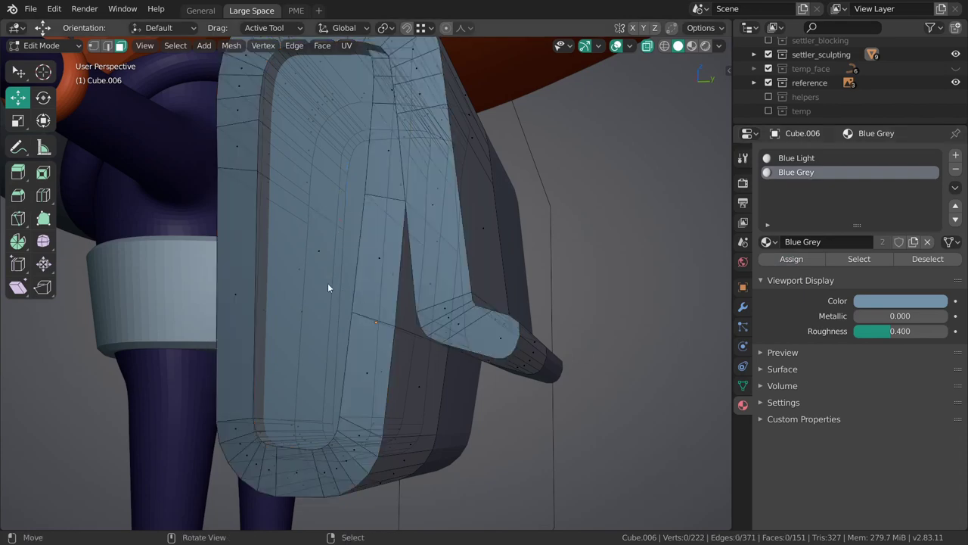
click(319, 278)
click(796, 158)
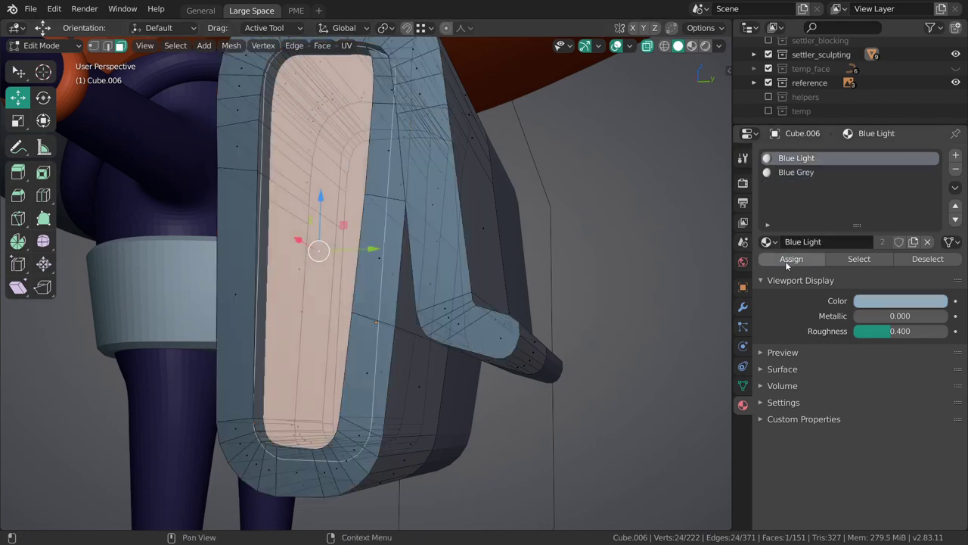
key(ctrl+Tab)
click(411, 323)
mouse_move(410, 323)
middle_down()
mouse_move(492, 274)
mouse_move(428, 283)
mouse_move(437, 340)
mouse_move(467, 318)
mouse_move(395, 360)
mouse_move(461, 288)
mouse_move(454, 333)
mouse_move(575, 189)
middle_up()
key(ctrl+s)
Step: Switch the viewport shading to Flat lighting and orbit around the box
key(Tab)
key(Tab)
click(720, 45)
click(755, 113)
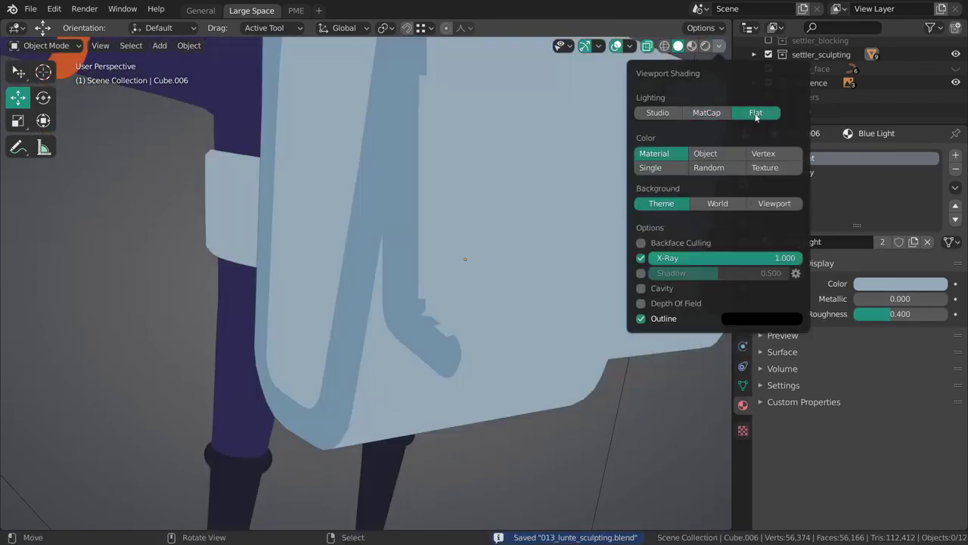
mouse_move(491, 295)
middle_down()
mouse_move(455, 291)
mouse_move(423, 307)
mouse_move(495, 275)
mouse_move(498, 235)
mouse_move(501, 283)
mouse_move(454, 240)
mouse_move(466, 230)
mouse_move(486, 253)
mouse_move(417, 285)
mouse_move(526, 274)
middle_up()
scroll(417, 285, up, 2)
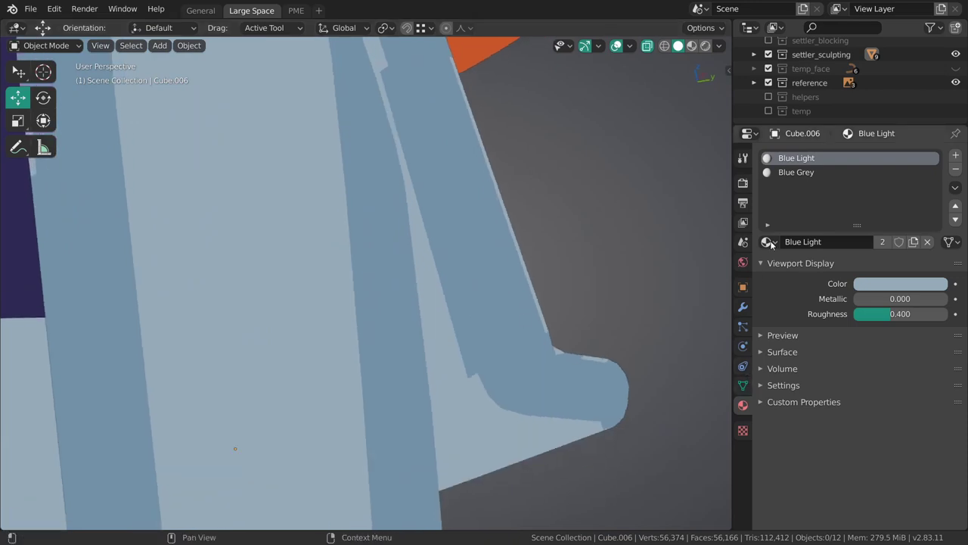
Step: Toggle the Bevel modifier's viewport display to compare the box with and without bevel
click(743, 306)
click(873, 199)
click(873, 199)
click(873, 200)
click(873, 201)
click(873, 200)
click(873, 200)
scroll(854, 448, down, 1)
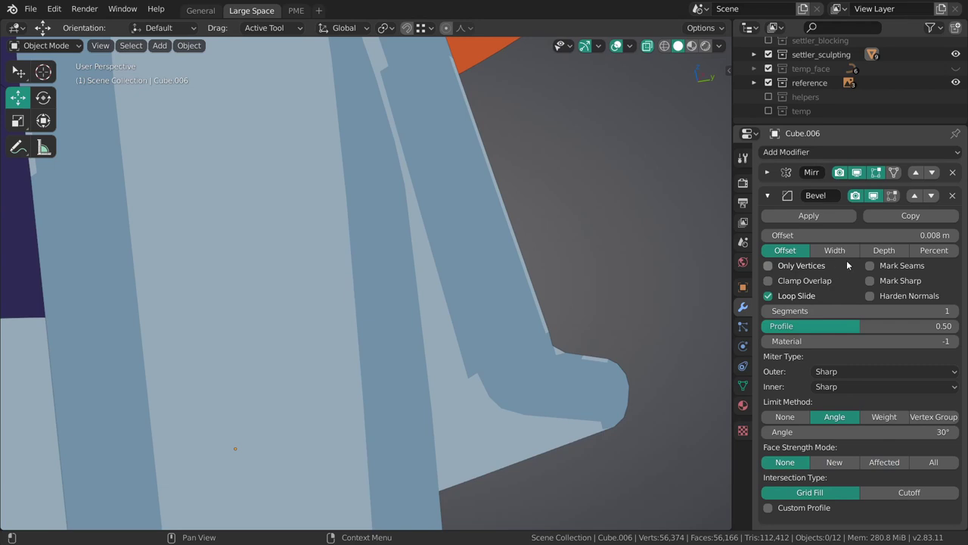
Step: Switch the viewport shading back to MatCap lighting
scroll(353, 355, down, 6)
middle_drag(354, 356, 464, 297)
key(ctrl+Tab)
key(Escape)
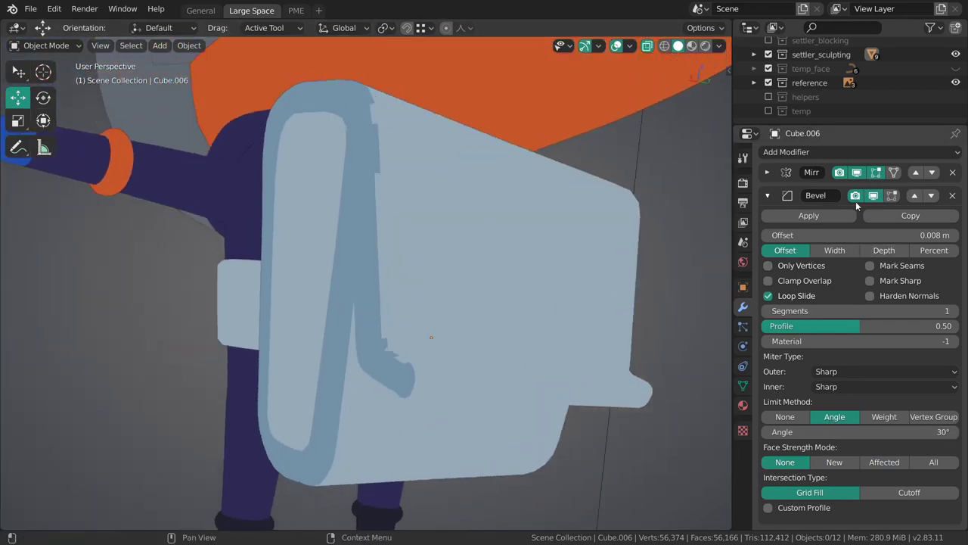
click(719, 45)
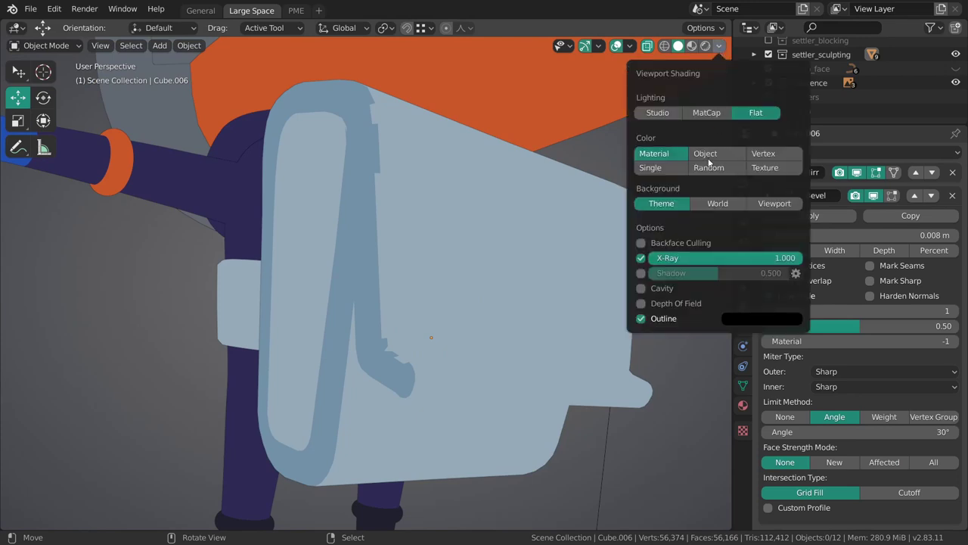
click(706, 112)
middle_drag(704, 119, 454, 317)
Step: Select Cube.006 and inspect it from the Right and Back views
click(446, 295)
scroll(454, 317, down, 3)
key(grave)
click(507, 304)
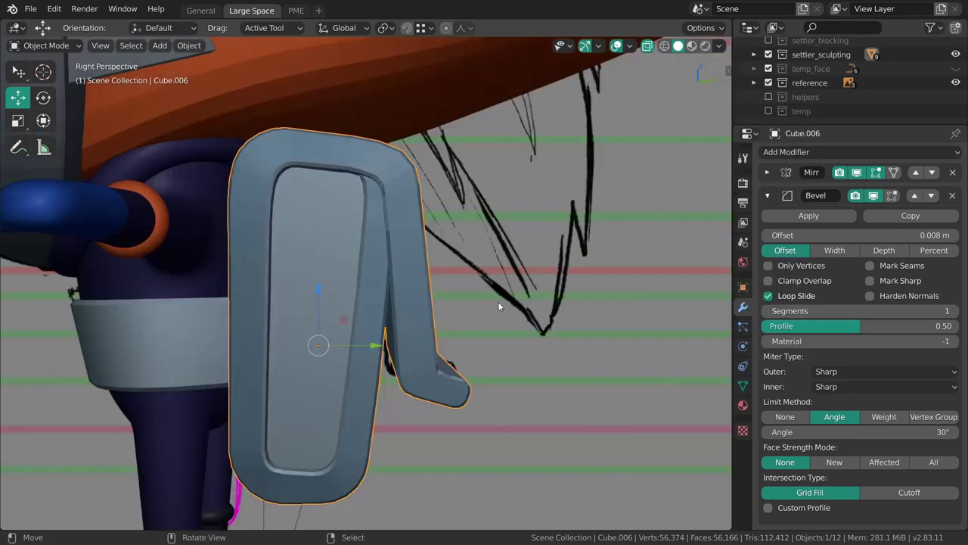
key(grave)
click(548, 269)
key(alt+a)
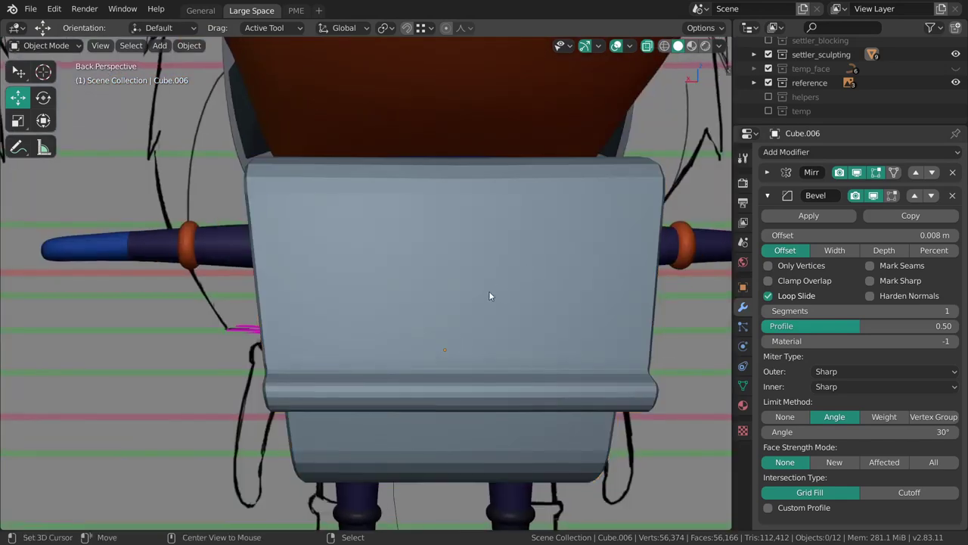
click(458, 257)
Step: Return to the Right view in orthographic and place the 3D cursor on the box
scroll(451, 325, down, 3)
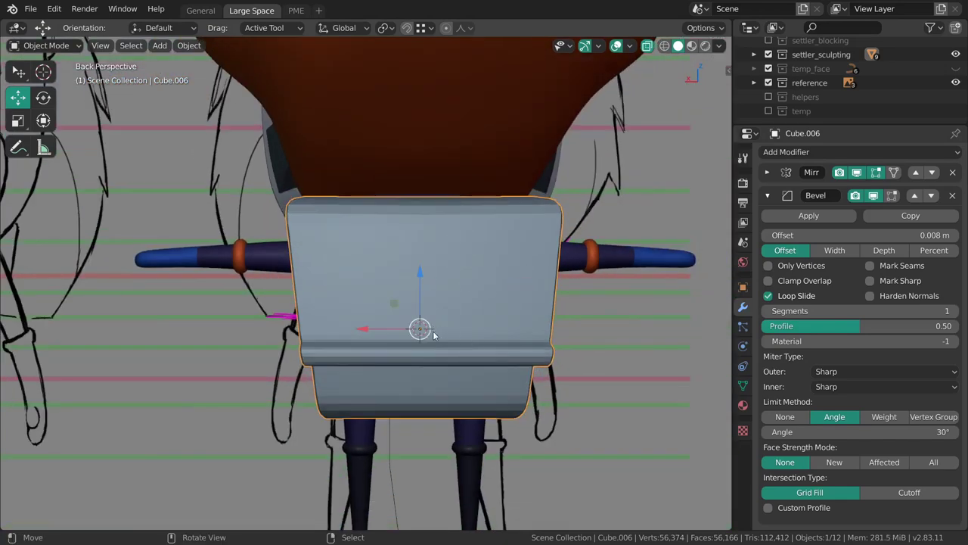
scroll(458, 326, down, 3)
key(grave)
click(474, 289)
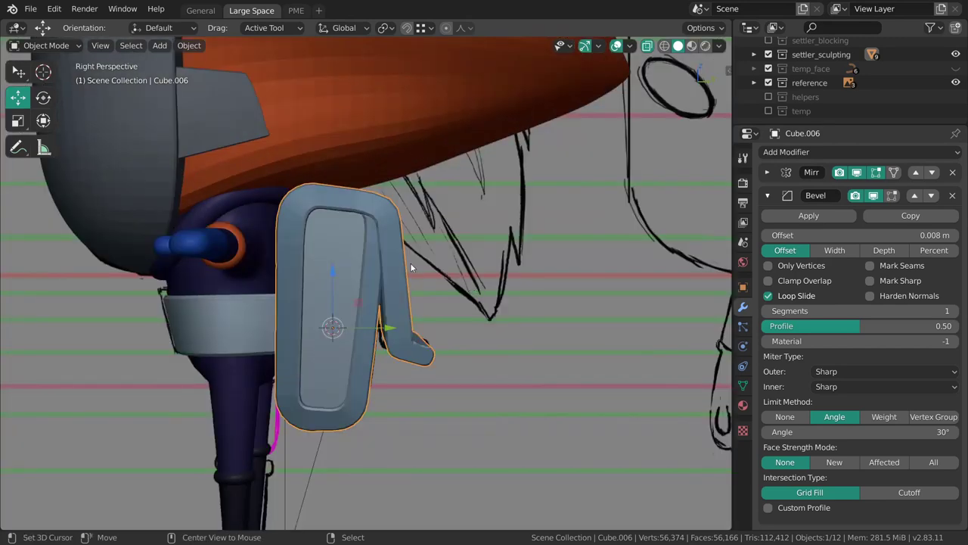
key(KP_5)
click(407, 257)
Step: Select Cube.006 again and enter Edit Mode with nothing selected
key(alt+a)
scroll(447, 265, up, 3)
middle_drag(459, 271, 459, 311)
click(422, 276)
key(Tab)
key(alt+a)
scroll(454, 264, up, 2)
Step: Add a loop cut across the box and select the face patch beside it
key(ctrl+r)
drag(470, 316, 485, 336)
key(3)
right_click(454, 279)
middle_drag(454, 278, 385, 285)
scroll(443, 296, up, 4)
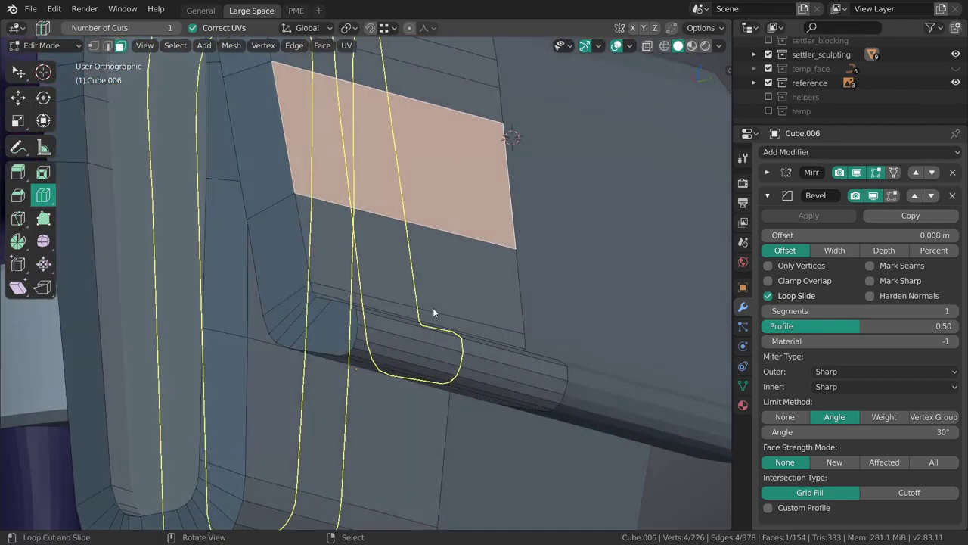
Step: Add the ledge strip faces along the rounded strip to the selection
key(w)
middle_drag(434, 307, 381, 307)
shift+right_click(401, 325)
middle_drag(409, 340, 484, 340)
ctrl+right_click(482, 327)
Step: Add a third material slot to Cube.006
click(743, 405)
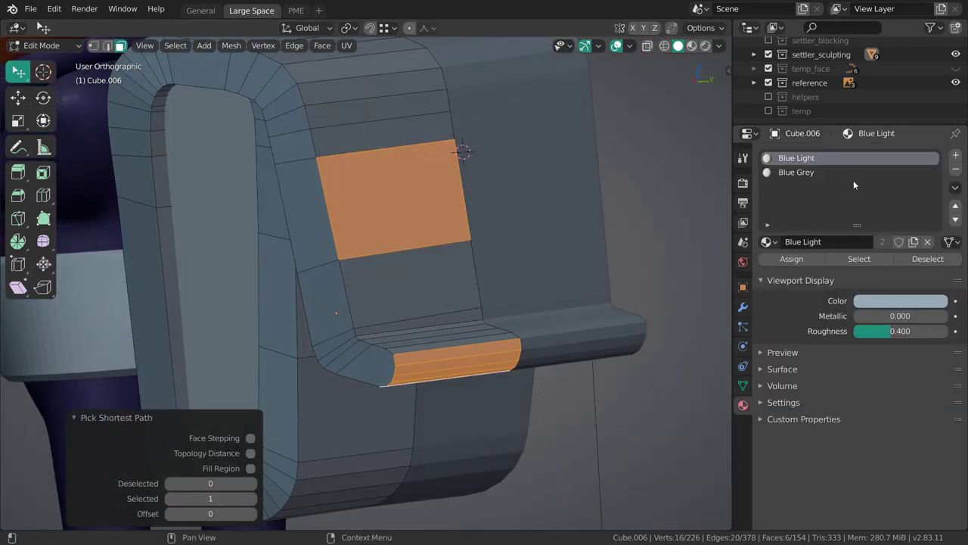
click(955, 158)
click(768, 241)
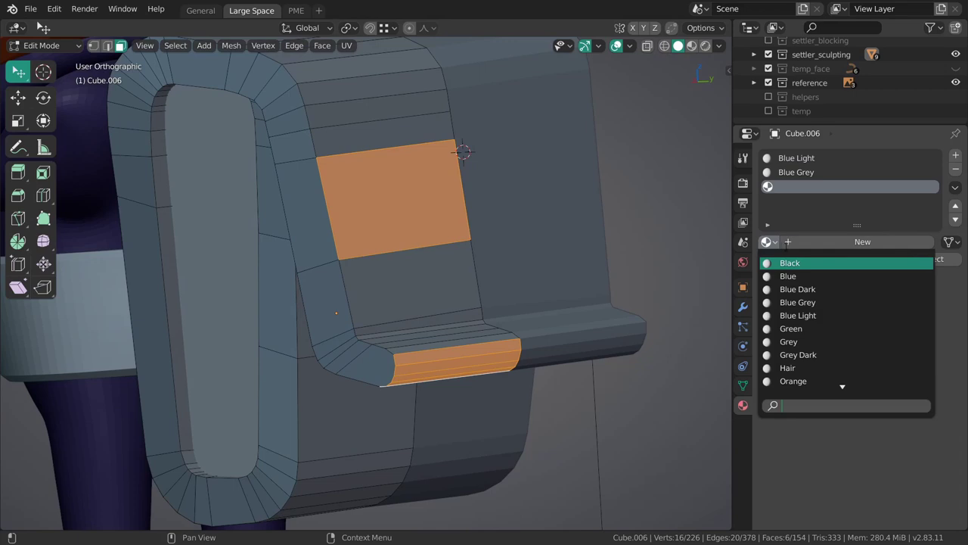
text(cy)
key(BackSpace)
key(BackSpace)
key(Escape)
scroll(450, 355, down, 5)
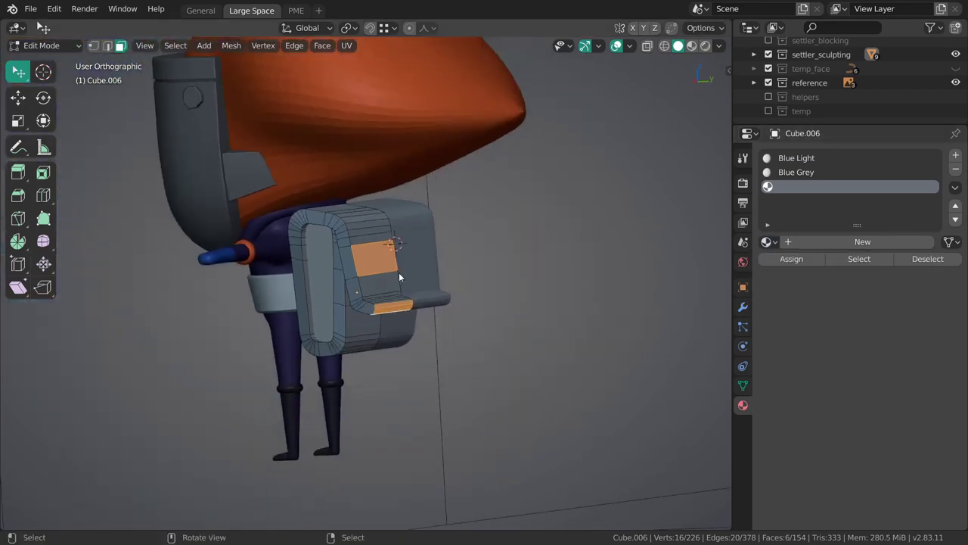
Step: Check the box from a low side-on angle in Object Mode, then resume mesh editing
key(Tab)
middle_drag(388, 276, 471, 276)
scroll(387, 323, up, 2)
scroll(454, 295, up, 3)
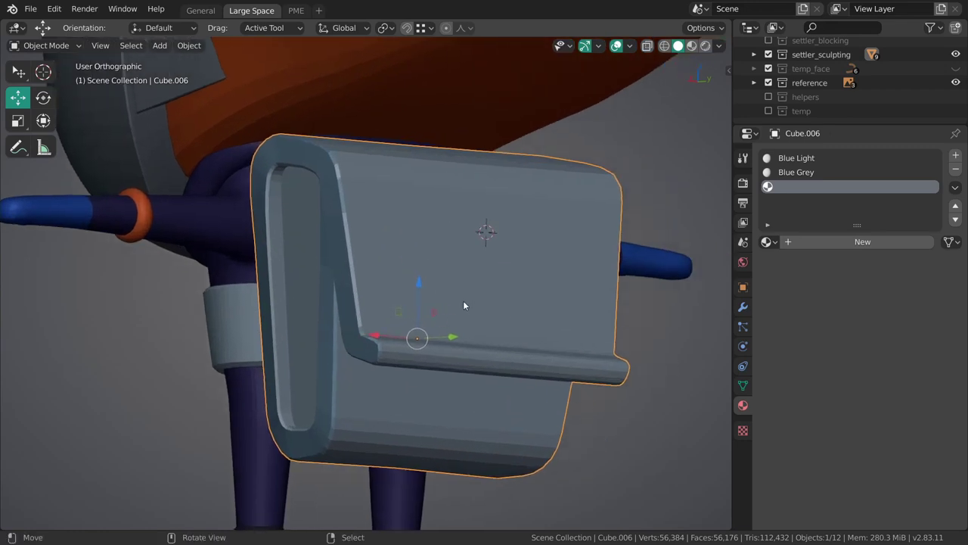
mouse_move(463, 310)
middle_down()
mouse_move(480, 328)
mouse_move(447, 334)
mouse_move(471, 308)
middle_up()
key(ctrl+Tab)
click(563, 317)
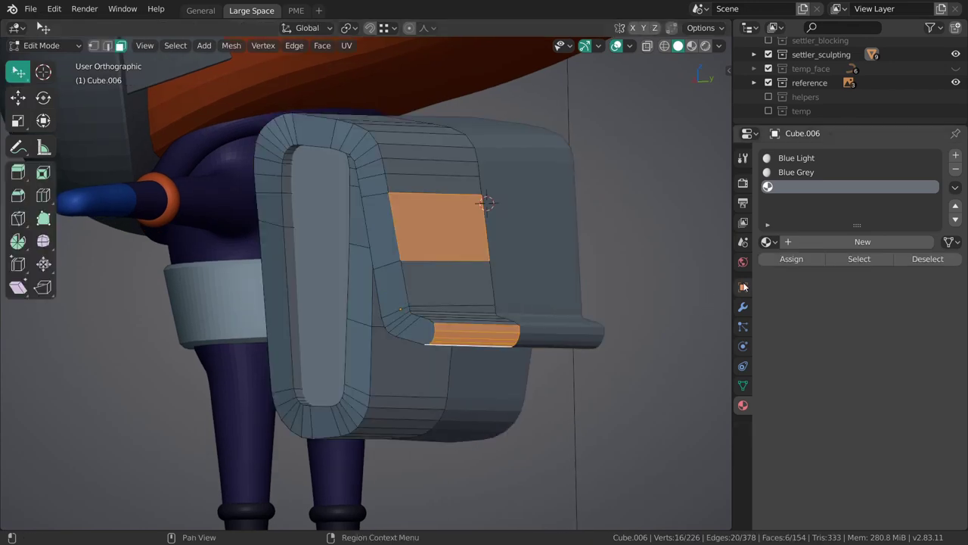
Step: Load the Blue Grey material into the new third slot
click(766, 243)
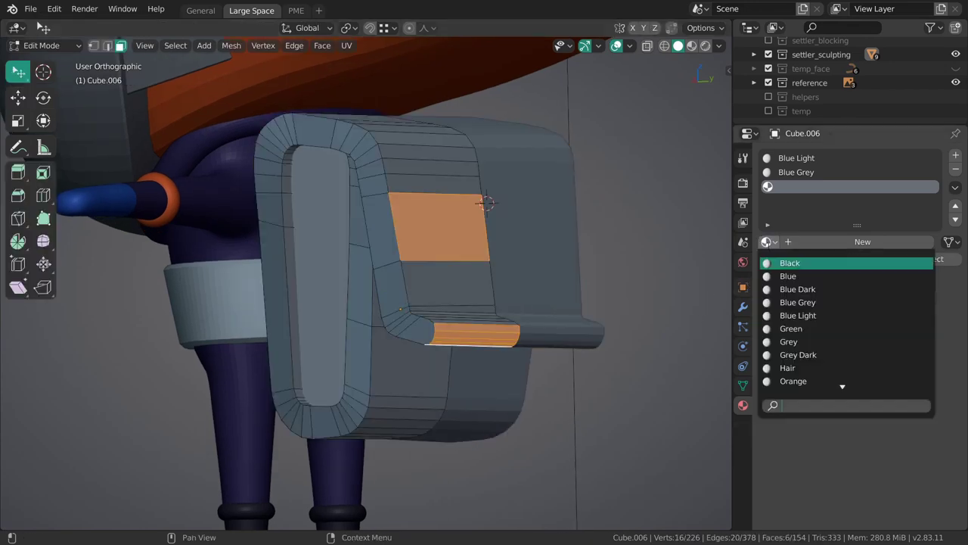
click(816, 302)
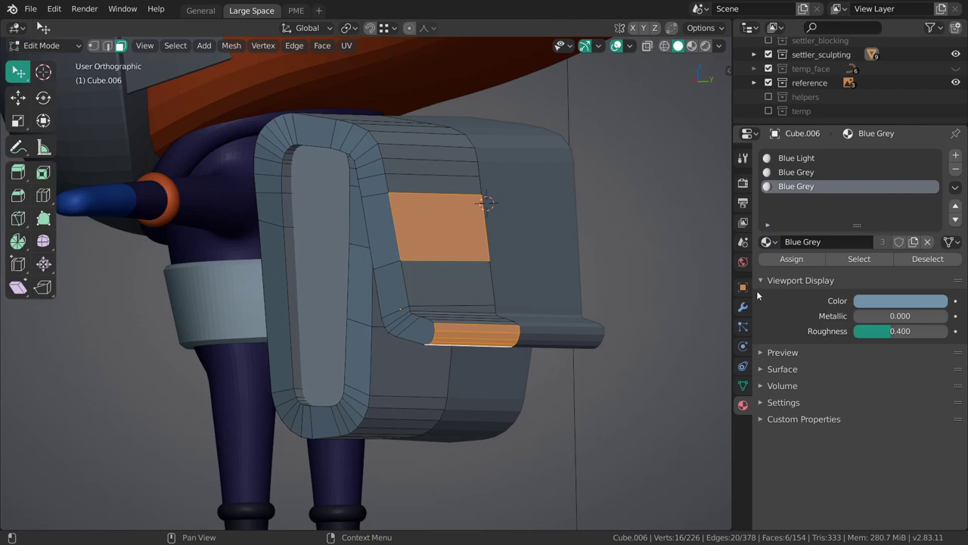
key(Tab)
middle_drag(545, 302, 564, 299)
key(Tab)
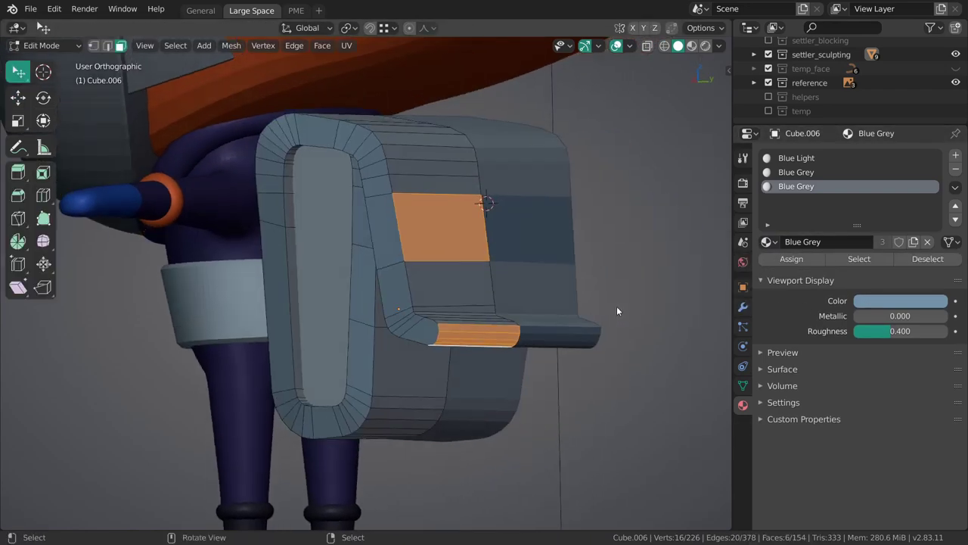
key(Tab)
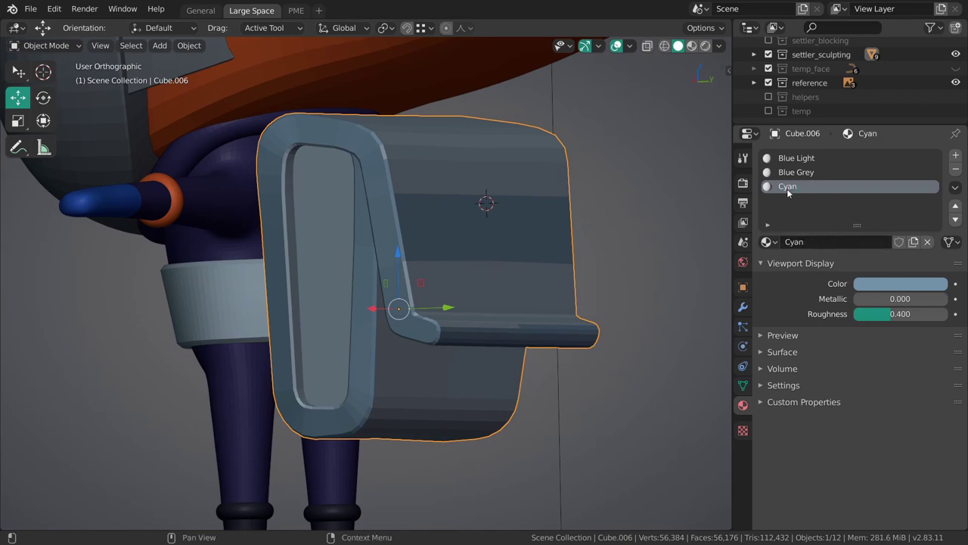
Step: Raise the saturation of the Cyan viewport colour and compare with the reference artwork
click(868, 284)
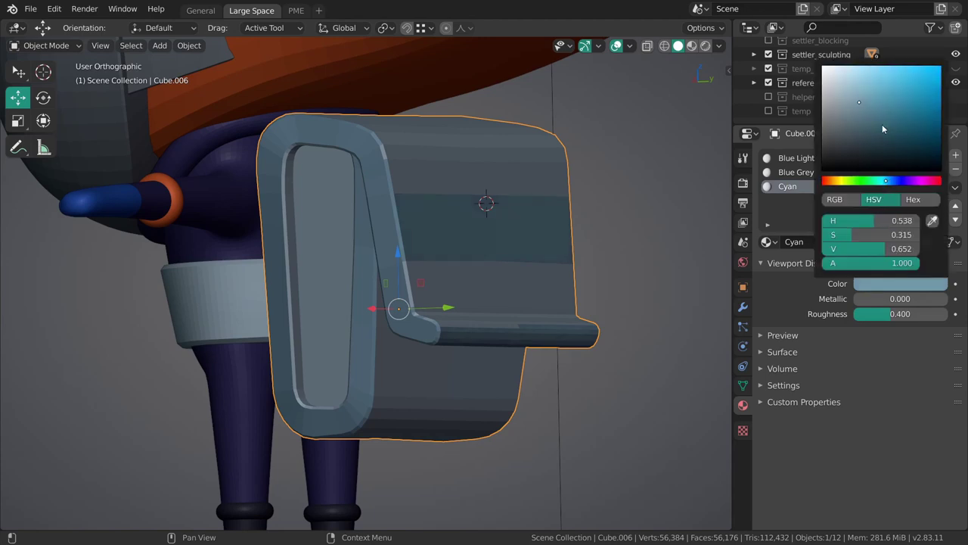
drag(882, 99, 884, 101)
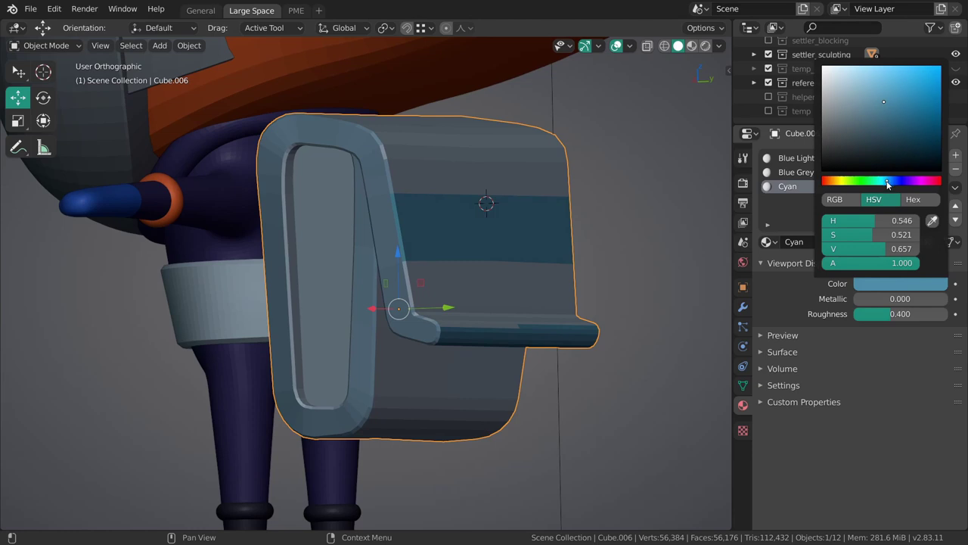
middle_drag(652, 331, 499, 333)
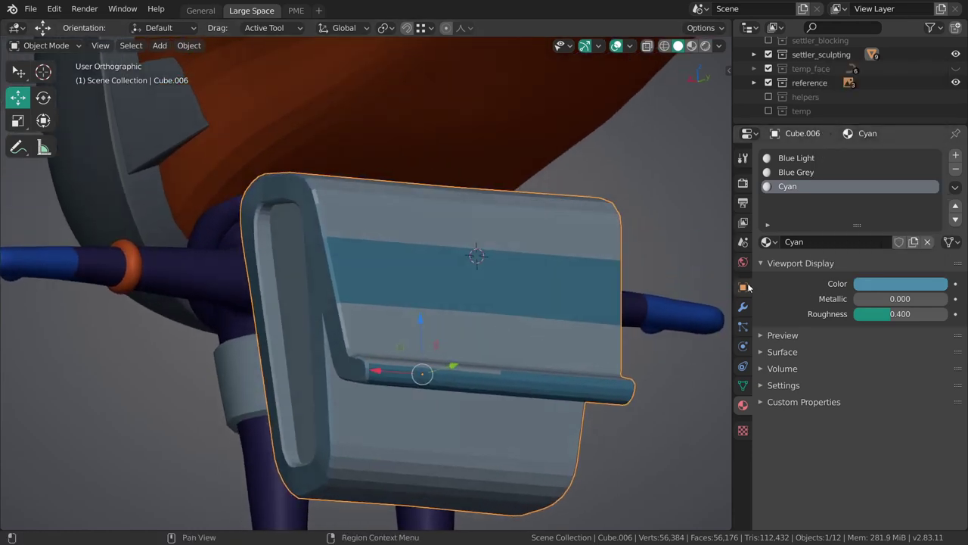
key(alt+Tab)
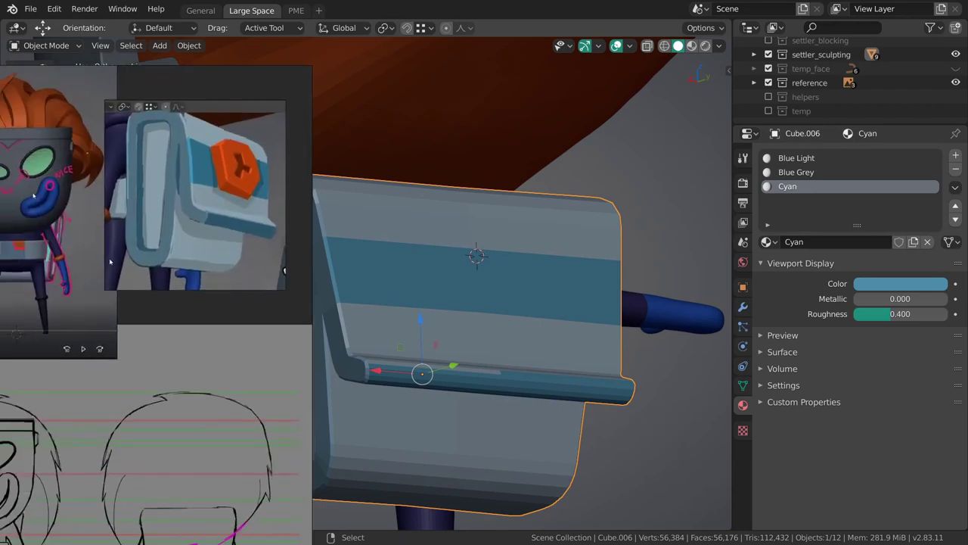
key(alt+Tab)
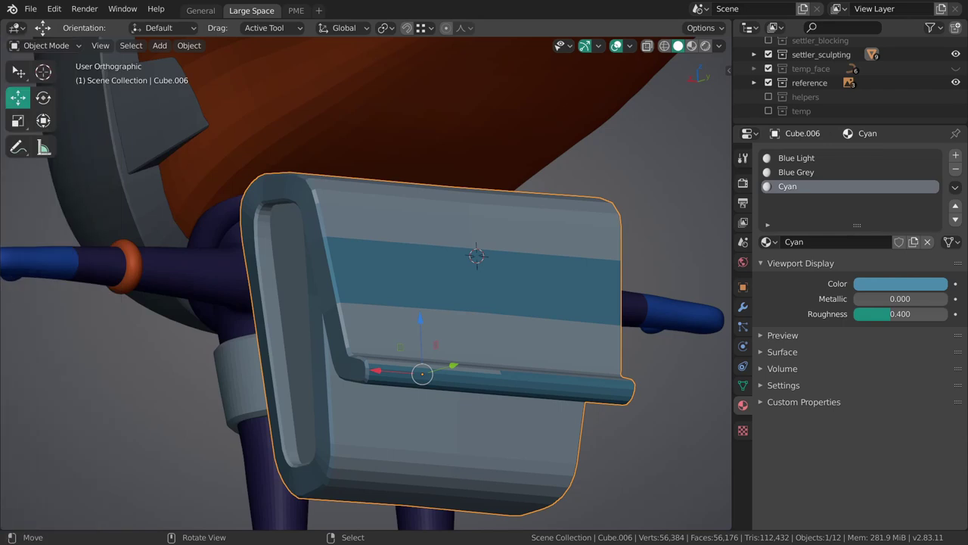
Step: Darken and fine-tune the Cyan viewport colour
click(876, 286)
drag(881, 112, 887, 107)
click(886, 284)
middle_drag(643, 250, 486, 277)
scroll(487, 278, up, 4)
Step: Select the box and orbit around it to check the Cyan side band and ledge
click(464, 345)
key(Tab)
scroll(464, 339, down, 5)
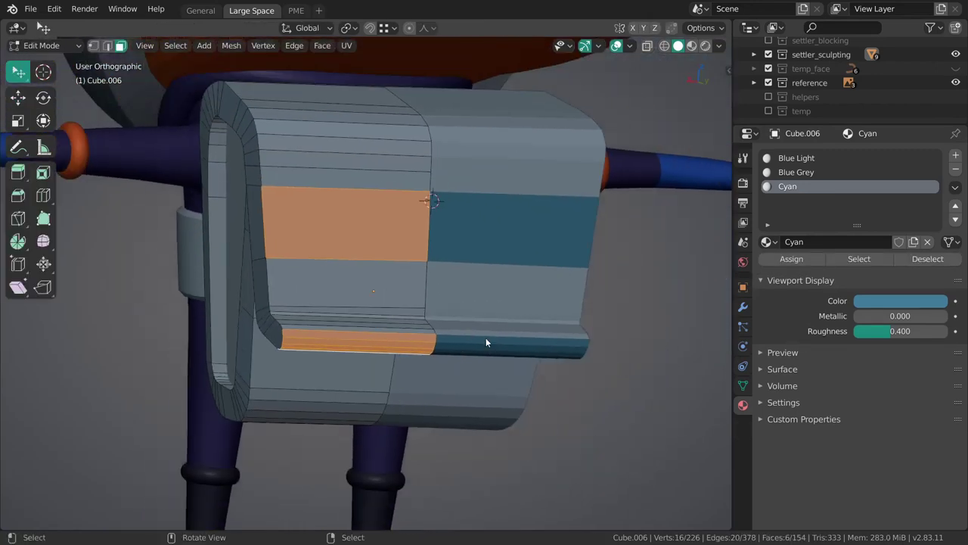
key(Tab)
middle_drag(467, 338, 480, 305)
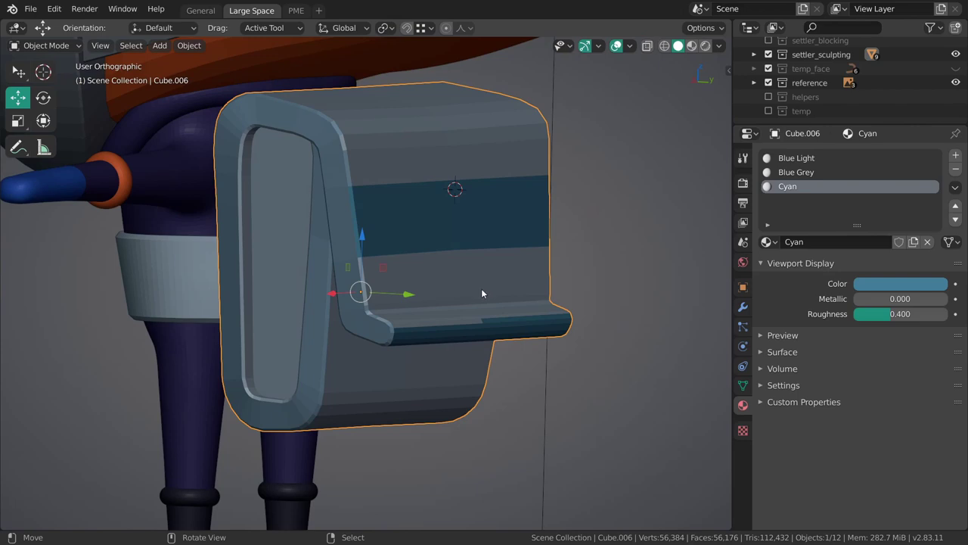
middle_drag(449, 281, 410, 346)
scroll(452, 288, down, 3)
scroll(454, 276, up, 2)
scroll(450, 283, down, 3)
Step: Save 013_lunte_sculpting.blend and deselect the box
key(ctrl+s)
scroll(387, 337, up, 4)
key(alt+a)
middle_drag(486, 322, 461, 314)
Step: Add a cylinder with 8 vertices to the active settler_sculpting collection
click(821, 54)
key(shift+a)
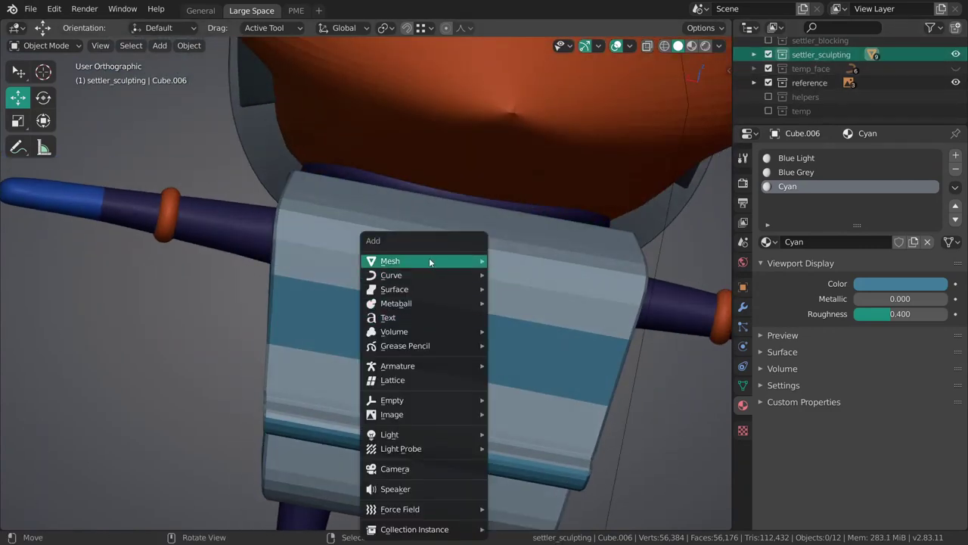
mouse_move(429, 262)
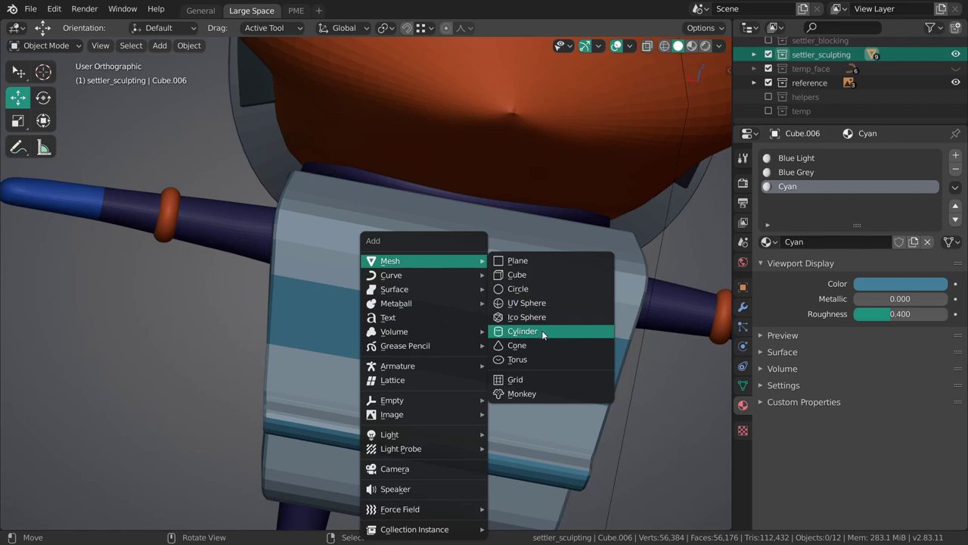
click(543, 332)
key(KP_3)
scroll(490, 297, down, 2)
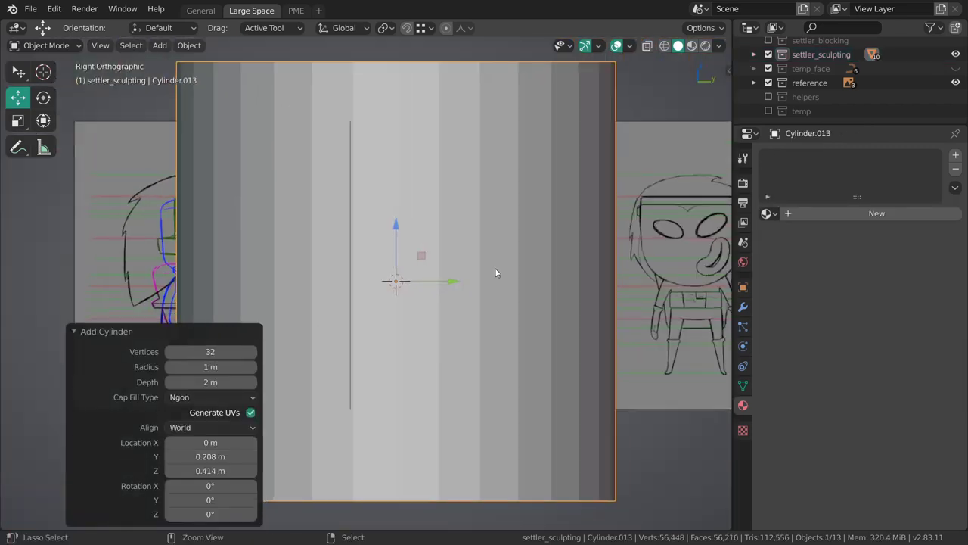
click(231, 354)
key(Return)
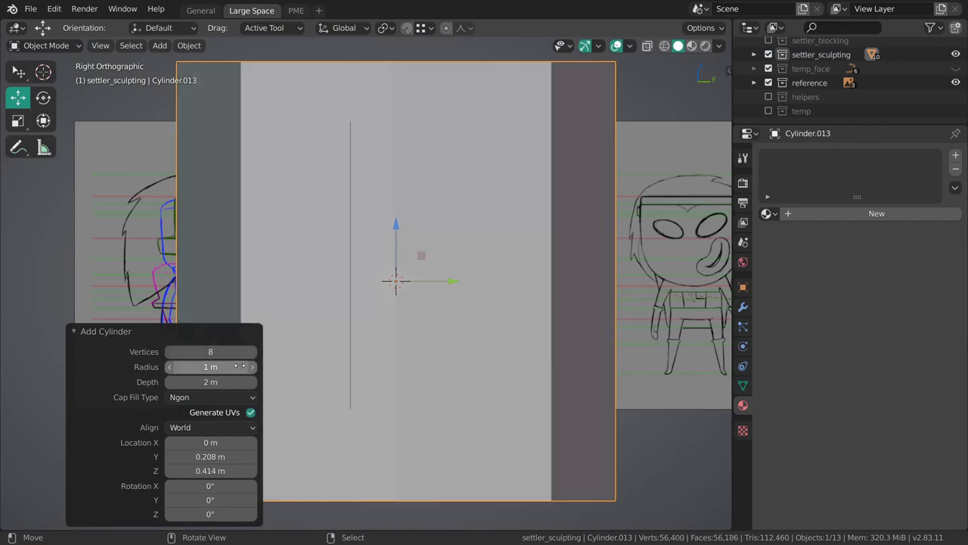
Step: Flatten the cylinder into a disc, rotate it and shrink it
key(shift+space)
key(s)
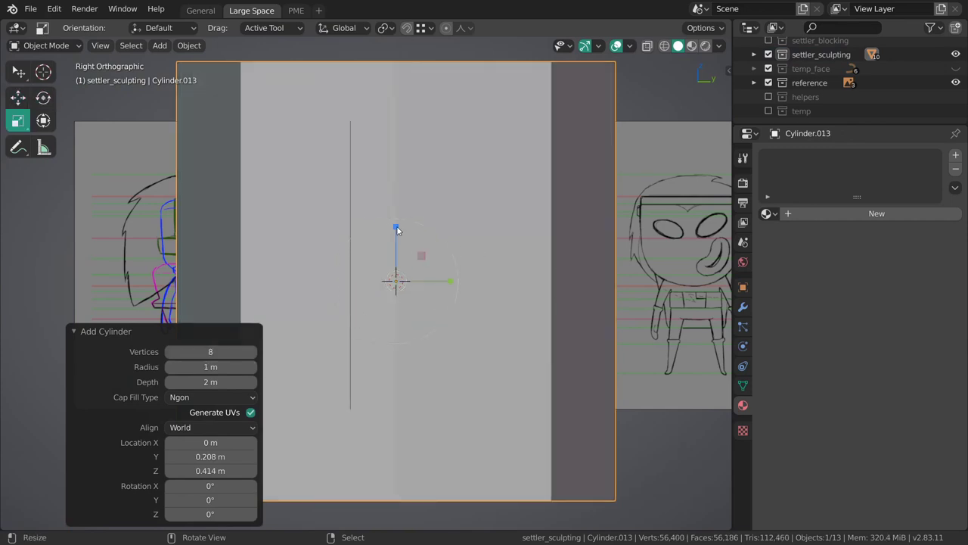
drag(396, 226, 396, 253)
key(r)
click(542, 323)
key(s)
click(436, 281)
scroll(439, 335, up, 5)
key(grave)
click(545, 348)
scroll(469, 333, up, 4)
Step: Rotate the disc about 14 degrees, enlarge it and move it along Z
drag(486, 342, 431, 344)
key(shift+space)
key(r)
key(shift+space)
key(s)
drag(439, 348, 458, 360)
middle_drag(458, 364, 496, 300)
drag(495, 300, 529, 326)
key(shift+space)
key(g)
drag(389, 226, 385, 240)
middle_drag(462, 266, 508, 287)
Step: Using local orientation, thin the disc to 0.75 and slide it onto the box's band
click(344, 27)
click(360, 86)
drag(389, 349, 384, 356)
middle_drag(413, 343, 500, 297)
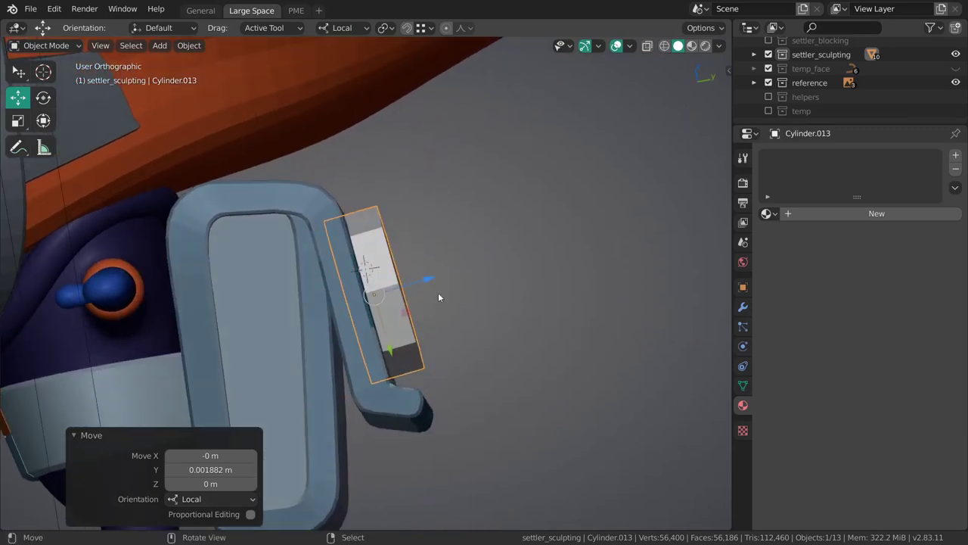
key(shift+space)
key(s)
mouse_move(431, 285)
mouse_down()
mouse_move(412, 280)
mouse_move(432, 276)
mouse_up()
key(shift+space)
key(g)
middle_drag(385, 288, 379, 311)
Step: Link the orange Hair material onto the disc and save the file
scroll(386, 313, down, 5)
shift+right_click(330, 162)
key(ctrl+l)
click(330, 159)
key(alt+a)
middle_drag(330, 159, 404, 302)
scroll(403, 302, up, 2)
key(ctrl+s)
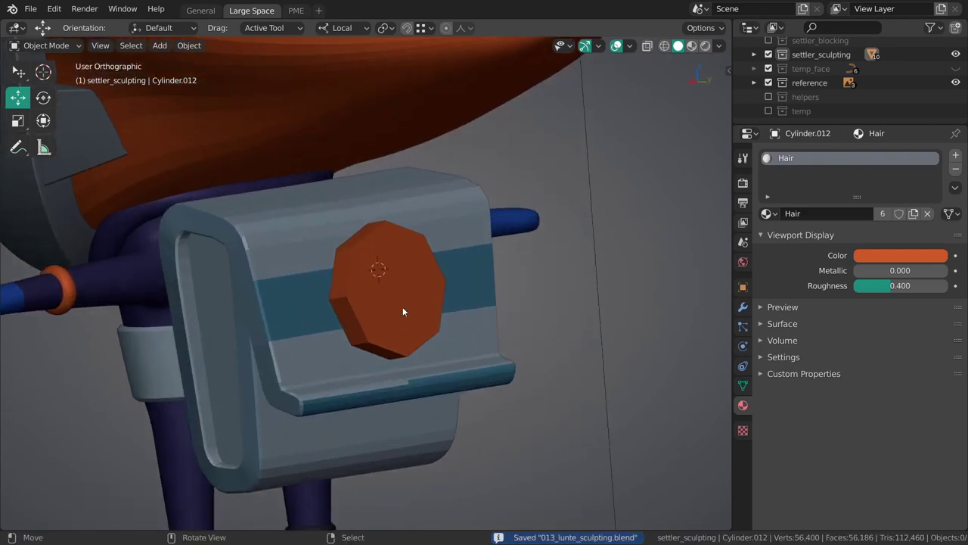
Step: Frame the orange disc and enter Edit Mode with nothing selected
click(401, 265)
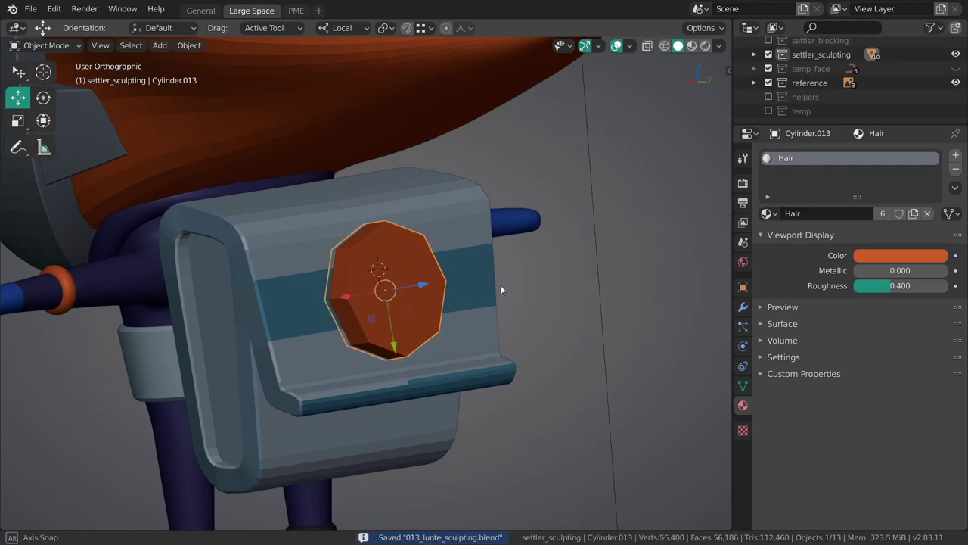
key(KP_Decimal)
middle_drag(513, 336, 380, 308)
key(ctrl+Tab)
click(456, 322)
scroll(434, 257, down, 3)
key(alt+a)
middle_drag(435, 257, 404, 310)
Step: Edge-slide the first octagon edges to even out their spacing
click(388, 206)
scroll(391, 205, up, 2)
key(2)
click(391, 206)
middle_drag(400, 206, 395, 218)
key(g)
key(g)
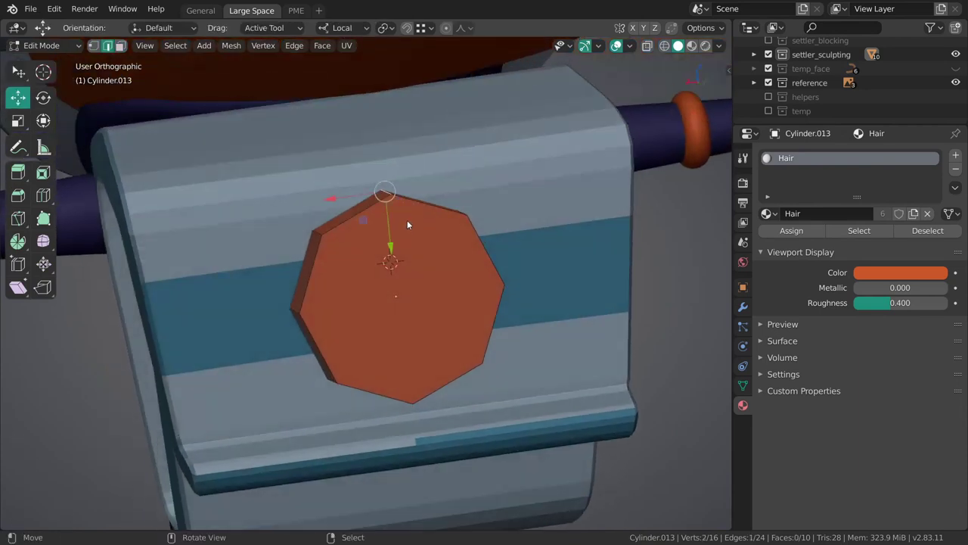
click(358, 215)
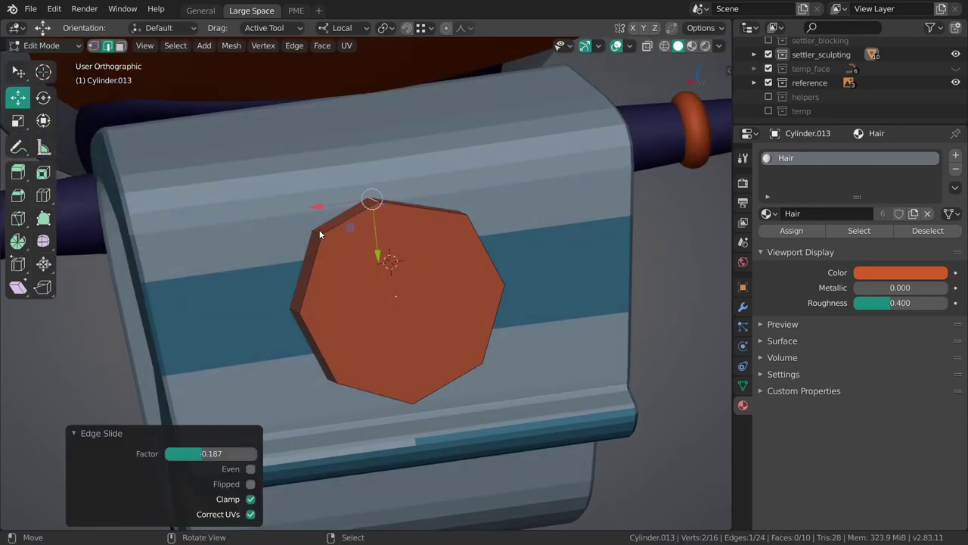
key(g)
key(g)
click(378, 254)
middle_drag(378, 254, 341, 319)
click(341, 323)
key(g)
key(g)
click(339, 274)
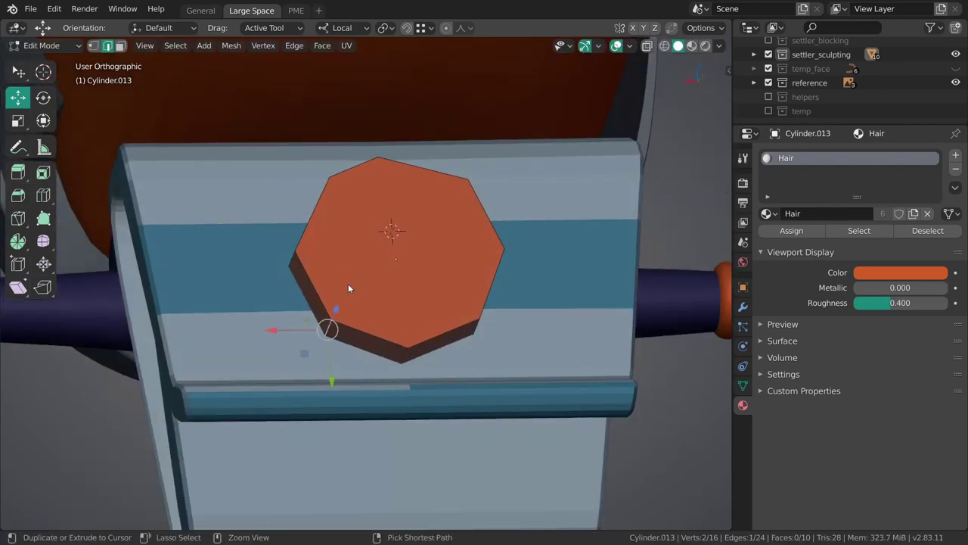
Step: Edge-slide the next edges around the octagon to make its sides more regular
middle_drag(339, 275, 311, 271)
key(g)
key(Escape)
key(g)
key(g)
middle_drag(366, 319, 411, 360)
click(389, 321)
click(449, 312)
key(g)
key(g)
click(490, 291)
click(494, 323)
key(g)
key(g)
click(493, 298)
click(564, 262)
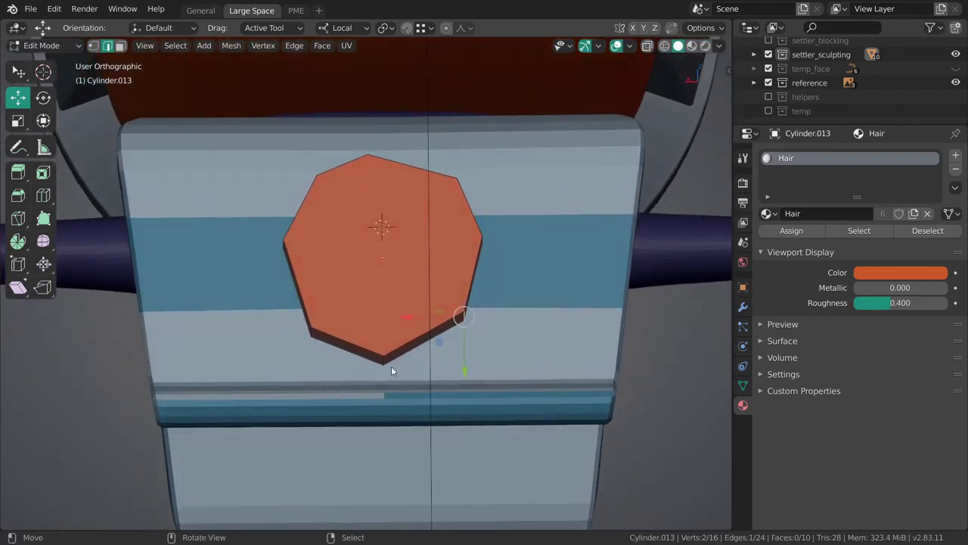
Step: Slide the bottom edge and move it along local Y to even the lower outline
key(g)
key(g)
click(398, 363)
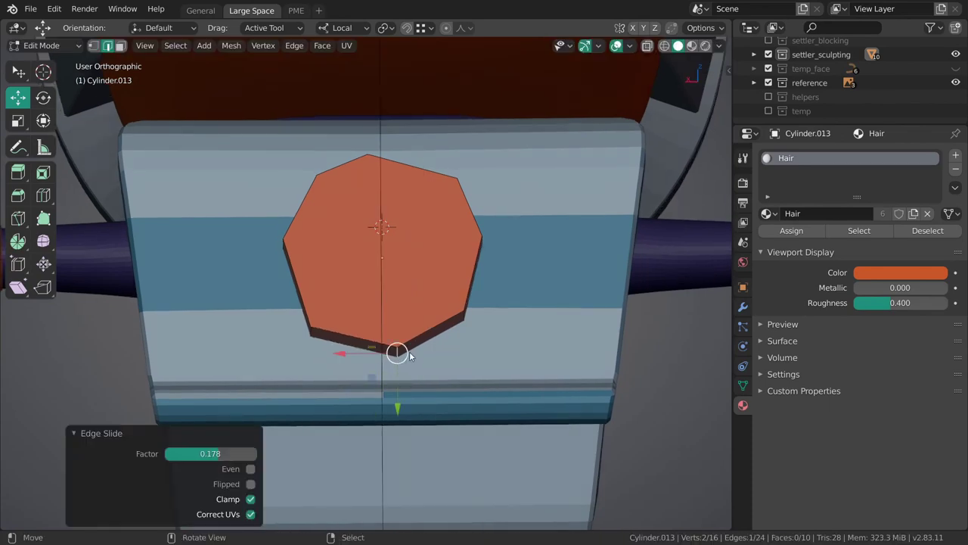
middle_drag(397, 362, 402, 351)
key(ctrl+KP_1)
scroll(405, 344, up, 6)
key(g)
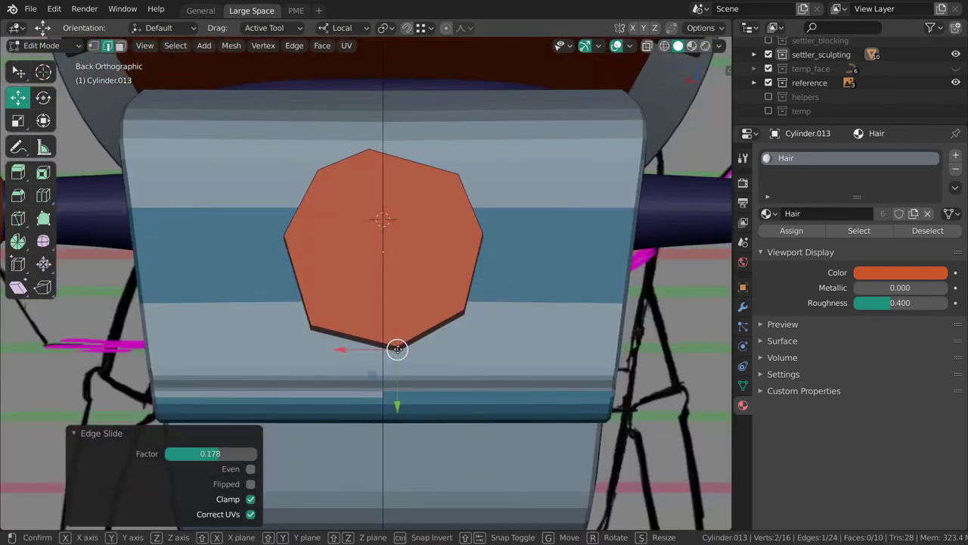
click(399, 352)
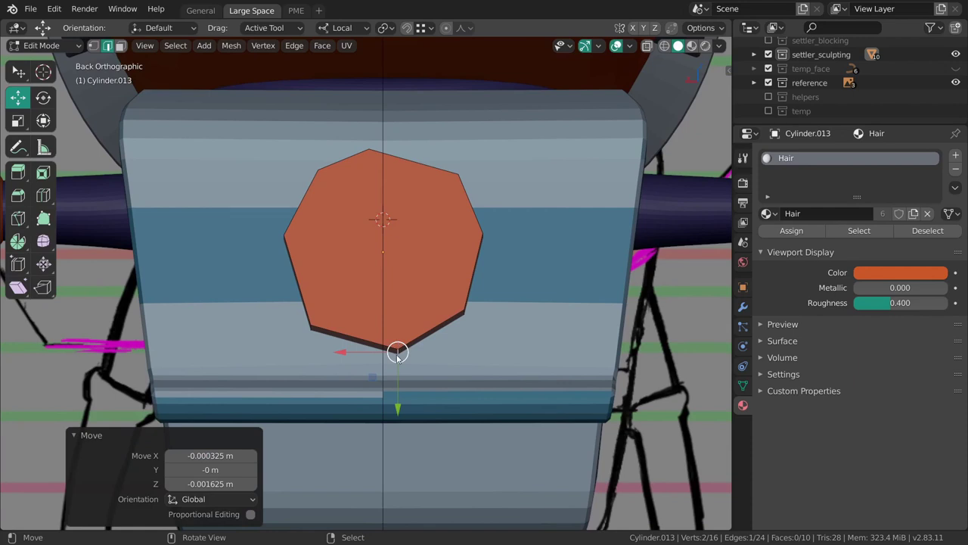
middle_drag(398, 357, 376, 362)
key(g)
key(y)
key(y)
click(394, 363)
Step: Nudge the octagon's top vertex into line with the rest
shift+middle_drag(367, 178, 381, 237)
click(398, 232)
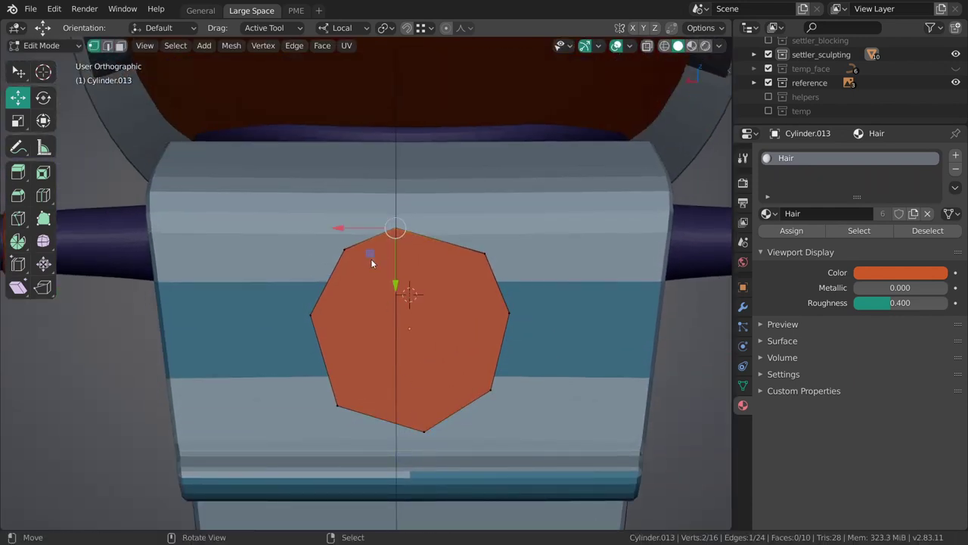
key(g)
click(395, 272)
Step: Shrink the disc's front face in Edit Mode
key(Tab)
shift+middle_drag(394, 285, 377, 270)
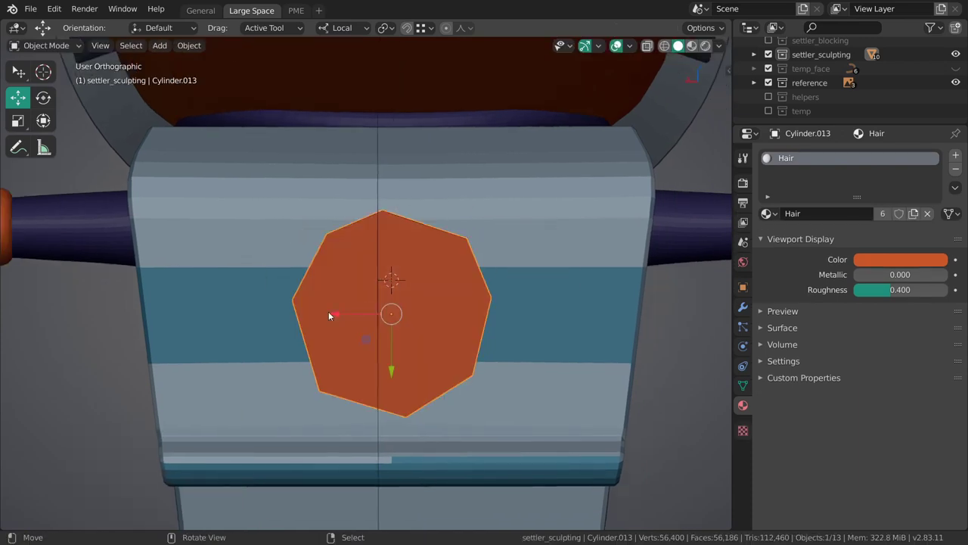
middle_drag(348, 312, 497, 260)
key(Tab)
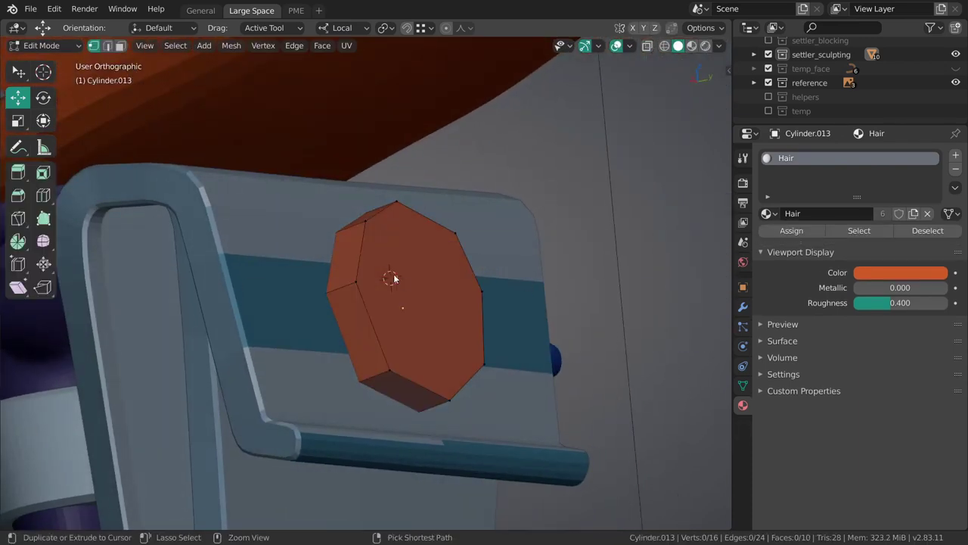
scroll(393, 278, up, 1)
click(368, 330)
key(shift+space)
key(s)
key(s)
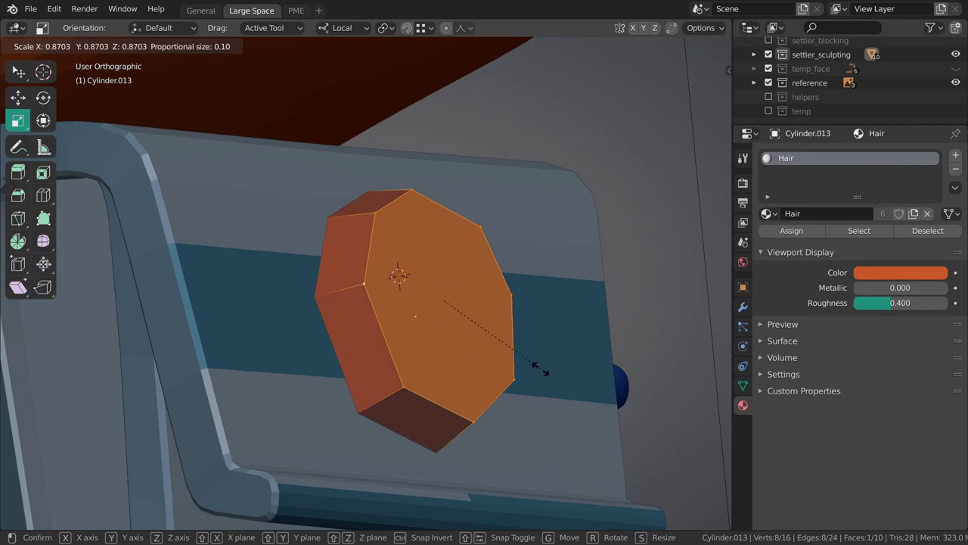
click(541, 370)
Step: Push the front face outward to taper the disc, undoing a trial edge bevel
middle_drag(541, 370, 424, 301)
key(shift+space)
key(g)
drag(423, 301, 439, 285)
middle_drag(439, 285, 527, 358)
key(2)
alt+shift+click(472, 320)
key(shift+space)
key(ctrl+b)
drag(542, 376, 560, 386)
key(ctrl+z)
Step: Apply the disc's scale, then give its octagon rim edges a single-segment bevel
key(Tab)
click(471, 280)
key(ctrl+a)
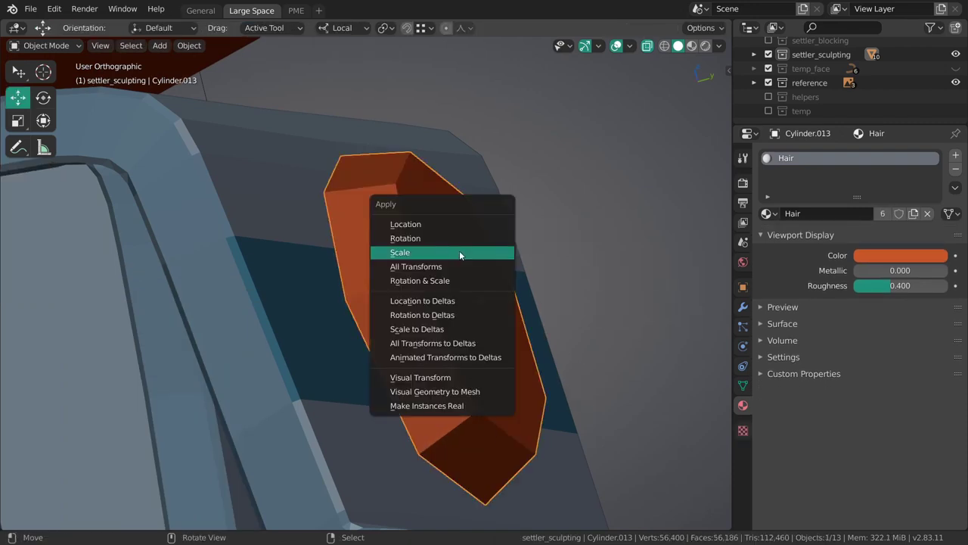
click(457, 251)
key(ctrl+Tab)
click(510, 337)
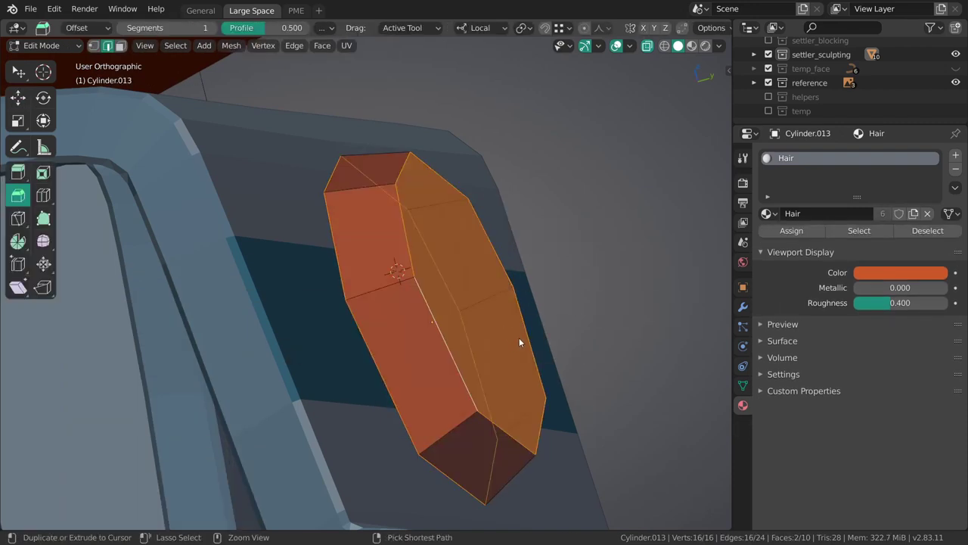
key(ctrl+b)
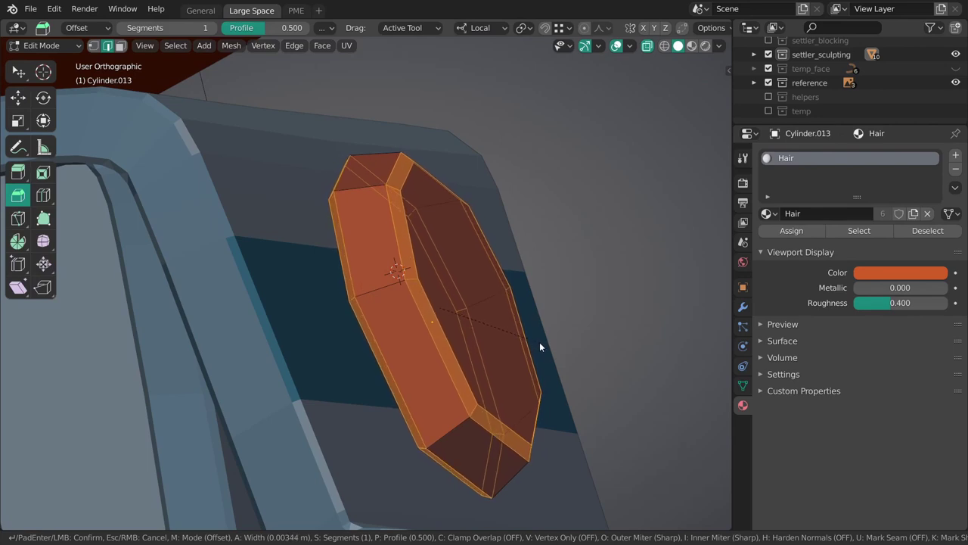
click(538, 342)
middle_drag(538, 342, 430, 268)
Step: Grow the face selection and nudge the bolt's faces slightly in the right side view
middle_drag(386, 309, 380, 385)
key(ctrl+KP_Add)
key(KP_3)
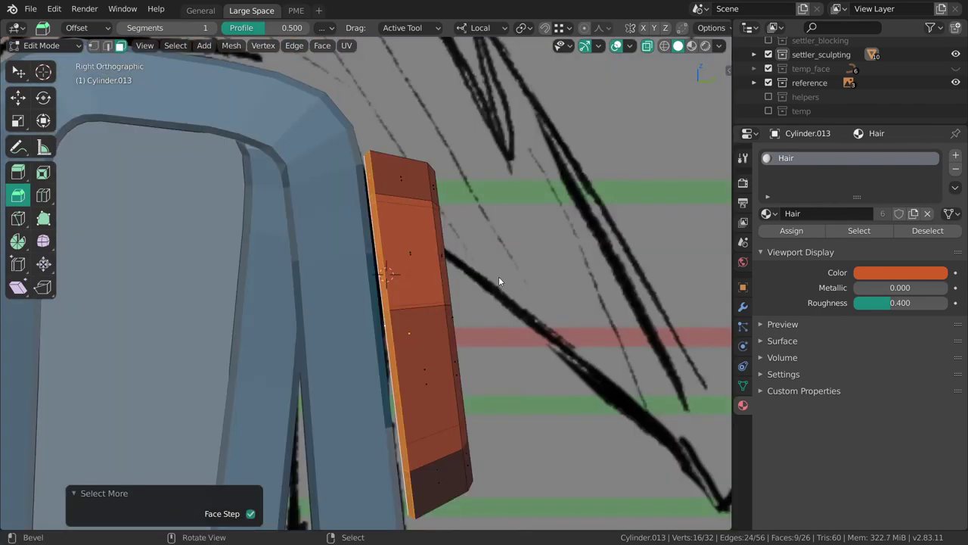
scroll(457, 239, up, 3)
key(shift+space)
key(g)
scroll(447, 247, up, 1)
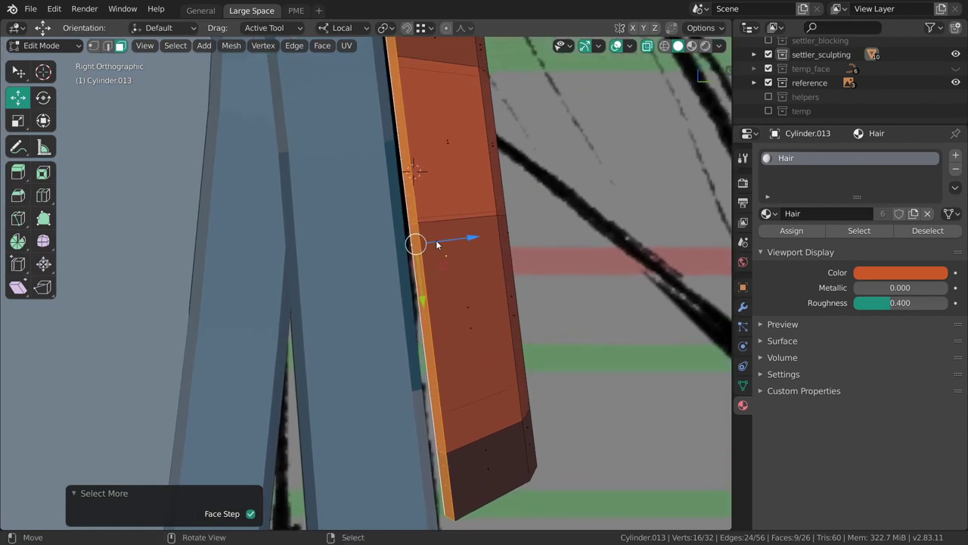
drag(467, 237, 463, 257)
scroll(463, 257, down, 1)
Step: Tilt the whole bolt mesh about 0.5° so it sits flush against the band
key(a)
key(shift+space)
key(r)
drag(545, 266, 546, 265)
Step: Deselect the bolt's mesh and orbit to face the octagon's side
key(shift+space)
key(g)
key(g)
key(Escape)
key(alt+a)
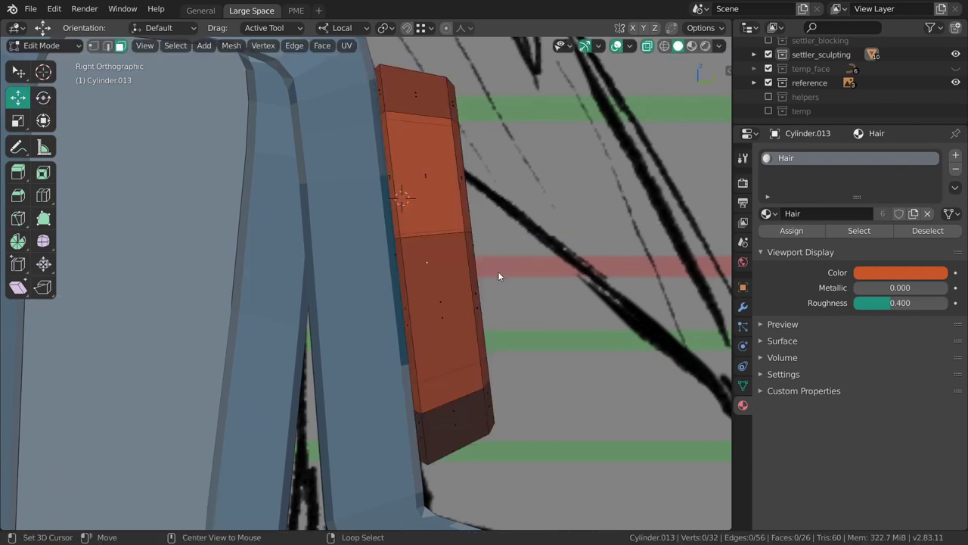
middle_drag(499, 272, 374, 295)
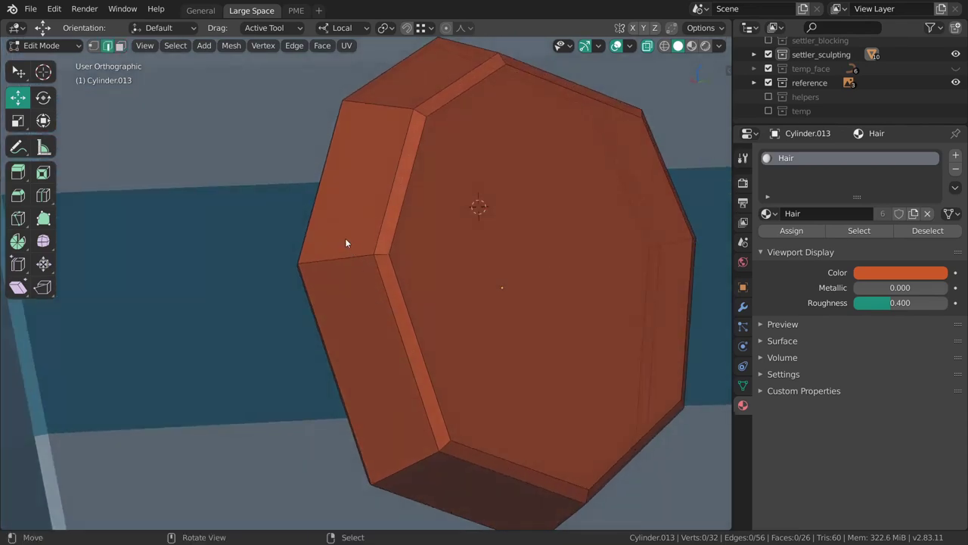
middle_drag(346, 242, 371, 296)
Step: Select the bolt's six side edge loops and bevel them
alt+click(349, 295)
scroll(444, 280, down, 6)
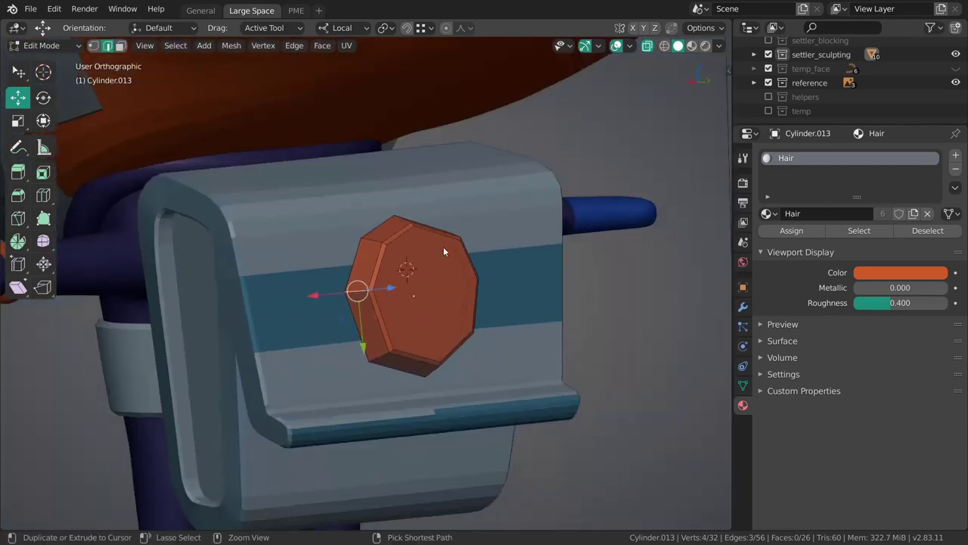
middle_drag(444, 280, 354, 336)
alt+shift+click(489, 356)
alt+shift+click(504, 350)
middle_drag(538, 333, 472, 349)
alt+shift+click(451, 280)
alt+shift+click(391, 289)
alt+shift+click(472, 348)
key(shift+space)
key(ctrl+b)
drag(526, 356, 546, 353)
Step: Give the bolt Shade Smooth with 30° Auto Smooth normals in Object Mode
key(Tab)
middle_drag(474, 396, 441, 300)
right_click(577, 303)
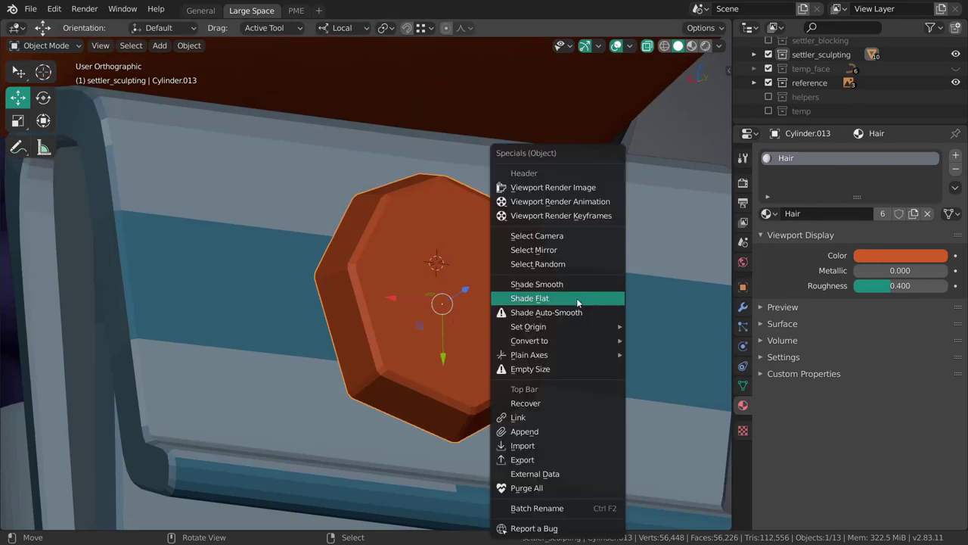
click(579, 285)
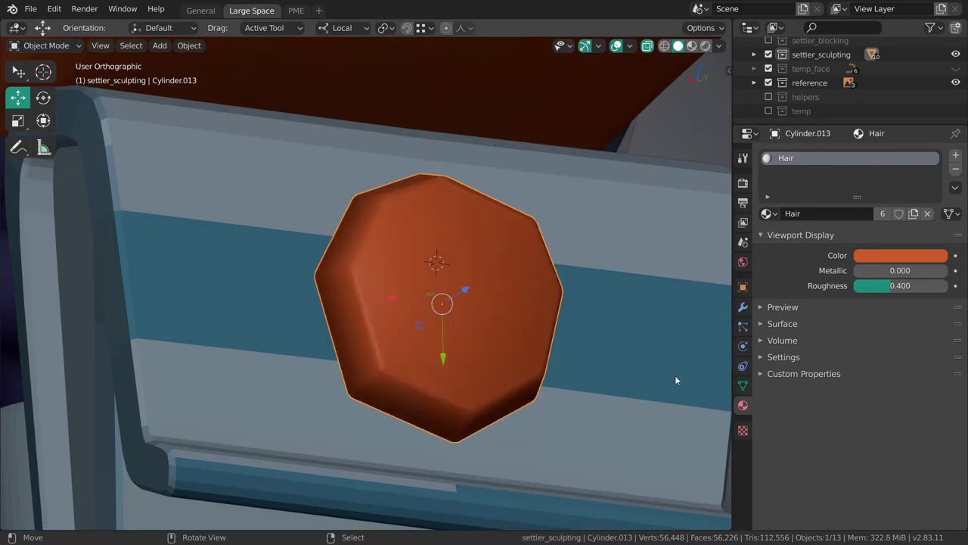
click(744, 385)
click(784, 342)
middle_drag(620, 348, 363, 276)
scroll(487, 242, down, 3)
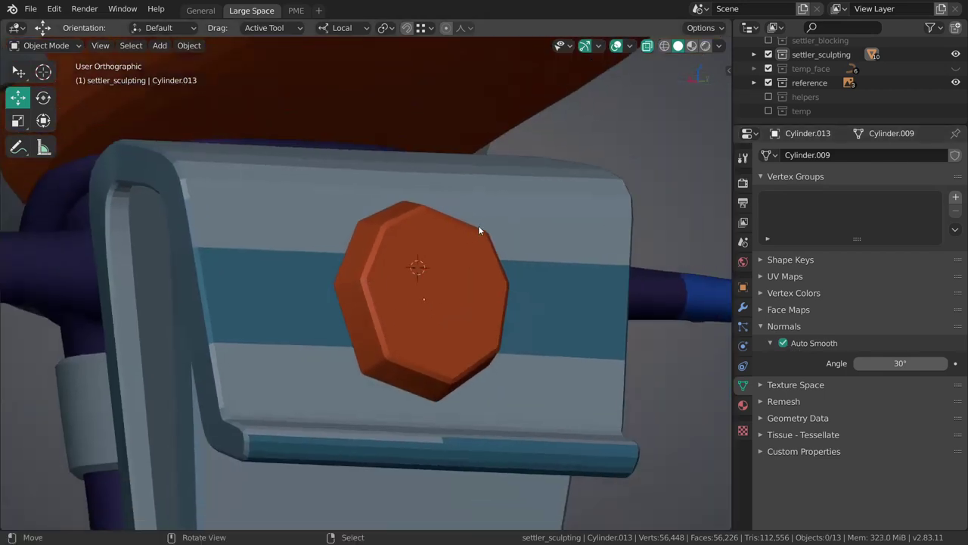
middle_drag(487, 242, 417, 303)
scroll(422, 282, up, 2)
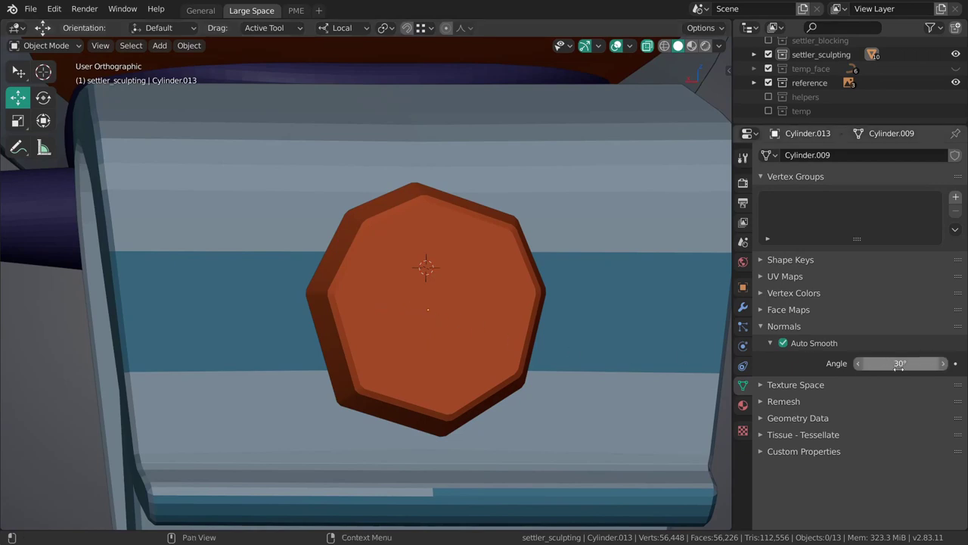
middle_drag(484, 318, 436, 298)
Step: Select the bolt, apply a snap option, then select and frame its front face in Edit Mode
click(434, 292)
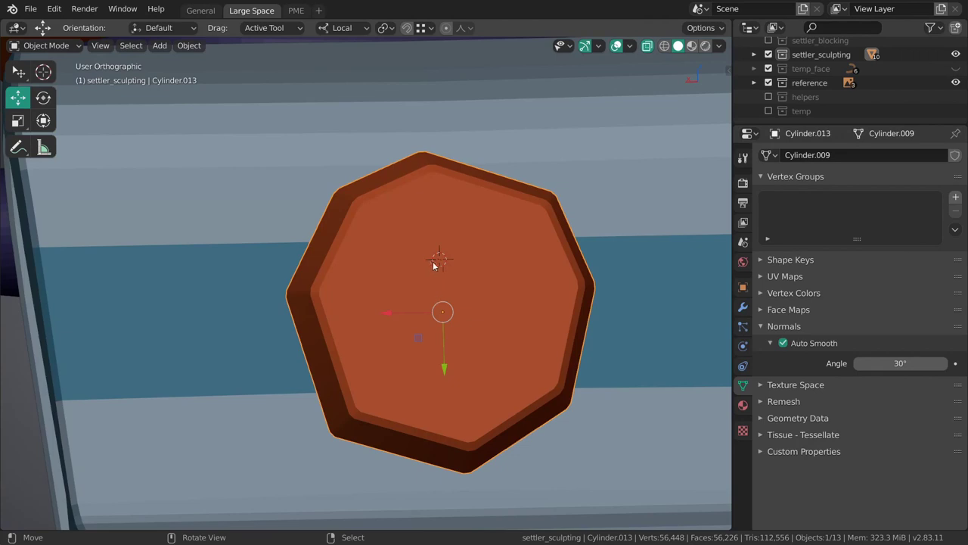
key(shift+s)
click(431, 304)
scroll(431, 303, up, 2)
key(Tab)
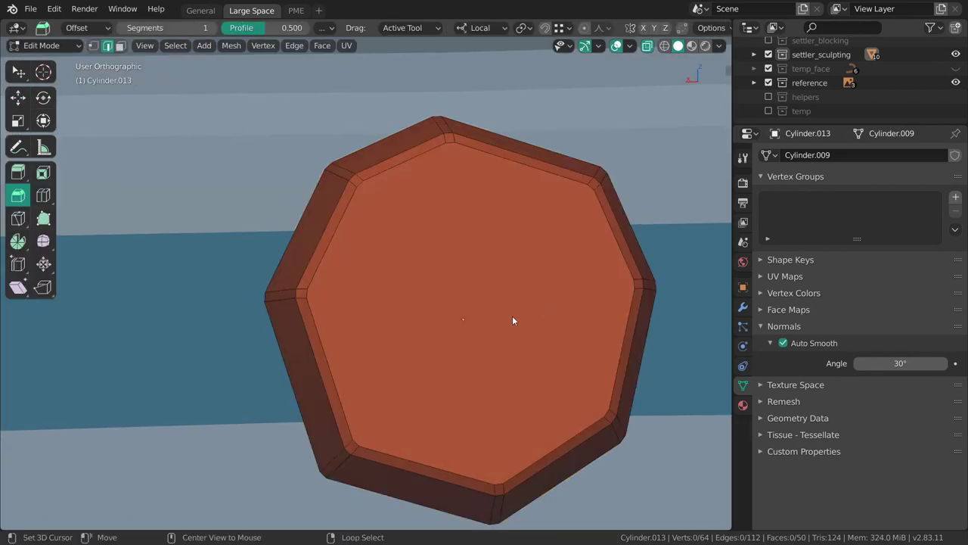
middle_drag(512, 315, 434, 282)
key(3)
click(460, 309)
key(grave)
click(501, 376)
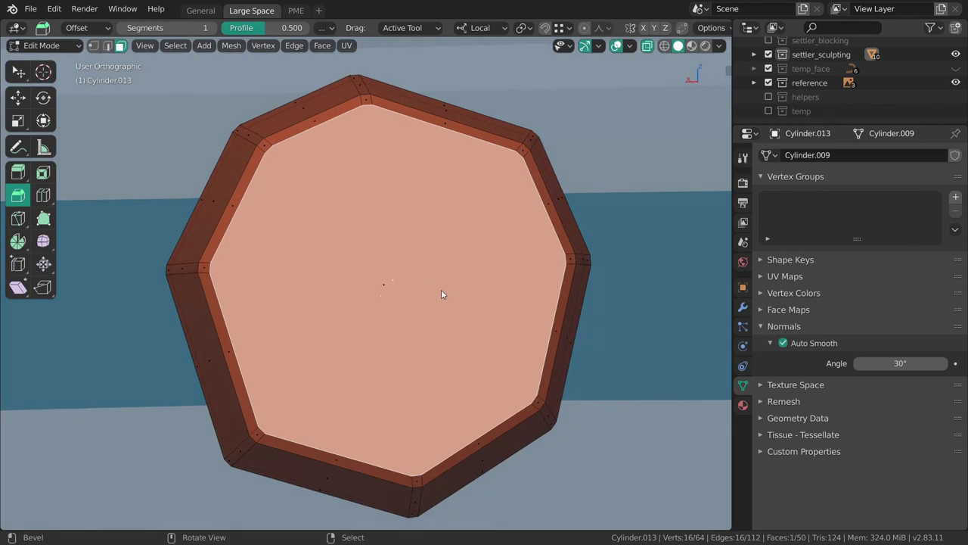
Step: Inset the front face thinly and scale the inner octagon to 0.431
key(ctrl+b)
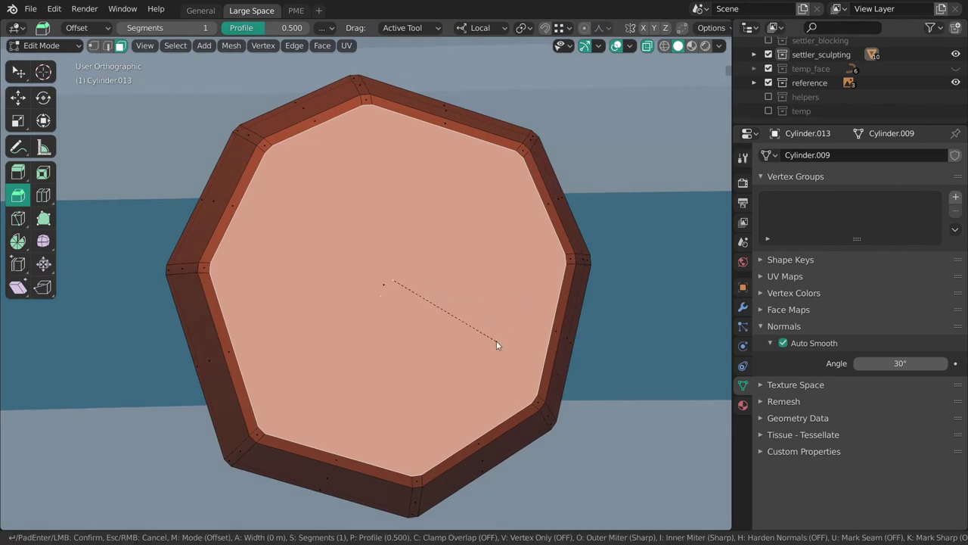
click(497, 345)
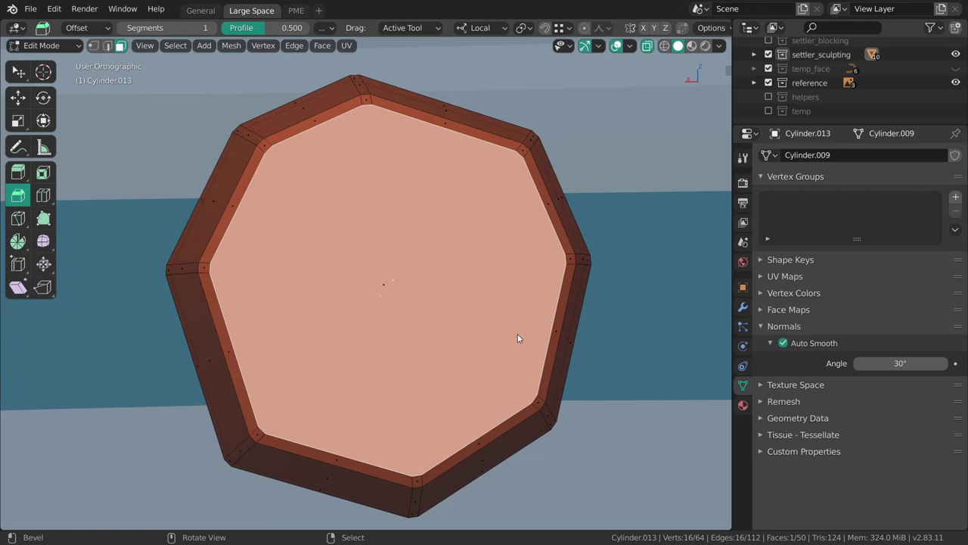
key(i)
click(447, 274)
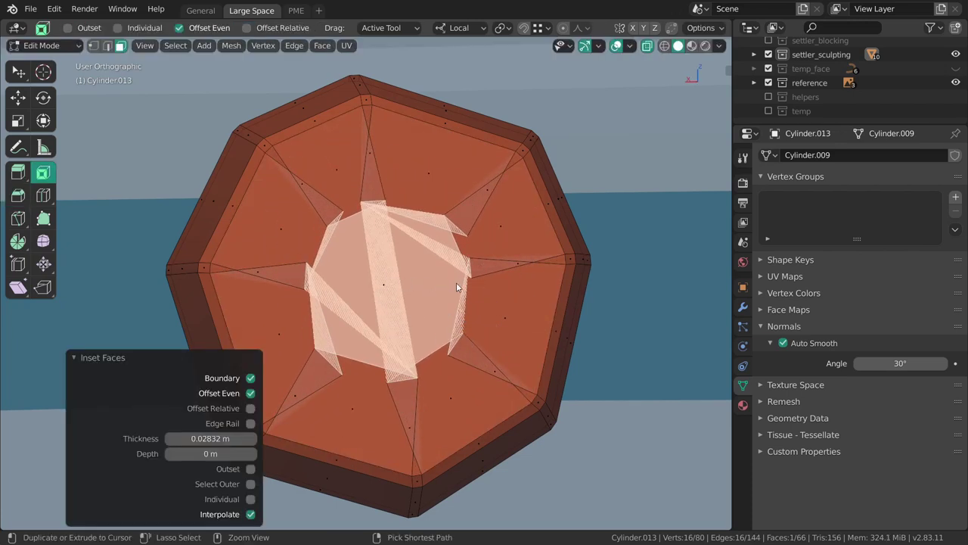
key(ctrl+z)
key(i)
click(522, 344)
key(shift+space)
key(s)
key(s)
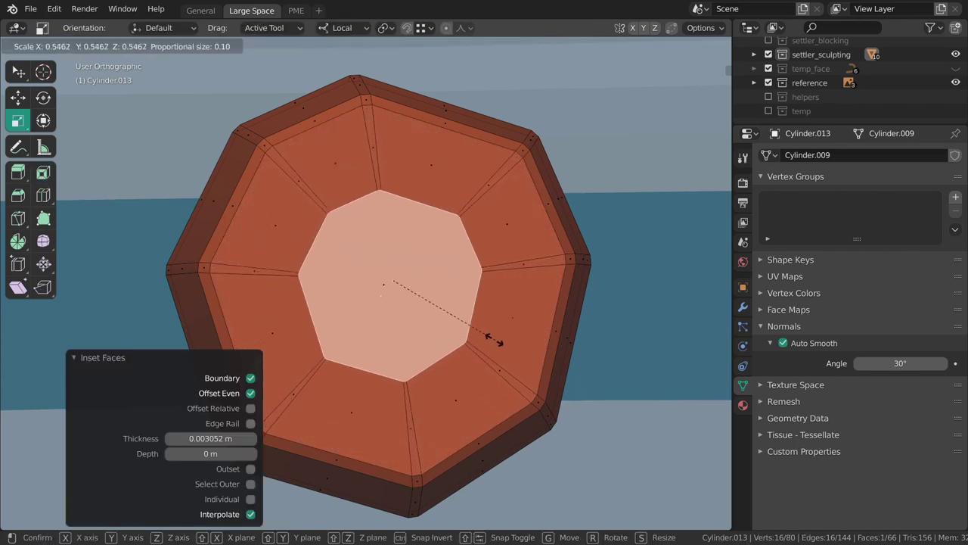
click(471, 328)
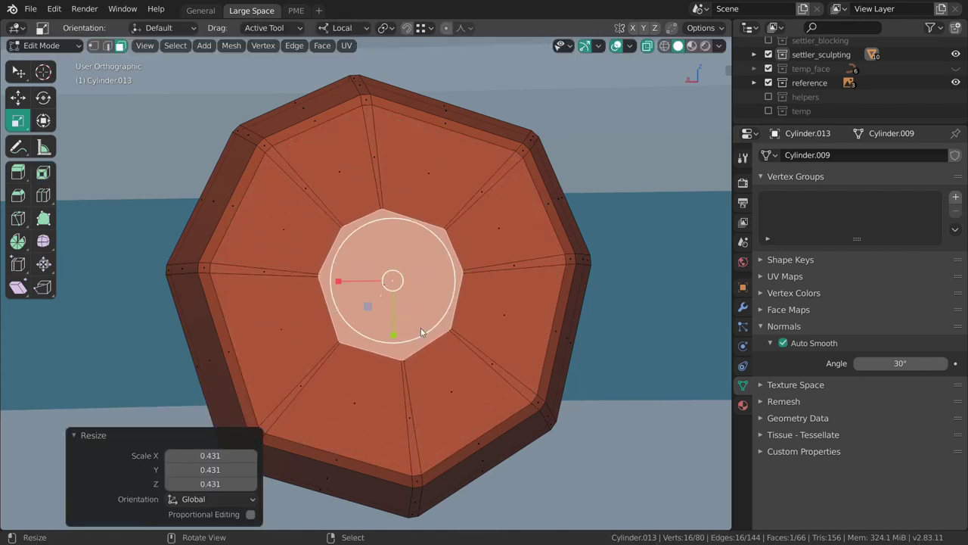
Step: View the bolt from the back and deselect the inner face
key(grave)
click(544, 237)
key(alt+a)
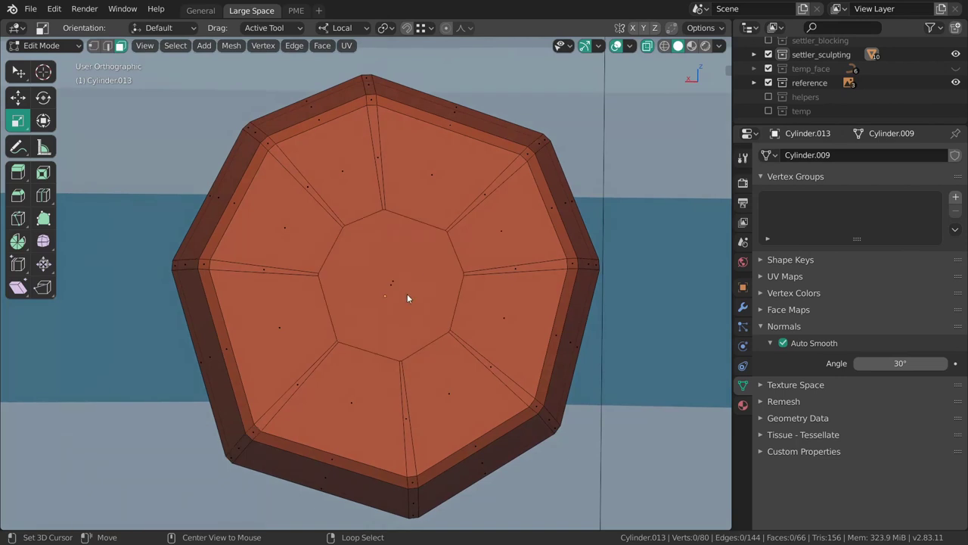
middle_drag(410, 286, 406, 276)
Step: Merge the short corner edge and top inner edge at centre, undoing the last merge
scroll(345, 261, up, 1)
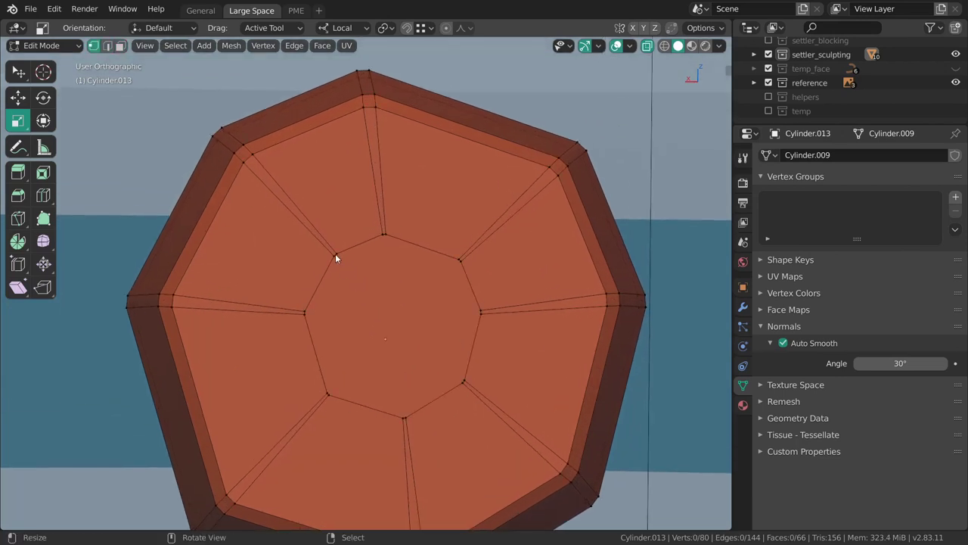
key(2)
click(334, 252)
key(m)
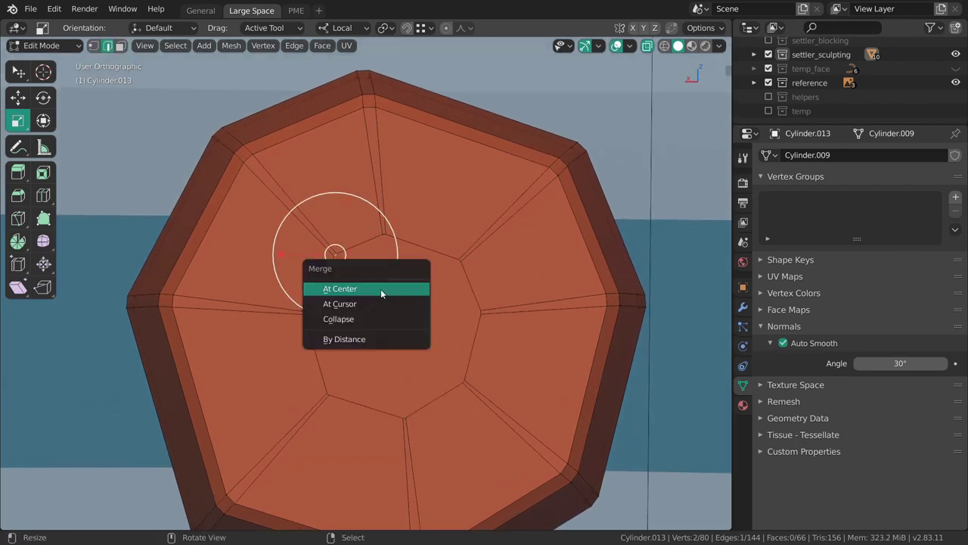
click(380, 287)
click(382, 234)
key(m)
click(390, 240)
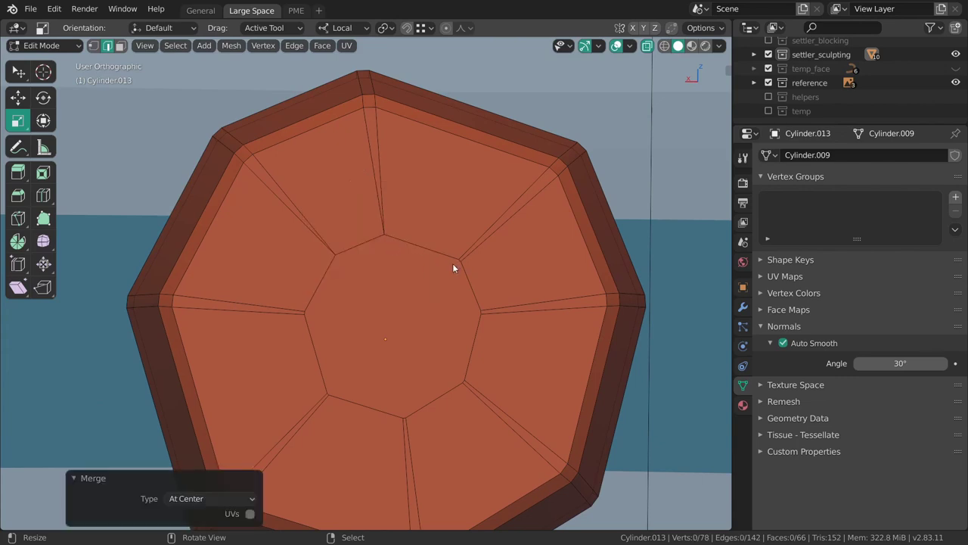
click(460, 264)
key(ctrl+z)
key(ctrl+z)
key(ctrl+z)
key(ctrl+z)
key(ctrl+z)
key(ctrl+z)
key(ctrl+z)
key(ctrl+z)
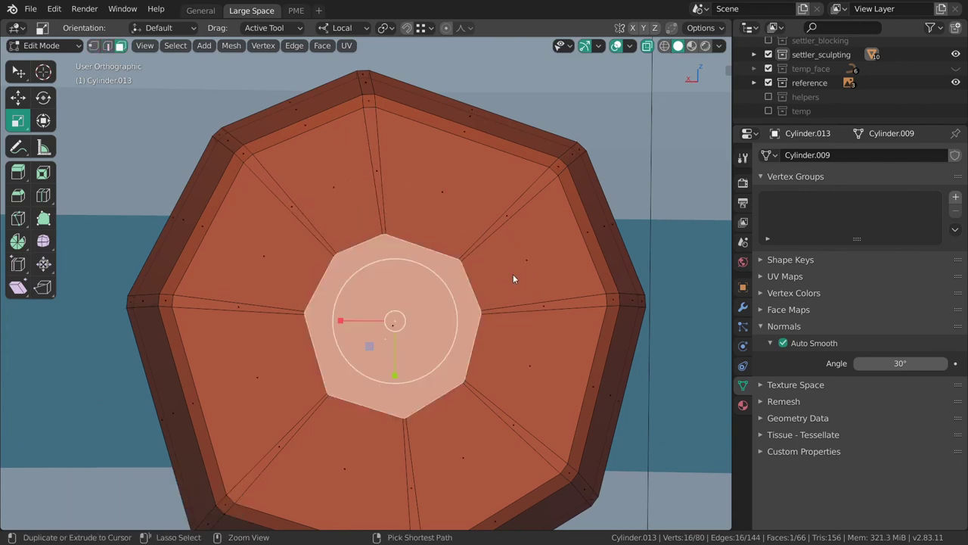
Step: Orbit to a side view and re-enter Edit Mode with everything deselected
middle_drag(587, 281, 562, 238)
key(Tab)
key(ctrl+Tab)
click(596, 251)
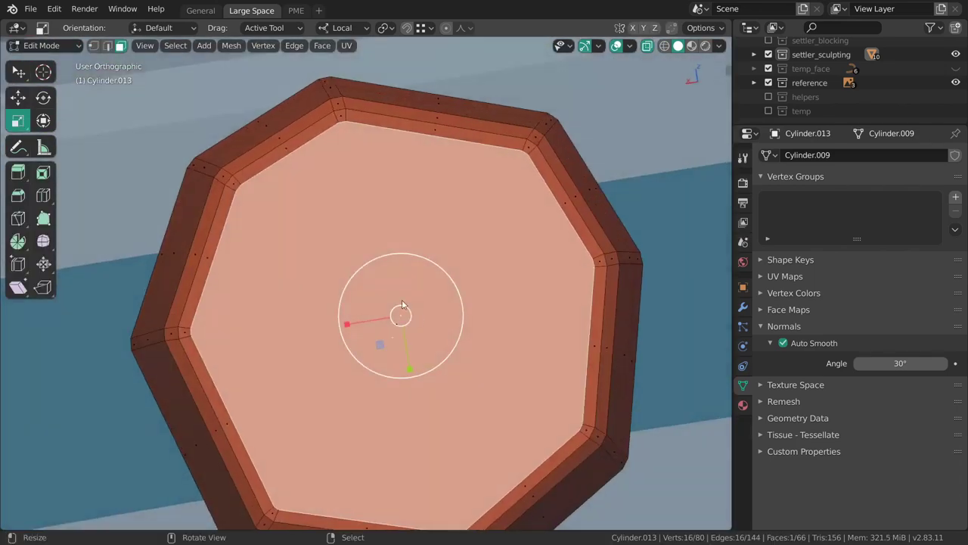
key(2)
key(alt+a)
key(c)
scroll(238, 189, up, 2)
Step: Circle-select and merge at centre the doubled vertices at the left, top-left and top-right corners
click(298, 227)
key(m)
click(364, 262)
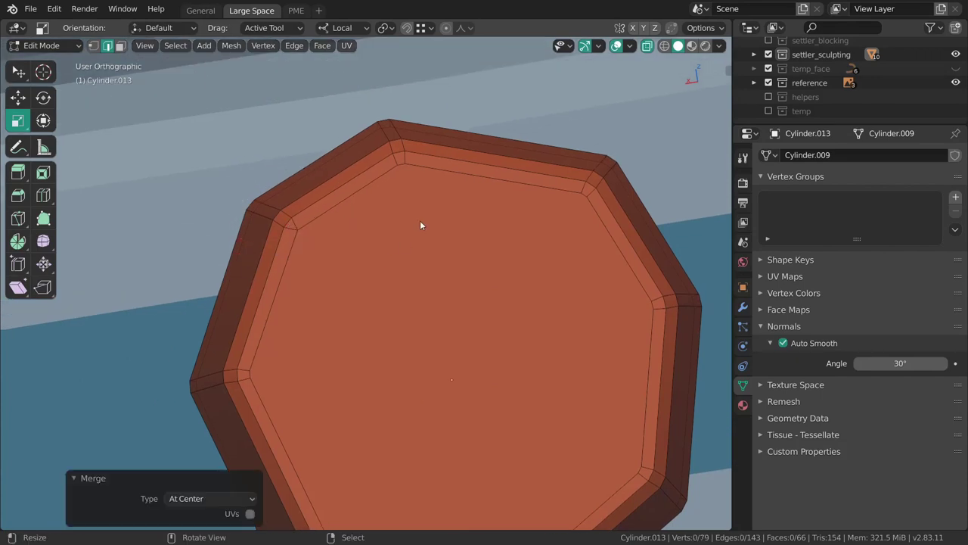
key(c)
click(396, 165)
key(m)
click(405, 168)
key(c)
click(586, 195)
key(m)
click(586, 195)
Step: Merge the doubled vertex pairs on the right side and at the bottom corner at centre
key(c)
click(654, 301)
key(m)
click(653, 306)
key(c)
click(639, 470)
key(m)
click(639, 469)
shift+scroll(573, 397, down, 4)
key(c)
click(553, 400)
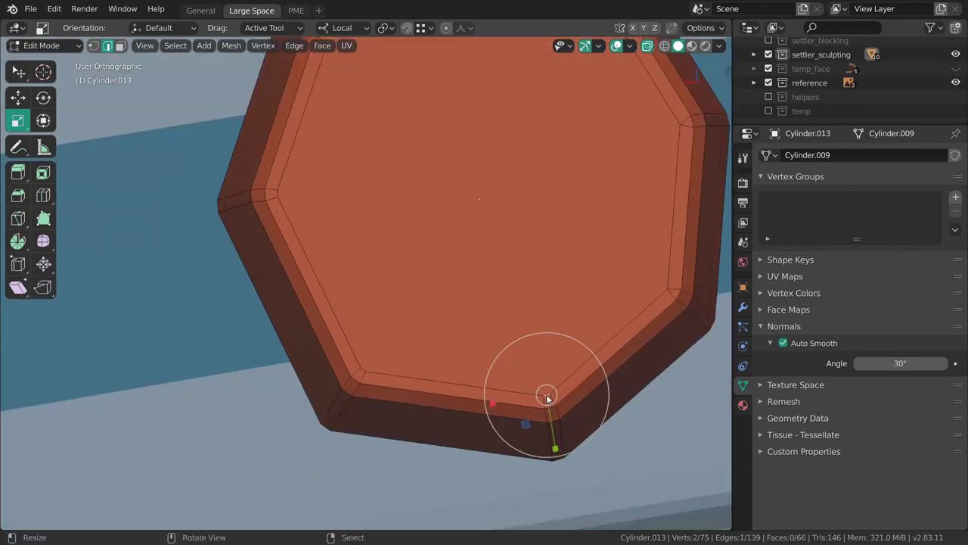
Step: Merge the last doubled vertex pairs around the rim, bringing the mesh to 72 vertices
key(m)
click(550, 396)
key(m)
click(363, 372)
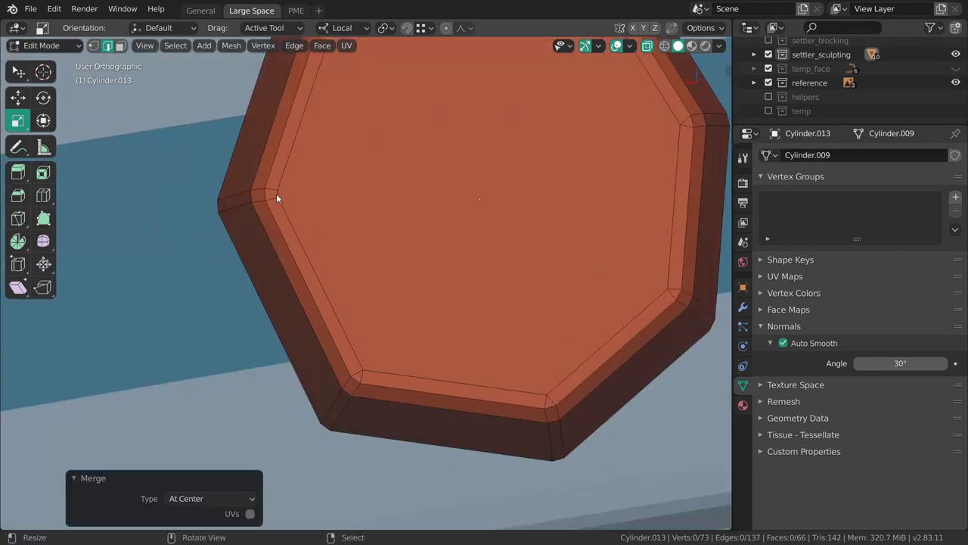
key(m)
click(277, 195)
Step: Switch to face select and select the bolt's central front face
middle_drag(305, 198, 439, 351)
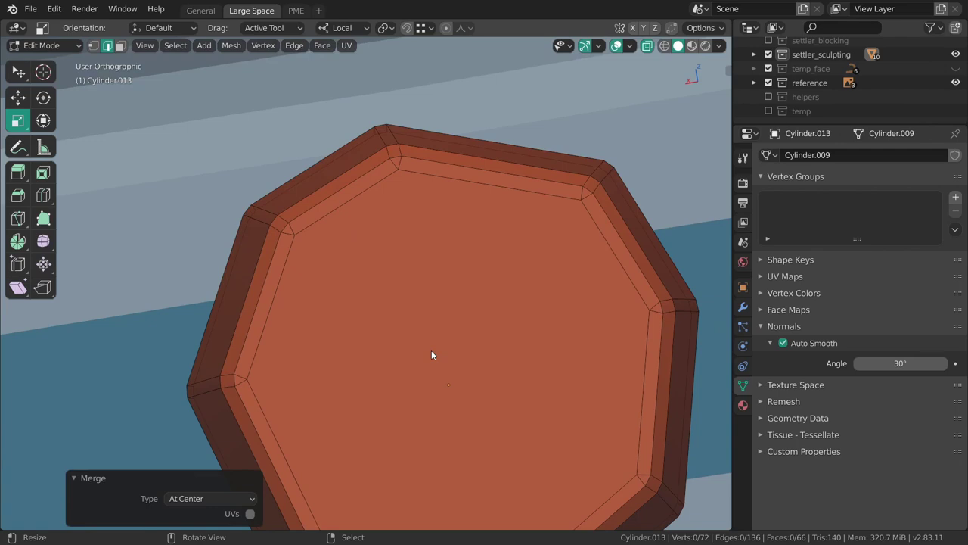
scroll(431, 355, down, 4)
key(3)
click(499, 320)
Step: Inset the badge's central face and select a vertex on the inset ring
key(i)
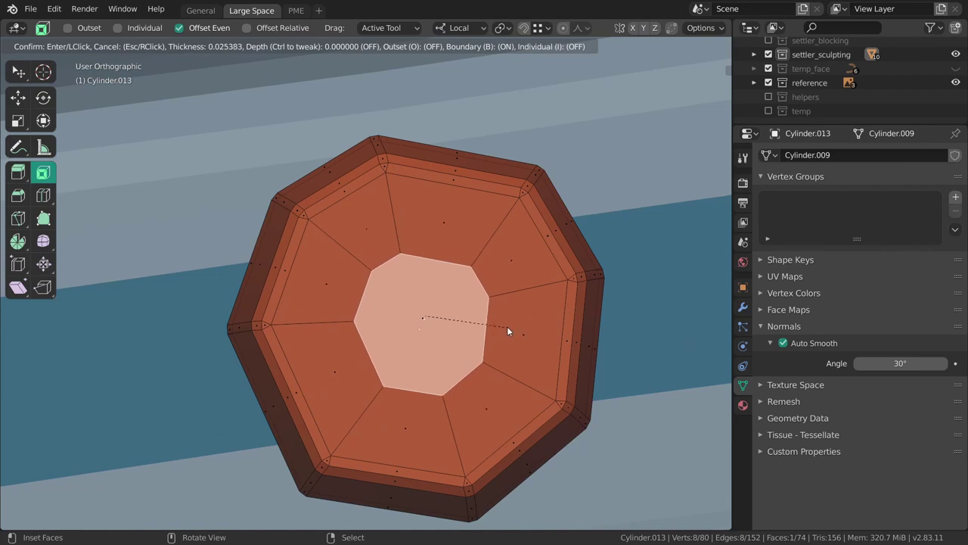
click(508, 327)
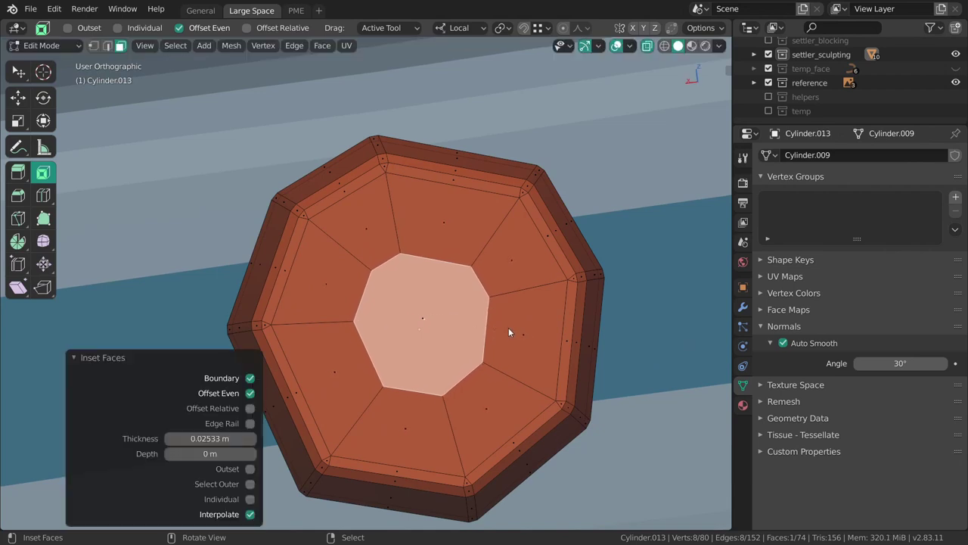
key(1)
click(469, 286)
middle_drag(479, 298, 435, 313)
Step: Move that inset-ring vertex with proportional falloff, working from the back view
key(shift+space)
key(g)
middle_drag(522, 295, 390, 289)
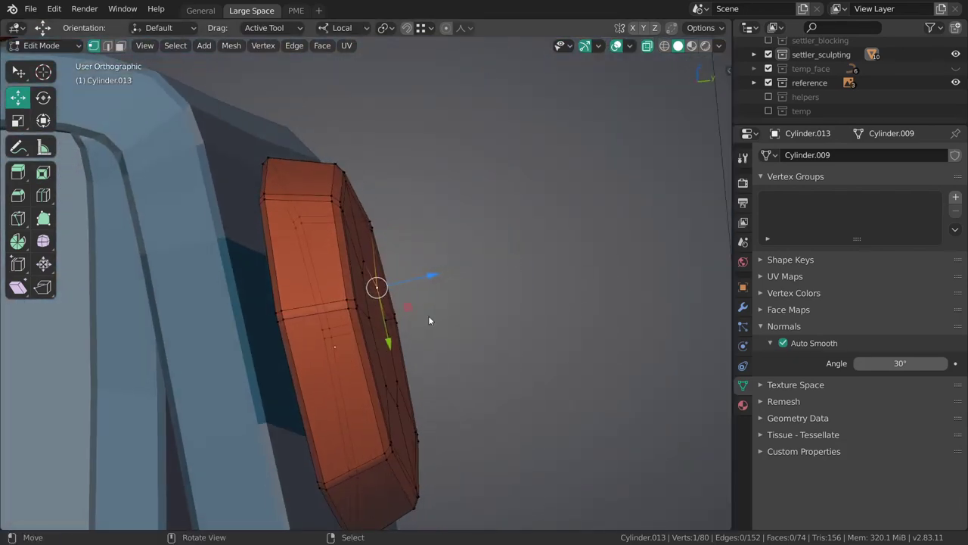
middle_drag(447, 317, 437, 286)
key(grave)
click(479, 264)
scroll(431, 283, up, 2)
key(g)
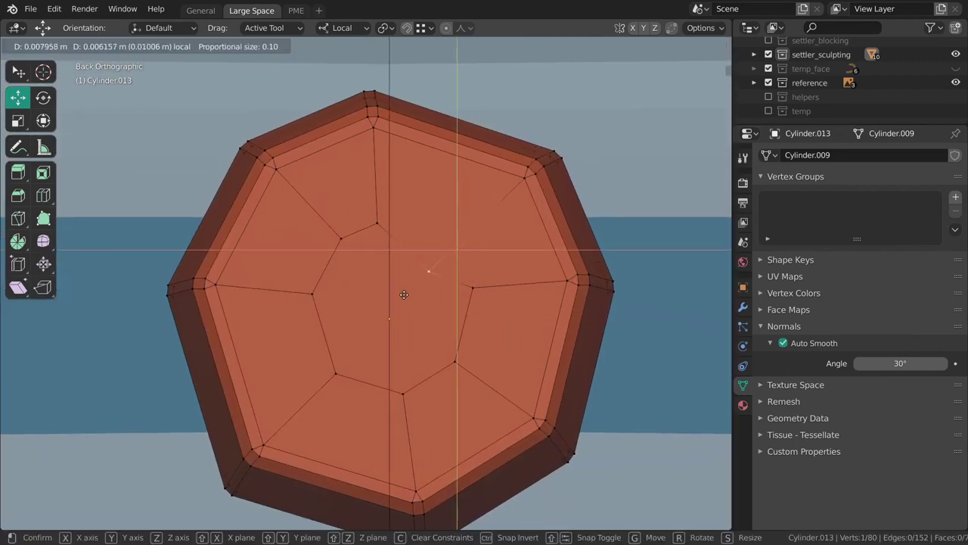
click(387, 301)
Step: From a face-on back view, reposition a vertex on the inner ring
middle_drag(422, 303, 353, 281)
key(grave)
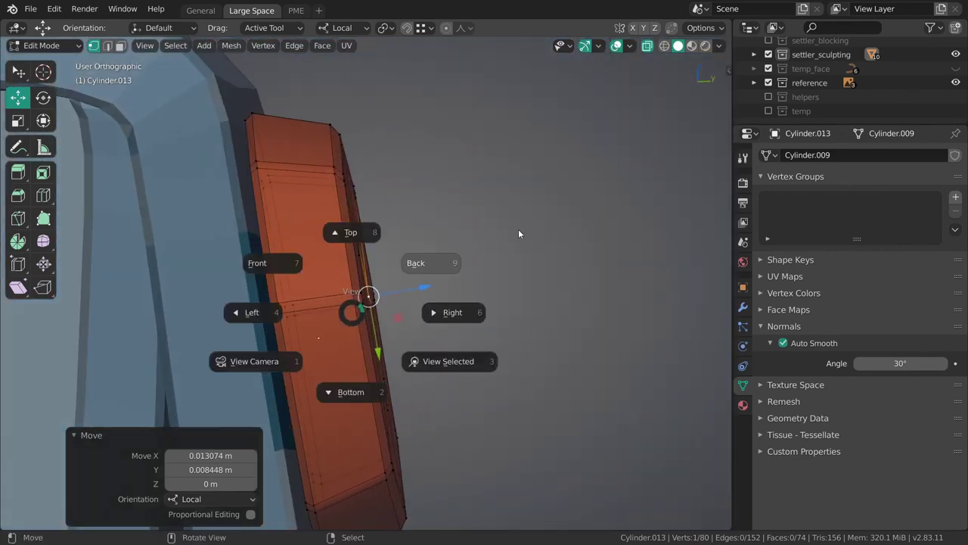
click(519, 228)
middle_drag(482, 275, 425, 299)
key(grave)
click(458, 283)
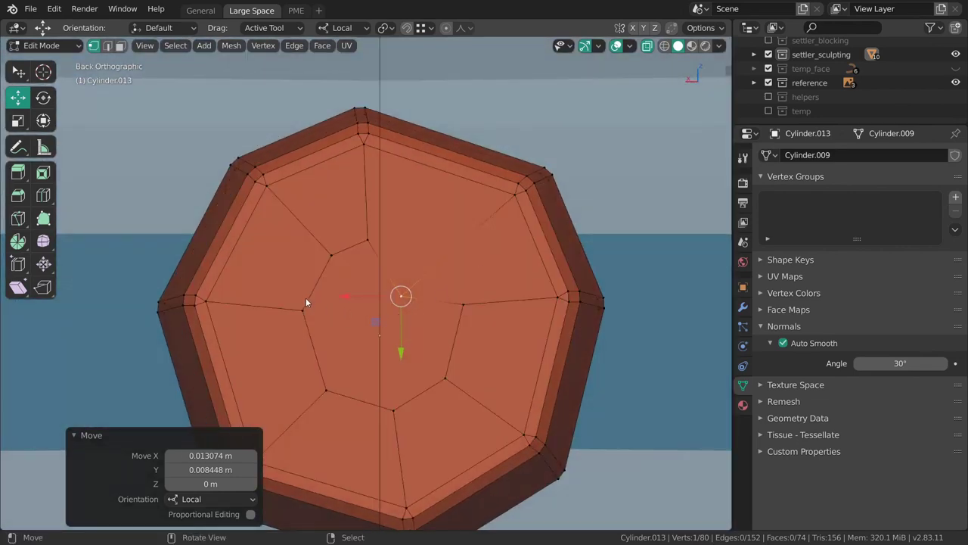
click(303, 307)
key(g)
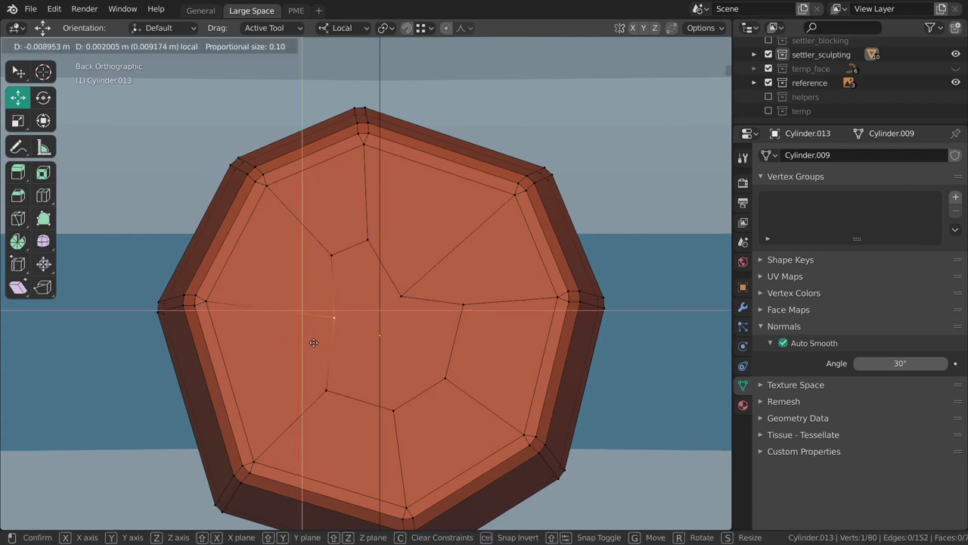
click(333, 334)
Step: Shift the centre vertex and a neighbouring vertex to new positions
click(401, 301)
key(g)
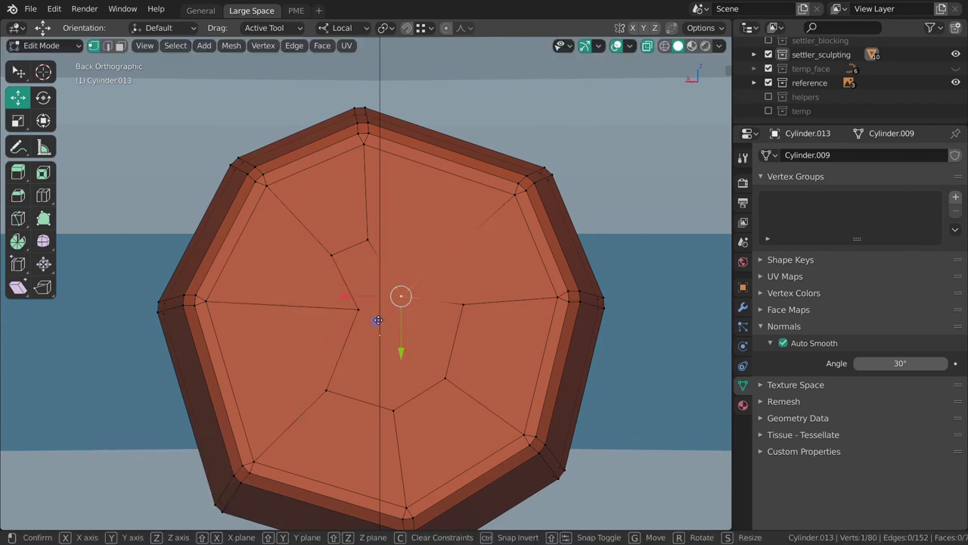
click(376, 318)
click(480, 319)
key(g)
click(440, 321)
Step: Nudge two lower vertices up-right and up-left, then select the next one
click(445, 378)
key(g)
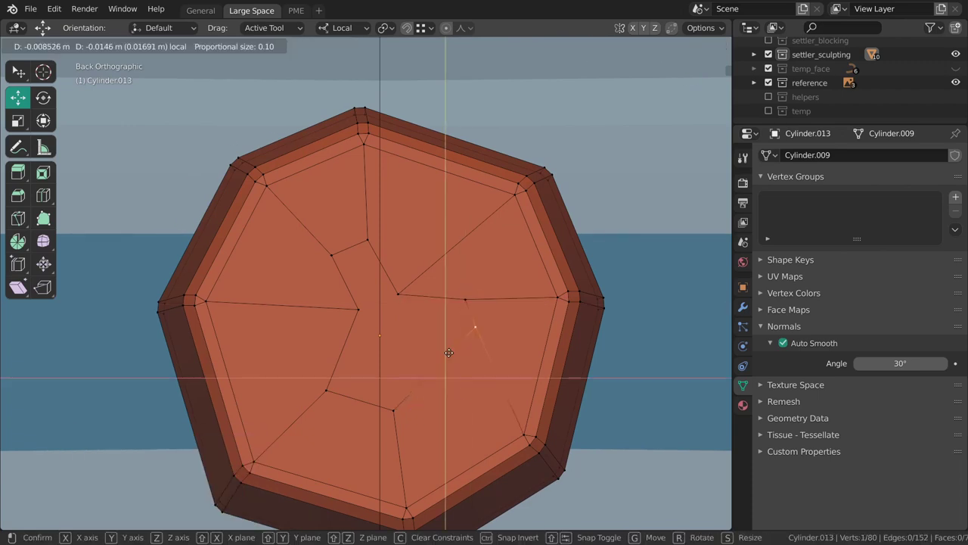
click(435, 365)
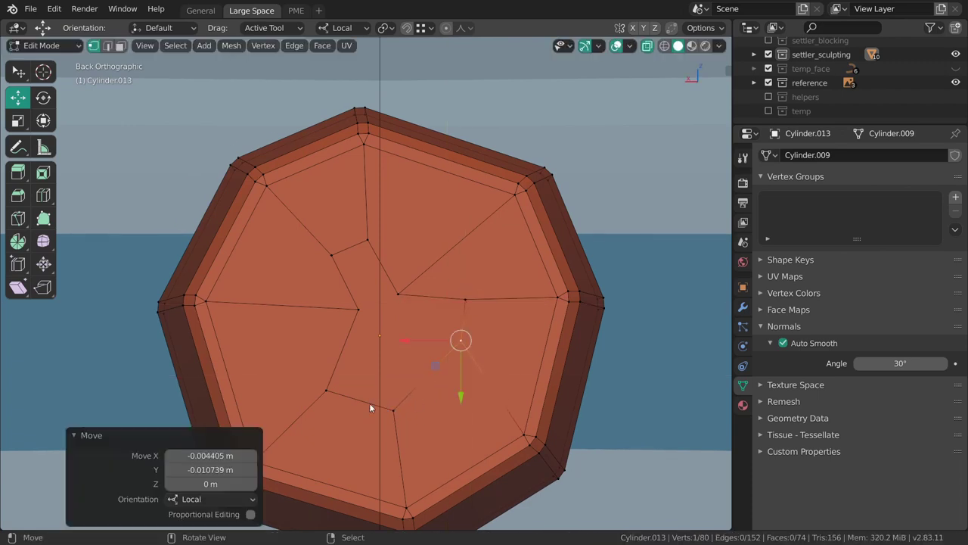
click(326, 390)
key(g)
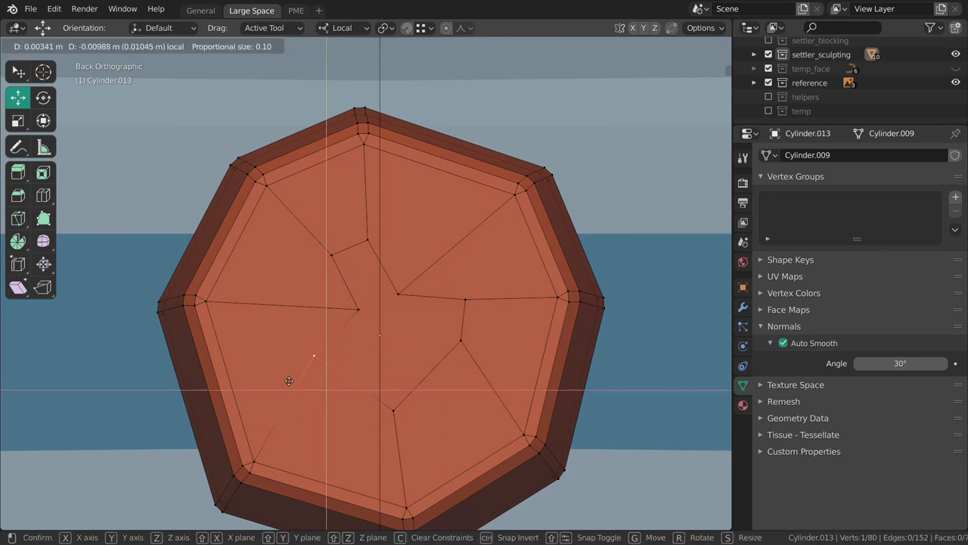
click(312, 404)
click(393, 410)
Step: Move the last lower vertex up-left and add an edge loop across the lower right faces
key(g)
click(354, 421)
shift+middle_drag(354, 420, 346, 377)
key(ctrl+r)
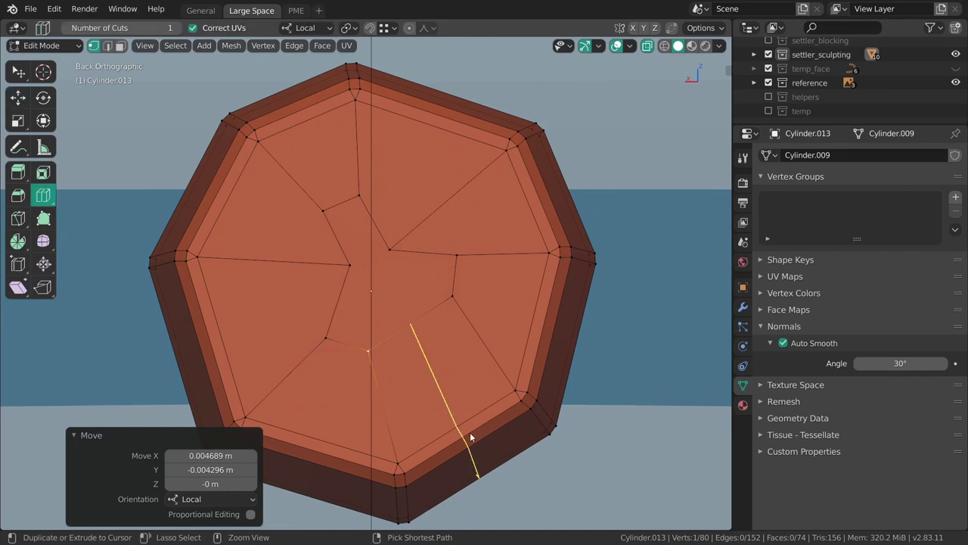
click(464, 423)
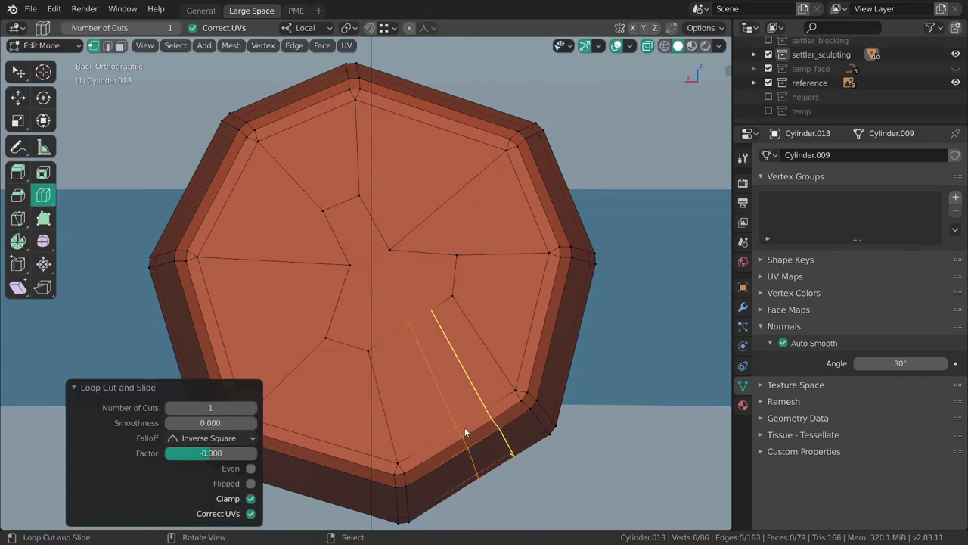
Step: Move a vertex near the centre up and to the left
key(w)
click(410, 326)
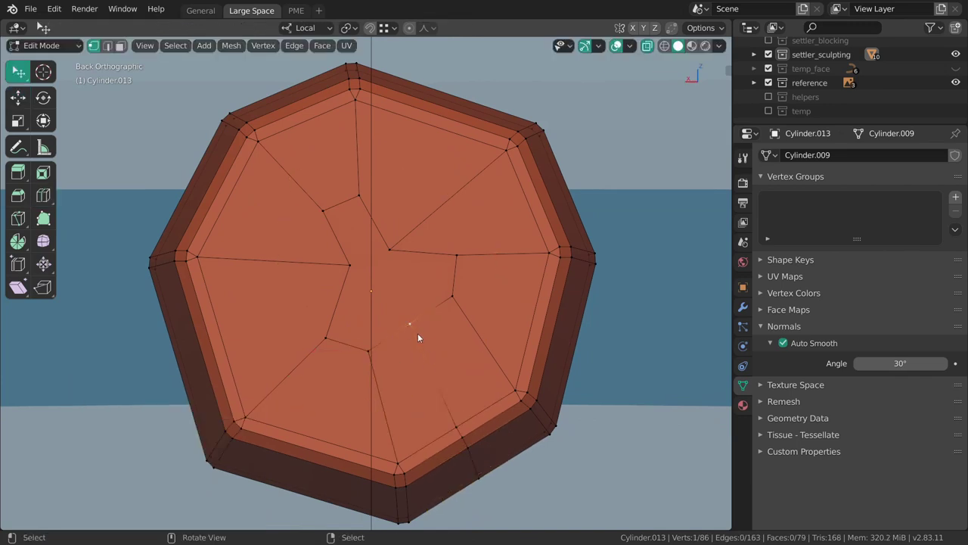
key(shift+space)
key(g)
drag(410, 323, 371, 324)
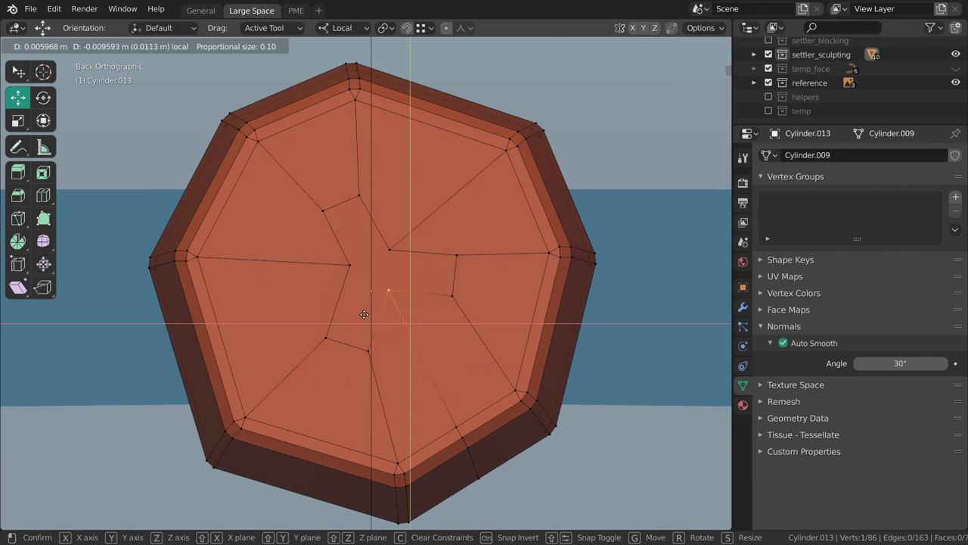
click(364, 314)
Step: Select the central Y-shaped face and scale it up
key(ctrl+z)
scroll(433, 334, down, 1)
click(434, 277)
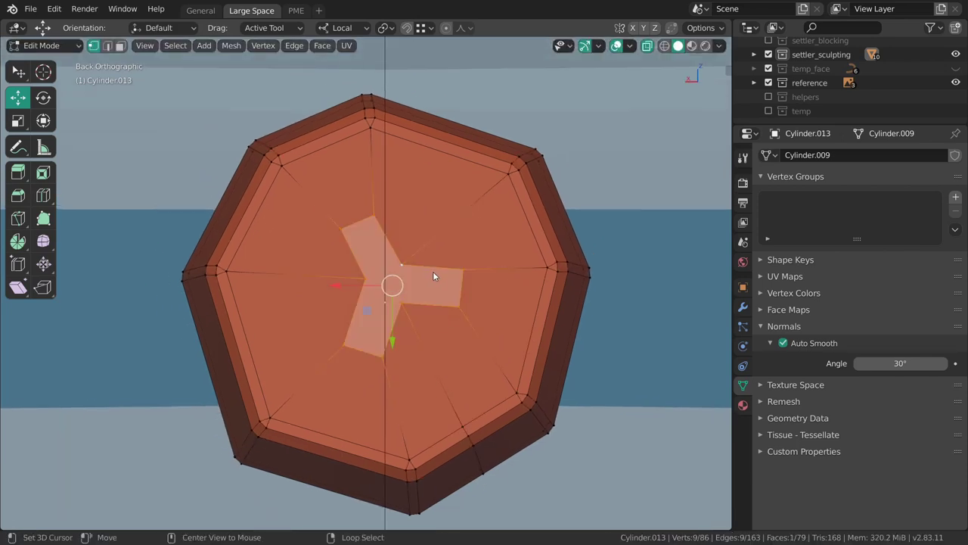
key(shift+space)
key(s)
Step: Extrude the Y face inward into the badge and shrink the recess floor slightly
key(s)
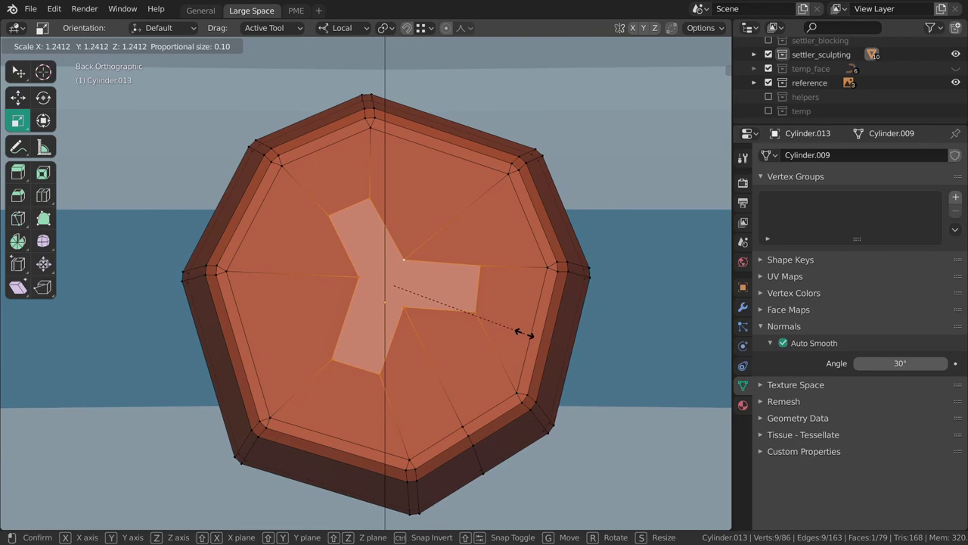
click(523, 334)
scroll(497, 363, up, 3)
middle_drag(497, 363, 398, 250)
key(shift+space)
key(e)
drag(402, 233, 404, 253)
key(shift+space)
key(s)
key(s)
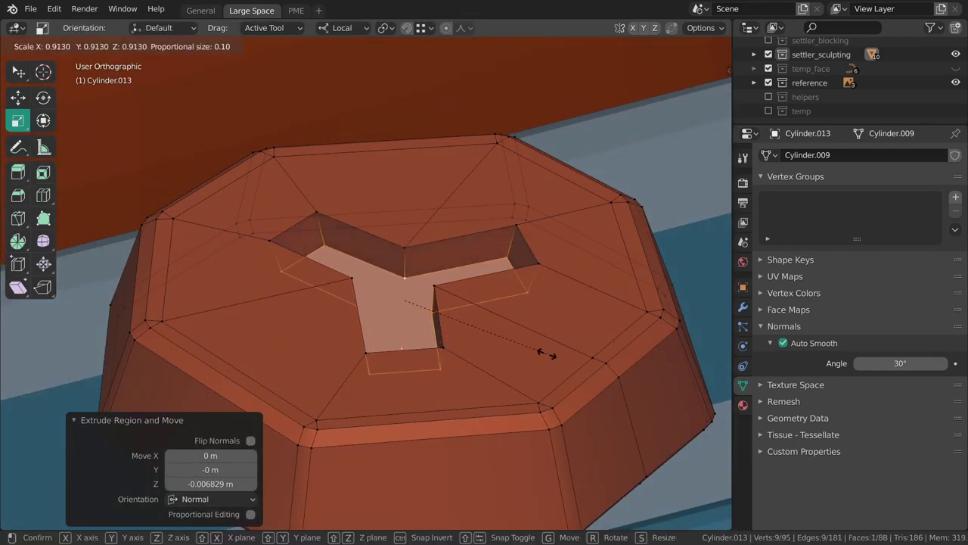
click(545, 353)
Step: Select the rim edge loop of the Y recess in edge mode
key(2)
alt+click(457, 230)
middle_drag(457, 230, 493, 323)
key(shift+space)
Step: Bevel the Y recess rim at 0.00131 m with 1 segment and check the robot from the front
key(b)
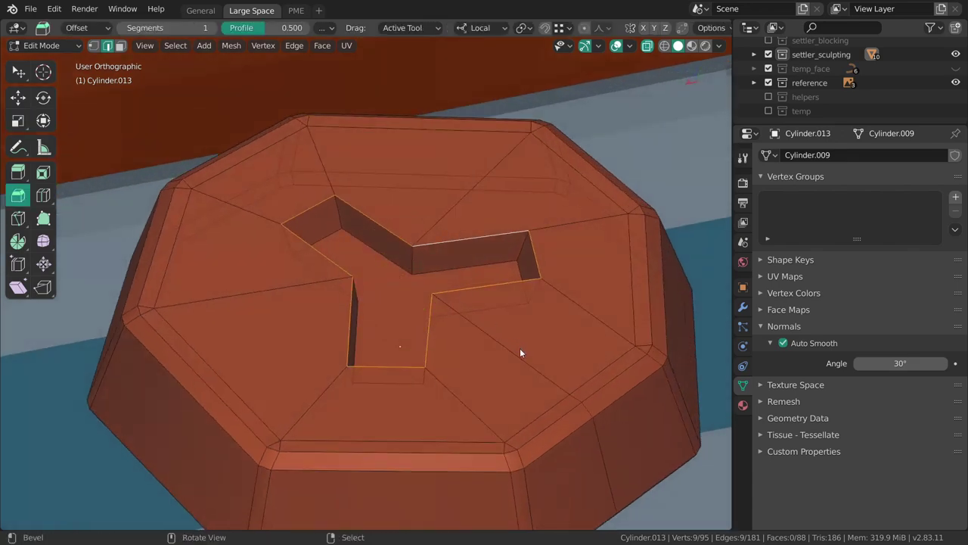
drag(522, 355, 529, 359)
middle_drag(530, 360, 508, 353)
key(ctrl+Tab)
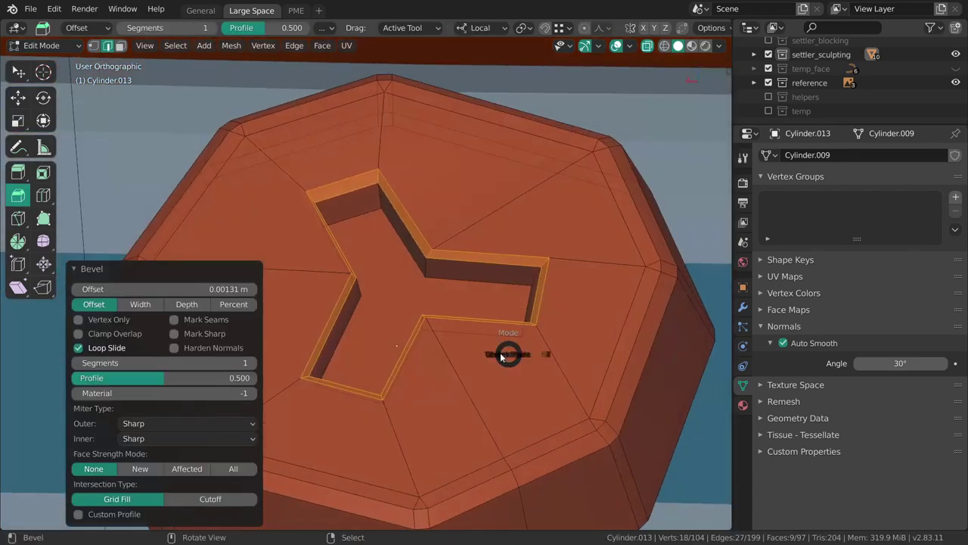
click(454, 353)
scroll(448, 262, down, 8)
key(grave)
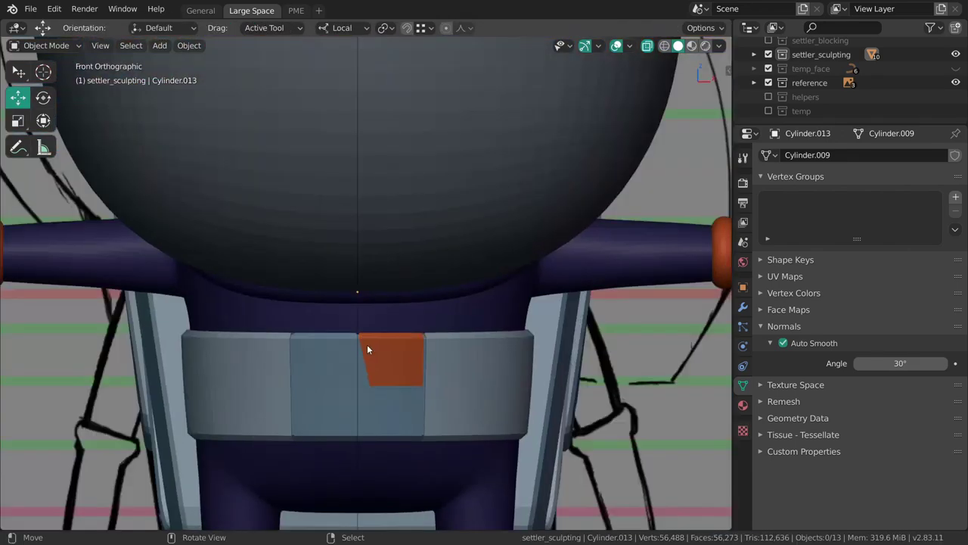
scroll(365, 345, up, 8)
Step: Mark the Y-hole edge loop as a seam and return to Object Mode
key(Tab)
middle_drag(433, 348, 423, 185)
alt+click(405, 201)
key(ctrl+e)
click(408, 424)
key(ctrl+Tab)
click(422, 276)
Step: Add the badge's outer corner edge loop to the selection and mark the edges sharp
middle_drag(381, 283, 403, 262)
click(413, 290)
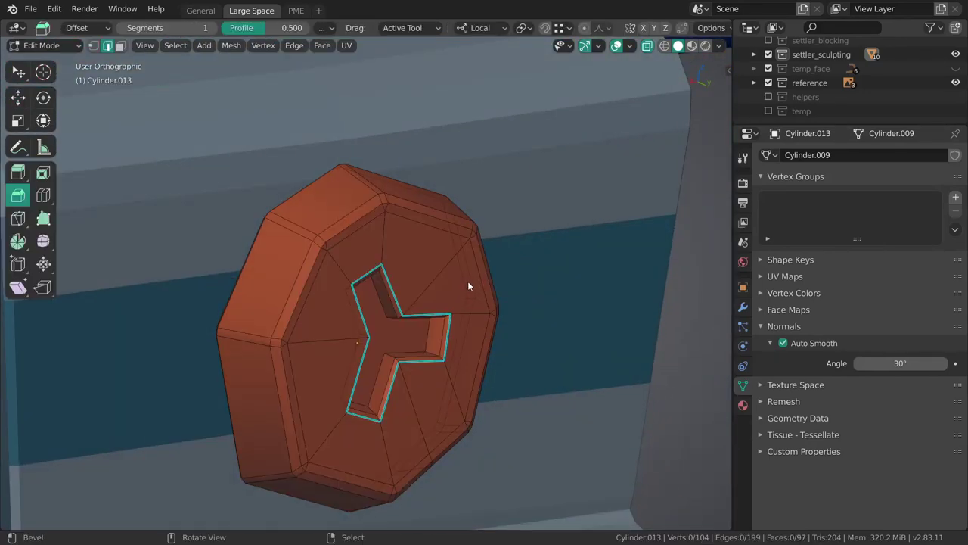
key(Tab)
key(Tab)
click(460, 286)
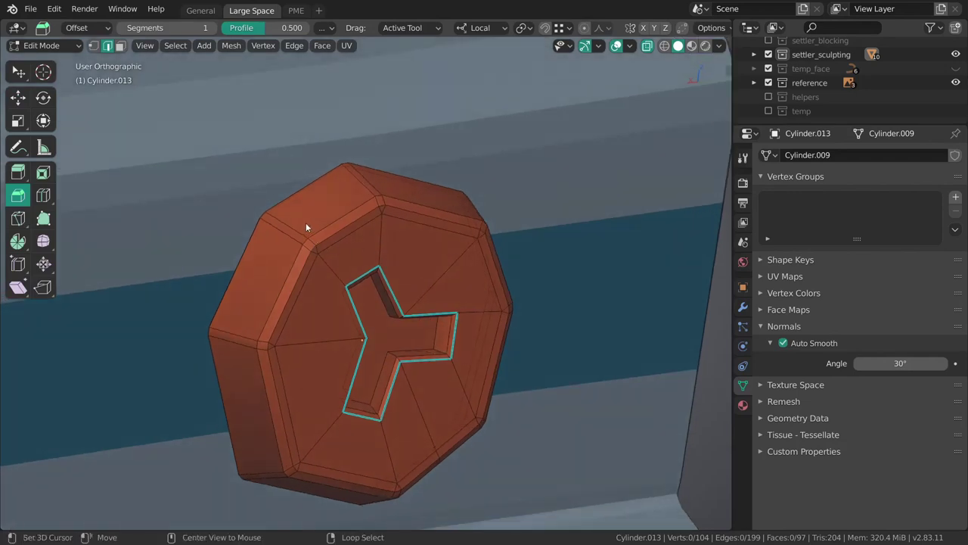
alt+shift+click(284, 466)
middle_drag(293, 483, 272, 417)
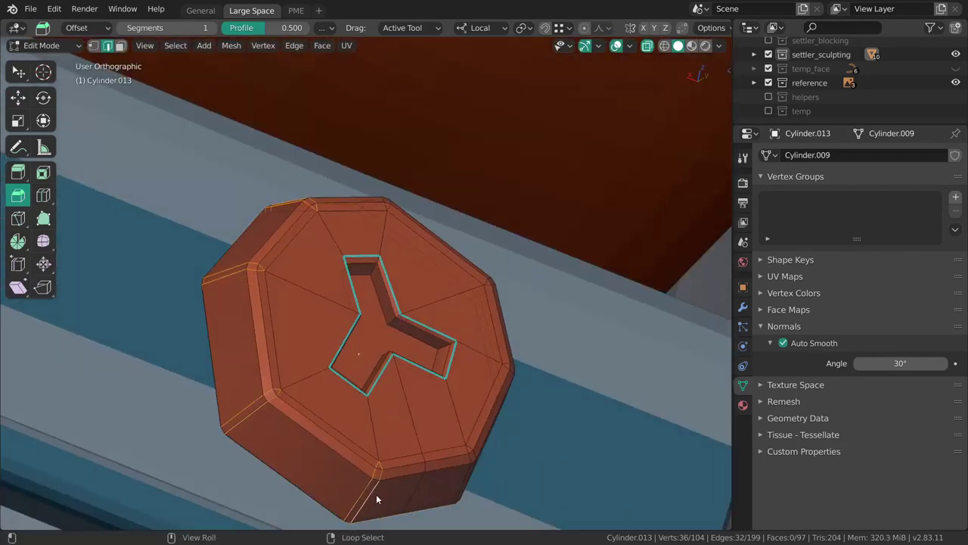
middle_drag(394, 490, 457, 378)
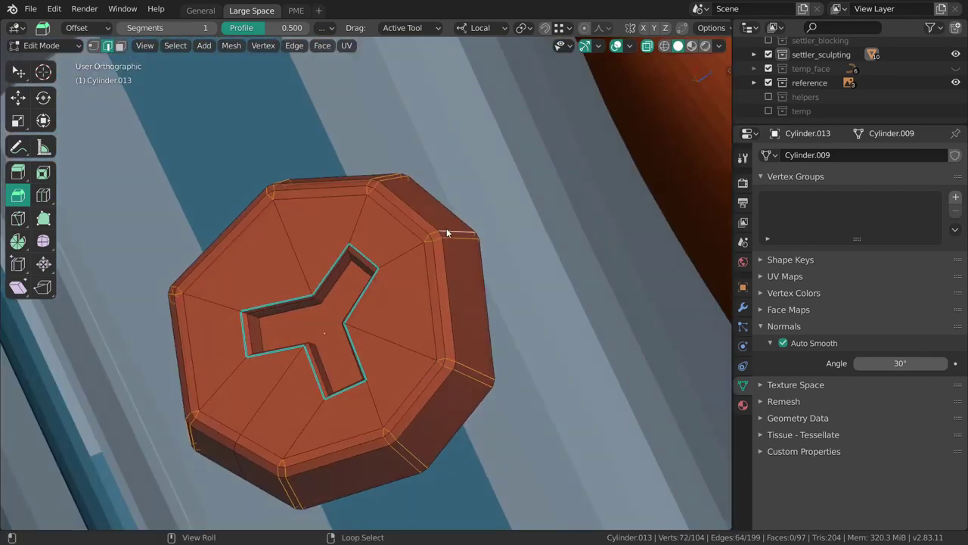
middle_drag(444, 227, 435, 344)
key(ctrl+e)
click(410, 281)
Step: Deselect all and inspect the badge's shading in Object Mode
key(alt+a)
key(Tab)
middle_drag(307, 339, 448, 286)
scroll(448, 285, up, 3)
key(ctrl+Tab)
Step: Mark the selected badge edges as sharp, keeping the edge selection
click(393, 312)
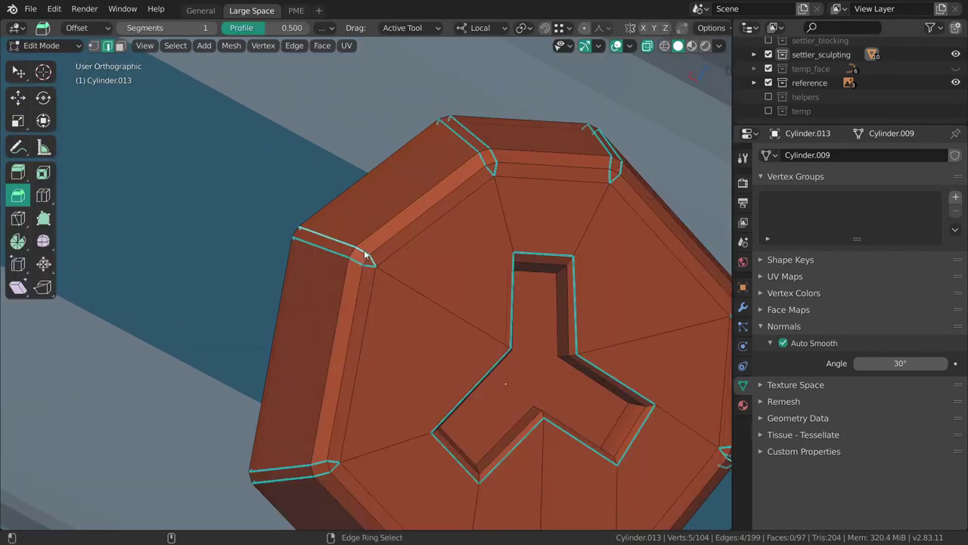
scroll(391, 284, down, 2)
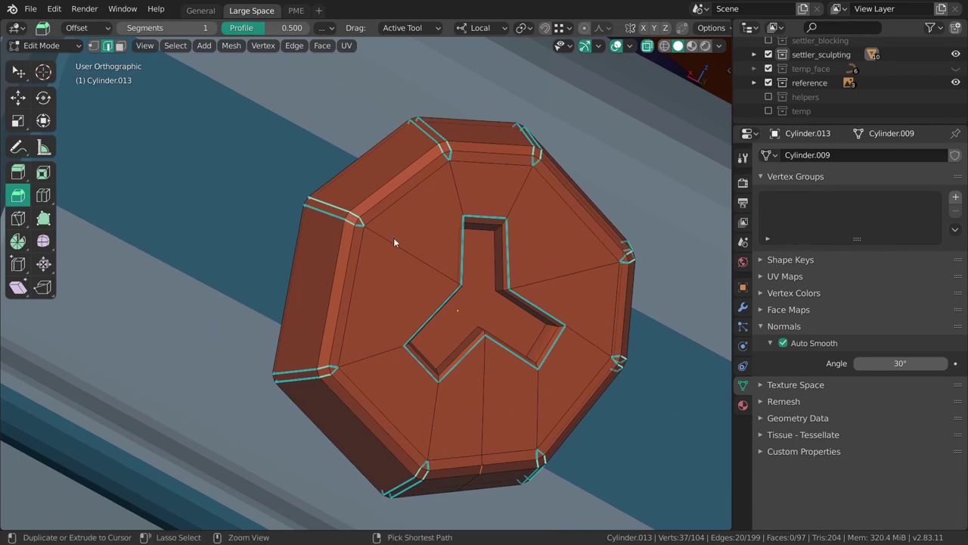
key(ctrl+e)
click(388, 284)
middle_drag(389, 297, 417, 237)
key(alt+a)
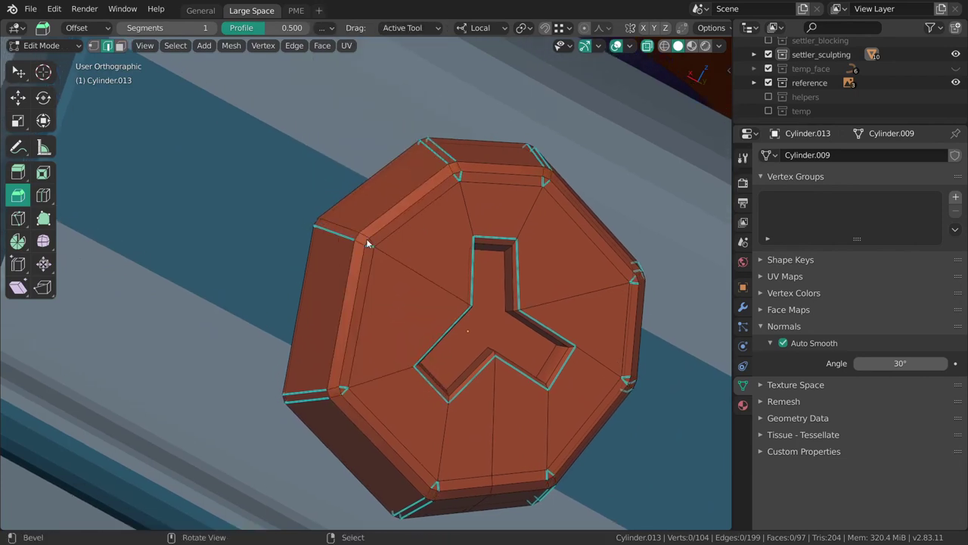
key(ctrl+z)
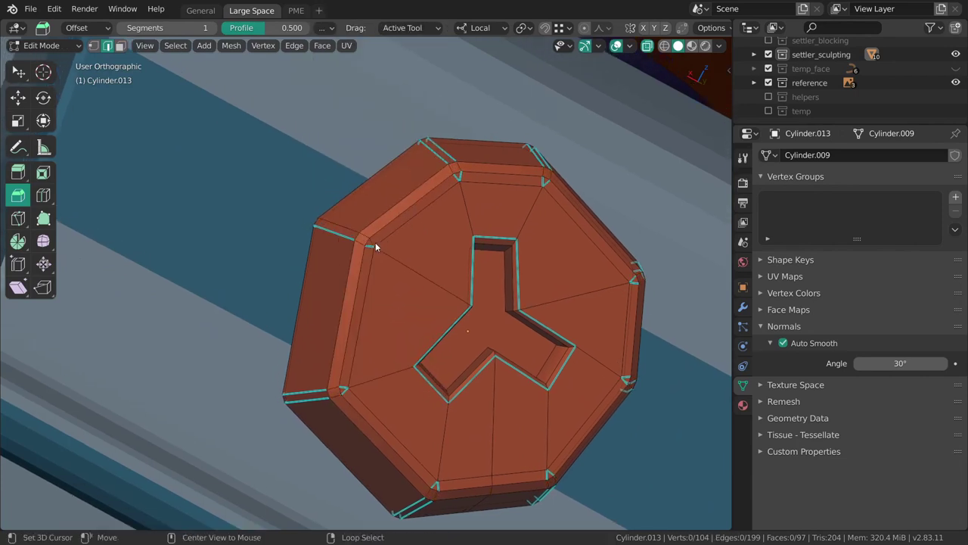
Step: Add the top-left bevel corner edges and mark them sharp as well
ctrl+click(392, 258)
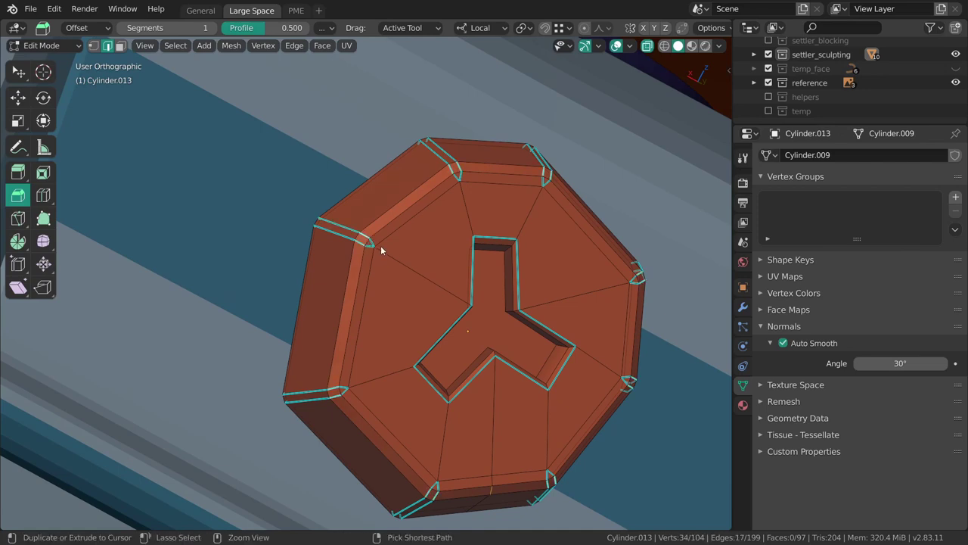
key(ctrl+e)
key(Escape)
key(ctrl+e)
click(379, 330)
key(ctrl+e)
click(402, 302)
key(alt+a)
middle_drag(439, 280, 320, 376)
key(ctrl+z)
middle_drag(340, 332, 338, 243)
Step: Circle-select the left and bottom inner bevel, clear its sharp marks, and check shading
key(c)
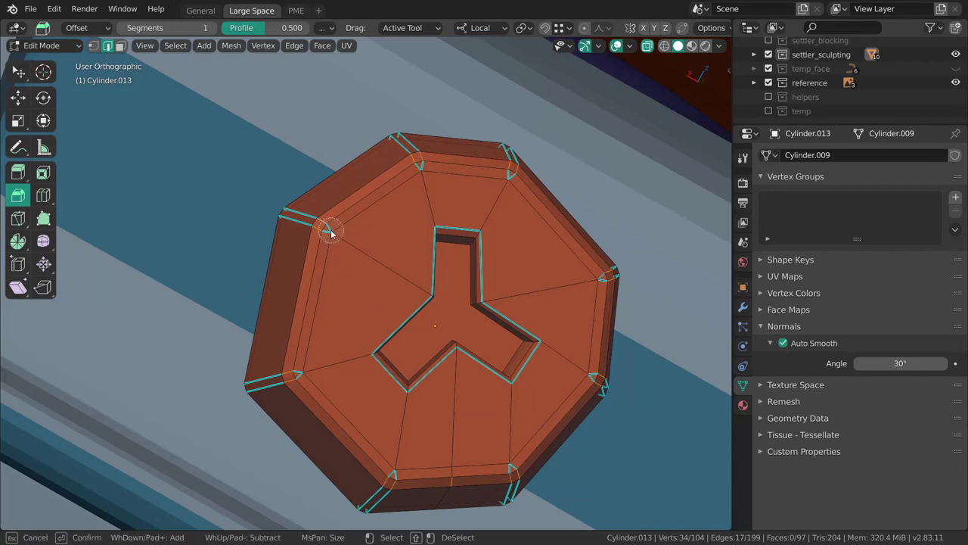
drag(342, 301, 308, 376)
drag(393, 470, 476, 471)
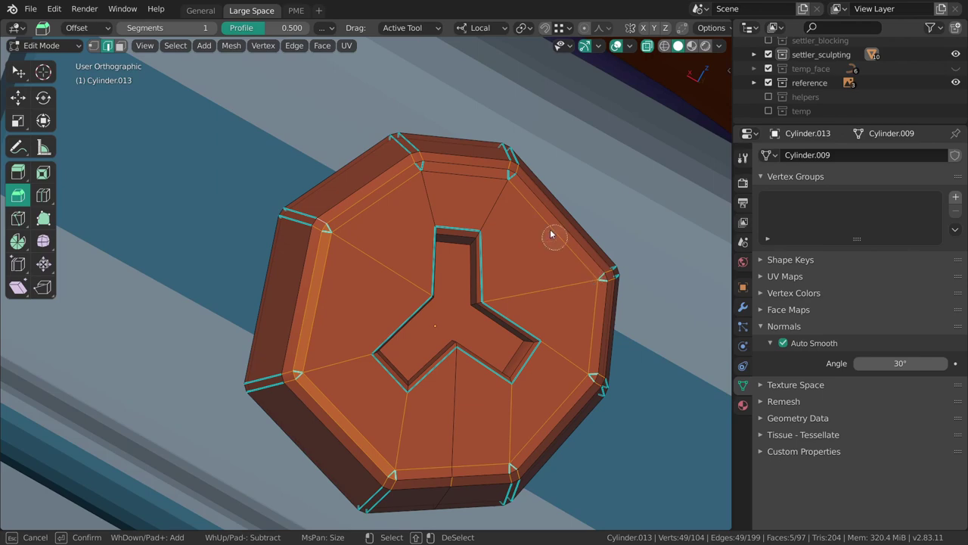
key(Escape)
key(ctrl+e)
click(469, 299)
key(alt+a)
key(Tab)
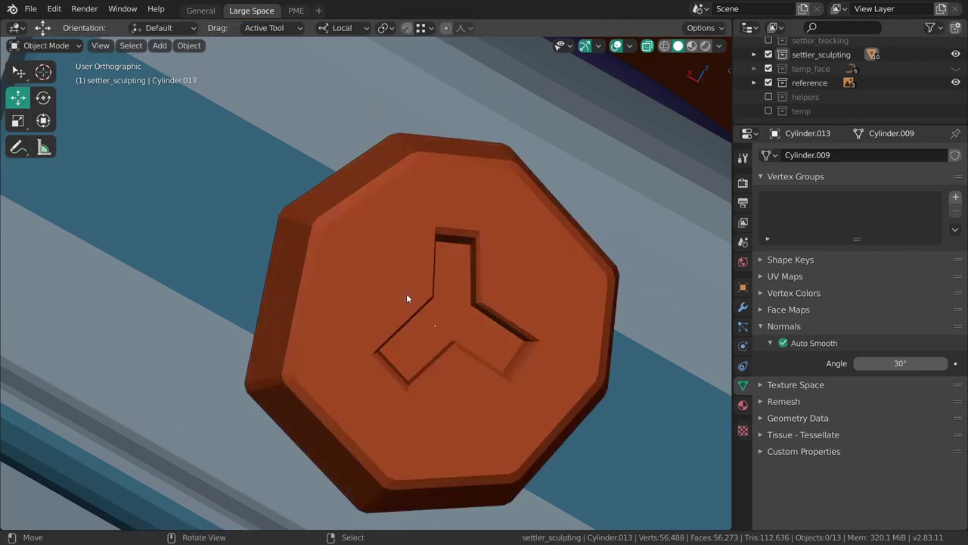
mouse_move(418, 292)
middle_down()
mouse_move(520, 251)
mouse_move(479, 311)
mouse_move(536, 378)
mouse_move(417, 320)
mouse_move(389, 249)
mouse_move(353, 240)
middle_up()
Step: Mark the selected edges as seams, clear their sharp marks, and review in Object Mode
key(Tab)
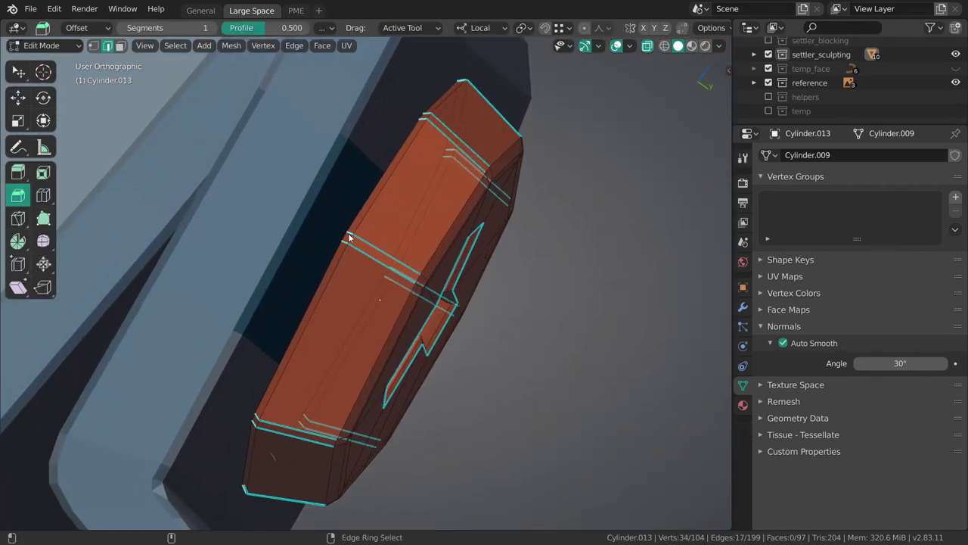
key(ctrl+e)
click(388, 250)
key(ctrl+e)
click(378, 265)
key(ctrl+e)
click(382, 297)
key(Tab)
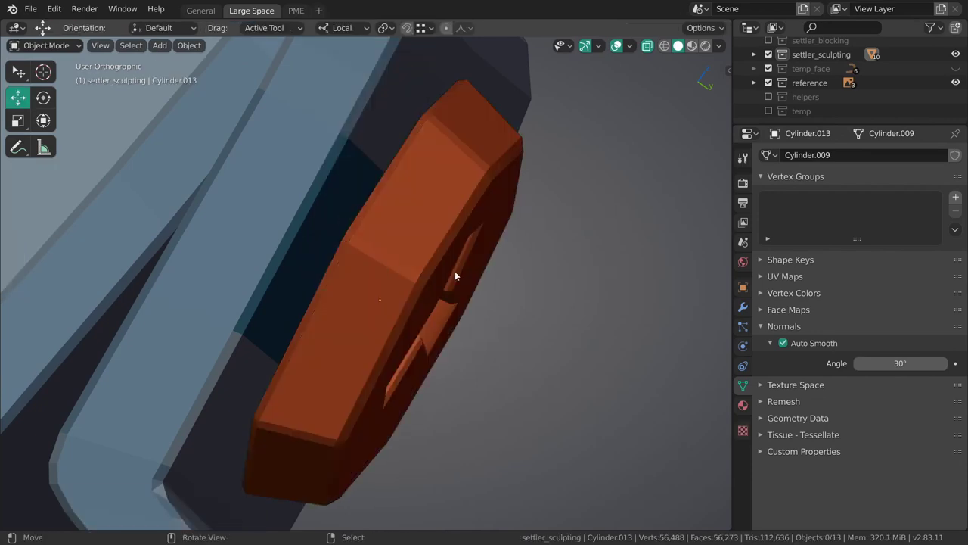
middle_drag(459, 272, 393, 273)
scroll(393, 269, up, 8)
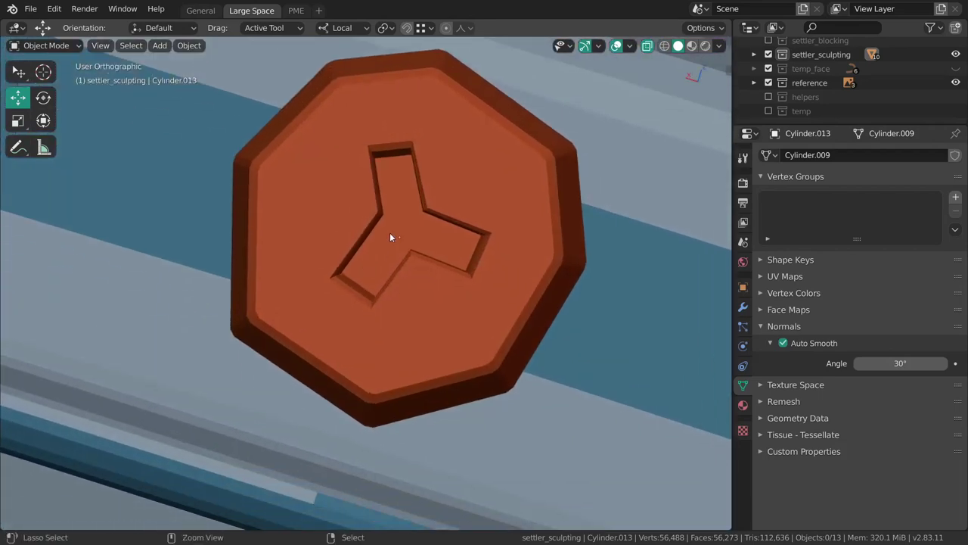
Step: Slightly enlarge the floor of the badge's Y-shaped recess, then return to Object Mode
key(Tab)
click(426, 298)
scroll(378, 270, up, 3)
click(378, 275)
scroll(428, 272, down, 4)
key(s)
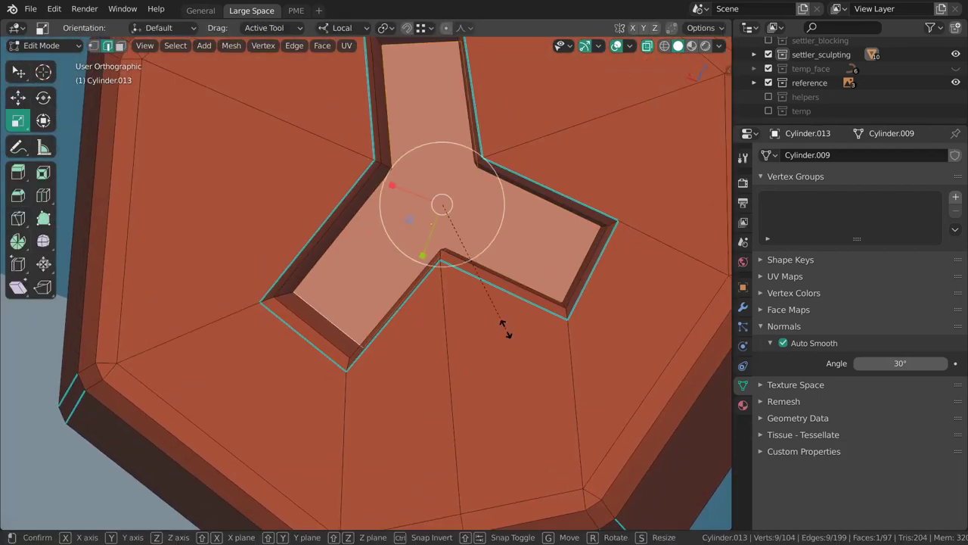
click(502, 334)
key(Tab)
click(469, 281)
Step: Add an empty second material slot to the nut, keeping its Hair slot
scroll(467, 283, down, 3)
middle_drag(466, 283, 454, 341)
scroll(454, 302, down, 3)
scroll(431, 295, up, 3)
click(743, 405)
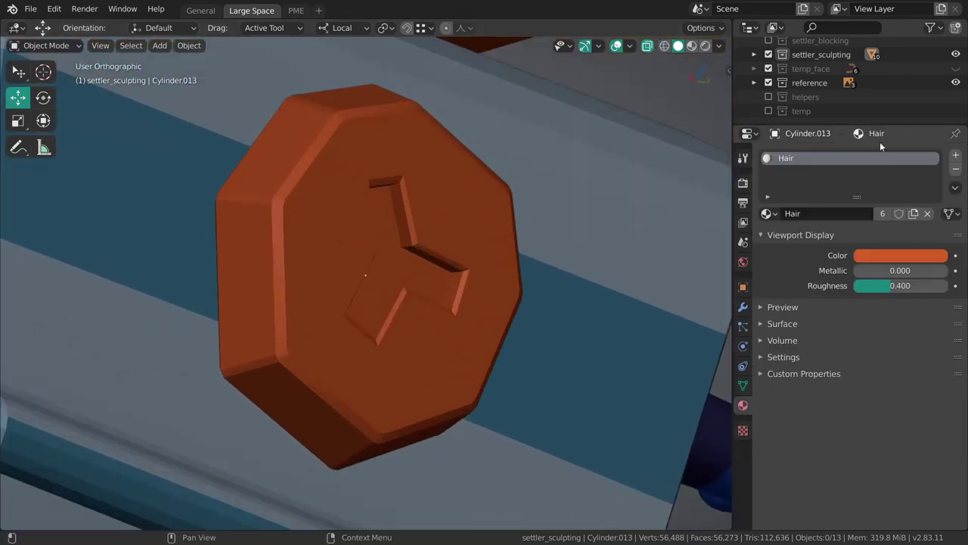
click(956, 156)
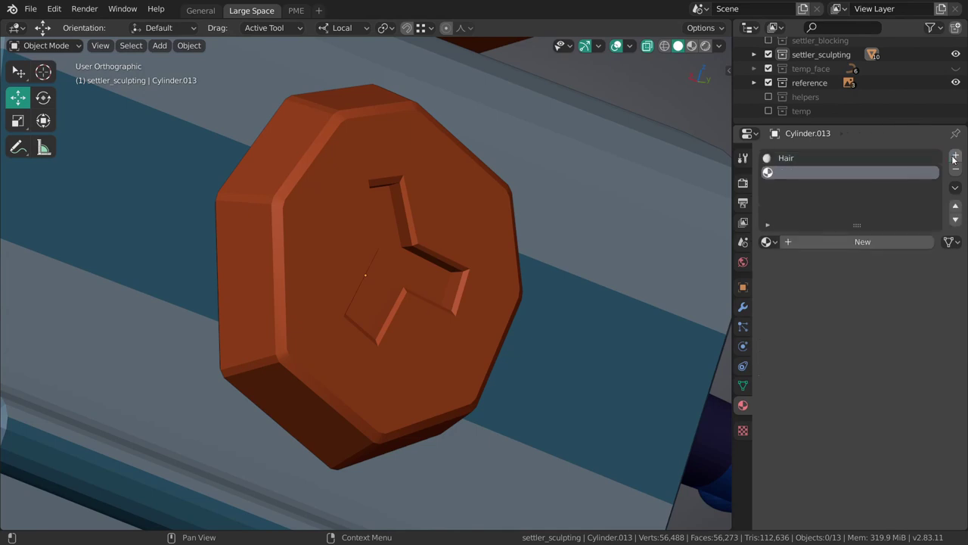
click(791, 157)
scroll(497, 225, down, 4)
Step: Select the body and inspect its Hair material
middle_drag(497, 225, 263, 275)
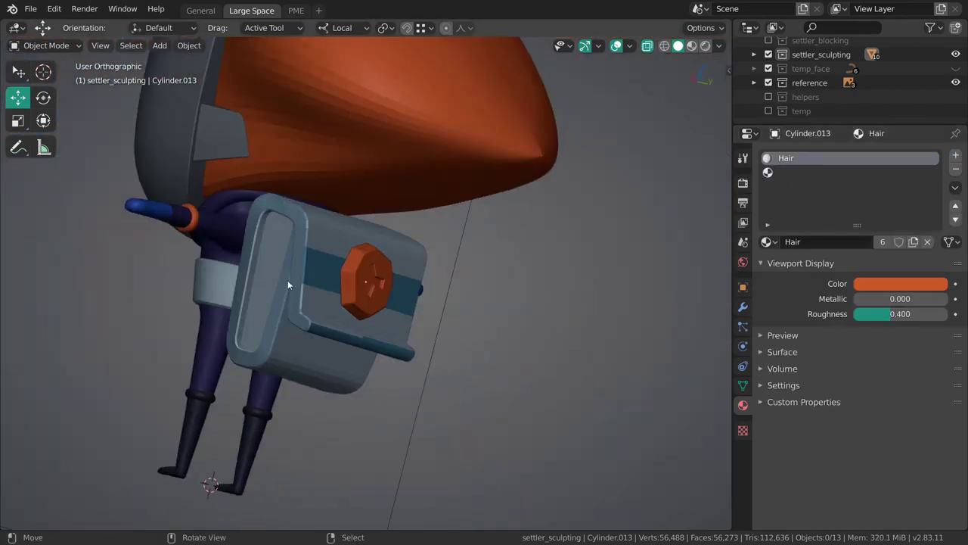
click(197, 225)
middle_drag(261, 237, 240, 236)
scroll(284, 307, up, 2)
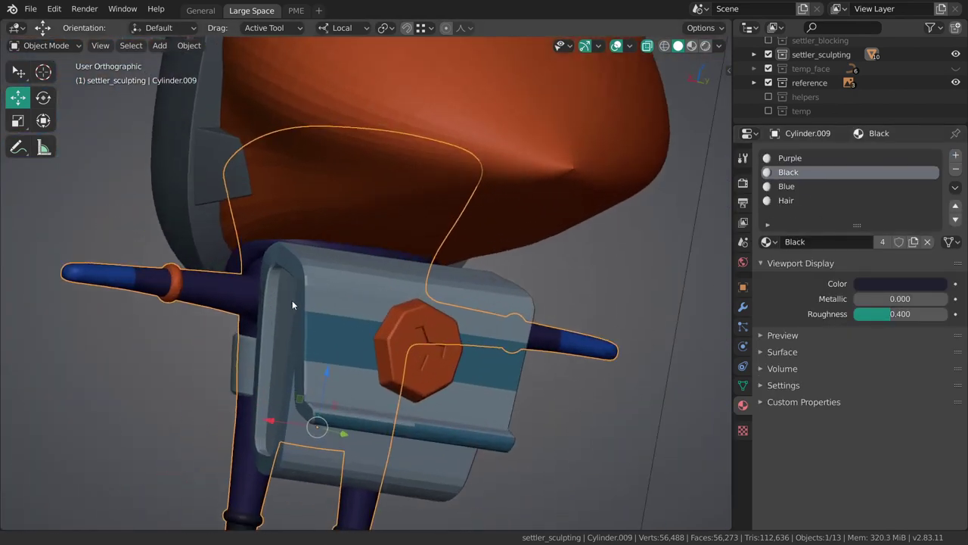
click(791, 200)
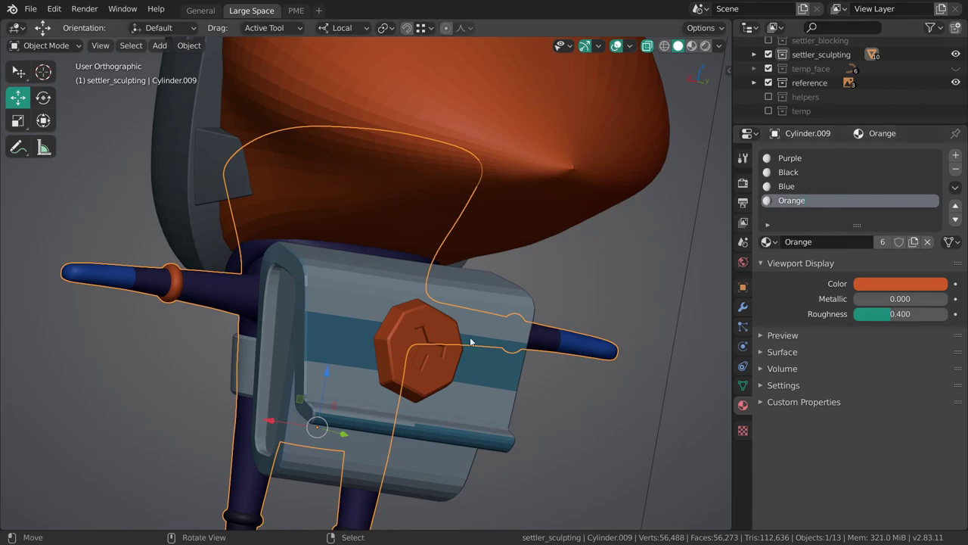
Step: Replace Orange.001 with the Orange material on the belt
middle_drag(435, 338, 307, 277)
click(242, 292)
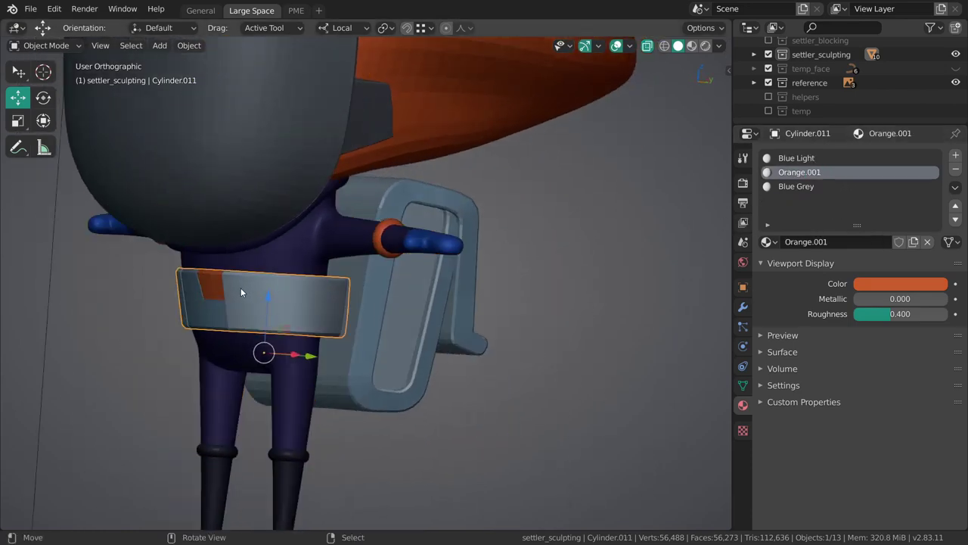
click(768, 243)
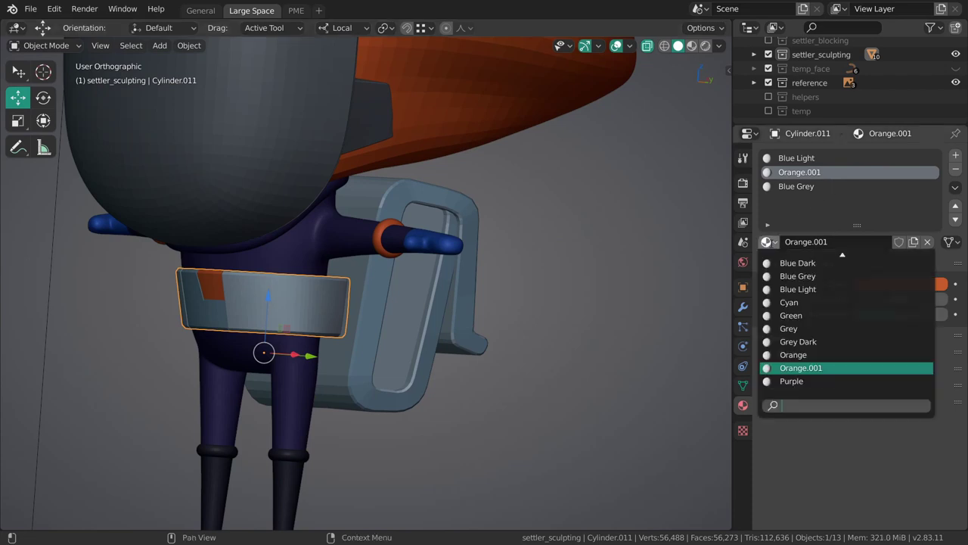
text(or)
key(Up)
key(Return)
Step: Assign Orange.001 to the nut's empty second material slot
middle_drag(702, 289, 420, 289)
click(420, 289)
scroll(470, 284, up, 4)
click(802, 172)
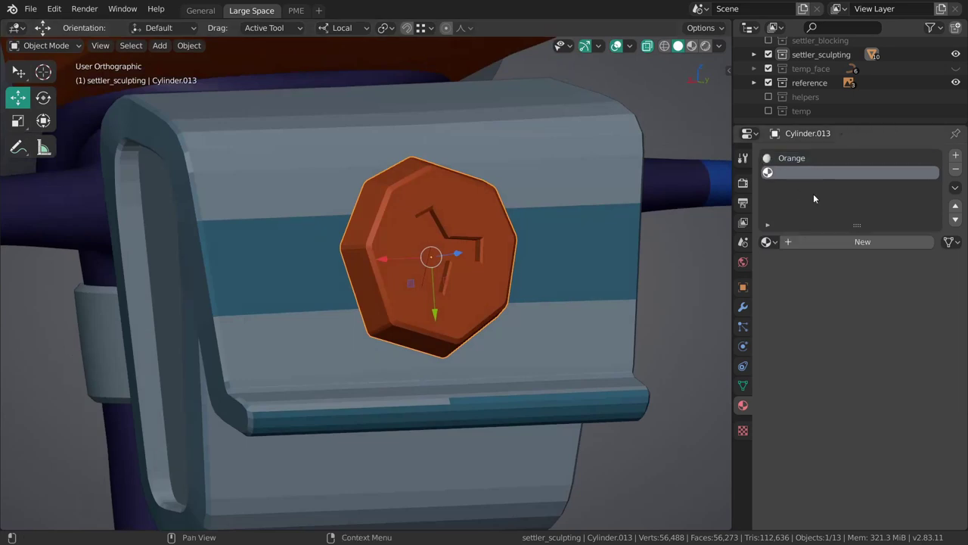
click(768, 242)
text(ha)
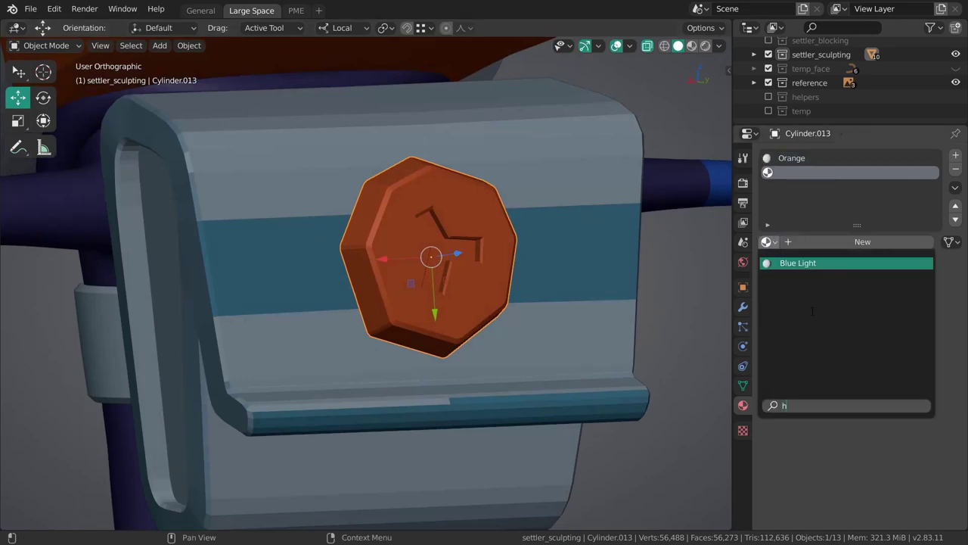
key(BackSpace)
key(BackSpace)
text(o)
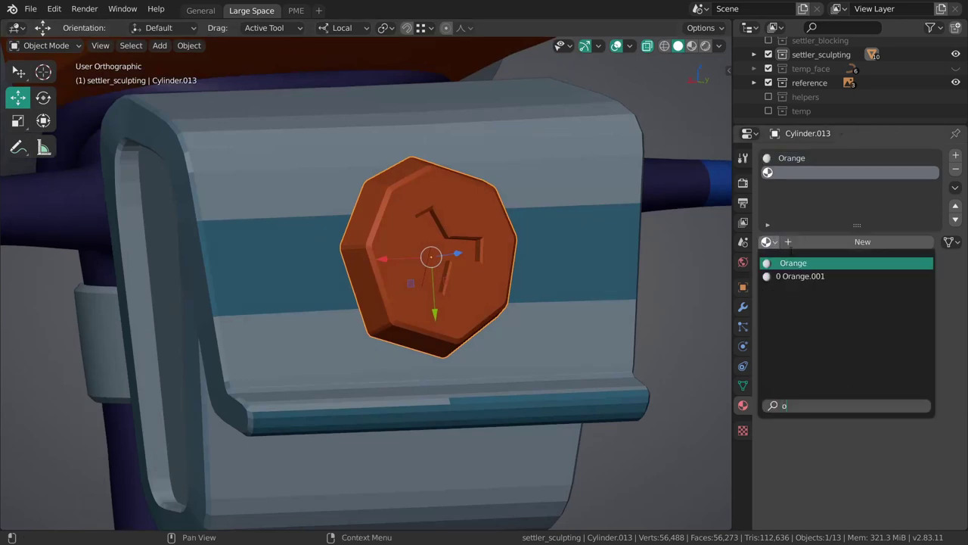
text(ra)
key(Down)
key(Return)
Step: Darken the Orange.001 base colour
middle_drag(499, 265, 454, 281)
click(871, 286)
drag(906, 122, 910, 129)
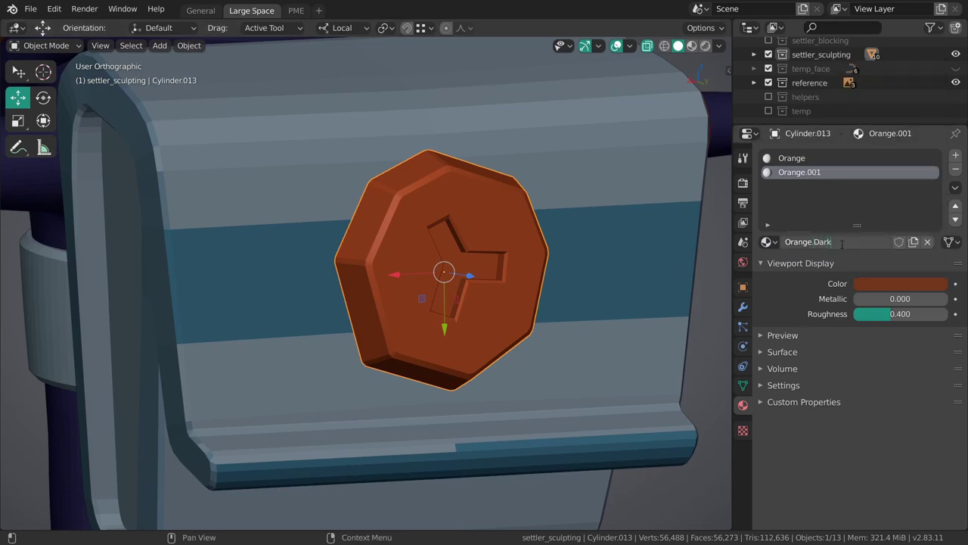
Step: Assign the Orange.Dark material to the nut's Y-shaped recess faces
key(Tab)
key(KP_Decimal)
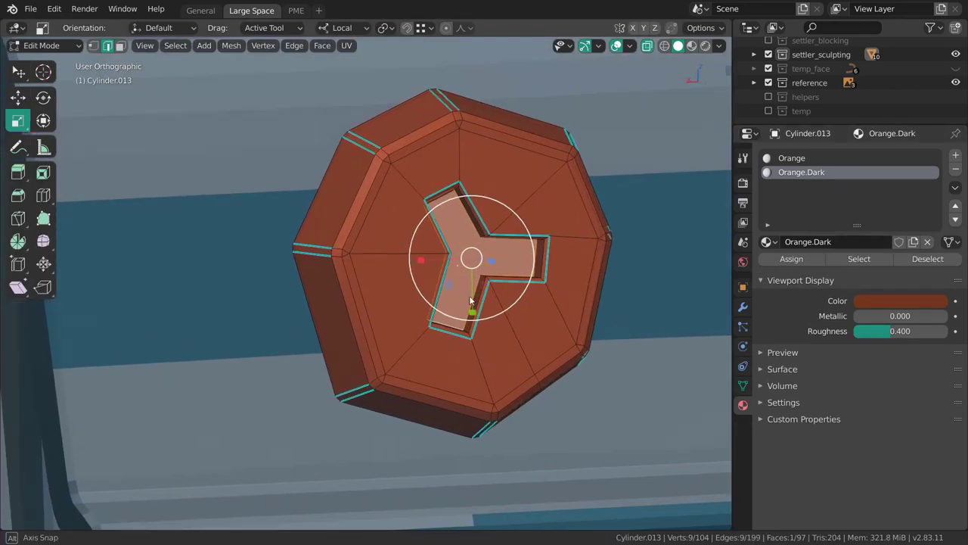
click(792, 258)
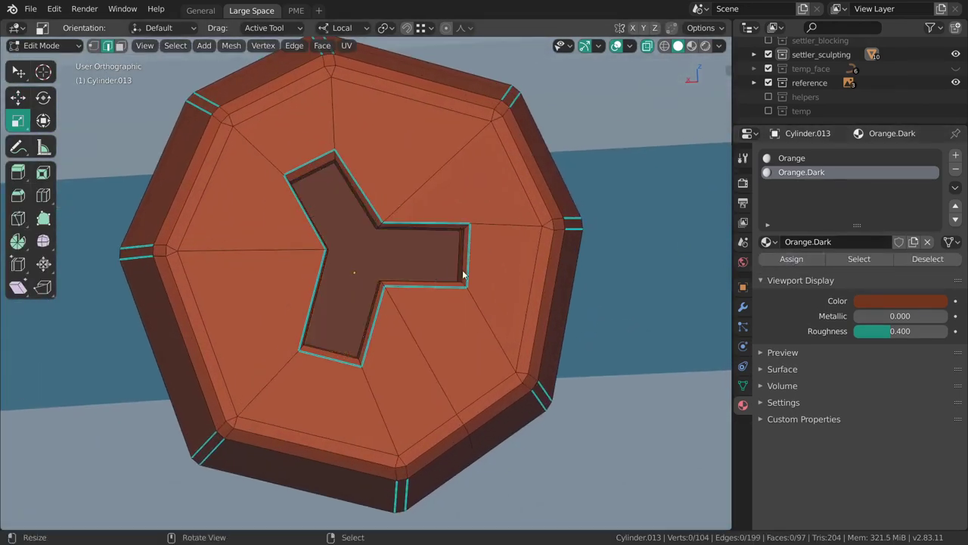
key(alt+a)
middle_drag(472, 275, 499, 220)
Step: Select two loops of recess wall faces and assign them the Orange material
key(Tab)
key(ctrl+Tab)
key(Tab)
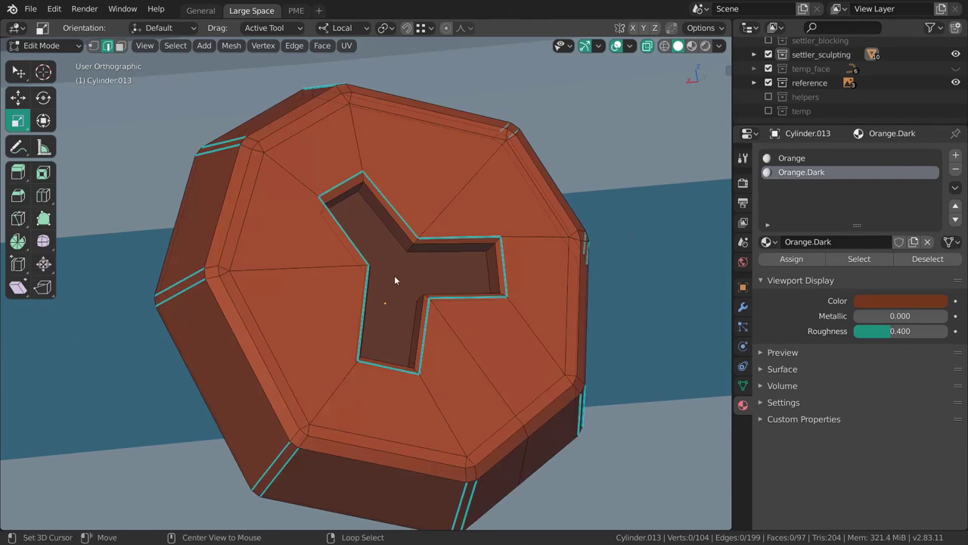
scroll(385, 216, up, 5)
alt+right_click(384, 215)
middle_drag(414, 261, 386, 232)
alt+right_click(386, 232)
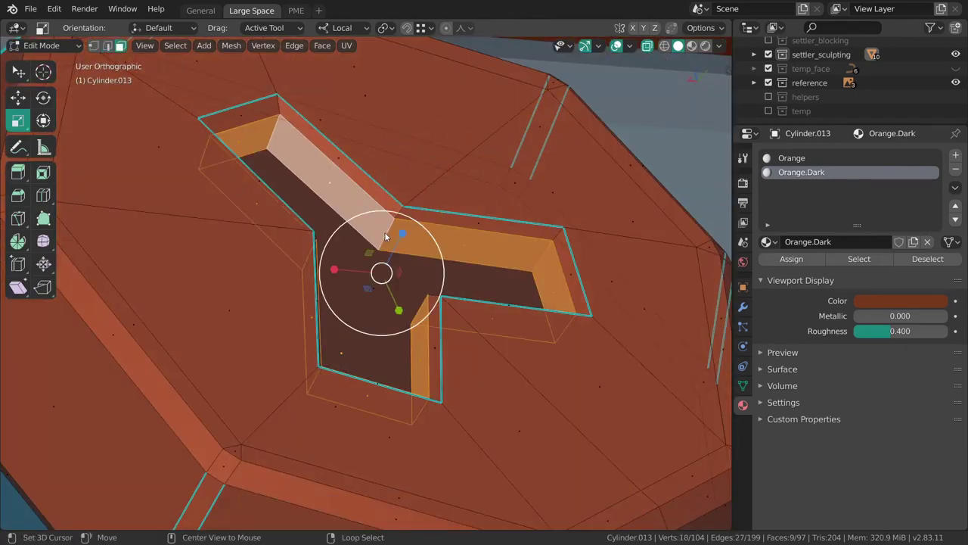
click(798, 159)
click(798, 261)
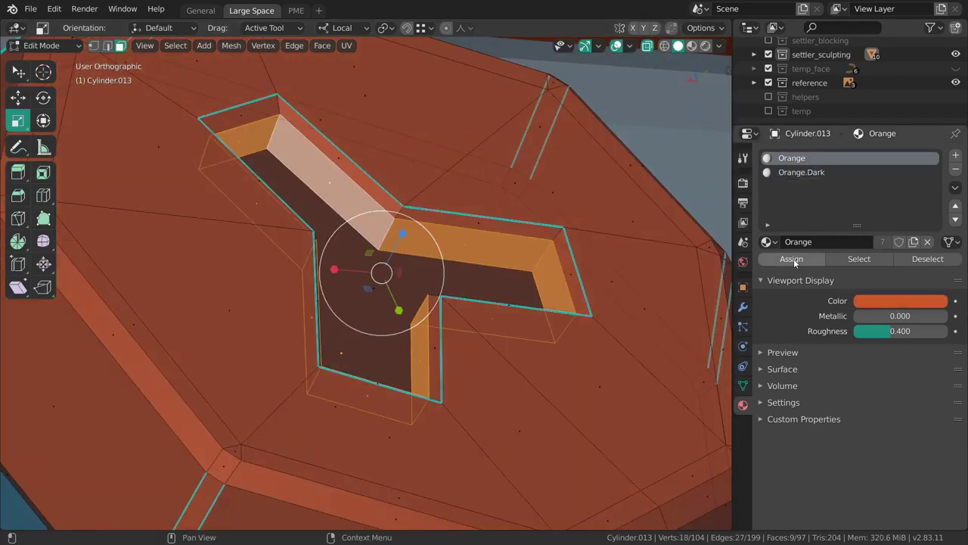
key(alt+a)
Step: Back in Object Mode, scale the chest nut up to 1.11 times its size
key(ctrl+Tab)
click(401, 316)
middle_drag(401, 316, 373, 273)
scroll(454, 306, down, 8)
scroll(373, 273, up, 2)
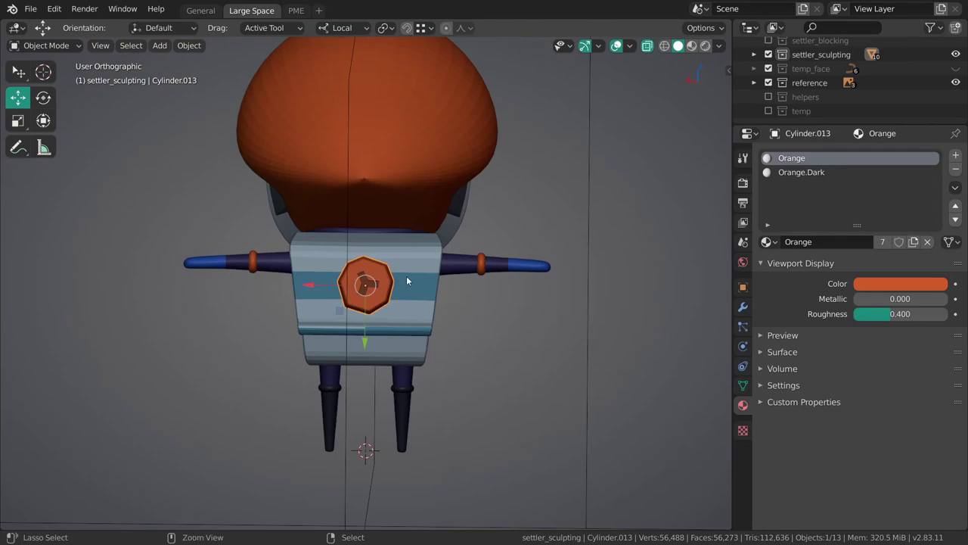
click(373, 274)
scroll(424, 308, up, 4)
key(shift+space)
key(s)
key(s)
click(458, 340)
middle_drag(458, 339, 614, 274)
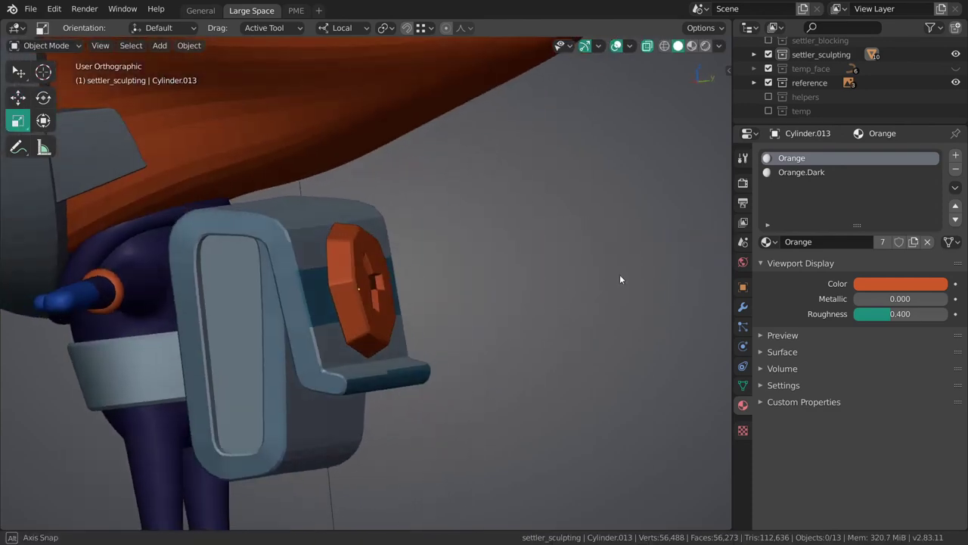
scroll(514, 287, up, 3)
Step: Save 013_lunte_sculpting.blend and review the model from the right-side view
key(ctrl+s)
scroll(484, 272, down, 4)
key(KP_3)
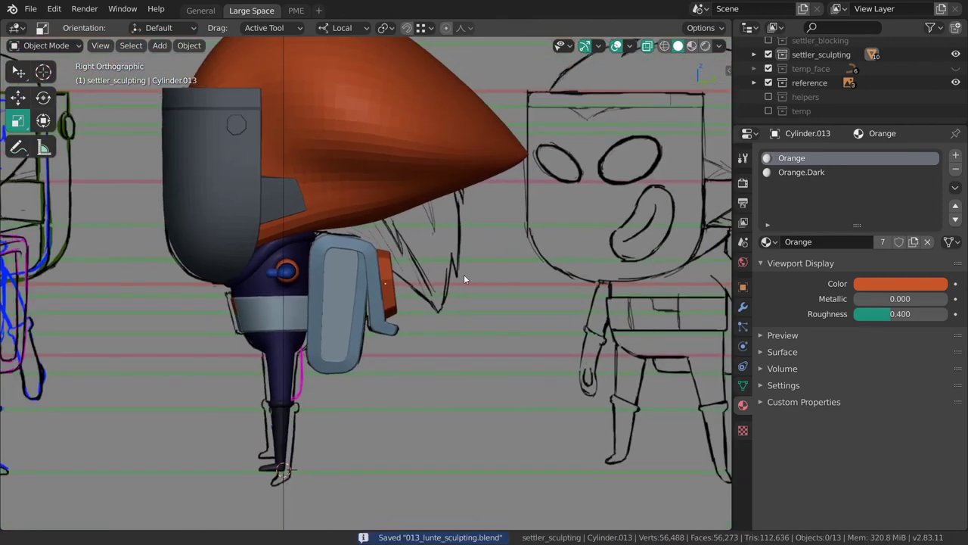
key(s)
key(Escape)
middle_drag(512, 331, 412, 287)
scroll(368, 281, up, 2)
middle_drag(421, 355, 369, 323)
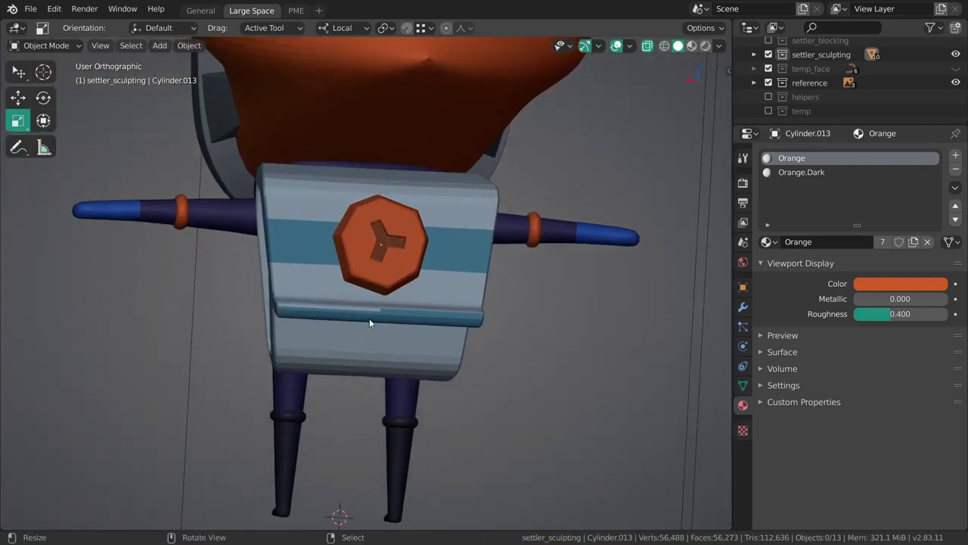
Step: Duplicate the backpack's Mirror modifier and apply the first copy to the mesh
scroll(368, 323, up, 2)
click(368, 317)
click(743, 307)
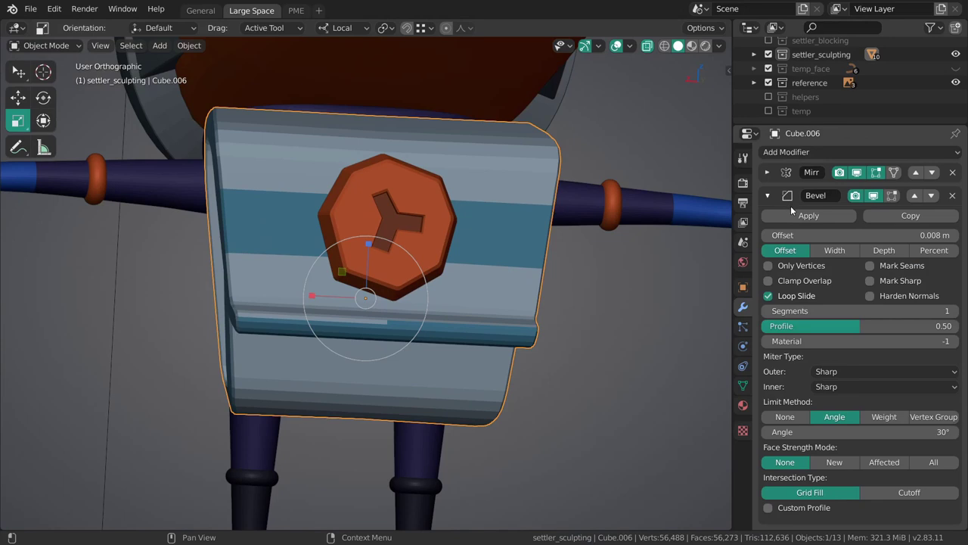
click(767, 173)
click(910, 192)
click(828, 192)
click(767, 173)
middle_drag(529, 295, 613, 272)
click(859, 173)
click(859, 172)
middle_drag(408, 318, 351, 324)
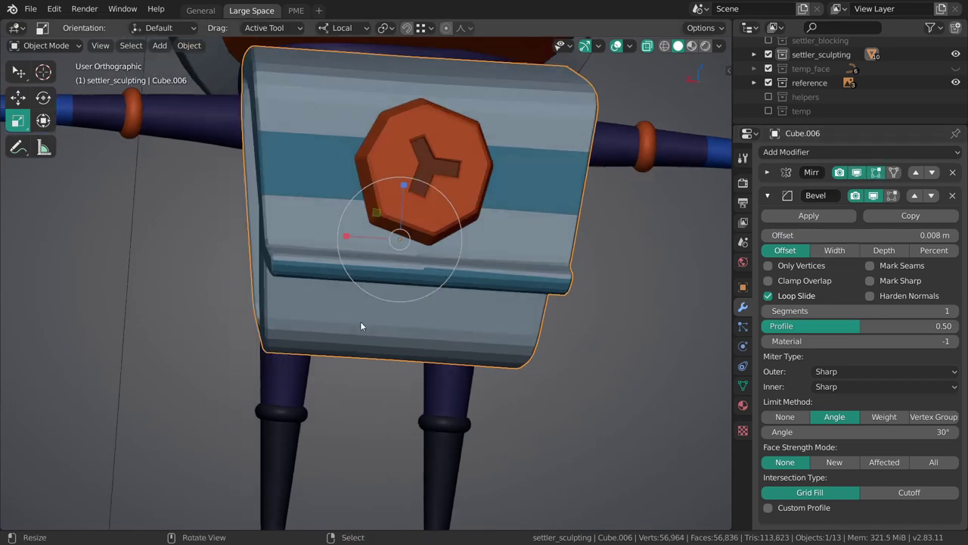
Step: Shift a vertical edge loop of the backpack along X by -0.014 m
key(Tab)
key(alt+a)
middle_drag(422, 268, 417, 260)
alt+click(418, 264)
key(w)
key(g)
key(x)
click(484, 268)
middle_drag(484, 269, 597, 284)
key(Tab)
Step: Apply the Bevel modifier and check the mesh with X-ray switched off
click(824, 216)
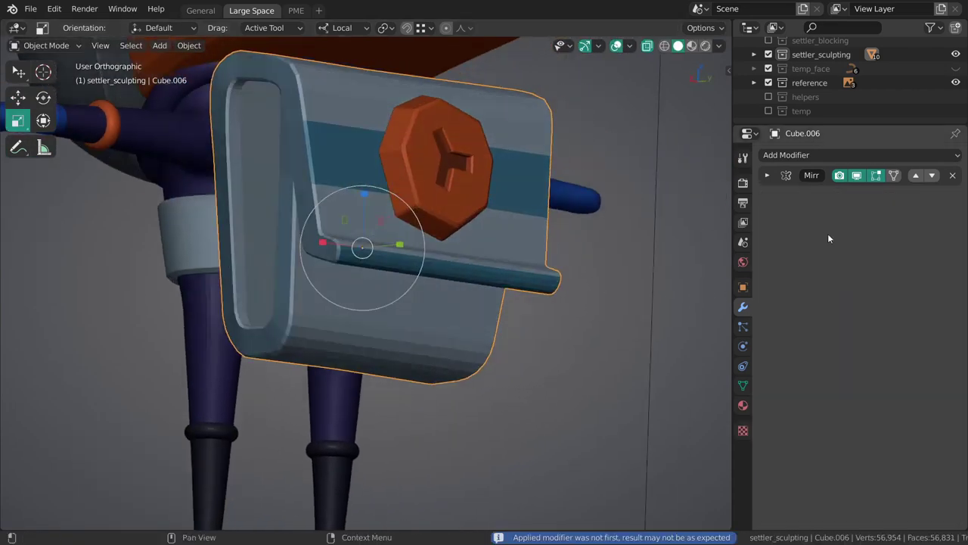
key(Tab)
middle_drag(361, 280, 397, 222)
scroll(445, 273, up, 6)
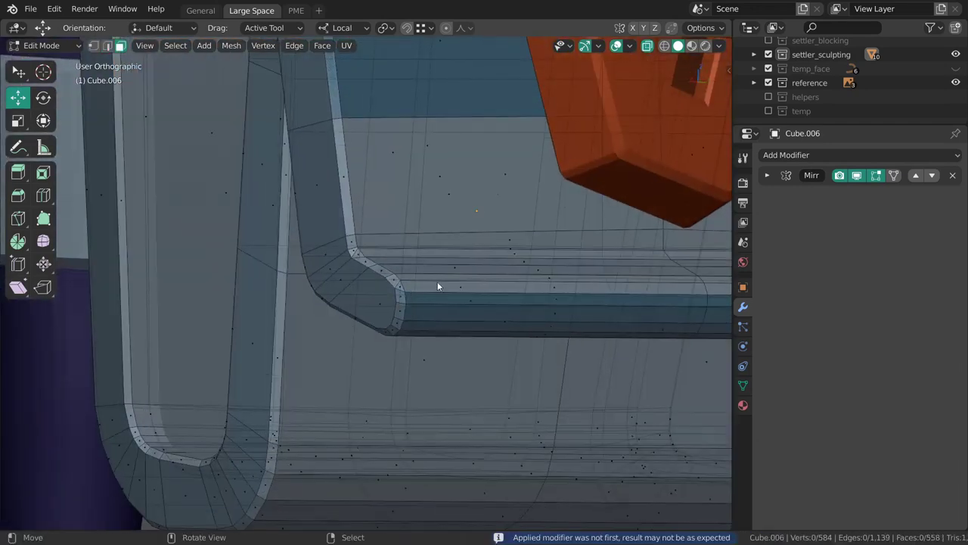
key(alt+z)
scroll(425, 286, down, 2)
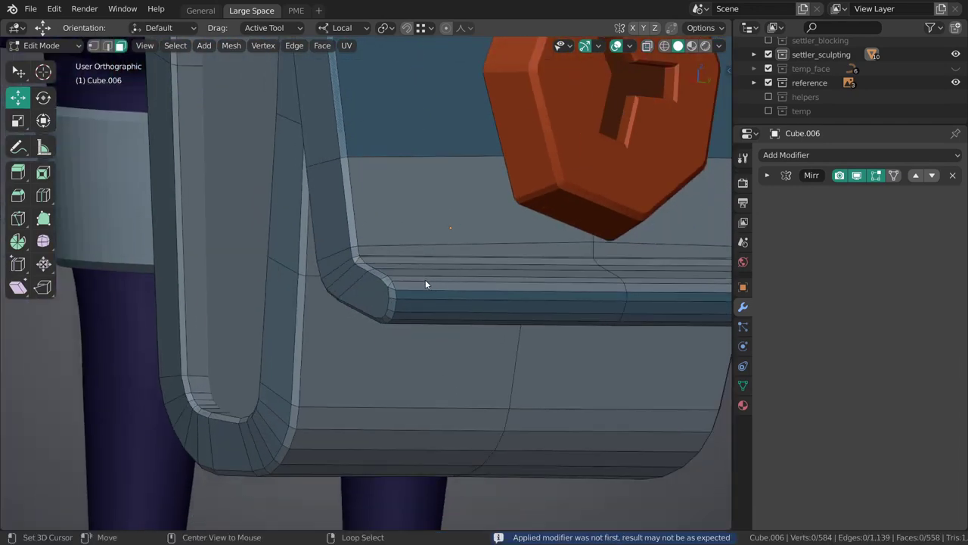
key(Tab)
Step: Re-enter Edit Mode and hide the mirrored half in the viewport
scroll(405, 303, up, 3)
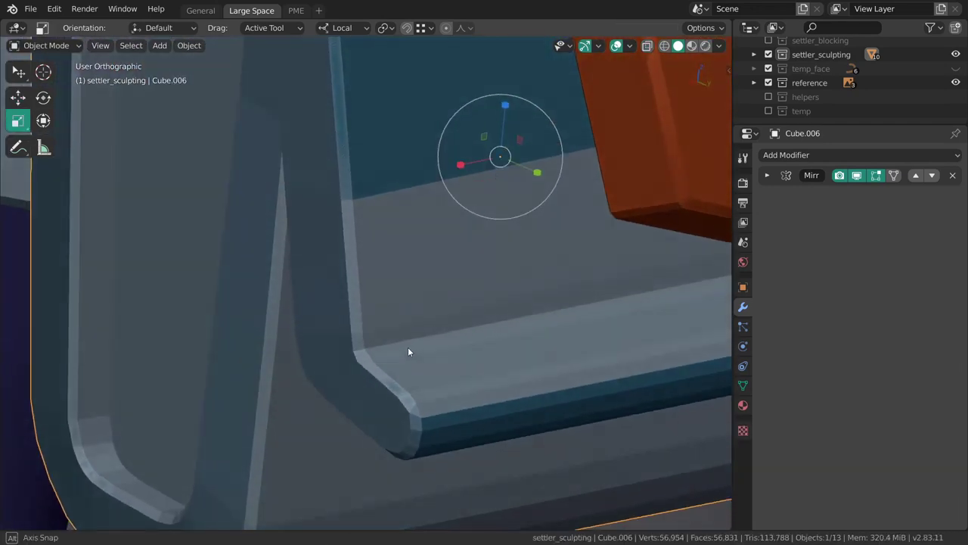
middle_drag(408, 346, 441, 335)
scroll(424, 382, up, 3)
scroll(439, 395, down, 2)
key(Tab)
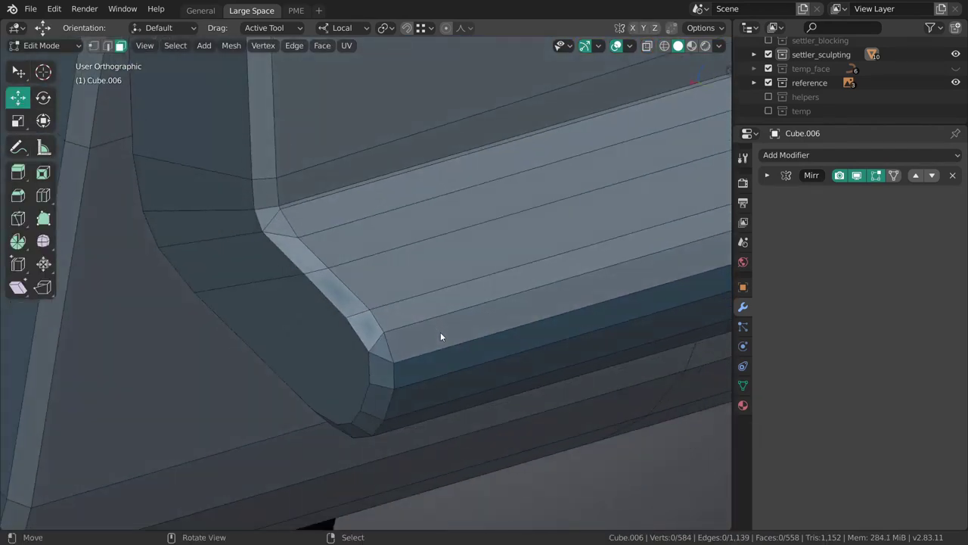
click(862, 176)
click(861, 175)
click(861, 175)
scroll(553, 352, down, 5)
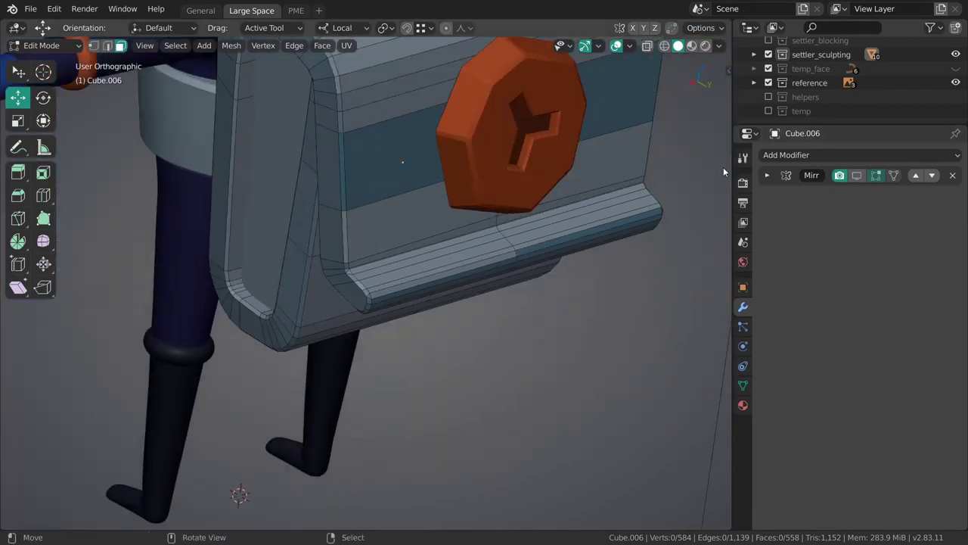
Step: Show the Mirror modifier's mirrored half again with X bisect enabled, then resume mesh editing
click(767, 175)
click(858, 175)
click(836, 230)
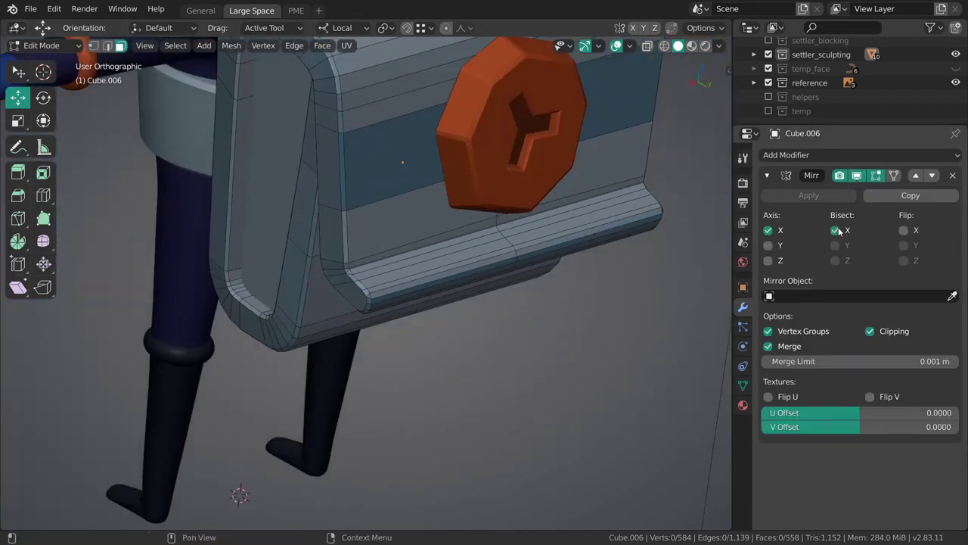
mouse_move(575, 280)
middle_down()
mouse_move(525, 295)
mouse_move(621, 240)
mouse_move(520, 273)
middle_up()
key(ctrl+Tab)
click(429, 277)
scroll(426, 363, up, 4)
key(Tab)
scroll(395, 327, up, 3)
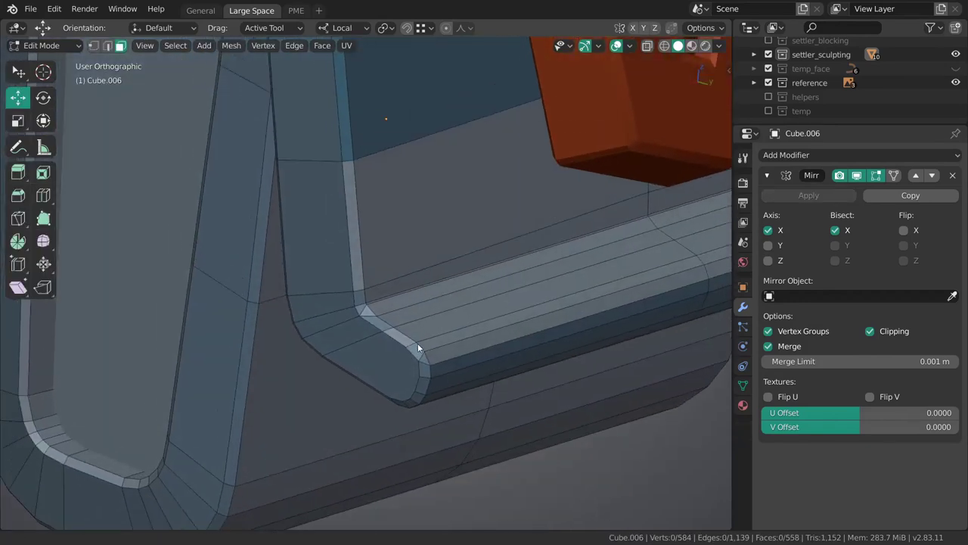
Step: Select the short corner face loop and a side edge loop on the seat
alt+click(424, 351)
alt+click(413, 348)
key(c)
key(Escape)
key(alt+a)
middle_drag(443, 335, 395, 307)
alt+click(375, 339)
alt+click(384, 348)
alt+shift+click(393, 354)
alt+shift+click(393, 351)
alt+shift+click(391, 356)
Step: Add the seat-bend loop, the bracket's top-rail loop and its corner faces to the selection
scroll(389, 291, down, 5)
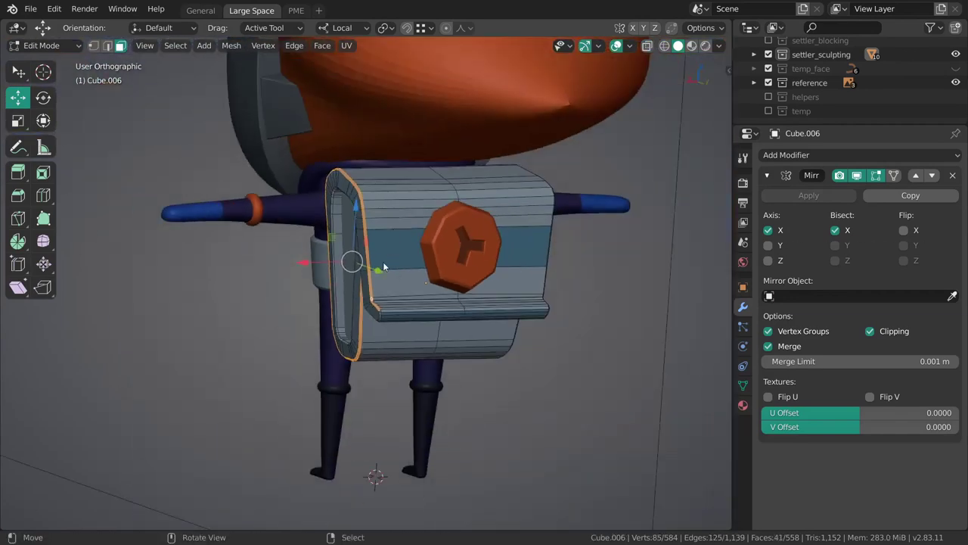
middle_drag(382, 272, 517, 233)
scroll(499, 283, up, 5)
middle_drag(500, 283, 435, 313)
alt+shift+click(435, 311)
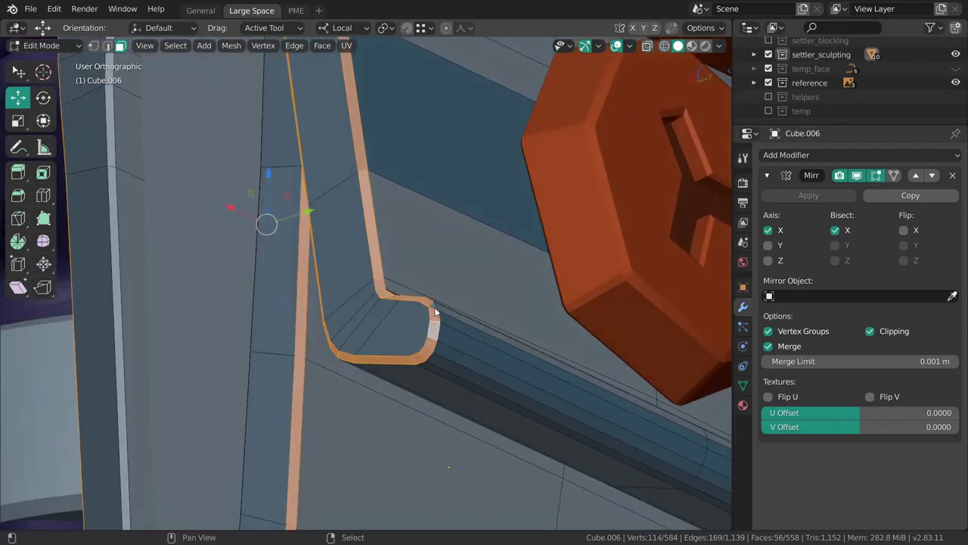
shift+click(435, 312)
middle_drag(419, 370, 529, 400)
scroll(413, 292, up, 4)
middle_drag(413, 292, 412, 155)
alt+shift+click(330, 129)
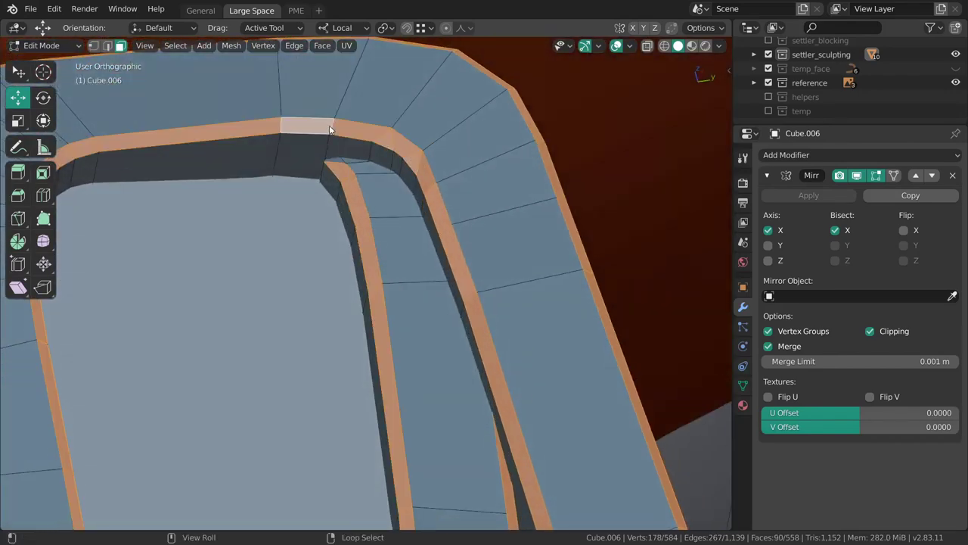
middle_drag(330, 129, 394, 286)
scroll(405, 183, up, 2)
scroll(393, 285, up, 4)
mouse_move(418, 367)
middle_down()
mouse_move(543, 183)
mouse_move(428, 372)
mouse_move(456, 227)
mouse_move(408, 332)
mouse_move(493, 280)
mouse_move(553, 309)
mouse_move(575, 267)
mouse_move(539, 237)
middle_up()
shift+click(622, 122)
Step: Use X-ray to add a hidden face, then return to Solid shading and show material slots
key(alt+z)
scroll(575, 151, down, 3)
shift+click(534, 291)
key(z)
click(609, 311)
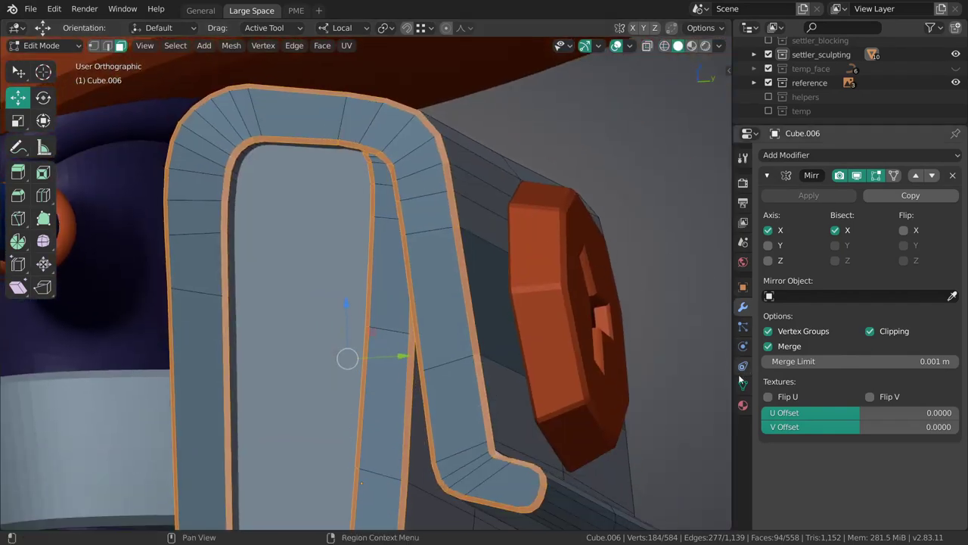
click(743, 405)
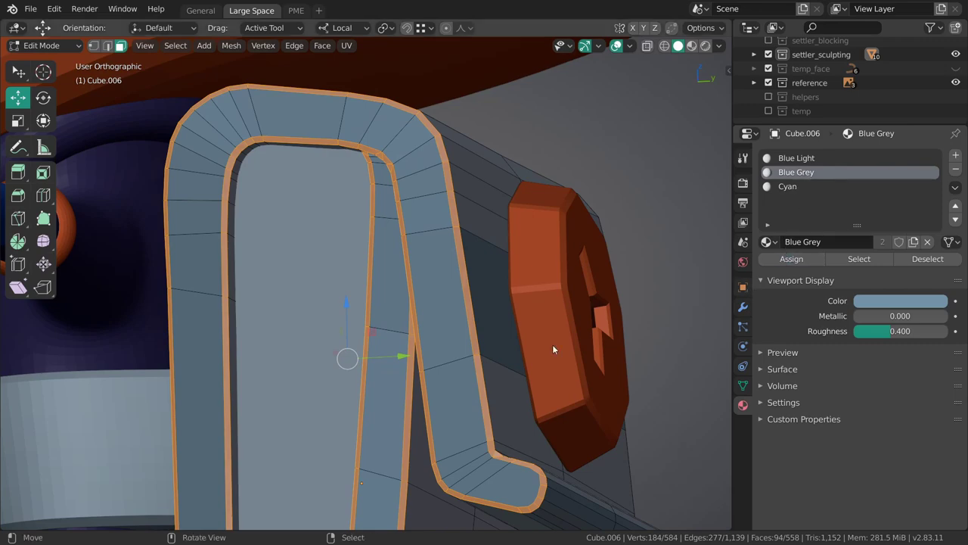
Step: In Object Mode, Shade Smooth every object in the scene and clear the selection
key(Tab)
mouse_move(527, 345)
middle_down()
mouse_move(418, 359)
mouse_move(479, 284)
mouse_move(460, 358)
mouse_move(453, 313)
mouse_move(432, 275)
mouse_move(429, 330)
mouse_move(470, 314)
mouse_move(455, 284)
mouse_move(443, 315)
mouse_move(454, 282)
mouse_move(476, 296)
mouse_move(415, 281)
mouse_move(508, 326)
middle_up()
key(a)
right_click(448, 282)
click(447, 281)
key(KP_3)
key(alt+a)
Step: Save the file and frame the view on the helmet's V-shaped notch
scroll(508, 325, down, 3)
key(ctrl+s)
scroll(504, 309, down, 1)
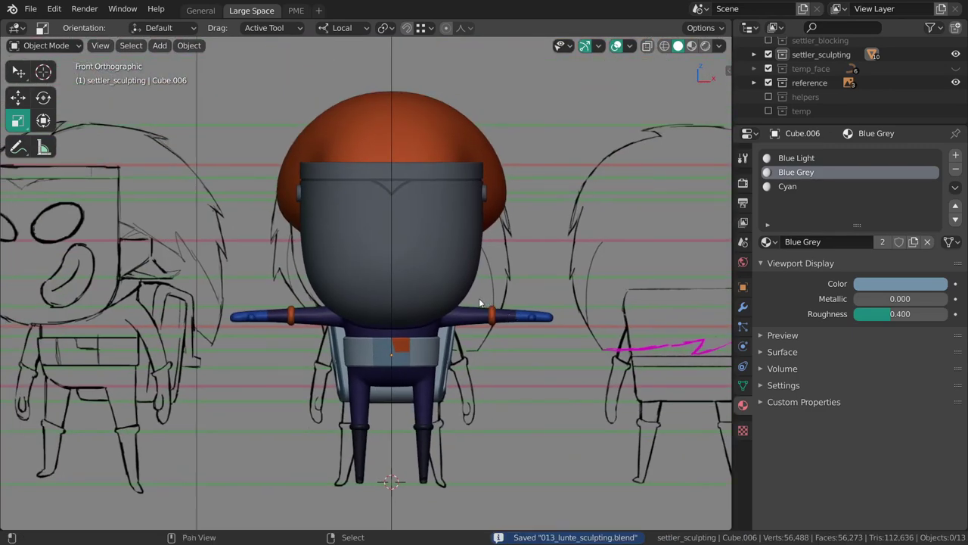
alt+middle_click(393, 188)
scroll(424, 302, up, 5)
scroll(432, 277, down, 1)
middle_drag(432, 277, 417, 264)
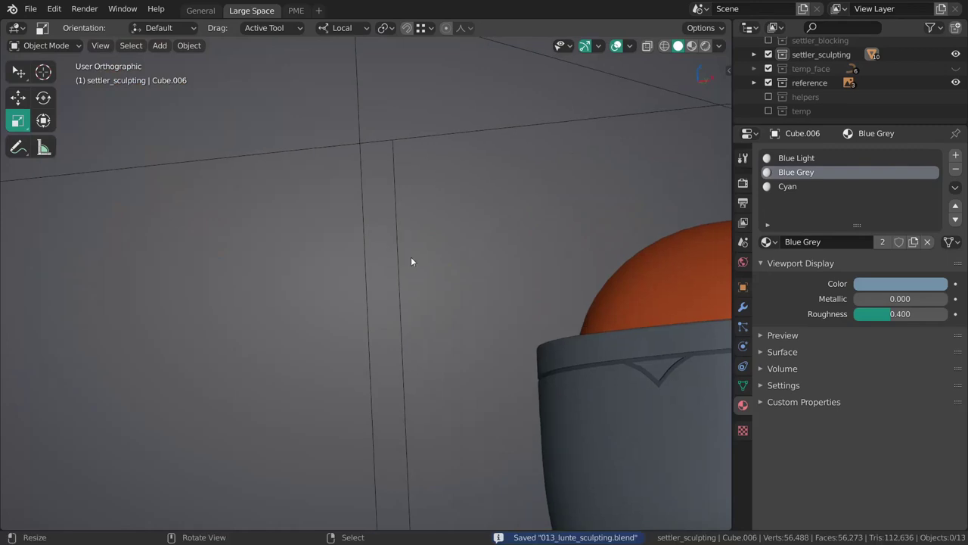
scroll(416, 263, down, 2)
alt+middle_click(648, 378)
scroll(565, 261, up, 3)
Step: Edit helmet Cube.005 and bevel the notch corner edge to a narrow width
click(464, 274)
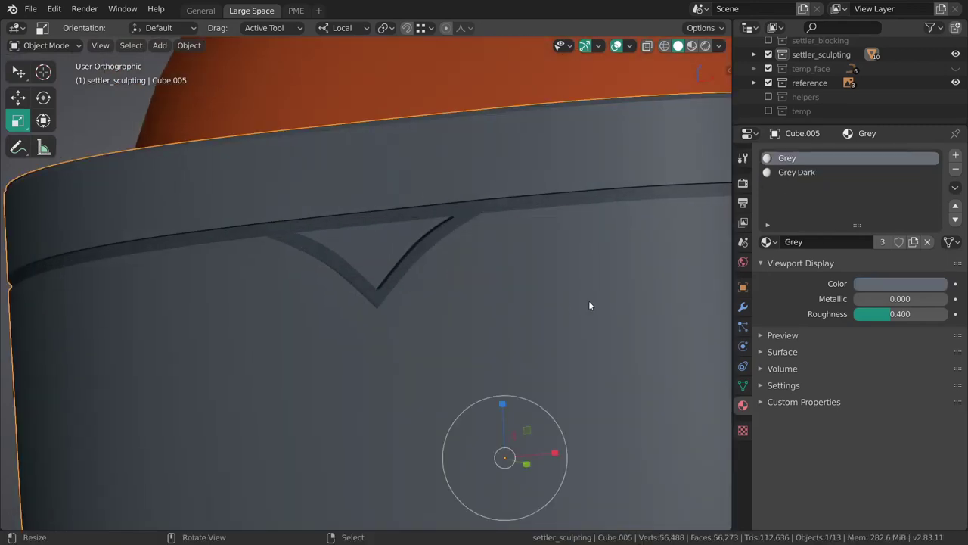
key(ctrl+Tab)
click(491, 274)
scroll(484, 299, up, 2)
middle_drag(530, 275, 460, 297)
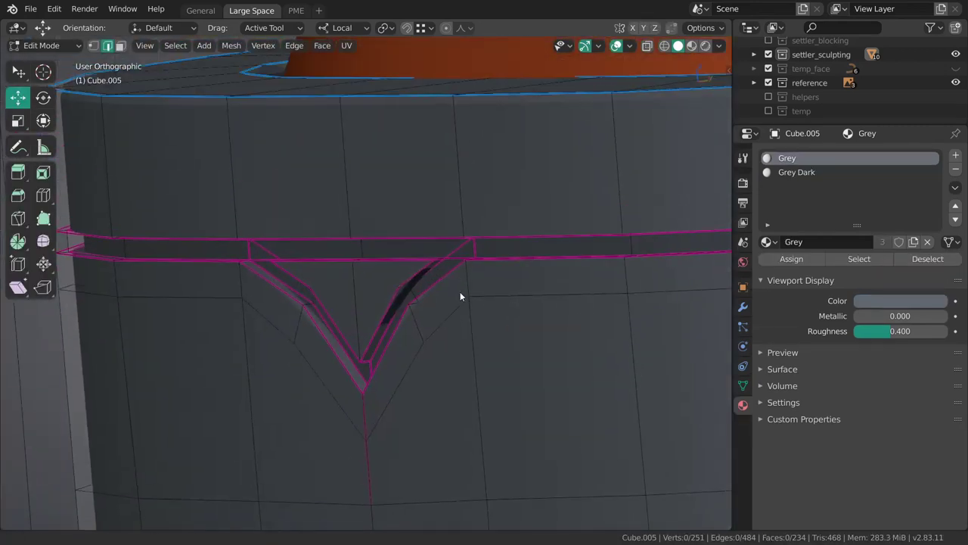
scroll(466, 280, up, 2)
click(478, 264)
middle_drag(478, 264, 473, 319)
key(ctrl+b)
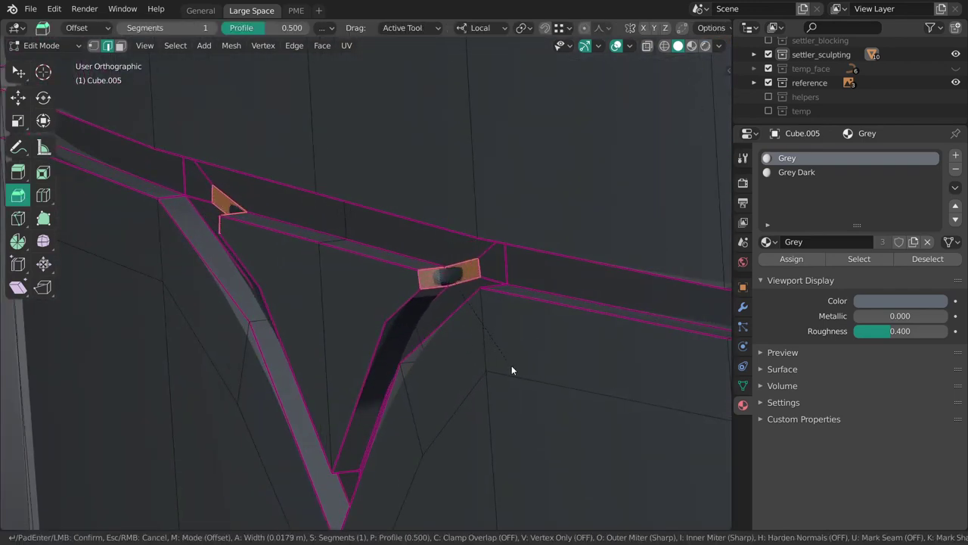
click(516, 363)
Step: Crease the notch edge with Shift+E and check the result in Object Mode
middle_drag(517, 364, 491, 288)
click(522, 307)
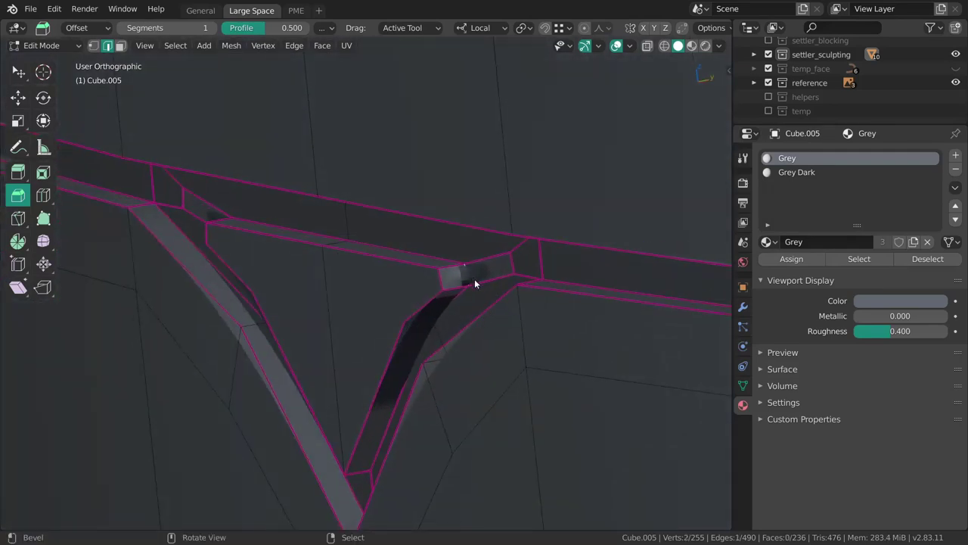
key(shift+e)
click(529, 322)
key(Tab)
scroll(454, 318, down, 4)
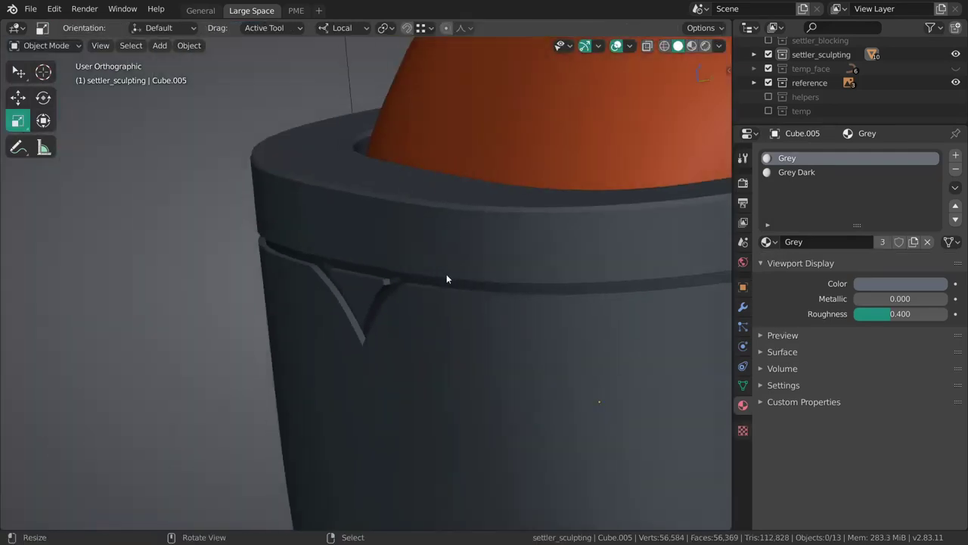
scroll(444, 285, up, 3)
Step: Assign the Grey Dark material to the selected notch faces
key(Tab)
scroll(534, 232, up, 4)
key(3)
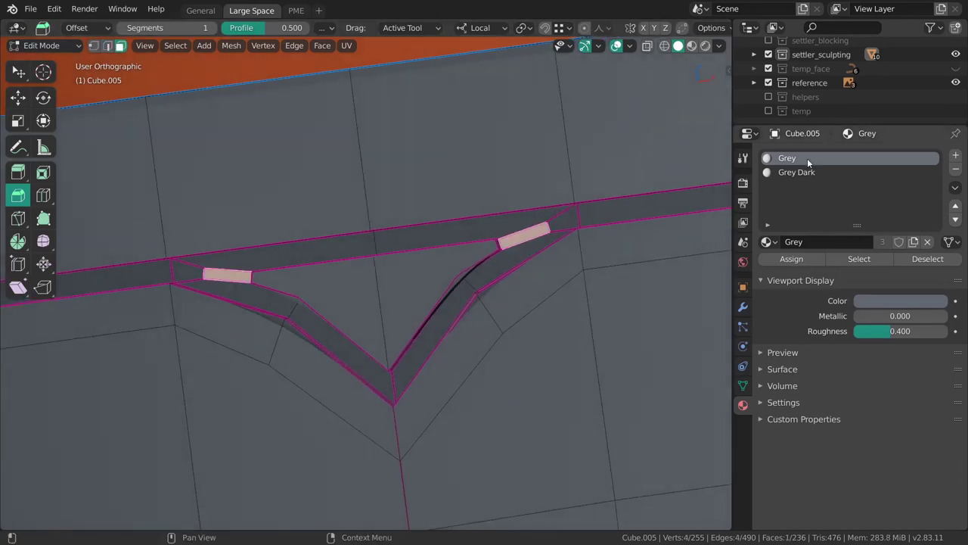
click(796, 172)
click(791, 259)
key(Tab)
Step: Inspect the finished helmet rim and notch, return to Edit Mode and save the file
middle_drag(507, 311, 441, 302)
scroll(441, 303, down, 6)
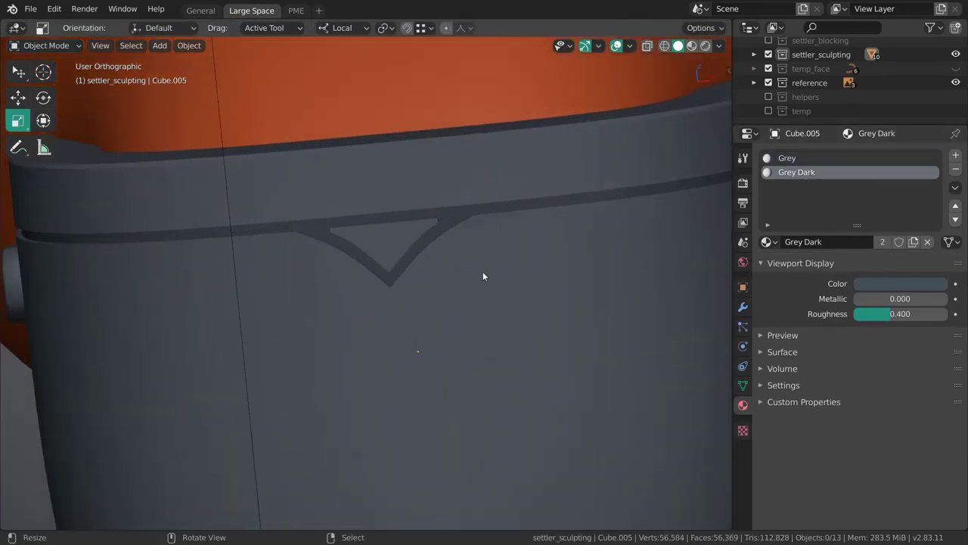
mouse_move(484, 275)
middle_down()
mouse_move(479, 282)
mouse_move(517, 316)
middle_up()
scroll(479, 288, down, 2)
scroll(495, 315, up, 2)
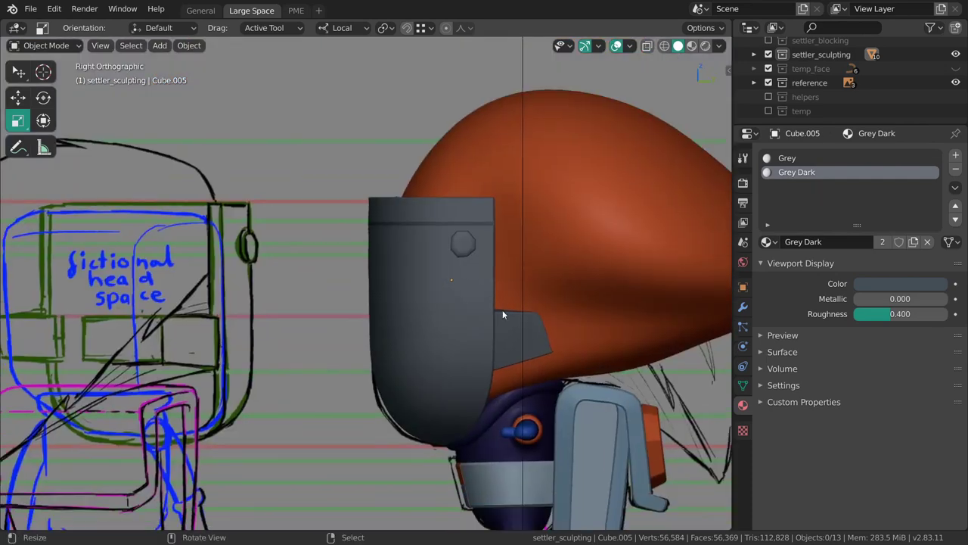
scroll(451, 287, up, 4)
middle_drag(454, 287, 495, 298)
scroll(441, 249, up, 2)
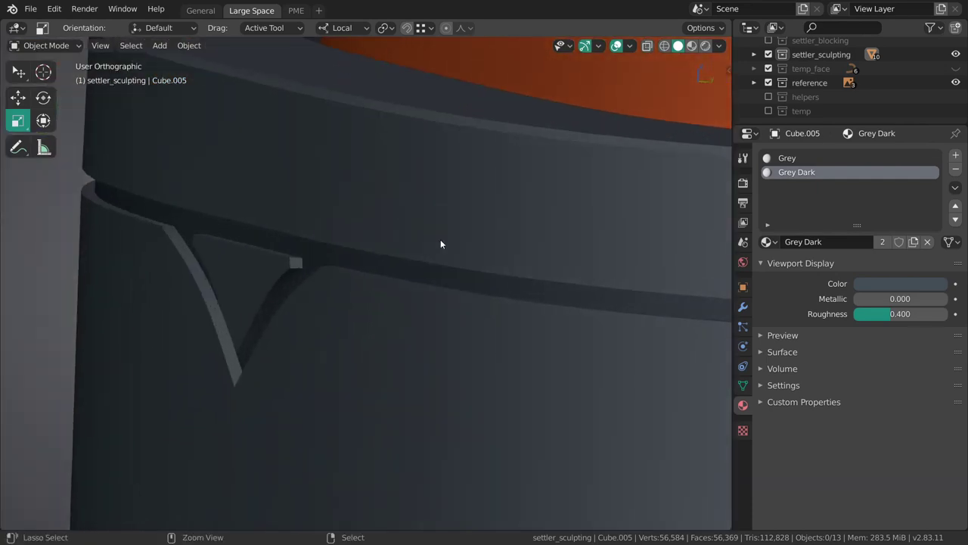
middle_drag(441, 249, 426, 310)
key(ctrl+Tab)
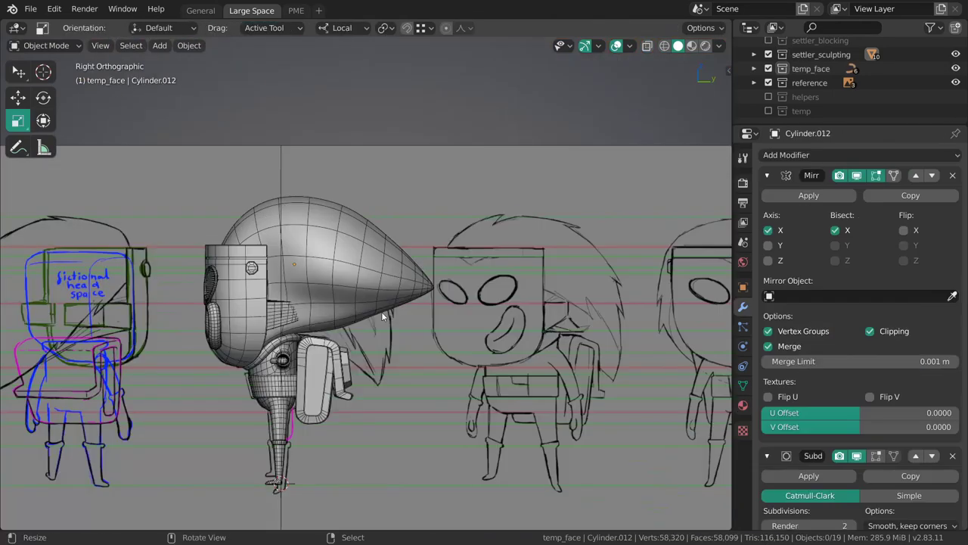
scroll(382, 317, down, 1)
key(ctrl+s)
middle_drag(432, 254, 563, 259)
Step: Inspect the head's cheek and eye curves and switch viewport shading to colour by material
key(KP_5)
scroll(472, 287, up, 5)
middle_drag(472, 288, 484, 281)
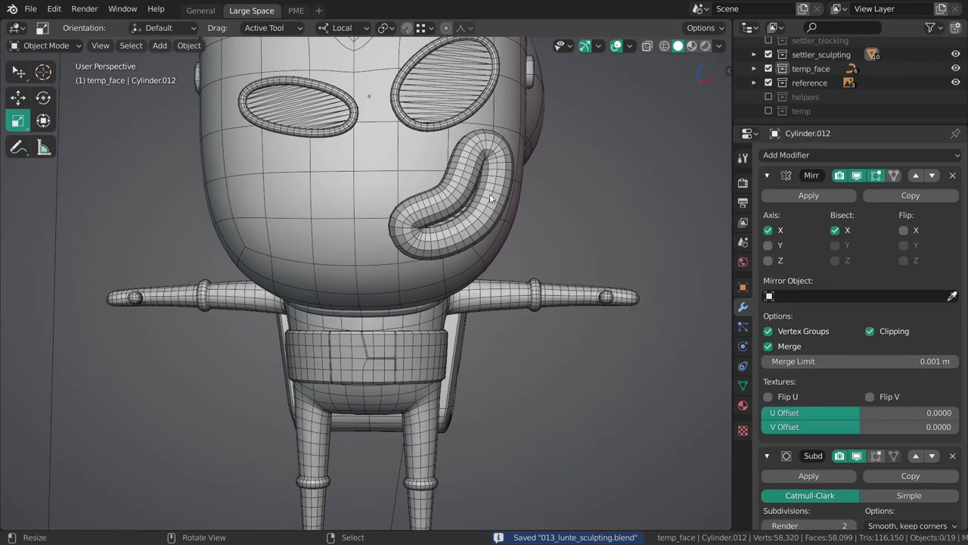
click(454, 240)
middle_drag(454, 240, 436, 256)
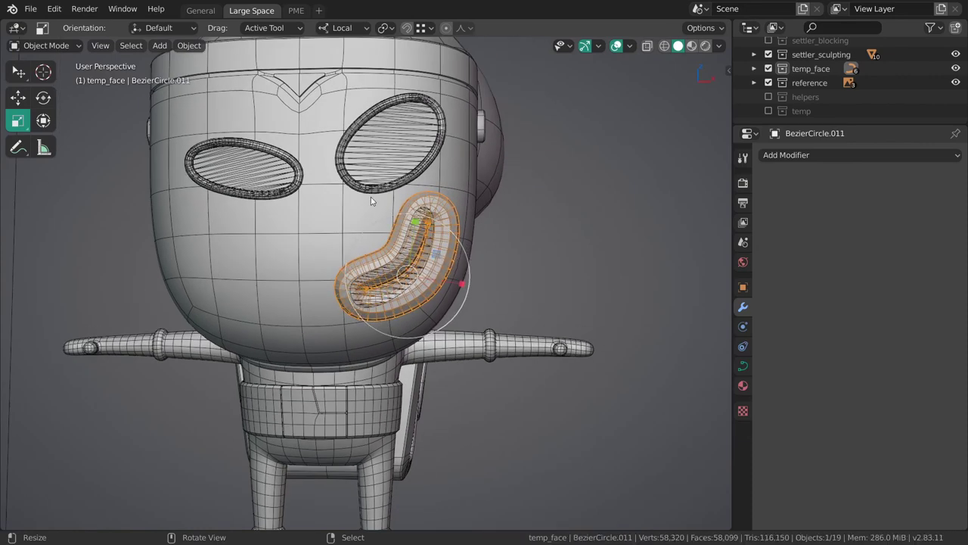
click(397, 189)
mouse_move(397, 189)
middle_down()
mouse_move(396, 268)
mouse_move(434, 271)
middle_up()
click(719, 45)
click(657, 203)
scroll(374, 300, up, 2)
click(404, 332)
middle_drag(408, 345, 482, 237)
Step: Edit the arm Cylinder.009 and delete the faces of the separate ring
alt+middle_click(551, 410)
scroll(521, 351, up, 2)
click(413, 284)
scroll(426, 315, up, 5)
key(Tab)
middle_drag(475, 330, 435, 320)
key(l)
key(x)
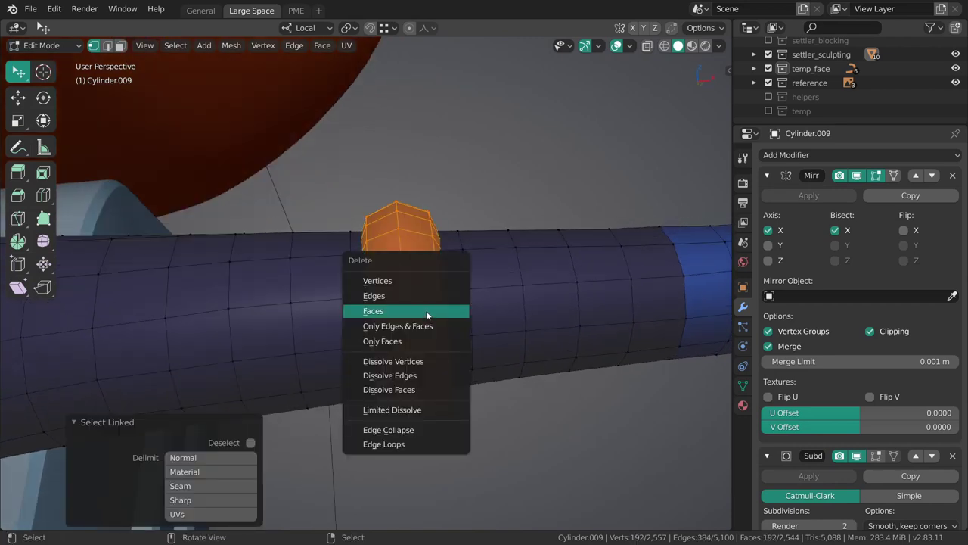
click(422, 314)
middle_drag(420, 323, 419, 334)
key(ctrl+z)
key(l)
key(x)
click(408, 303)
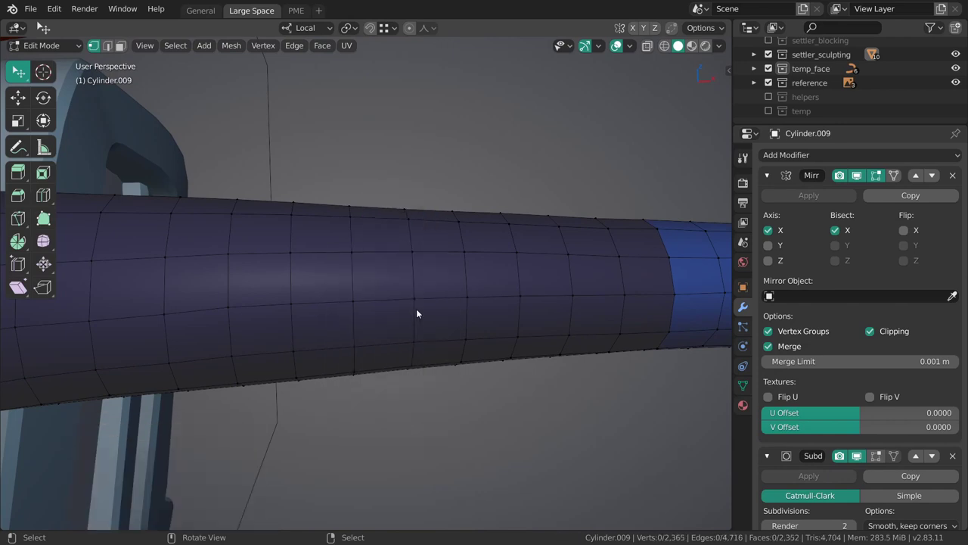
Step: Slide the arm's edge loops to mark where the band starts and ends
alt+click(410, 303)
key(shift+space)
key(g)
key(g)
key(g)
click(417, 300)
key(alt+a)
alt+click(356, 295)
click(357, 293)
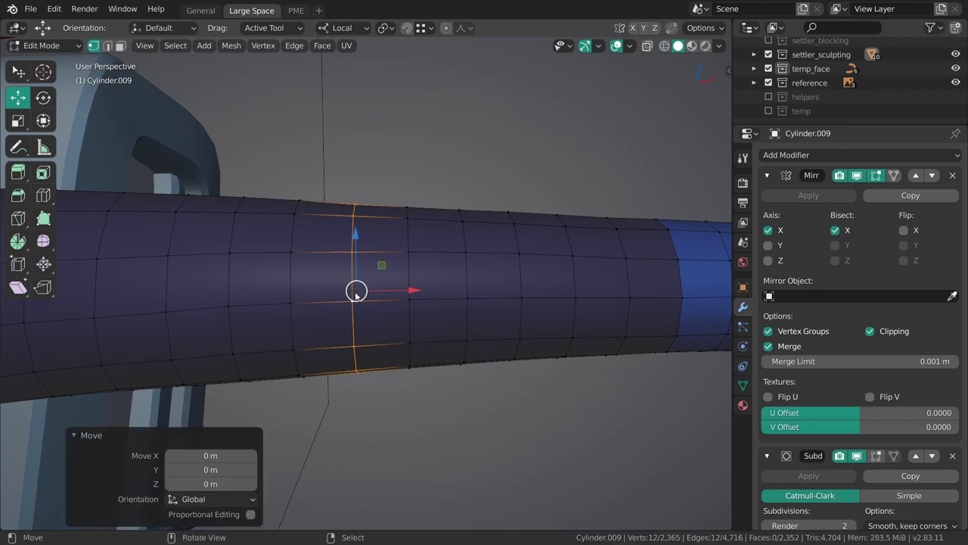
key(g)
key(g)
click(361, 290)
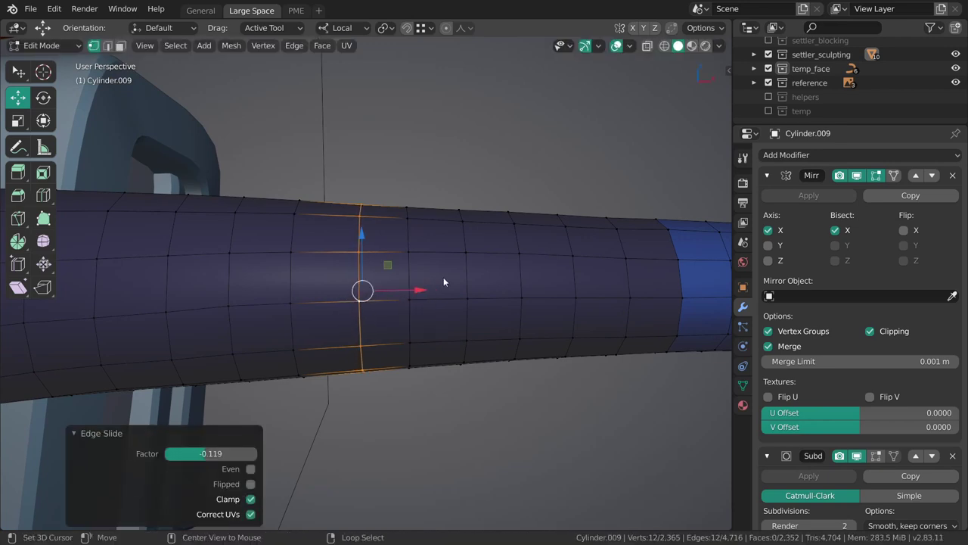
alt+click(464, 289)
key(g)
key(g)
click(405, 293)
key(alt+a)
Step: Extrude the two band face loops along their normals into a raised collar
key(3)
alt+click(386, 298)
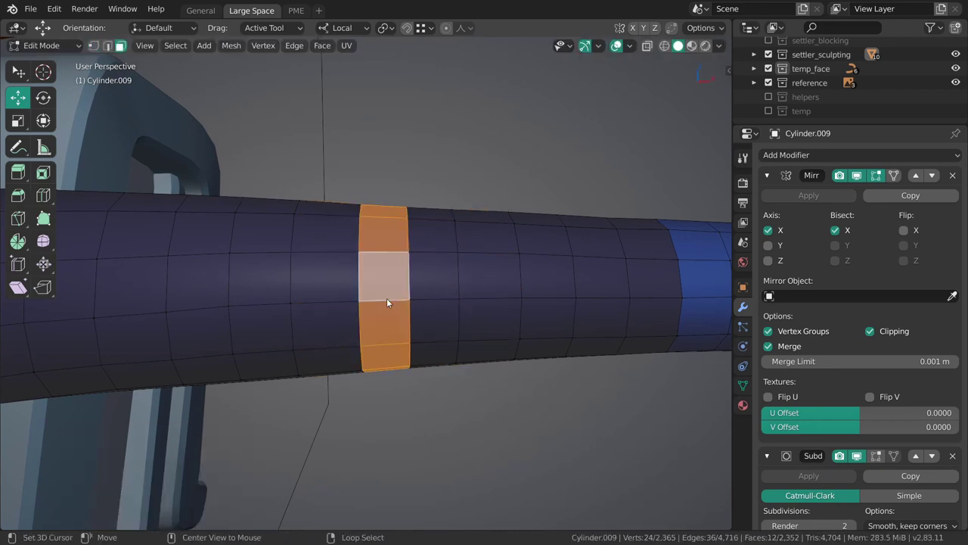
alt+shift+click(432, 311)
mouse_move(434, 312)
middle_down()
mouse_move(429, 284)
mouse_move(418, 303)
mouse_move(438, 310)
middle_up()
key(alt+e)
click(437, 325)
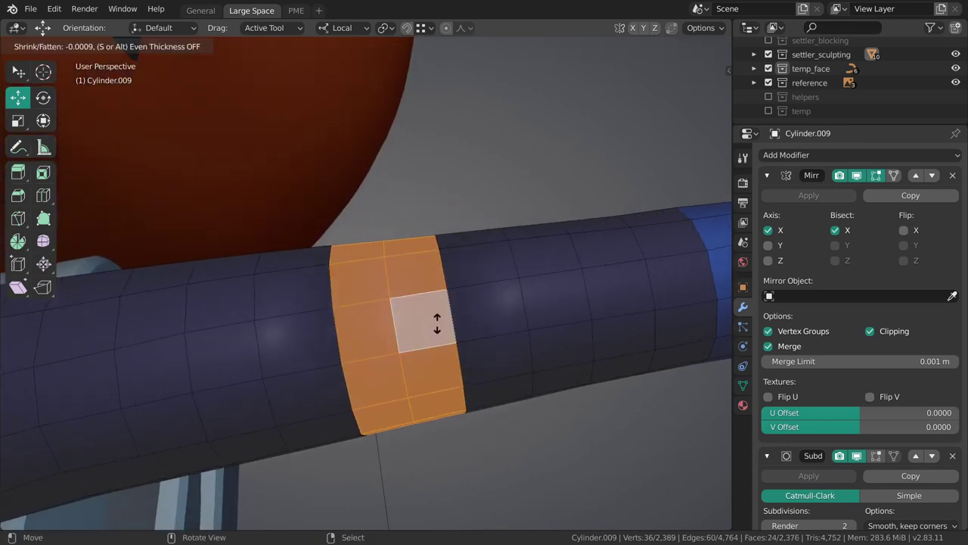
click(426, 241)
Step: Select the collar band's left and right rim edge loops
middle_drag(426, 241, 368, 265)
key(2)
alt+right_click(344, 291)
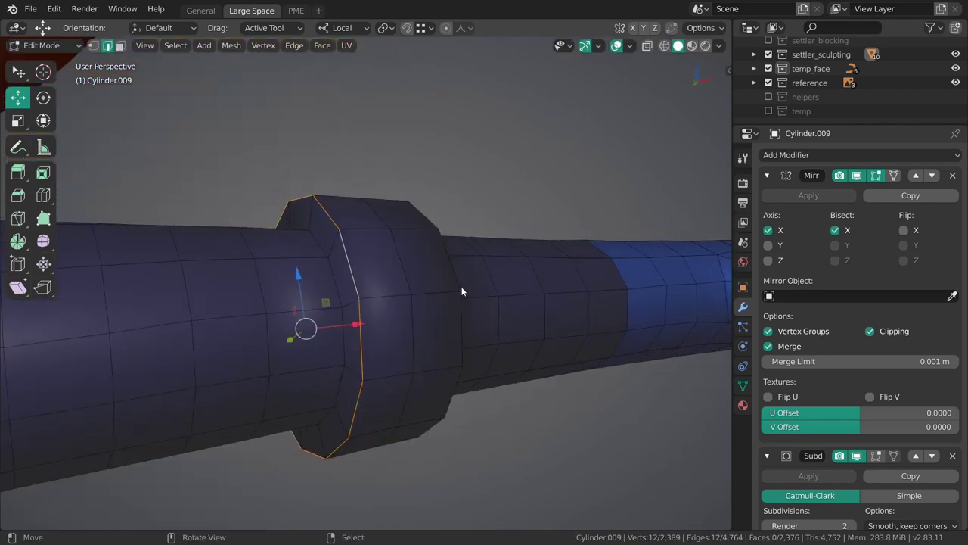
alt+shift+right_click(446, 303)
middle_drag(446, 318, 460, 301)
Step: Bevel the band's rim edge loops with two segments
key(ctrl+b)
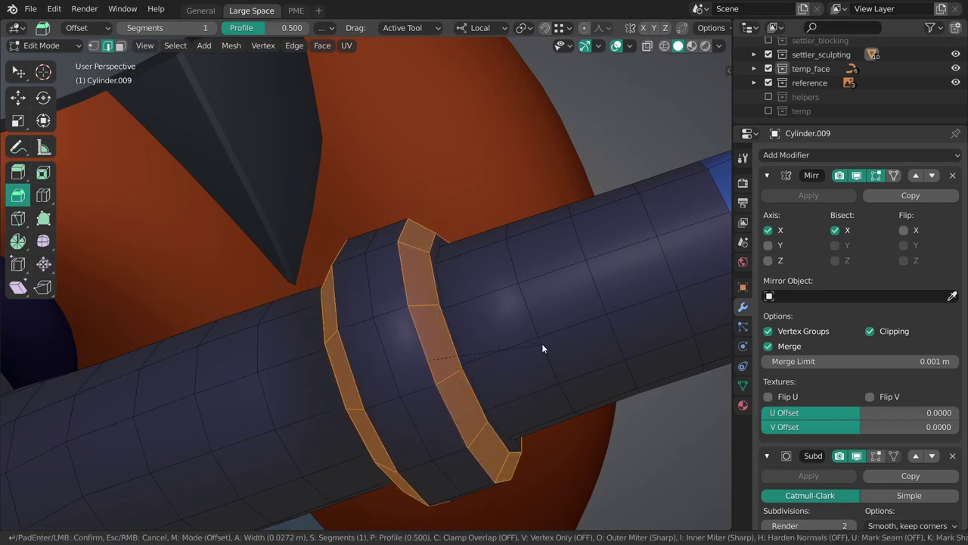
scroll(552, 346, up, 1)
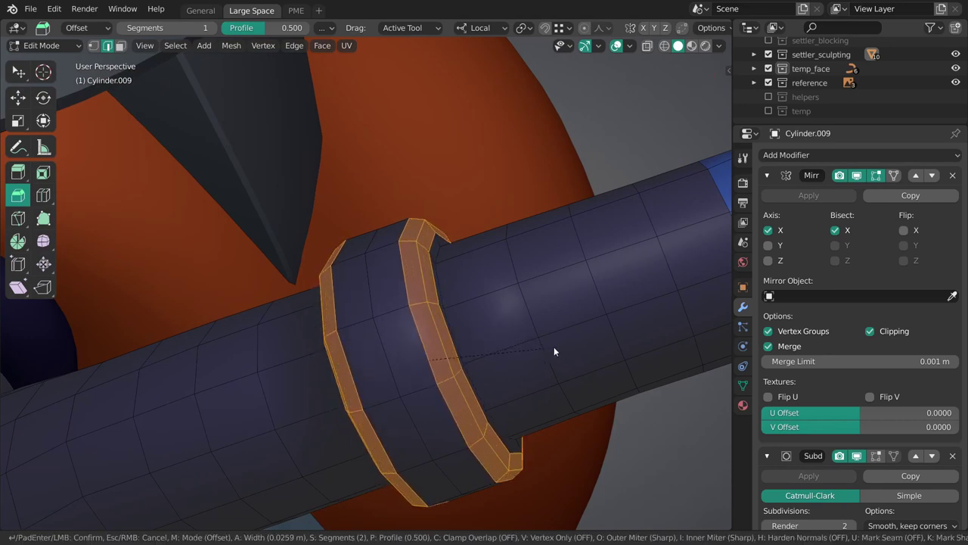
click(556, 355)
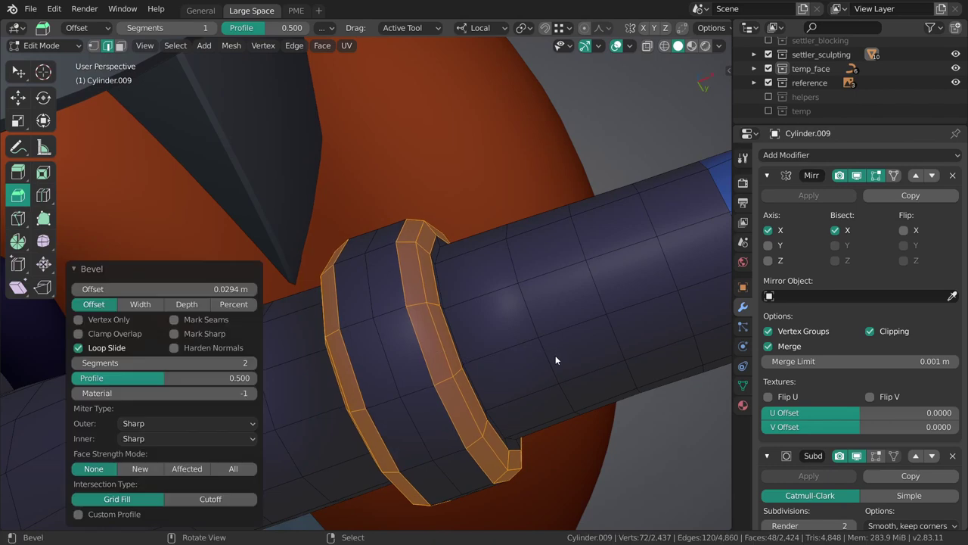
middle_drag(556, 355, 418, 278)
Step: Scale pairs of band edge loops along the arm to narrow the band
alt+click(421, 296)
alt+shift+click(346, 283)
key(shift+space)
key(s)
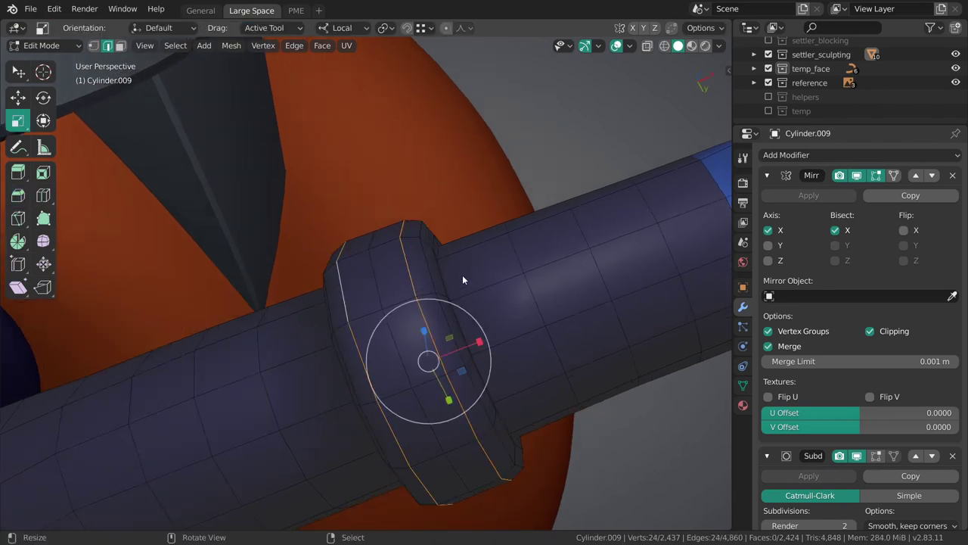
drag(482, 345, 465, 343)
alt+click(435, 281)
alt+shift+click(337, 316)
middle_drag(337, 316, 454, 303)
drag(448, 345, 454, 345)
key(alt+a)
middle_drag(454, 344, 379, 280)
Step: Slide one band edge loop along the band and check the result in Object Mode
alt+click(391, 277)
middle_drag(494, 279, 437, 324)
key(g)
key(g)
click(449, 270)
key(g)
key(g)
key(Escape)
key(alt+a)
key(ctrl+Tab)
click(417, 294)
Step: Shrink/fatten the band's middle loop by 0.0051 m to form a subtle groove
key(Tab)
alt+click(385, 268)
key(shift+space)
mouse_move(443, 286)
mouse_down()
mouse_move(444, 277)
mouse_move(427, 277)
mouse_up()
key(ctrl+z)
key(alt+s)
click(444, 244)
key(alt+s)
click(417, 239)
middle_drag(417, 239, 488, 302)
key(ctrl+Tab)
click(376, 345)
Step: Back in Edit Mode, select the face loop around the bulge
middle_drag(417, 293, 301, 306)
key(Tab)
middle_drag(357, 274, 385, 309)
alt+click(394, 300)
Step: Assign the Orange material to the band's three face loops and check it in Object Mode
alt+shift+click(408, 311)
alt+shift+click(374, 307)
click(743, 405)
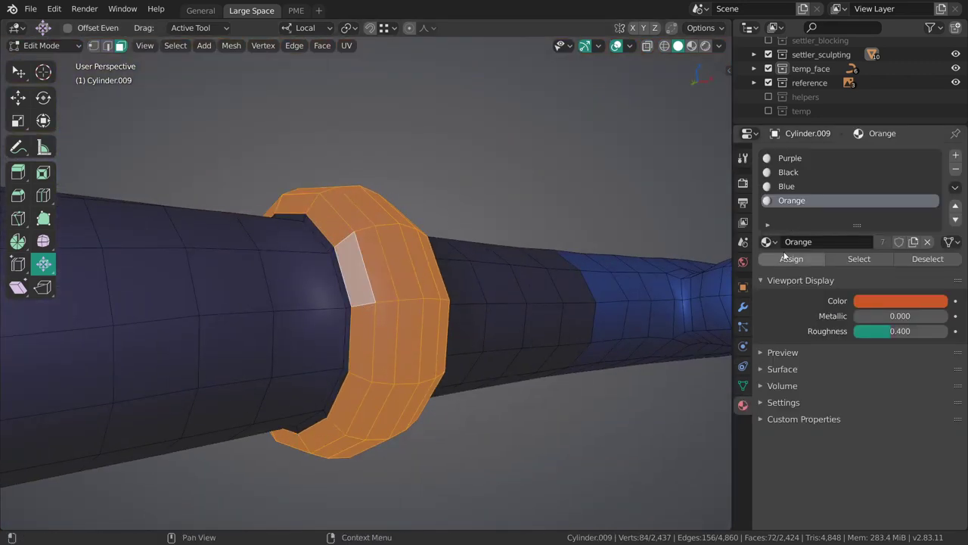
click(792, 259)
key(alt+a)
key(ctrl+Tab)
click(383, 300)
Step: Add loop cuts on the band and on the arm beside it
key(ctrl+Tab)
click(533, 312)
middle_drag(379, 280, 288, 304)
key(ctrl+r)
drag(287, 304, 289, 304)
middle_drag(289, 304, 448, 279)
drag(496, 306, 469, 310)
middle_drag(469, 310, 365, 298)
Step: Select the inner step's face loops on both sides of the band
key(3)
alt+click(352, 310)
key(w)
middle_drag(489, 320, 443, 303)
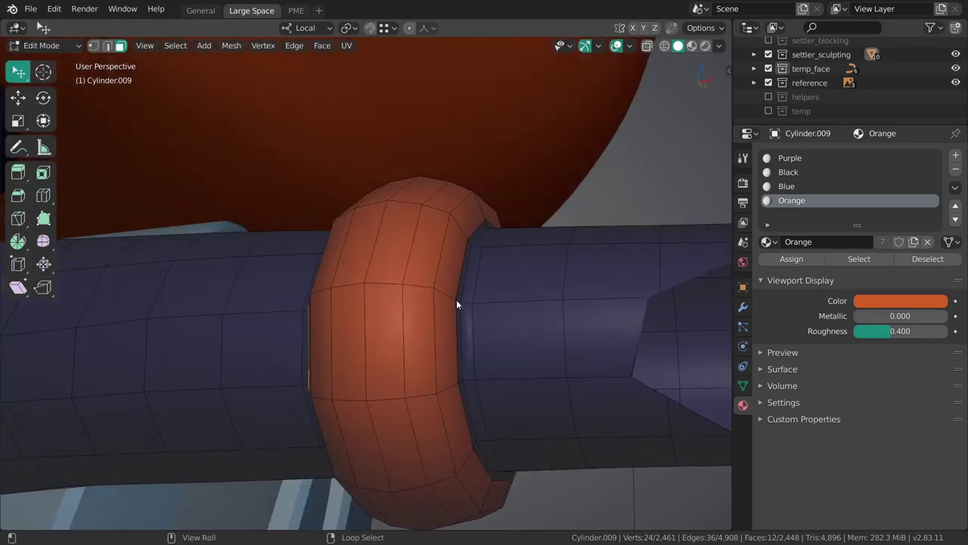
alt+shift+click(456, 304)
scroll(519, 276, up, 2)
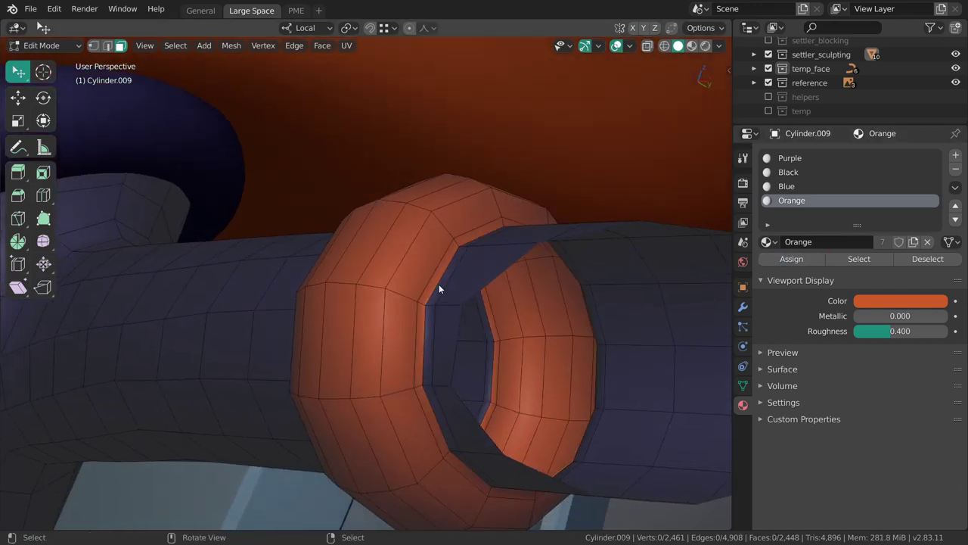
Step: Return to Object Mode and view the character from the front
key(Tab)
mouse_move(438, 283)
middle_down()
mouse_move(472, 318)
mouse_move(462, 289)
mouse_move(407, 306)
middle_up()
scroll(401, 342, down, 5)
middle_drag(434, 244, 389, 391)
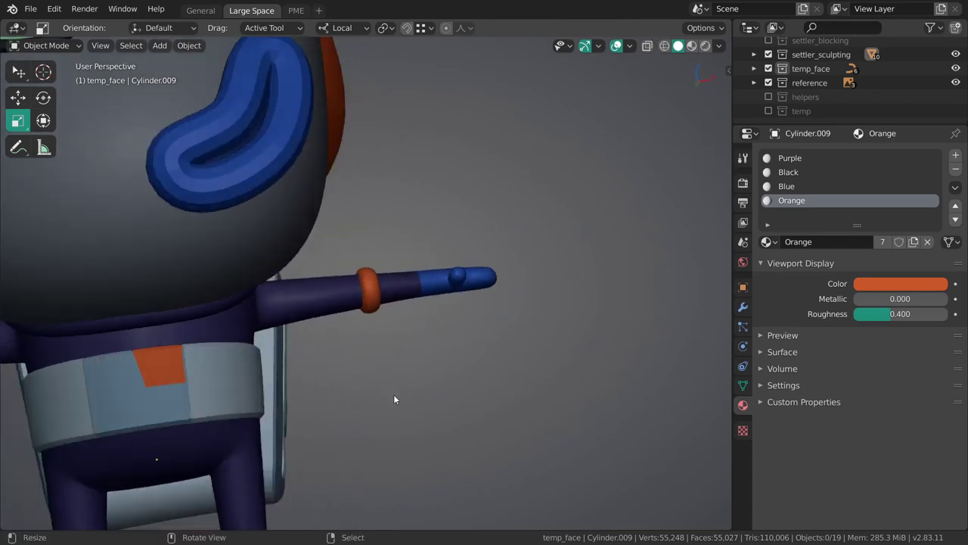
key(KP_1)
scroll(368, 309, up, 2)
scroll(368, 310, up, 3)
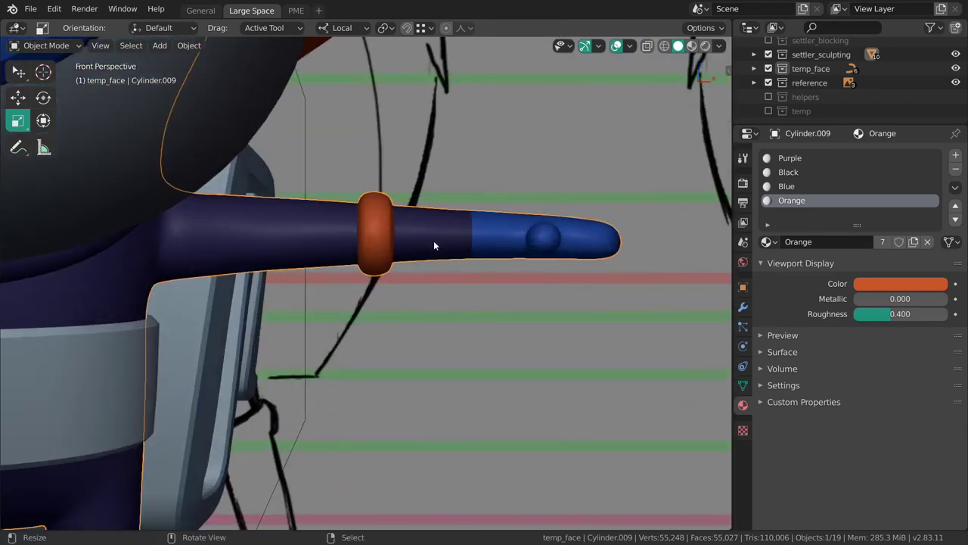
Step: Select the dark forearm face loops up to the orange ring and give them the Blue material
key(Tab)
scroll(472, 275, up, 2)
alt+click(446, 274)
ctrl+click(389, 268)
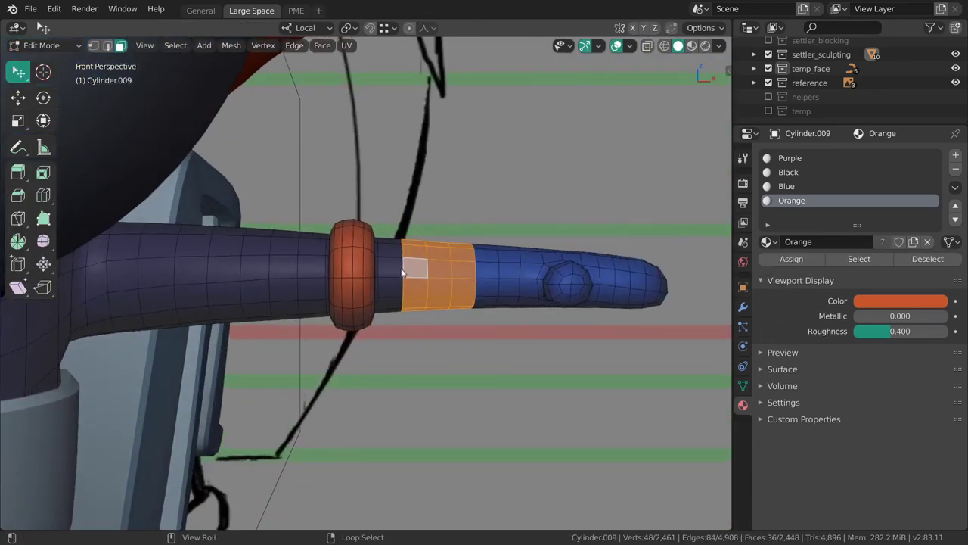
alt+shift+click(404, 268)
scroll(449, 317, up, 3)
key(ctrl+z)
middle_drag(449, 316, 390, 272)
alt+shift+click(381, 264)
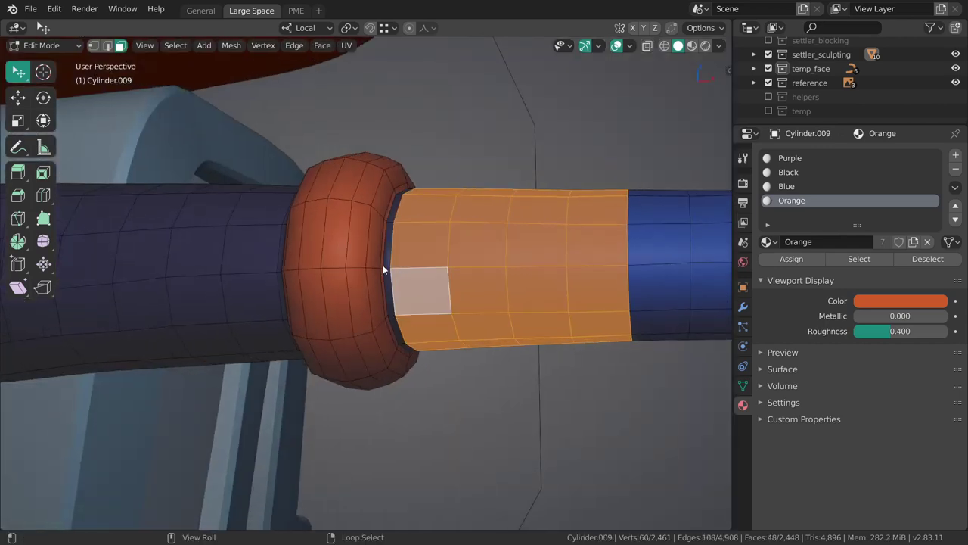
alt+shift+click(383, 266)
click(787, 186)
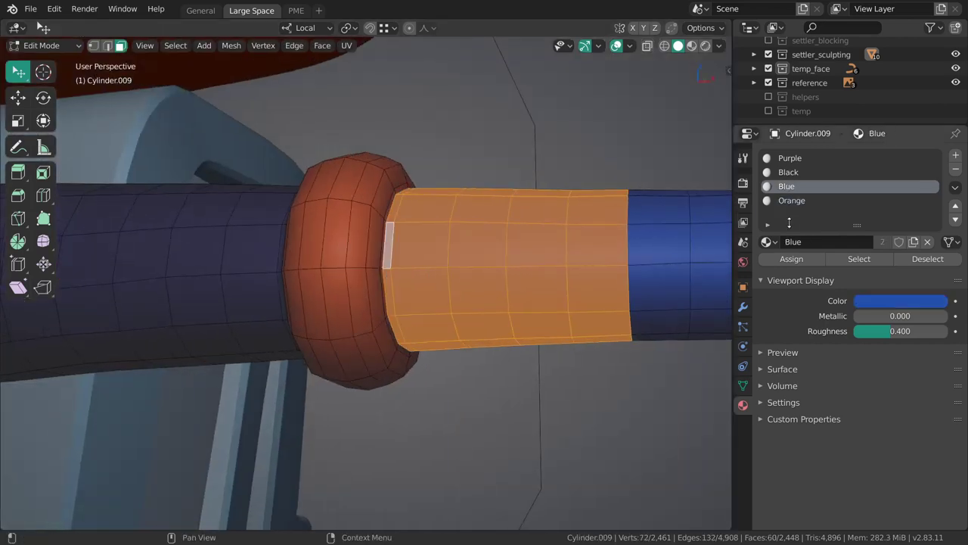
Step: Apply the Blue material to the selected forearm faces and save the file
click(791, 259)
key(Tab)
scroll(390, 336, down, 8)
middle_drag(360, 256, 380, 300)
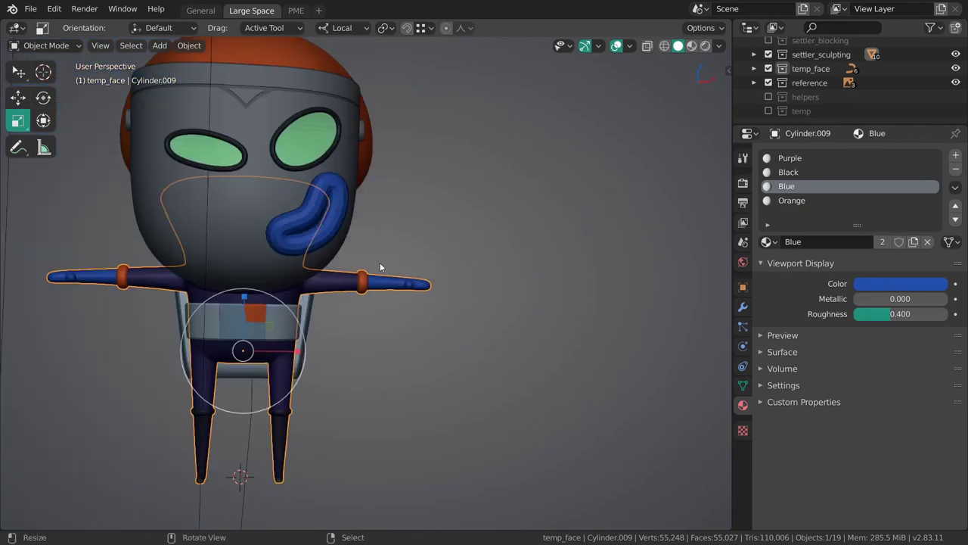
scroll(379, 299, up, 1)
middle_drag(426, 358, 417, 279)
scroll(417, 280, up, 5)
key(ctrl+s)
Step: Pull the orange arm ring's inner edge loop slightly inward
scroll(409, 417, down, 1)
shift+middle_drag(409, 417, 408, 290)
scroll(485, 209, up, 3)
middle_drag(485, 209, 505, 220)
scroll(456, 326, up, 5)
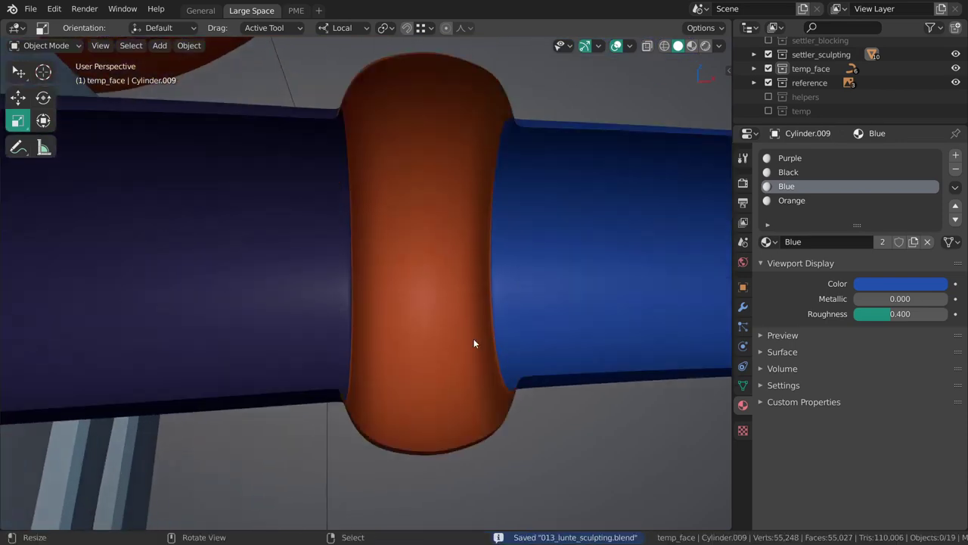
middle_drag(456, 326, 396, 270)
key(Tab)
middle_drag(510, 292, 327, 280)
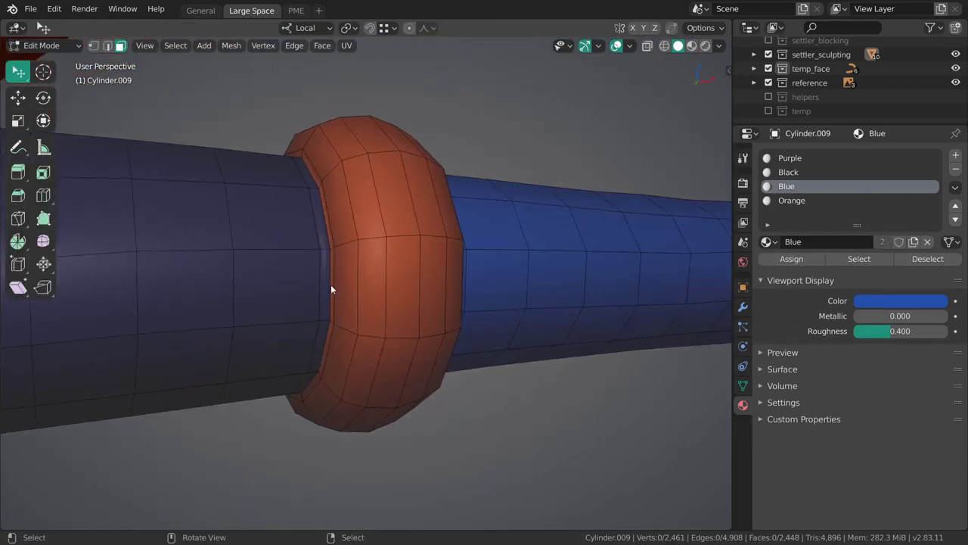
middle_drag(510, 277, 457, 271)
scroll(457, 271, up, 2)
alt+click(490, 249)
key(shift+space)
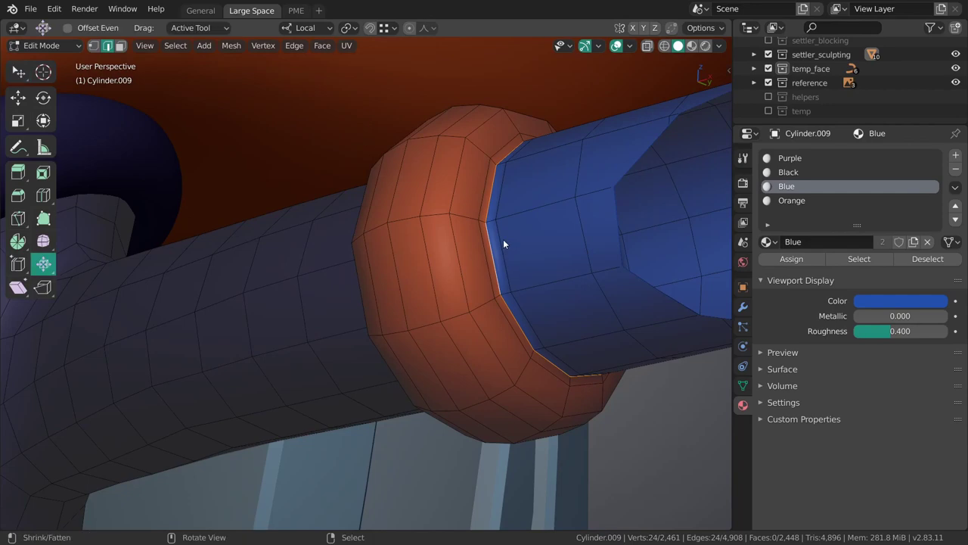
drag(504, 237, 508, 261)
key(Tab)
Step: Select two of the ring's edge loops and shrink them slightly along their normals with Alt+S
scroll(508, 261, down, 4)
middle_drag(493, 310, 370, 297)
scroll(435, 337, up, 4)
key(Tab)
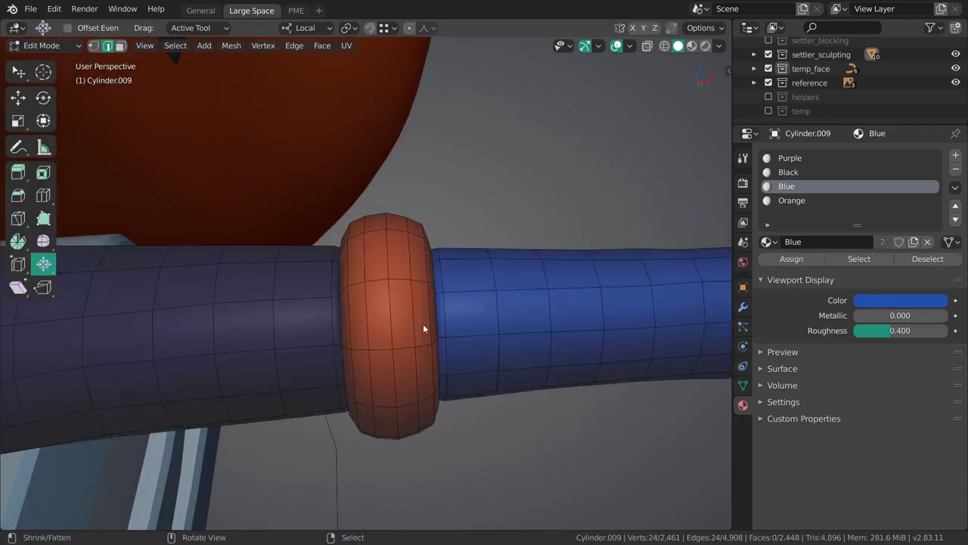
middle_drag(407, 325, 465, 271)
alt+click(463, 286)
alt+shift+click(384, 333)
middle_drag(386, 333, 387, 252)
key(alt+s)
click(403, 286)
Step: Cancel two further shrink attempts on the loops, select a vertical loop, and return to Object Mode
middle_drag(403, 286, 333, 286)
key(alt+s)
key(Escape)
mouse_move(439, 263)
middle_down()
mouse_move(381, 247)
mouse_move(448, 267)
middle_up()
key(alt+s)
key(Escape)
alt+click(362, 240)
key(ctrl+Tab)
click(359, 287)
Step: Switch to the front view and frame the character's legs
scroll(415, 315, down, 5)
middle_drag(381, 235, 415, 412)
key(grave)
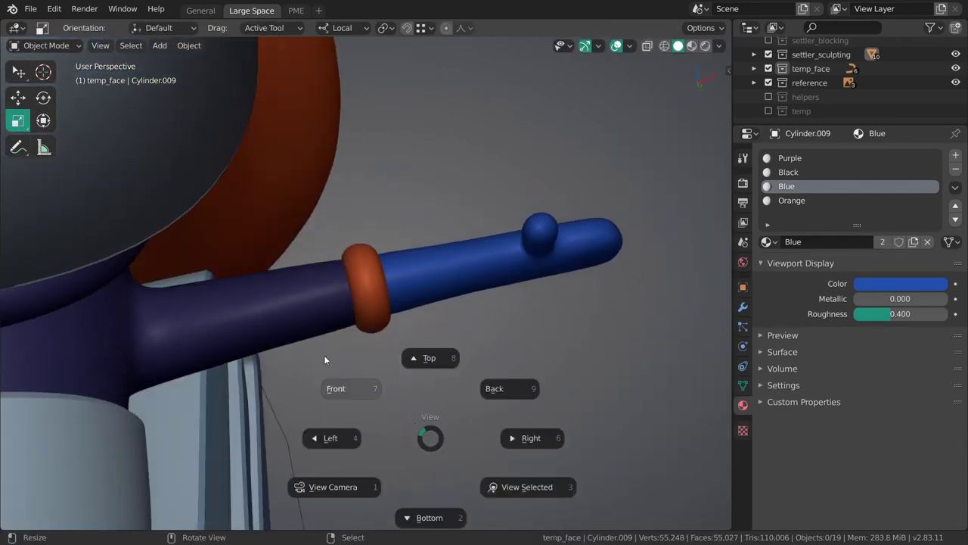
click(325, 355)
scroll(532, 270, up, 5)
shift+middle_drag(385, 300, 365, 316)
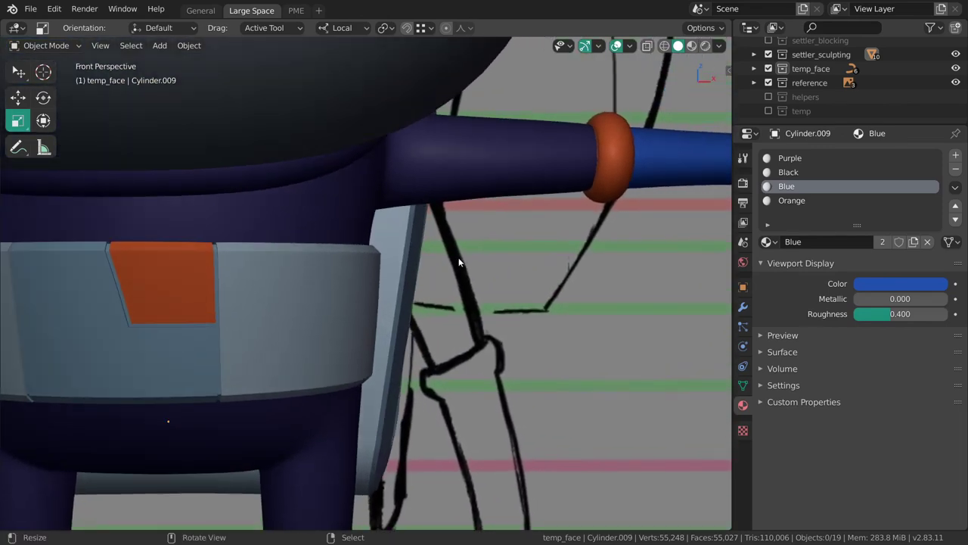
scroll(467, 260, down, 1)
shift+middle_drag(451, 290, 442, 221)
scroll(398, 317, up, 2)
Step: Select the body mesh at the leg and frame the belt and arm
click(413, 369)
shift+middle_drag(407, 388, 376, 281)
scroll(385, 286, up, 2)
scroll(384, 286, down, 4)
shift+middle_drag(445, 159, 362, 394)
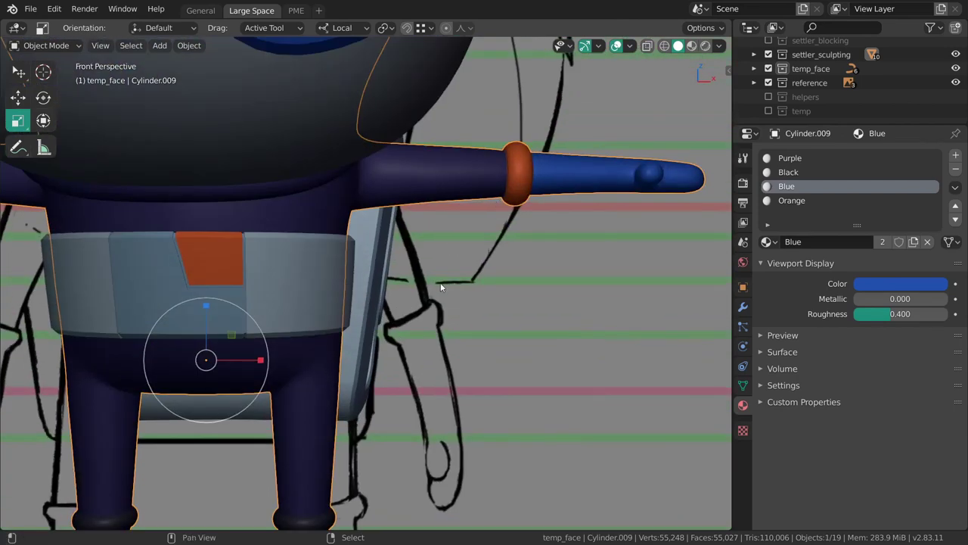
scroll(431, 332, up, 1)
Step: Enter face select mode on the body mesh and select the middle face loop along the arm
key(Tab)
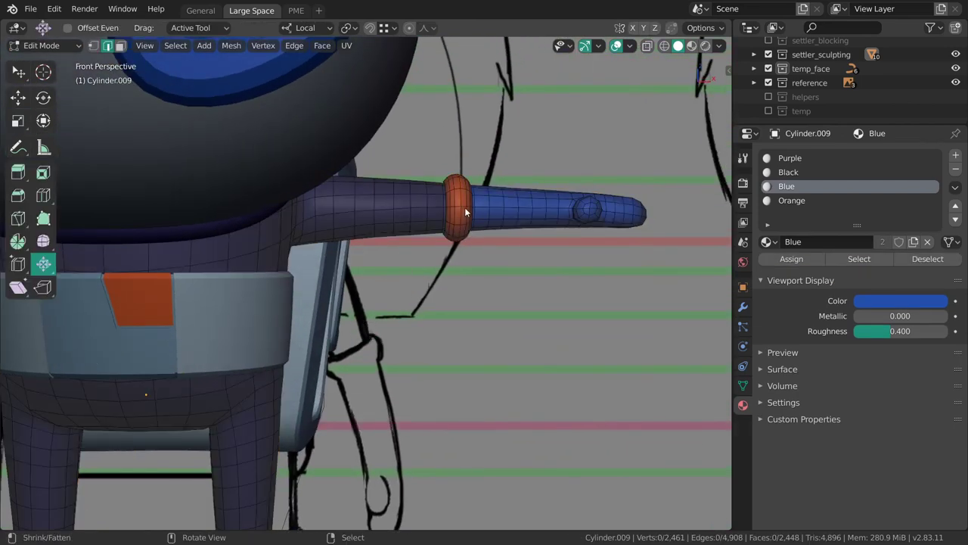
key(3)
alt+shift+click(458, 205)
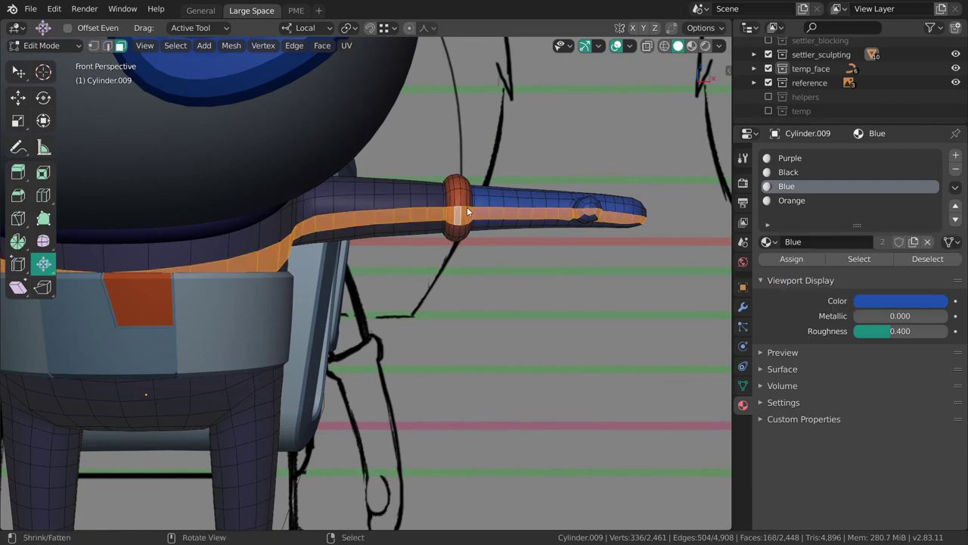
alt+shift+click(464, 208)
alt+shift+click(469, 205)
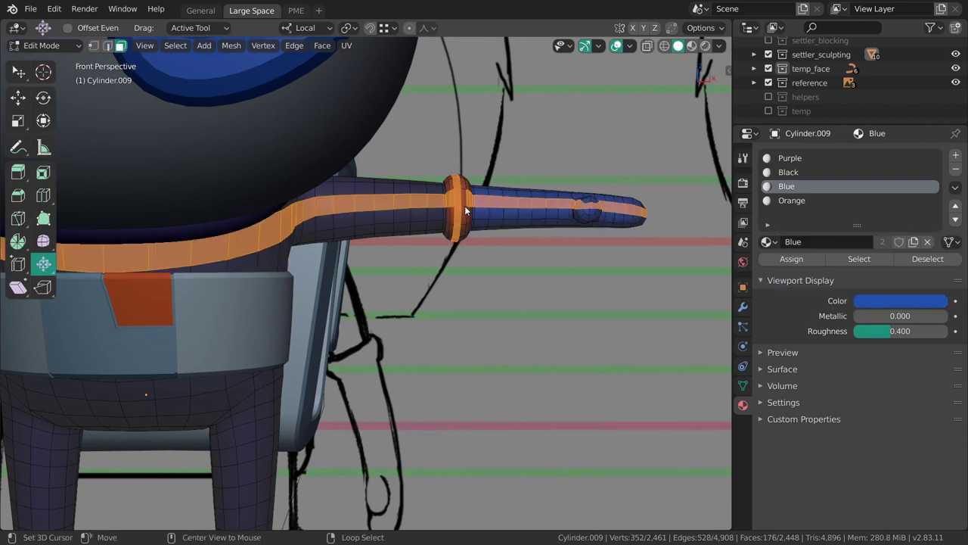
alt+middle_click(460, 204)
scroll(356, 285, up, 4)
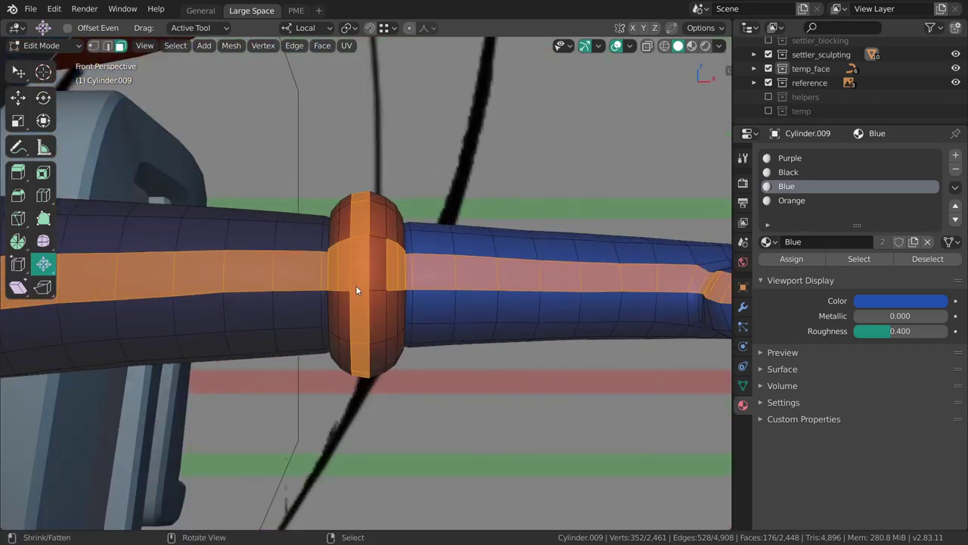
Step: Select the ring's vertical face loop and grow the selection to the whole ring
key(alt+a)
alt+click(372, 291)
key(ctrl+KP_Add)
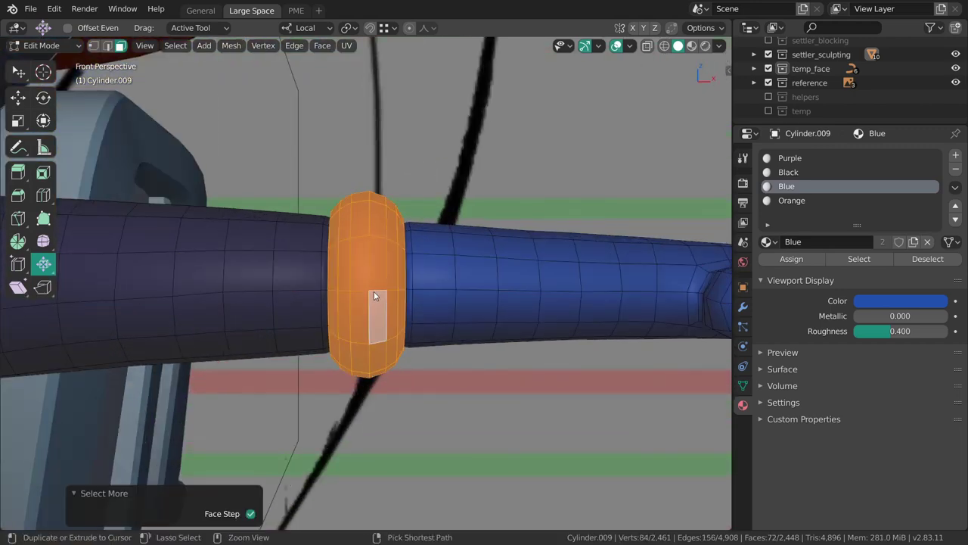
mouse_move(373, 292)
middle_down()
mouse_move(504, 305)
mouse_move(381, 302)
middle_up()
scroll(381, 301, down, 5)
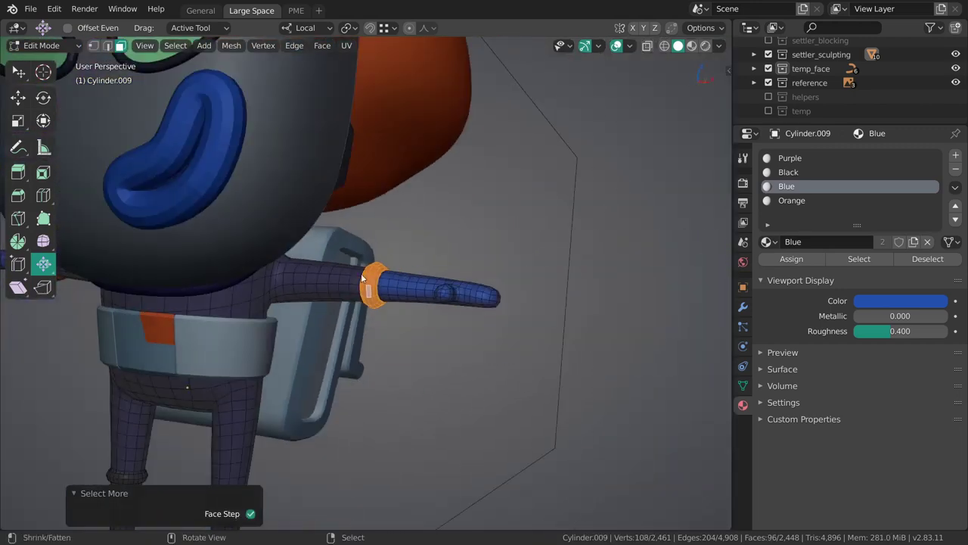
Step: Duplicate the arm ring, drop the copy at the leg, and rotate it 67°
key(KP_1)
key(shift+d)
right_click(398, 408)
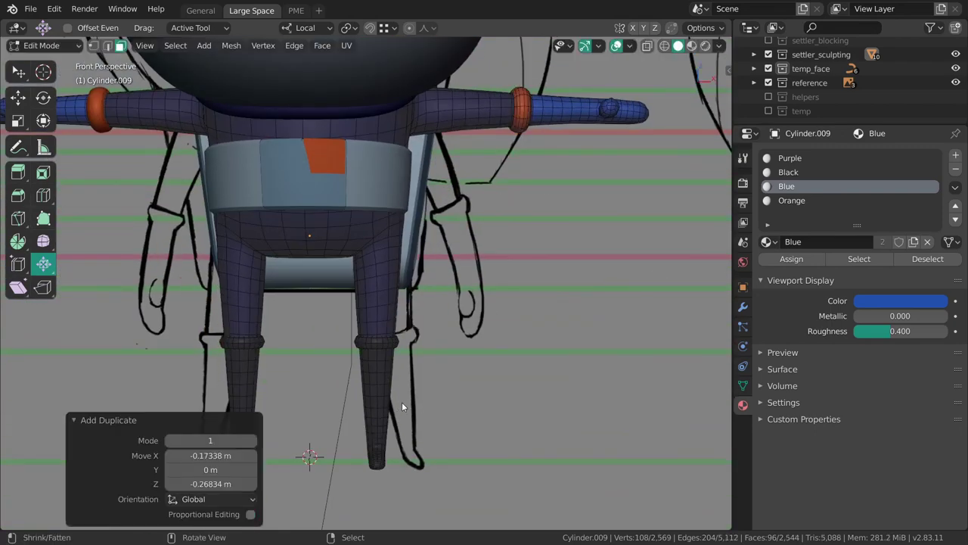
key(r)
click(450, 389)
scroll(442, 337, up, 2)
Step: Enlarge, rotate, and reposition the copied ring around the leg
key(s)
click(500, 326)
scroll(516, 387, up, 4)
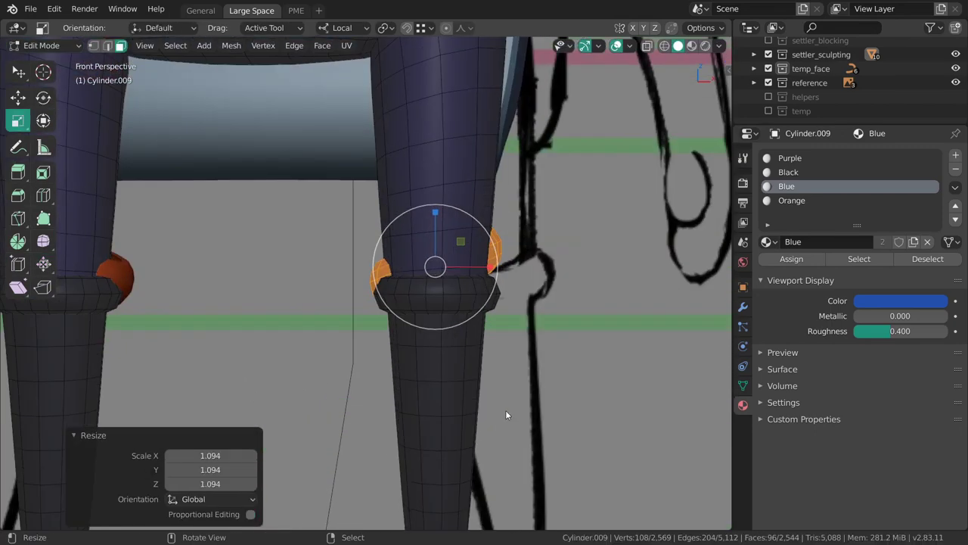
key(r)
click(555, 356)
key(g)
click(530, 350)
Step: From the right side view, place the band on the leg and tilt it about 6° with proportional falloff
key(grave)
click(596, 353)
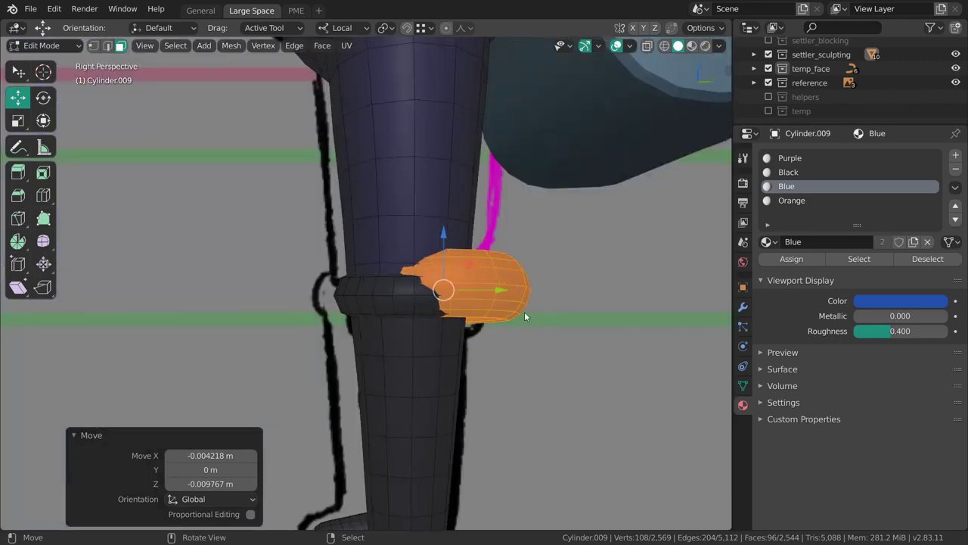
key(g)
click(519, 326)
middle_drag(519, 326, 467, 249)
key(shift+space)
key(r)
key(grave)
click(460, 269)
drag(460, 269, 558, 298)
scroll(515, 273, up, 2)
Step: In orthographic view, flatten the band vertically and slightly shrink its left part
key(KP_5)
shift+middle_drag(414, 198, 438, 214)
key(shift+space)
key(s)
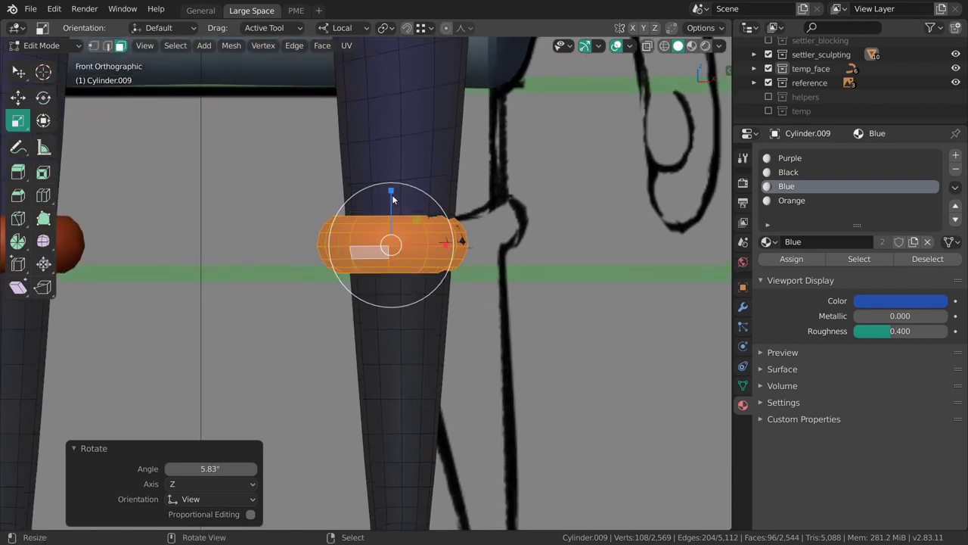
drag(393, 193, 393, 206)
key(shift+space)
key(g)
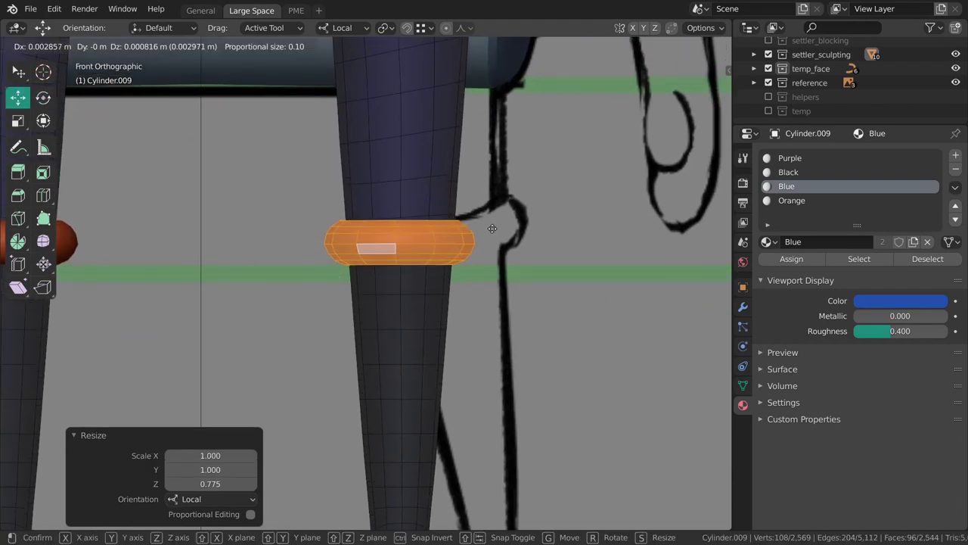
ctrl+click(480, 227)
key(shift+space)
key(s)
Step: Nudge the band and flatten it in Z with proportional scaling to about 0.842
key(s)
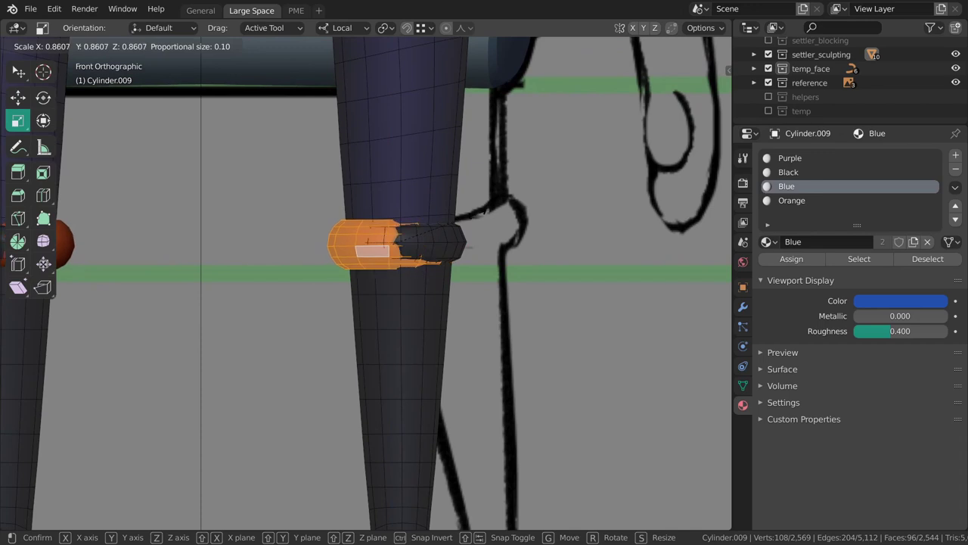
click(427, 202)
key(shift+space)
key(g)
key(g)
click(427, 203)
key(shift+space)
key(s)
key(s)
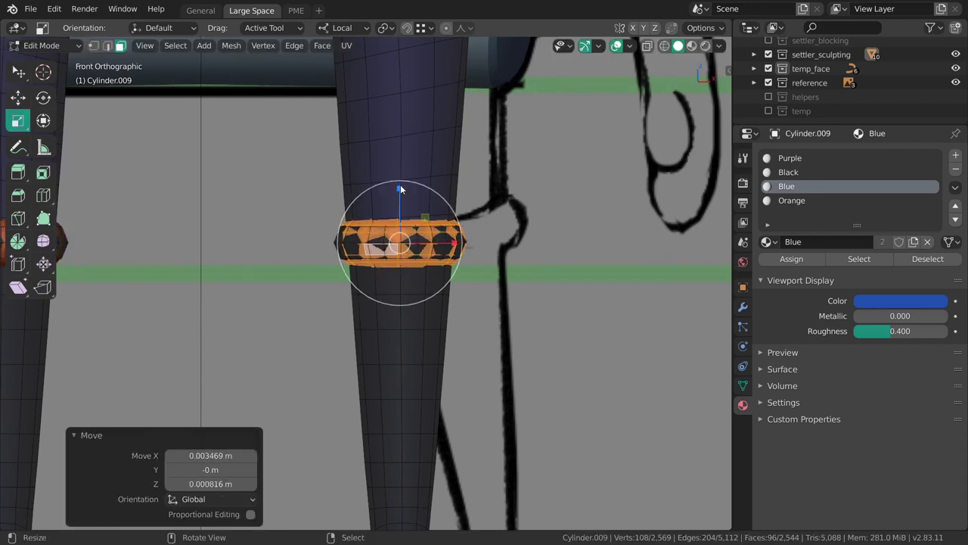
key(z)
click(465, 178)
key(s)
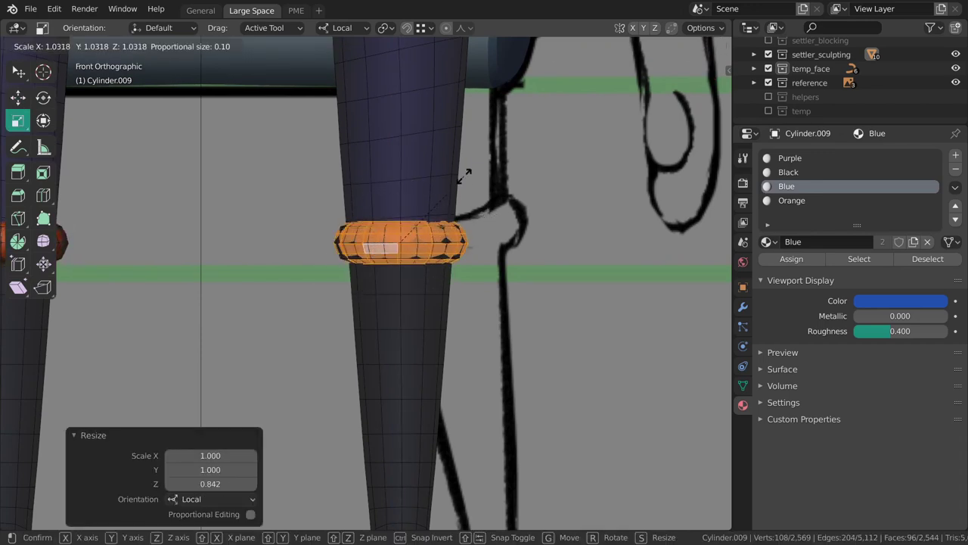
click(465, 179)
key(shift+space)
key(g)
key(g)
click(469, 185)
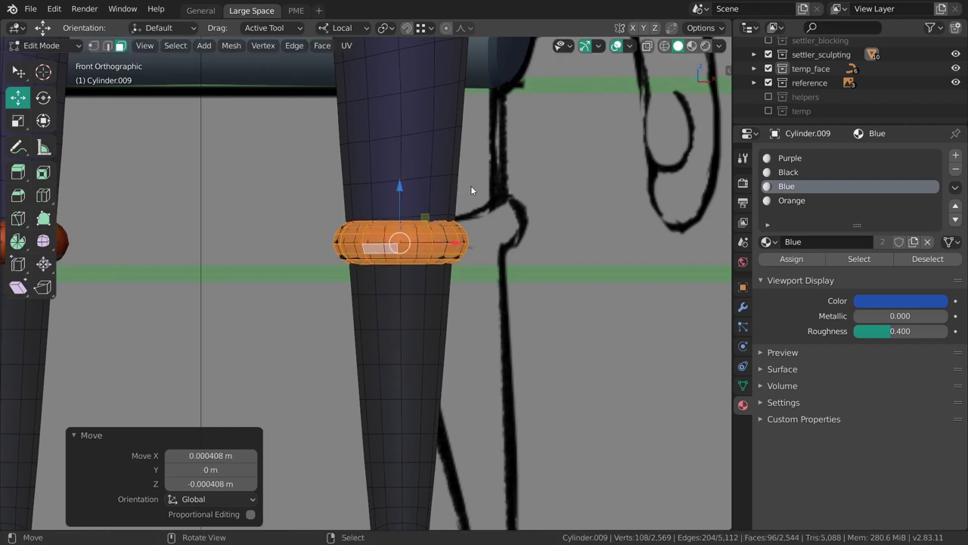
Step: Check the leg band from the right side view and deselect it
key(KP_3)
scroll(476, 248, up, 3)
click(485, 289)
middle_drag(485, 289, 473, 274)
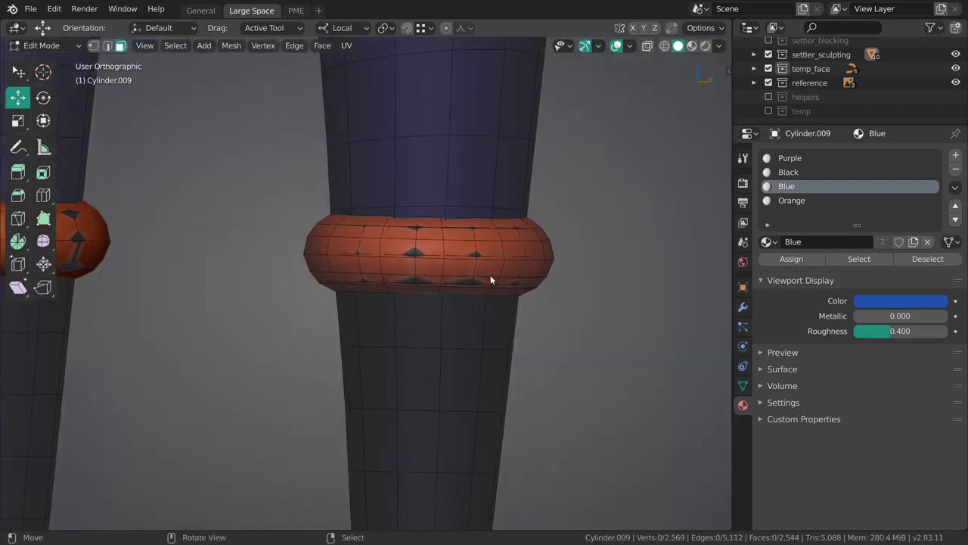
Step: Hide the orange ring band, then delete the faces connected to it
key(l)
key(h)
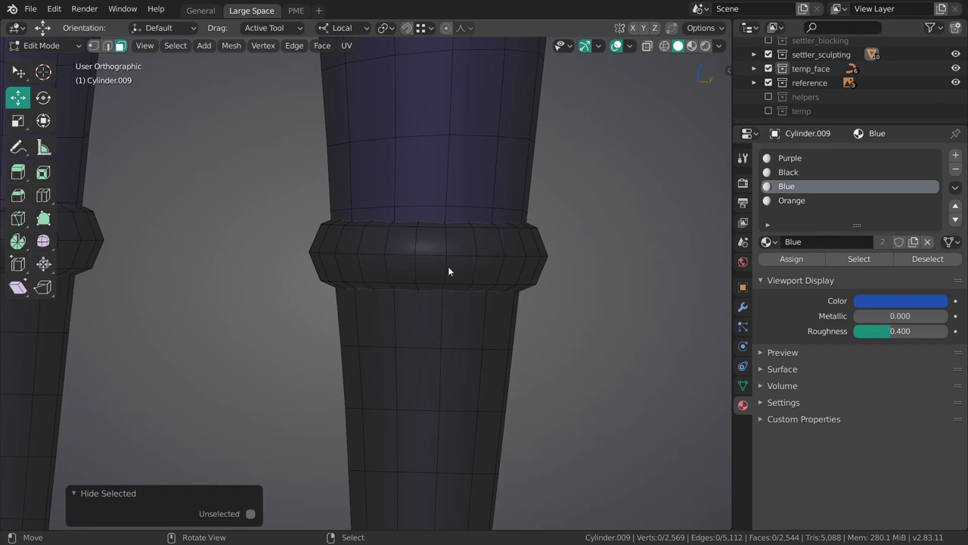
key(l)
key(ctrl+l)
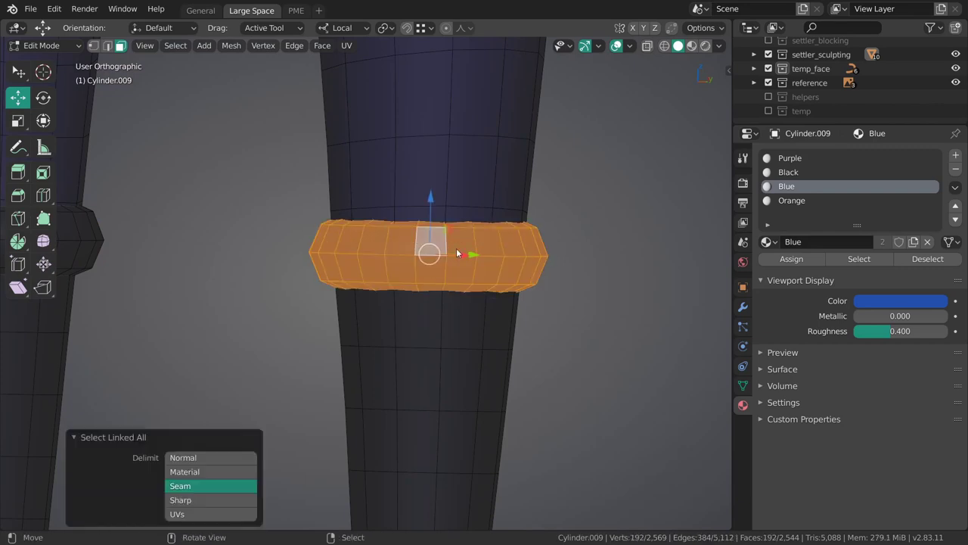
key(x)
click(450, 254)
Step: Reveal the hidden orange ring band and move it slightly down along Z
middle_drag(441, 303, 478, 285)
key(alt+h)
key(alt+a)
key(l)
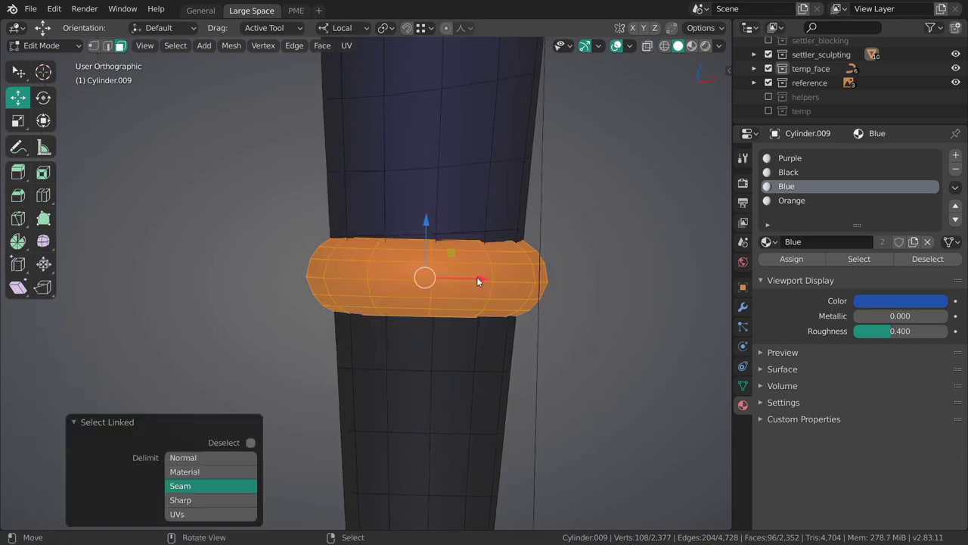
key(g)
key(z)
click(397, 299)
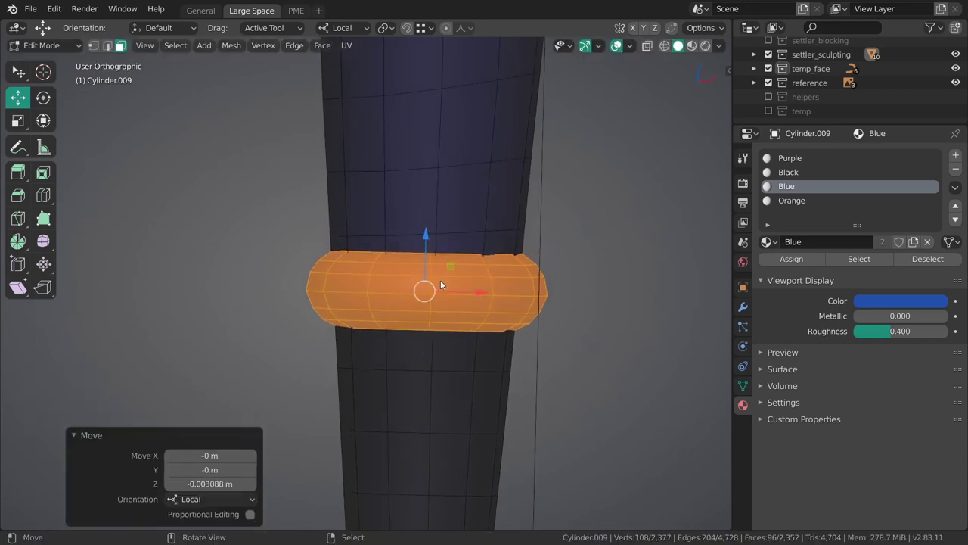
Step: In front wireframe view, flatten a ring edge loop perfectly level by scaling Z to 0
key(shift+z)
middle_drag(397, 299, 376, 283)
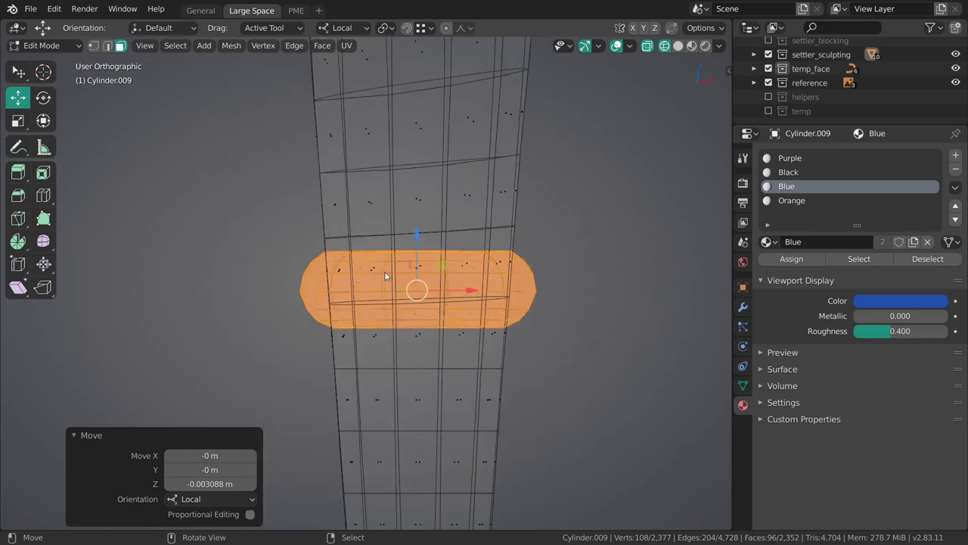
key(KP_1)
scroll(410, 263, up, 1)
key(g)
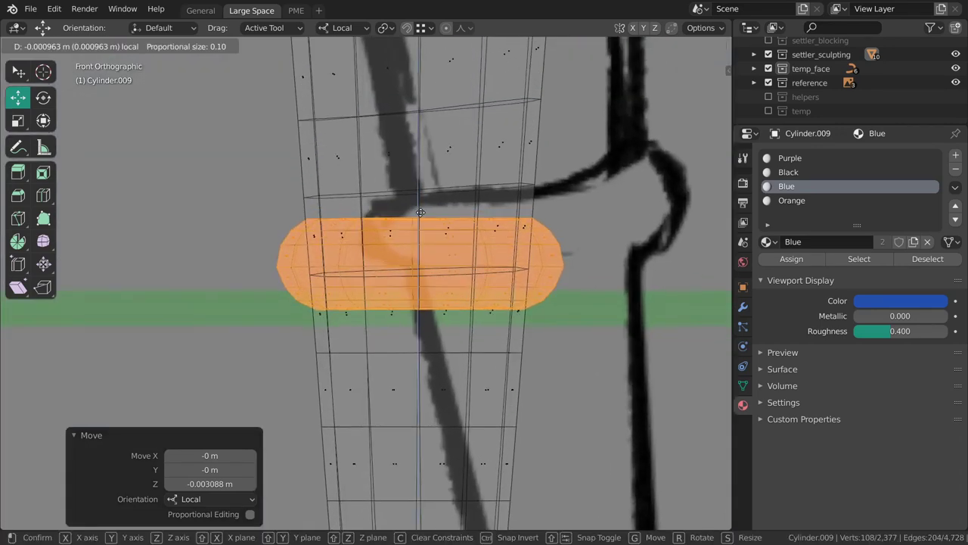
key(Escape)
key(alt+a)
alt+click(403, 270)
key(shift+space)
key(s)
drag(417, 222, 422, 182)
key(0)
Step: Add a Ctrl+R loop cut to the ring and flatten the new loop level along Z
key(shift+space)
key(g)
key(shift+space)
key(ctrl+r)
key(shift+space)
key(s)
key(shift+space)
key(g)
Step: Cut a new edge loop into the lower tube under the band and flatten it with S Z 0
key(alt+a)
key(shift+space)
key(r)
mouse_move(415, 333)
mouse_down()
mouse_move(415, 310)
mouse_move(416, 327)
mouse_up()
key(shift+space)
key(s)
drag(415, 327, 419, 271)
key(0)
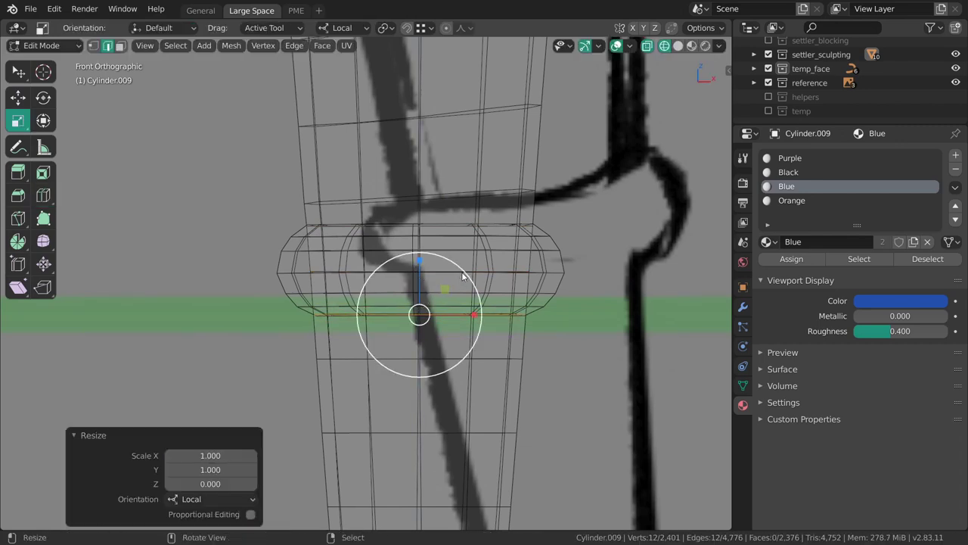
middle_drag(443, 304, 381, 339)
Step: Delete a 24-face strip of overlapping faces on the inside of the ring
click(382, 302)
alt+click(381, 302)
alt+click(371, 300)
alt+click(380, 302)
middle_drag(381, 303, 345, 301)
alt+click(347, 303)
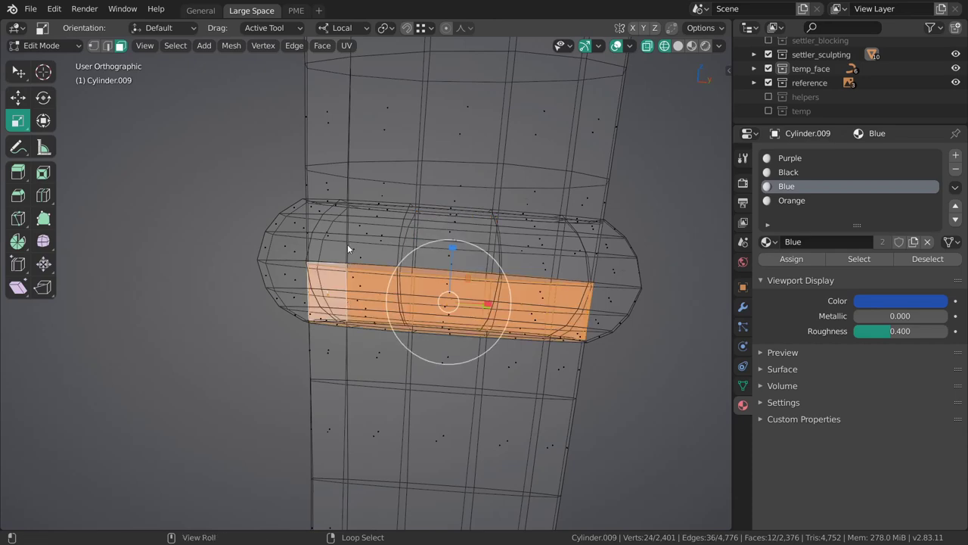
key(ctrl+KP_Add)
middle_drag(371, 263, 485, 276)
key(x)
click(468, 282)
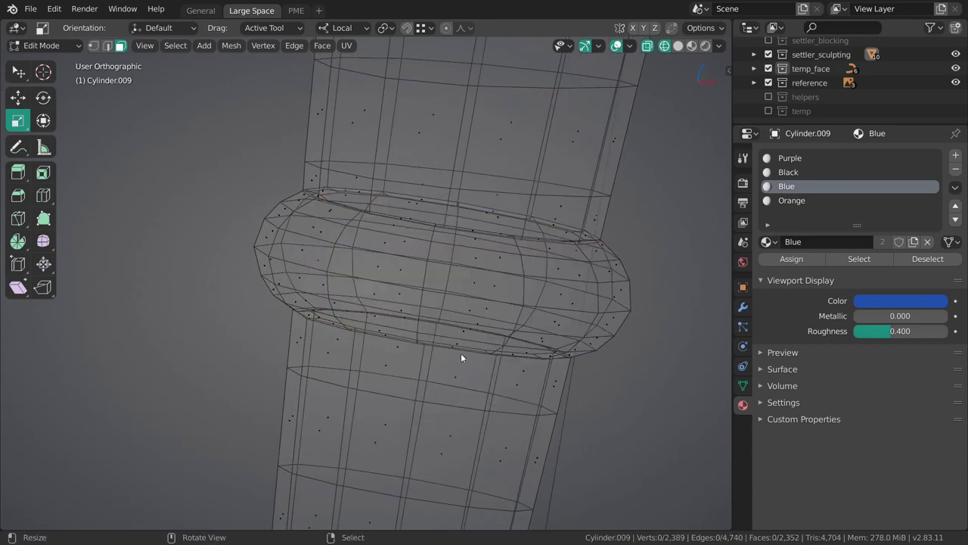
Step: Back in solid shading, delete the face loops directly above and below the ring
middle_drag(461, 365, 482, 355)
scroll(481, 355, up, 2)
key(z)
click(560, 313)
mouse_move(560, 312)
middle_down()
mouse_move(437, 285)
mouse_move(401, 322)
mouse_move(411, 274)
mouse_move(407, 350)
mouse_move(410, 292)
mouse_move(421, 373)
mouse_move(434, 275)
mouse_move(416, 305)
mouse_move(421, 255)
middle_up()
alt+click(409, 273)
alt+shift+click(407, 349)
key(x)
click(399, 372)
Step: Bridge the ring's inner edge loop to the upper cylinder's bottom edge loop
key(2)
alt+click(410, 301)
alt+shift+click(408, 286)
key(ctrl+e)
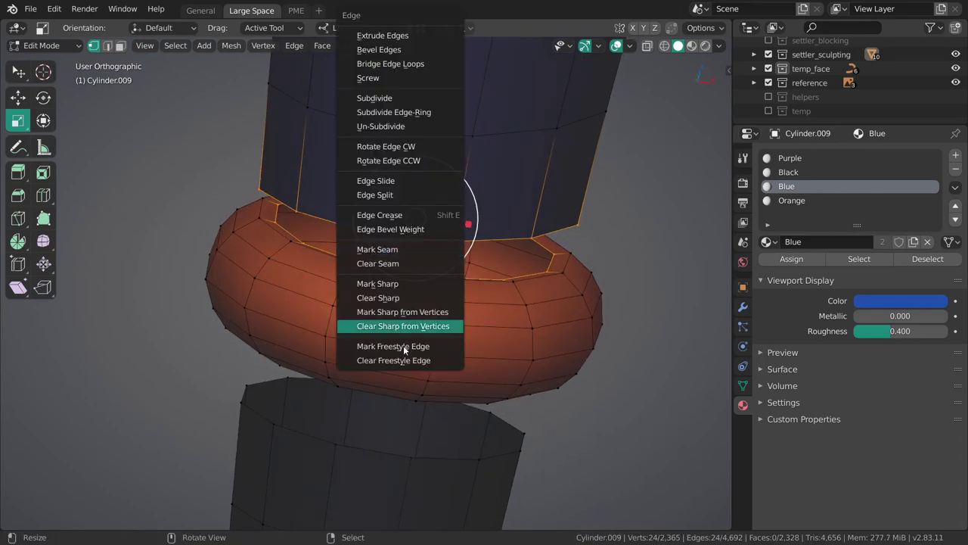
key(Escape)
middle_drag(403, 368, 432, 251)
key(ctrl+e)
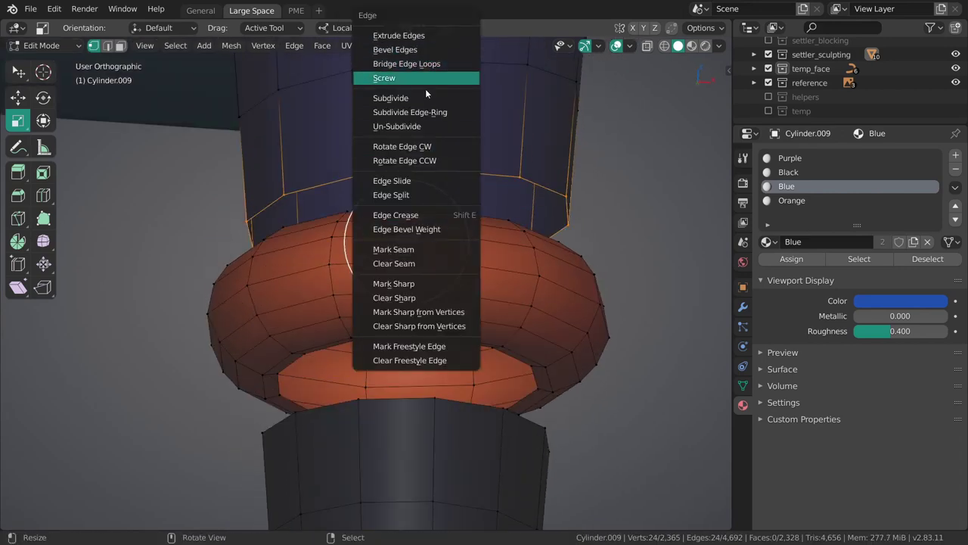
click(423, 64)
Step: Bridge the open edge loops below the ring to join it to the lower cylinder
key(alt+a)
middle_drag(404, 267, 416, 203)
alt+click(411, 279)
key(w)
key(ctrl+e)
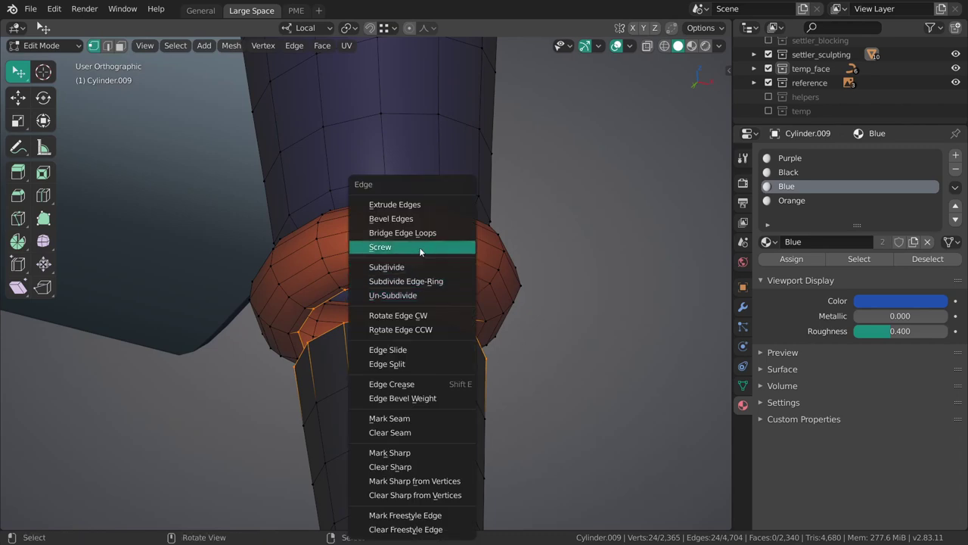
click(415, 232)
key(alt+a)
alt+middle_drag(416, 232, 427, 283)
scroll(408, 257, up, 1)
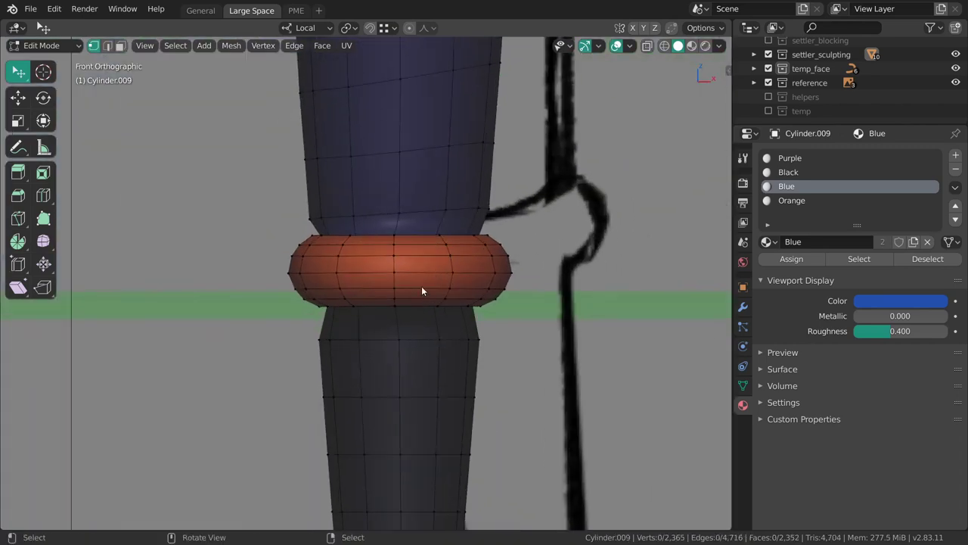
Step: Dissolve a middle edge loop of the orange ring with Ctrl+X
key(3)
alt+click(399, 264)
alt+click(422, 284)
key(ctrl+l)
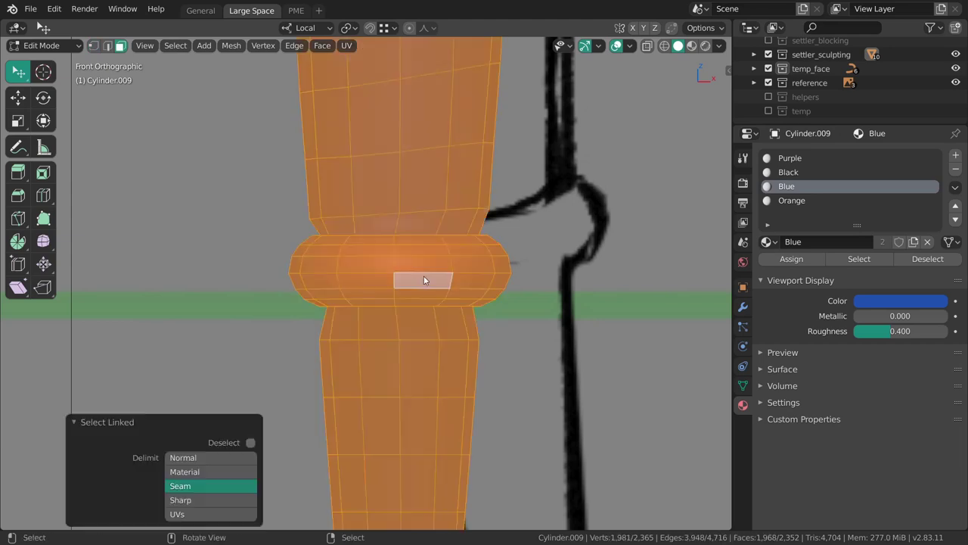
middle_drag(427, 274, 336, 296)
scroll(356, 306, down, 2)
key(alt+a)
alt+click(378, 317)
key(ctrl+x)
Step: Dissolve a second surplus edge loop on the ring
middle_drag(394, 282, 413, 274)
scroll(401, 314, up, 2)
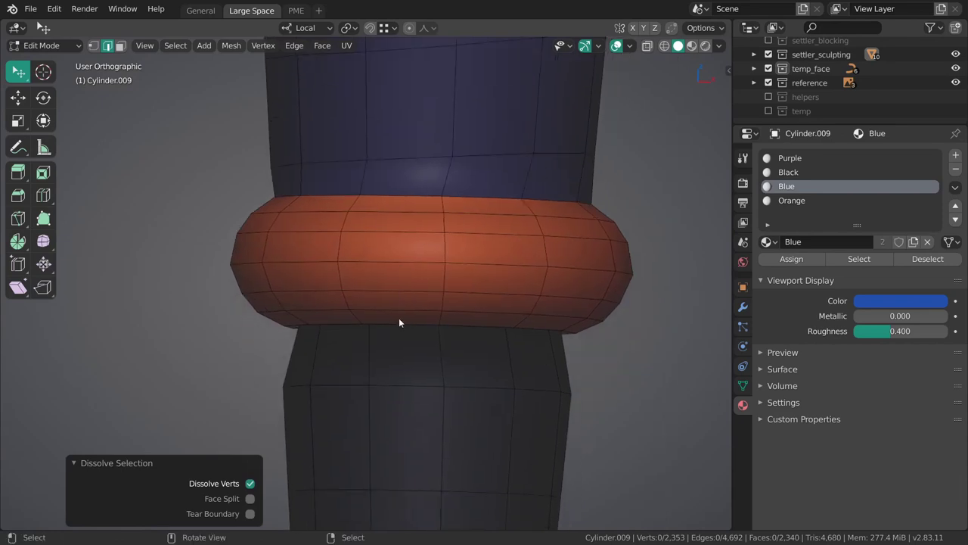
middle_drag(401, 318, 484, 261)
alt+click(396, 265)
key(ctrl+x)
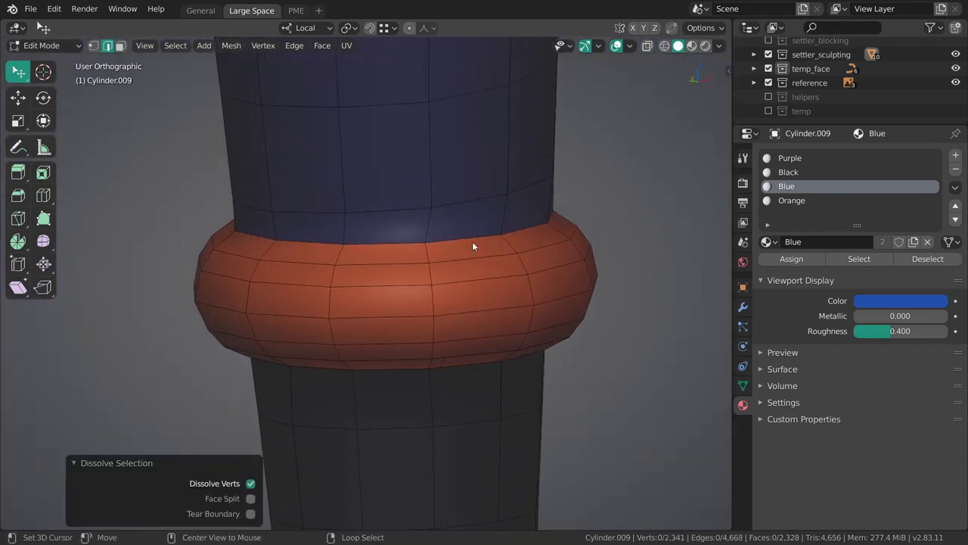
Step: Test moving the ring's top loop and an edge above it, cancelling both moves
alt+click(473, 244)
key(shift+space)
key(g)
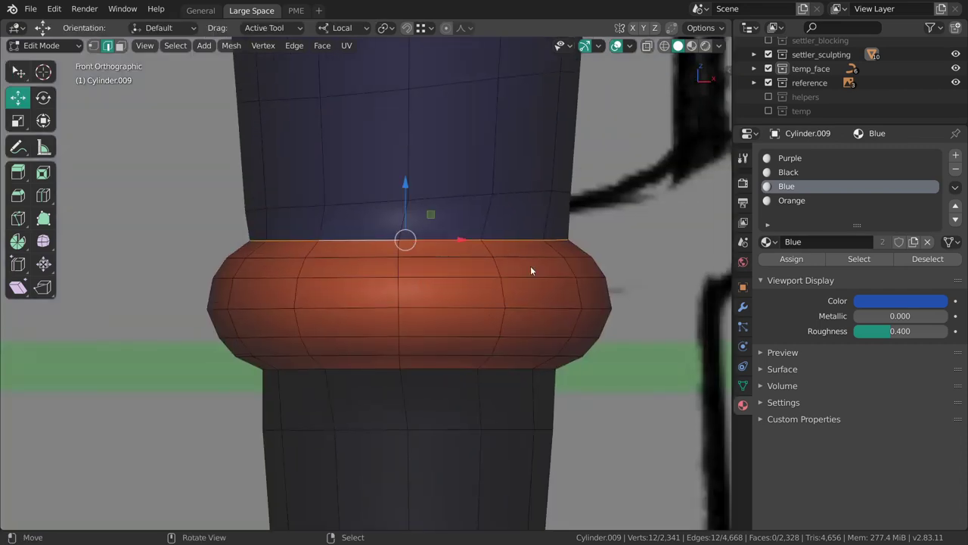
key(g)
key(Escape)
key(w)
click(402, 240)
key(g)
key(Escape)
Step: Edge-slide the leg loop just above the ring into an evenly spaced position
key(1)
shift+middle_drag(415, 211, 428, 247)
alt+click(437, 236)
key(shift+space)
key(g)
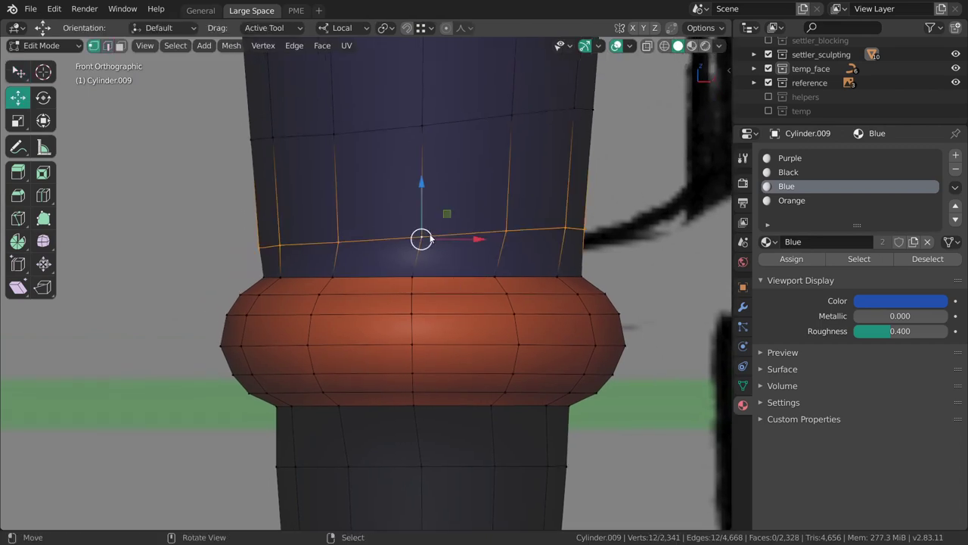
key(g)
key(g)
click(414, 177)
key(g)
key(g)
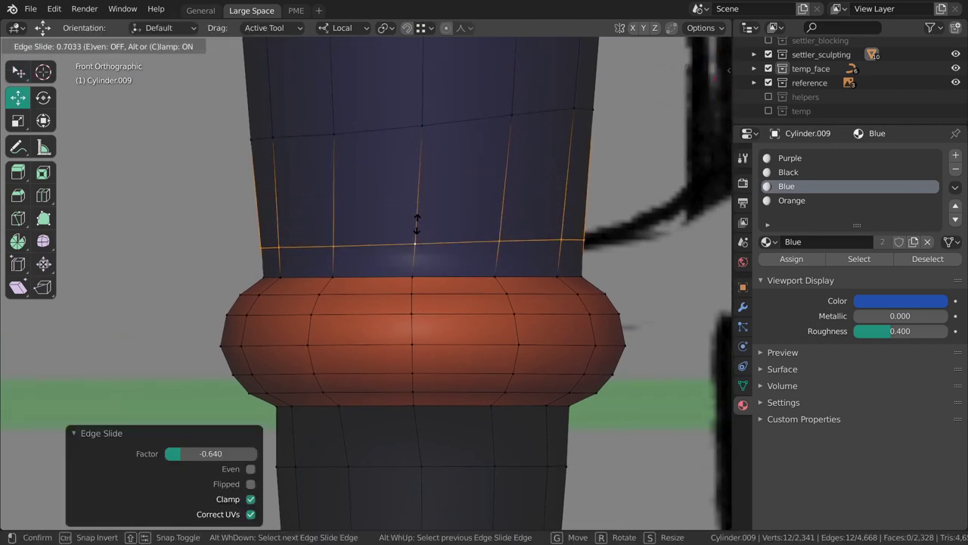
click(415, 223)
Step: Edge-slide the leg loop just below the ring to even out its spacing
shift+middle_drag(437, 427, 446, 291)
alt+click(444, 337)
key(g)
key(g)
click(438, 379)
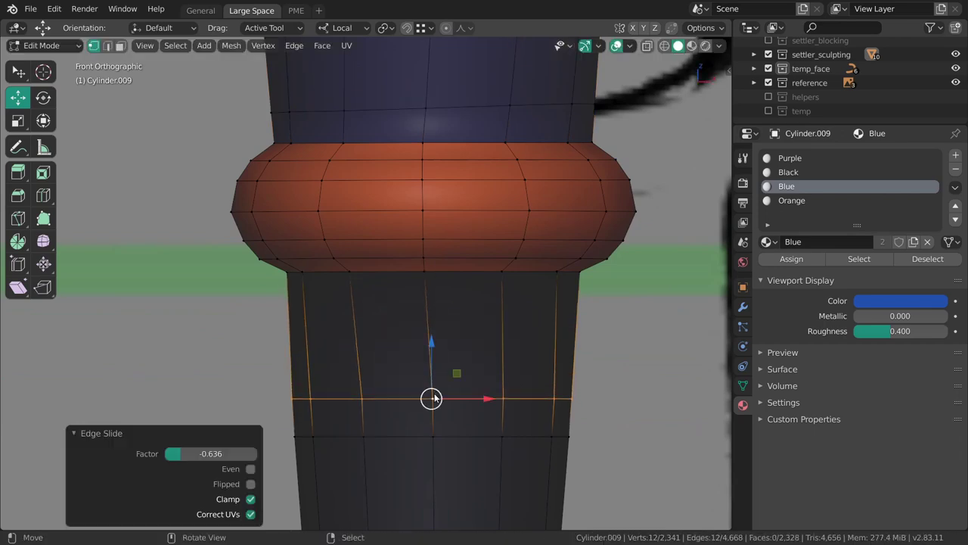
key(g)
click(454, 317)
key(alt+a)
Step: From the right side view, slide another loop below the ring into place
scroll(516, 292, down, 3)
scroll(480, 268, up, 1)
middle_drag(480, 268, 379, 298)
key(grave)
click(477, 297)
alt+click(431, 288)
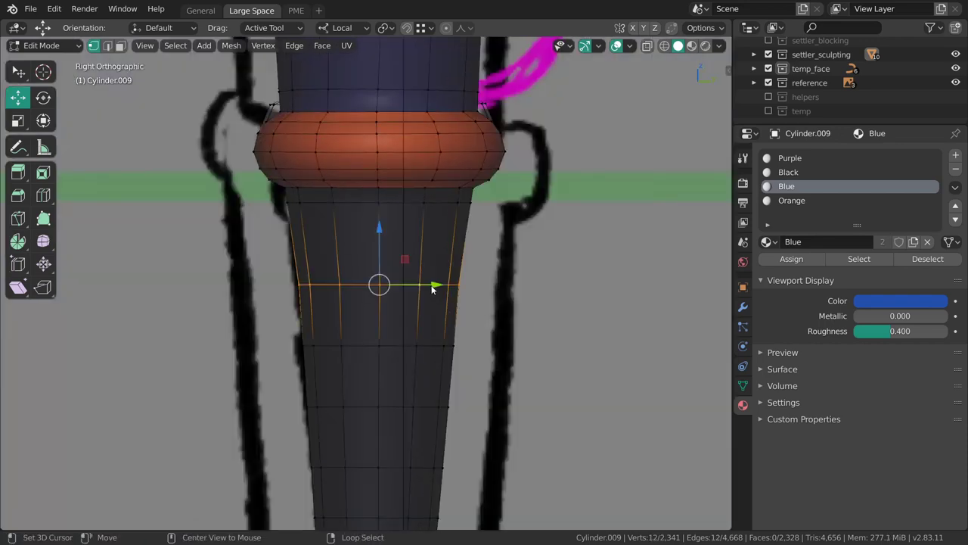
key(g)
key(g)
click(380, 285)
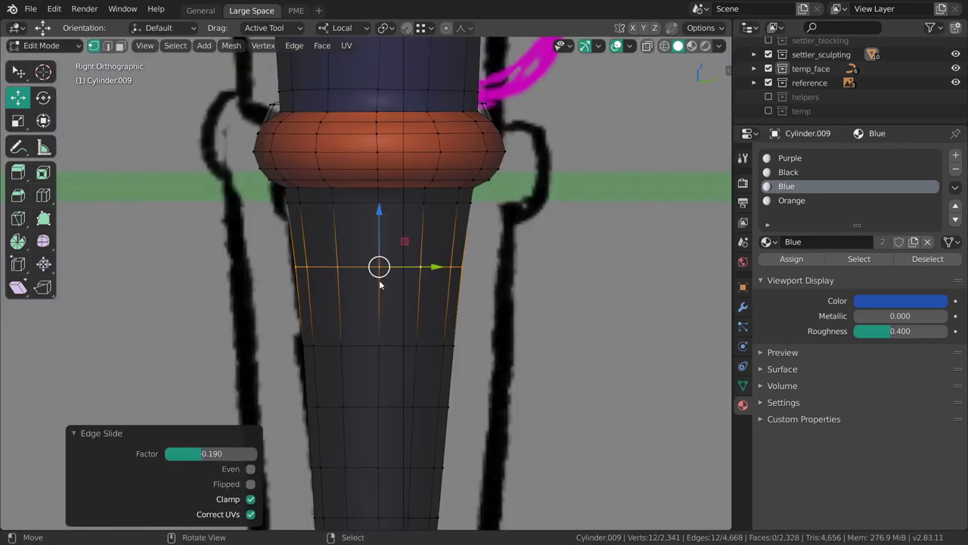
key(g)
key(g)
click(381, 284)
Step: Fine-tune the position of a loop above the ring with repeated edge slides
shift+middle_drag(379, 67, 426, 294)
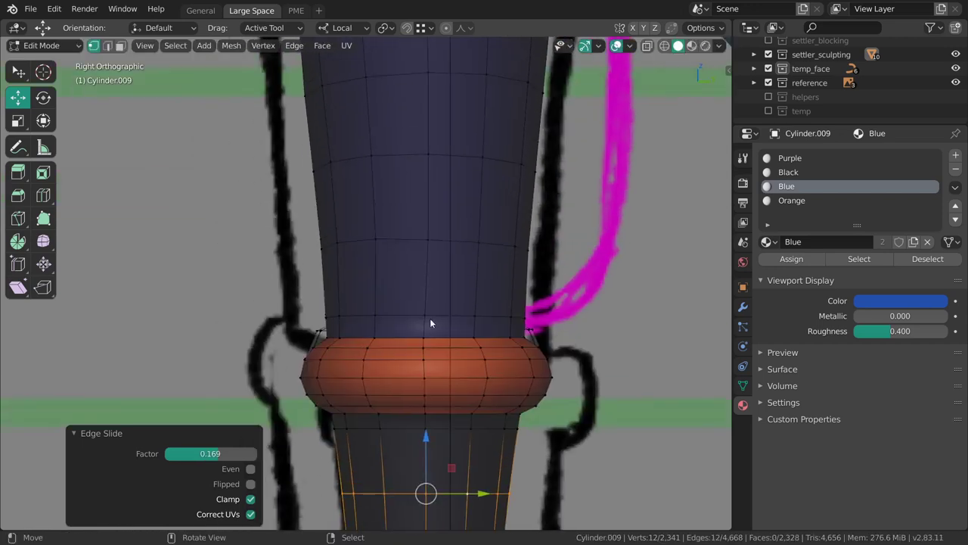
alt+click(404, 243)
key(g)
key(g)
click(412, 265)
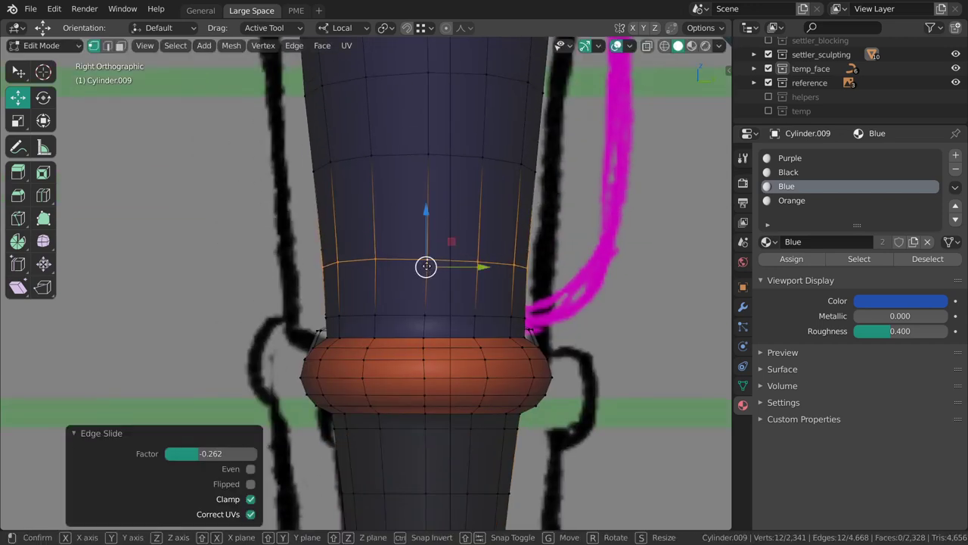
key(g)
key(g)
click(426, 238)
key(g)
key(g)
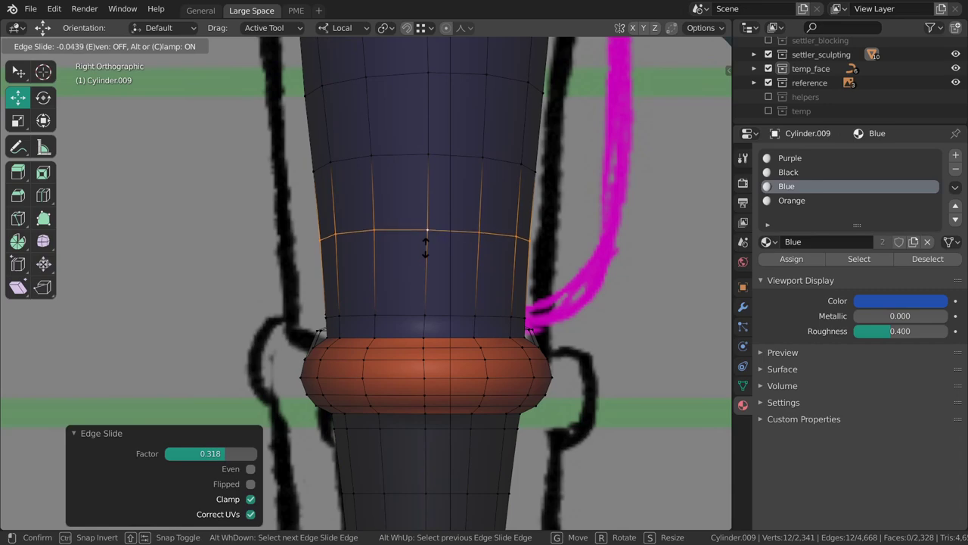
click(426, 247)
middle_drag(425, 248, 471, 285)
Step: Add a loop cut to Cylinder.009's orange band and slide it into place
key(Tab)
scroll(454, 276, down, 2)
key(Tab)
scroll(409, 257, up, 5)
middle_drag(409, 257, 388, 272)
key(ctrl+r)
click(363, 260)
click(362, 260)
key(g)
key(g)
click(395, 303)
Step: Select the band's top and lower edge loops and fatten them slightly outward
key(2)
key(alt+shift+s)
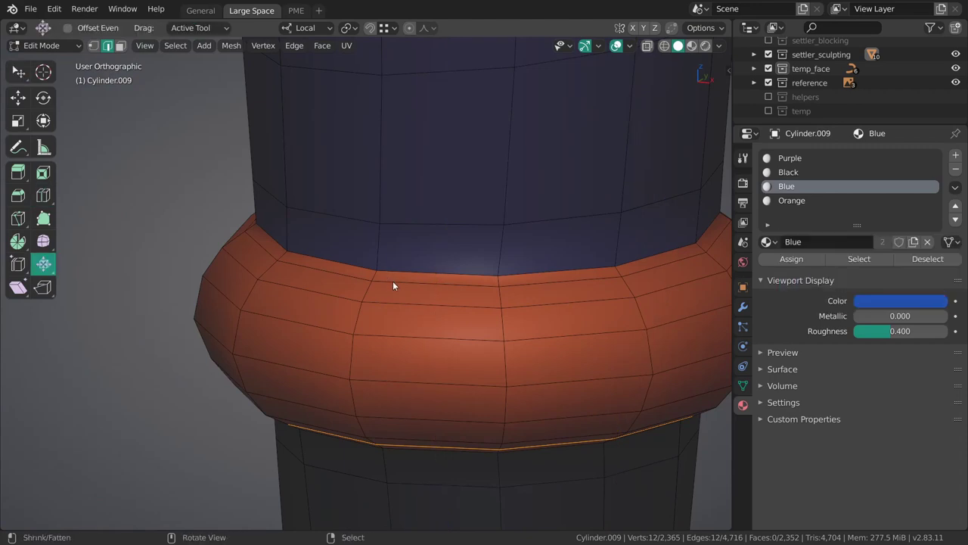
alt+shift+click(392, 285)
middle_drag(391, 282, 393, 310)
drag(393, 310, 416, 334)
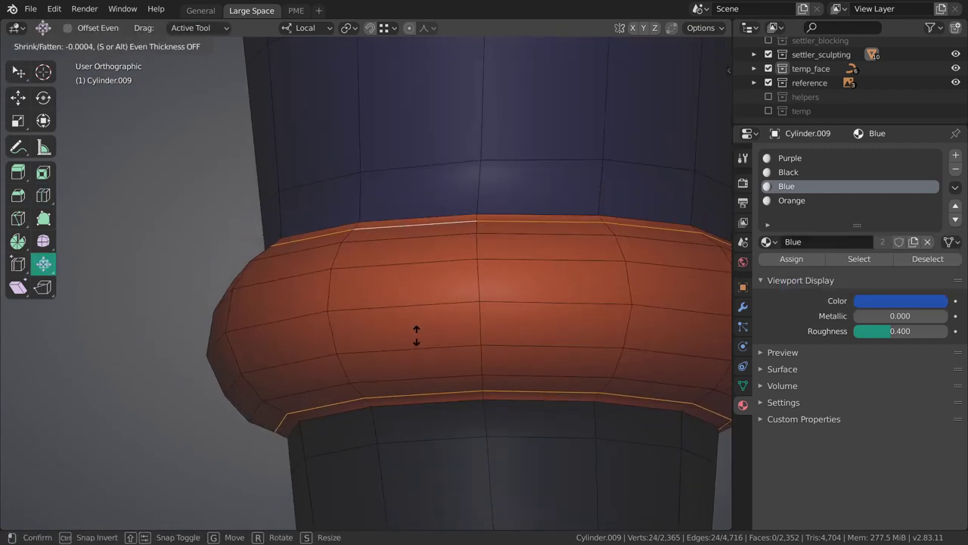
click(422, 391)
middle_drag(422, 391, 398, 264)
alt+click(396, 246)
mouse_move(392, 371)
middle_down()
mouse_move(394, 305)
mouse_move(407, 335)
mouse_move(398, 365)
mouse_move(356, 301)
middle_up()
alt+shift+click(407, 324)
key(alt+s)
click(406, 327)
Step: Check the smoothed mesh, then add another loop cut and slide it down the leg
scroll(397, 356, down, 2)
key(Tab)
scroll(356, 301, up, 1)
key(ctrl+Tab)
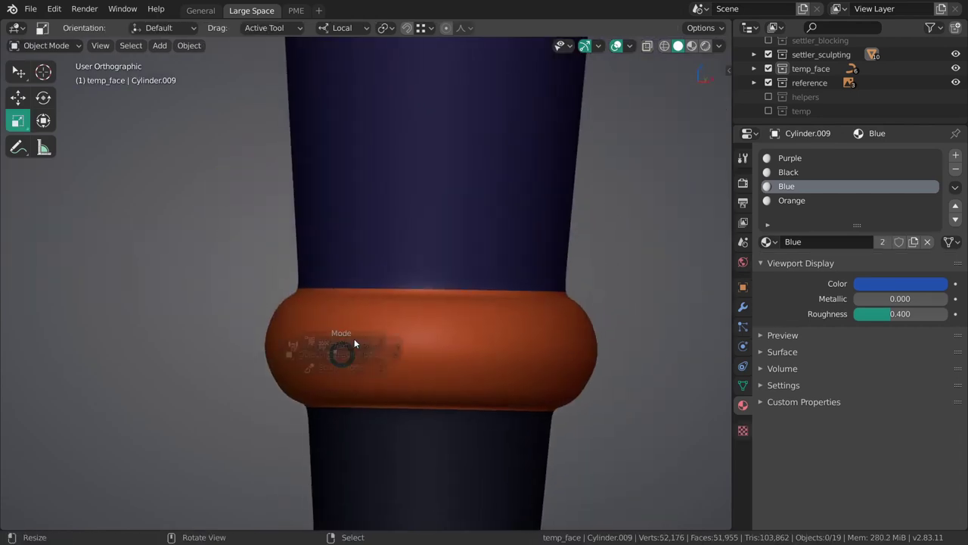
click(413, 328)
key(ctrl+r)
click(376, 279)
click(379, 275)
middle_drag(379, 275, 387, 331)
key(shift+space)
key(g)
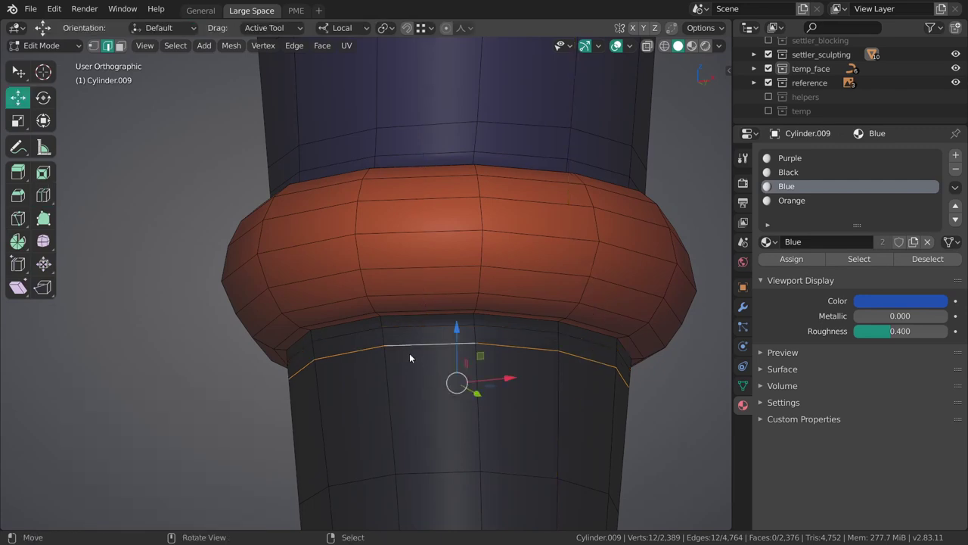
key(g)
key(g)
click(419, 369)
Step: Slide the loop above the ring down toward the ring and preview the result
middle_drag(419, 371, 413, 247)
alt+click(421, 263)
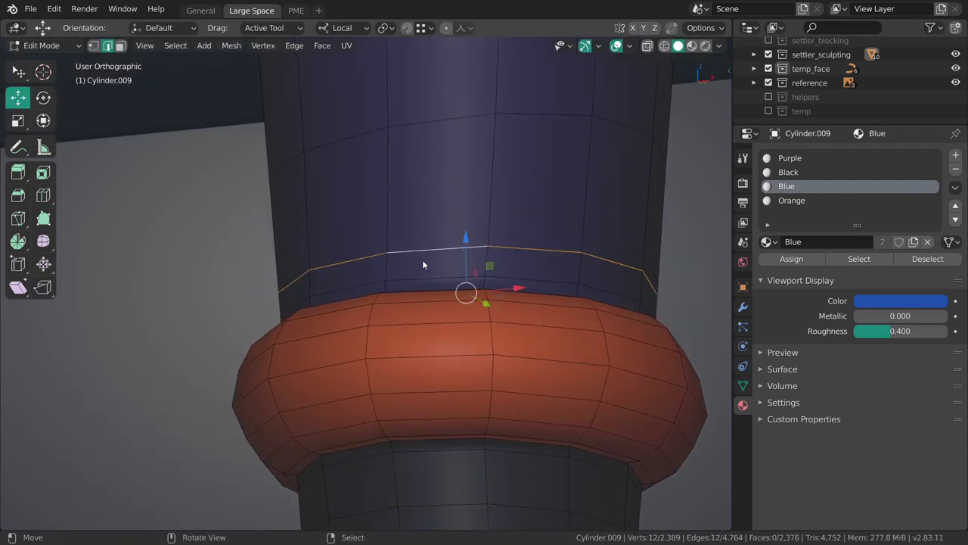
key(g)
key(g)
click(418, 317)
key(alt+a)
mouse_move(417, 318)
middle_down()
mouse_move(412, 381)
mouse_move(394, 378)
mouse_move(436, 327)
mouse_move(400, 357)
mouse_move(409, 280)
mouse_move(398, 255)
middle_up()
key(Tab)
scroll(383, 311, down, 3)
scroll(384, 311, up, 4)
key(Tab)
Step: Select two ring edge loops and push them along their normals with shrink/fatten
alt+click(416, 316)
alt+click(427, 289)
key(alt+s)
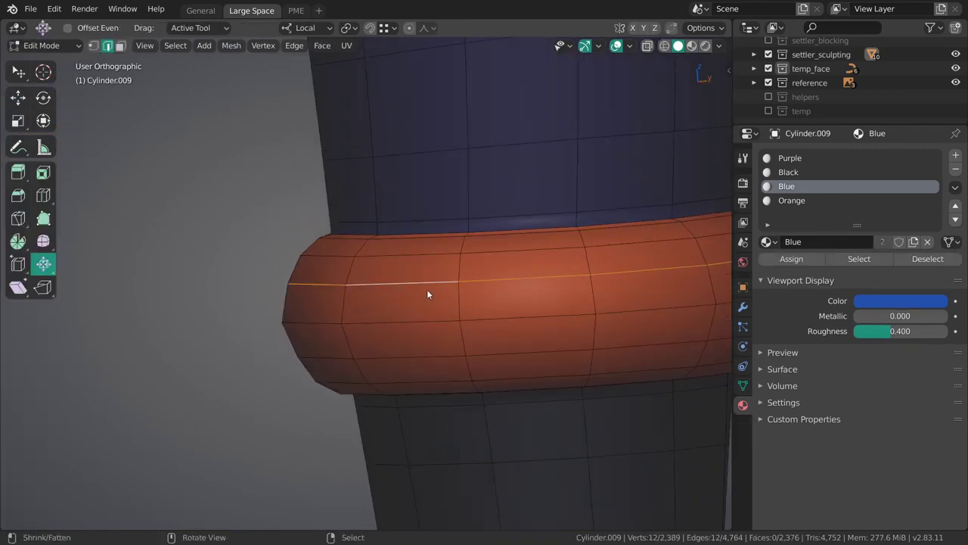
drag(427, 289, 427, 297)
click(425, 286)
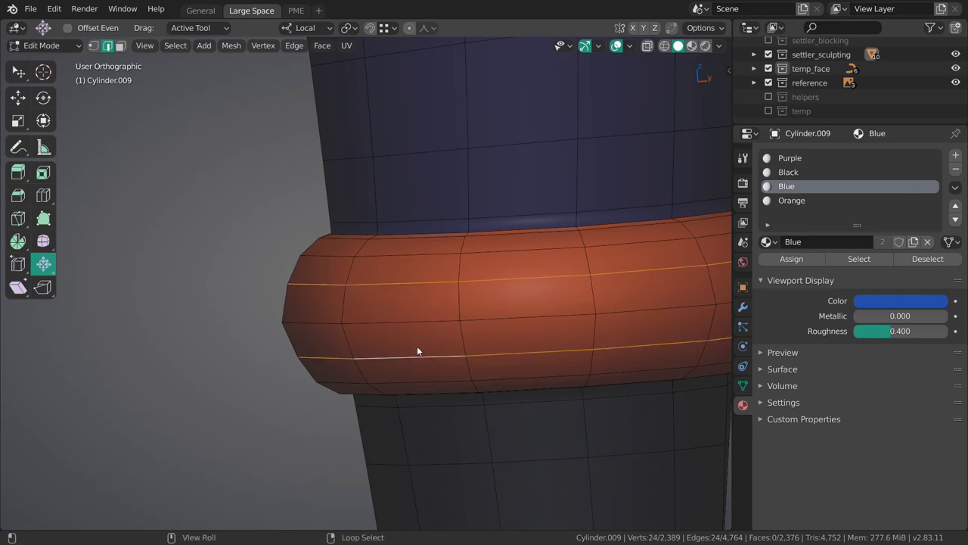
key(alt+s)
click(424, 337)
Step: Save 013_lunte_sculpting.blend and view the whole character from the front
key(Tab)
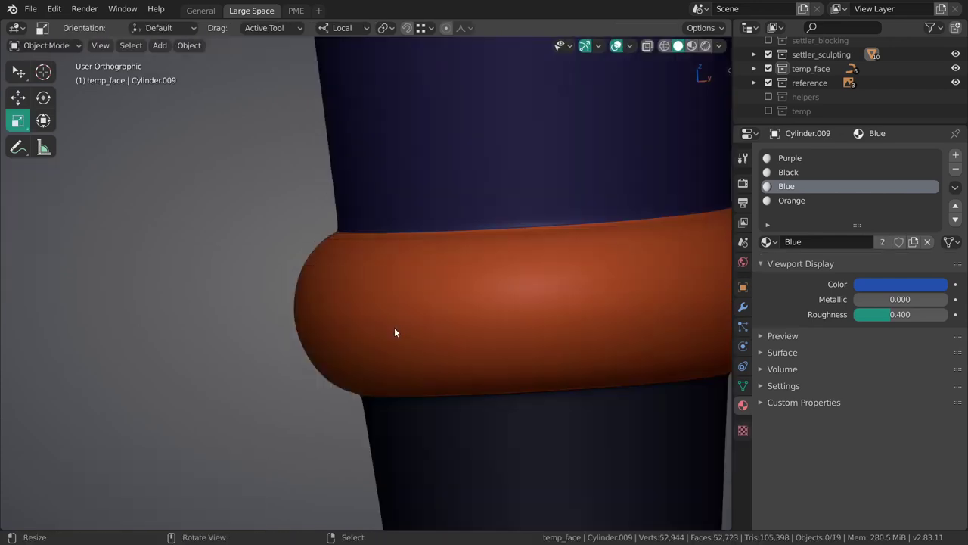
middle_drag(395, 331, 458, 314)
scroll(424, 257, down, 6)
key(grave)
click(313, 279)
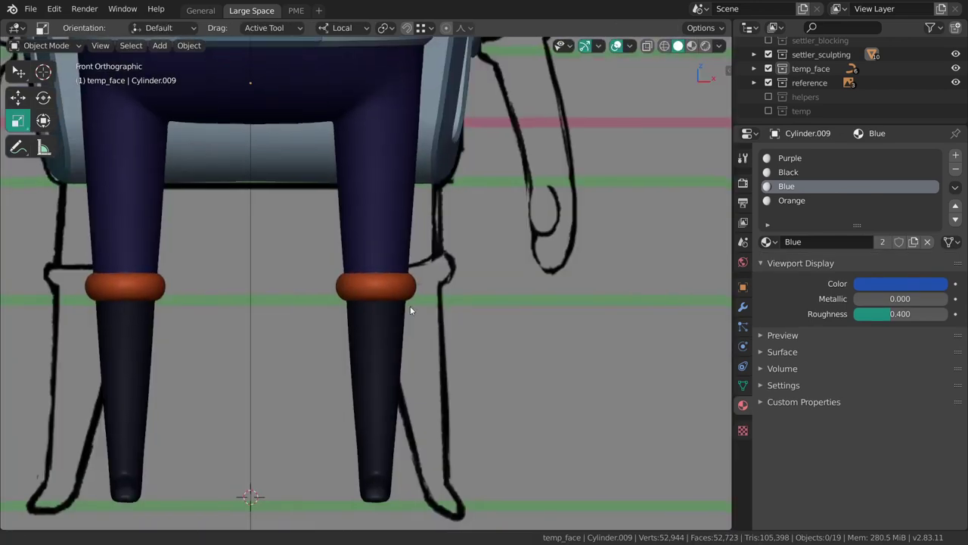
key(ctrl+s)
scroll(423, 424, up, 4)
scroll(381, 231, down, 6)
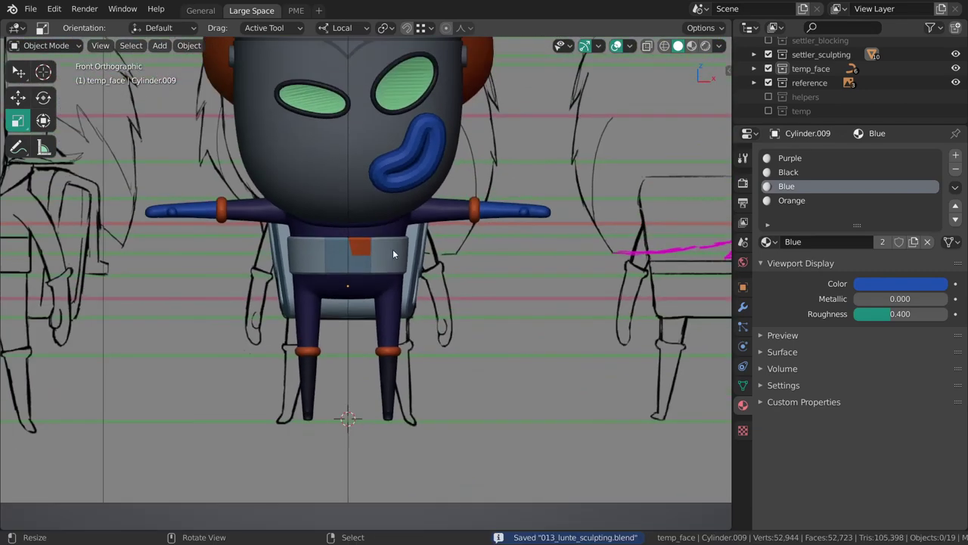
Step: Orbit around the neck and select the orange hair piece Cylinder.012
middle_drag(393, 254, 374, 247)
middle_drag(351, 164, 400, 205)
middle_drag(381, 241, 349, 281)
click(400, 298)
key(KP_3)
key(alt+a)
scroll(383, 247, up, 6)
mouse_move(409, 248)
middle_down()
mouse_move(384, 250)
mouse_move(427, 233)
mouse_move(440, 258)
mouse_move(449, 230)
mouse_move(447, 259)
mouse_move(469, 209)
middle_up()
click(440, 257)
click(448, 259)
Step: In Sculpt Mode, grab the hair underside down toward the neck with a ~363–405 px brush
key(ctrl+Tab)
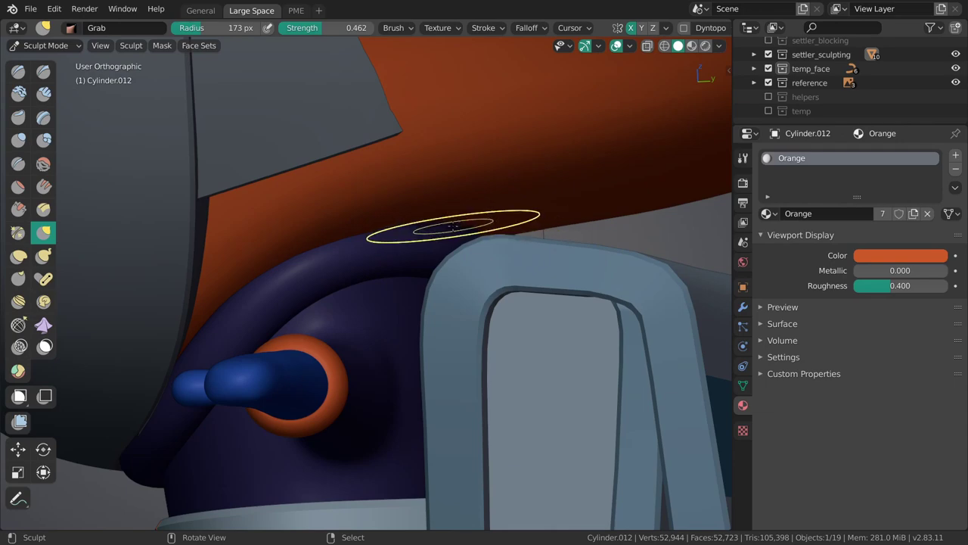
key(f)
click(628, 220)
drag(452, 225, 468, 236)
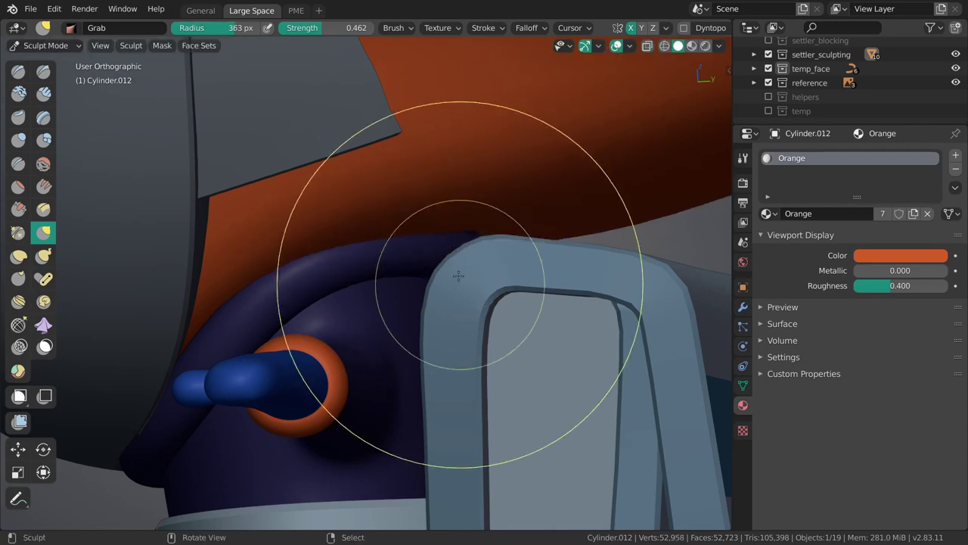
mouse_move(458, 261)
middle_down()
mouse_move(454, 235)
mouse_move(428, 270)
mouse_move(420, 261)
middle_up()
key(f)
click(414, 260)
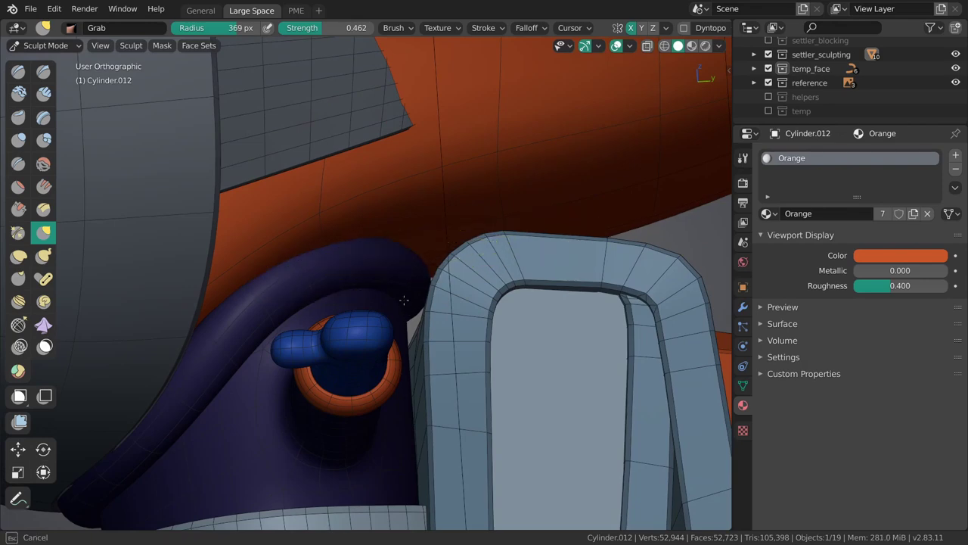
key(f)
mouse_move(373, 280)
middle_down()
mouse_move(409, 261)
mouse_move(495, 248)
mouse_move(348, 304)
mouse_move(400, 260)
mouse_move(415, 277)
mouse_move(348, 304)
mouse_move(457, 303)
mouse_move(484, 234)
mouse_move(526, 361)
middle_up()
click(412, 257)
Step: Leave Sculpt Mode and view the character from the front
key(ctrl+Tab)
key(KP_1)
scroll(470, 251, up, 1)
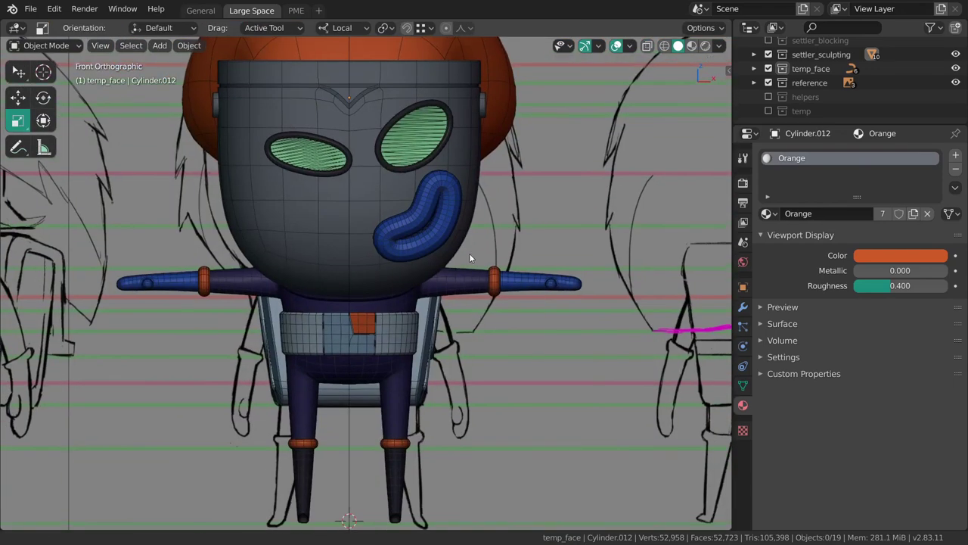
scroll(468, 251, down, 3)
Step: Save the file, then edge-slide the hair piece's selected loop in Edit Mode
key(ctrl+s)
middle_drag(466, 244, 401, 247)
key(Tab)
scroll(395, 223, up, 3)
key(shift+space)
key(g)
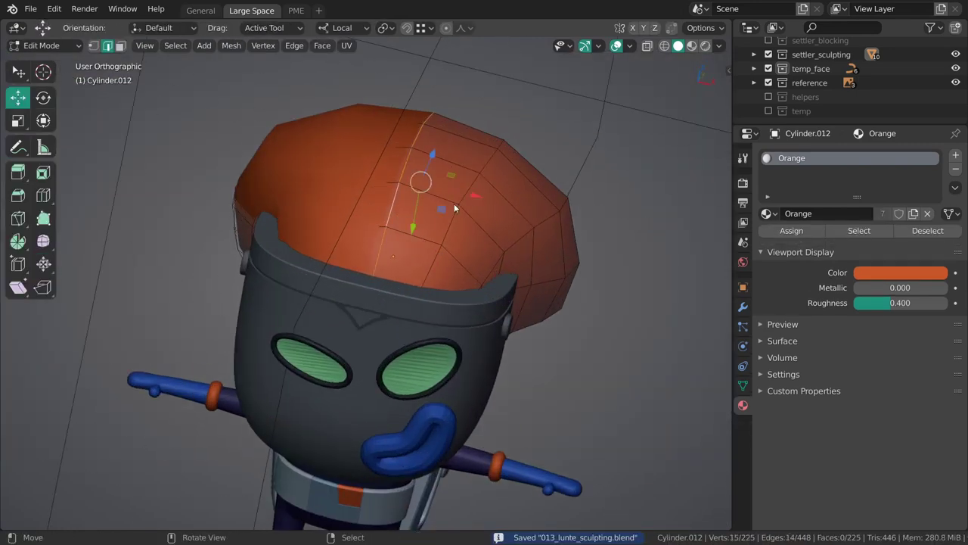
key(g)
key(g)
click(481, 201)
Step: Move the loop sideways along X with proportional falloff and check the reshaped hair
key(g)
key(x)
click(463, 190)
key(Tab)
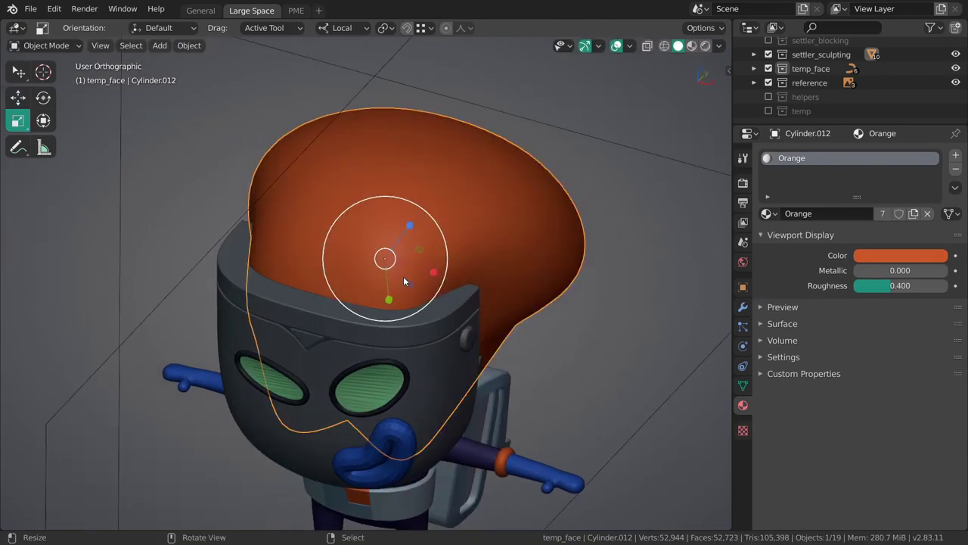
middle_drag(407, 281, 448, 415)
scroll(454, 375, down, 4)
Step: Orbit around the character to the back and select the backpack plate Cube.006
key(KP_1)
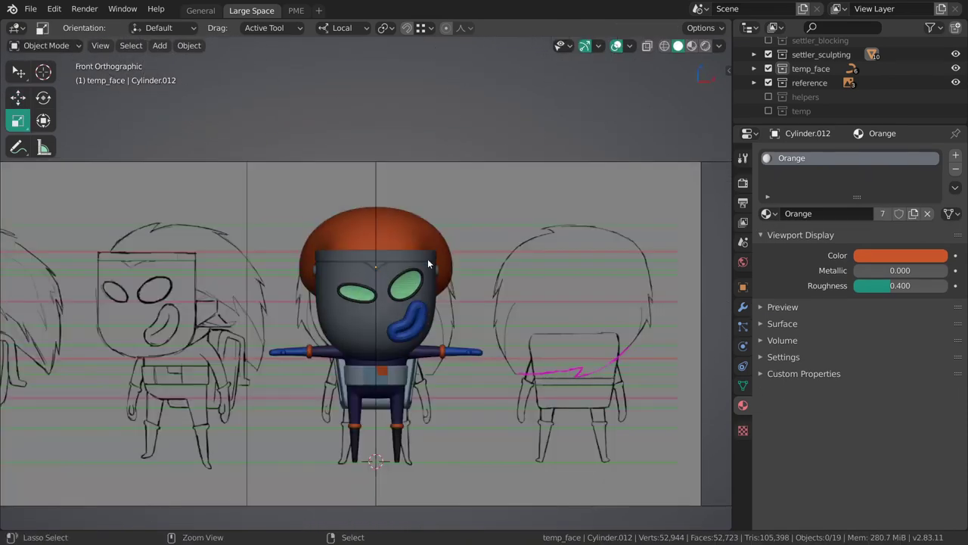
scroll(437, 265, up, 5)
scroll(484, 335, down, 3)
middle_drag(484, 335, 317, 320)
scroll(407, 298, up, 3)
middle_drag(407, 297, 554, 280)
click(470, 239)
mouse_move(470, 239)
middle_down()
mouse_move(519, 246)
mouse_move(421, 269)
mouse_move(389, 293)
mouse_move(521, 252)
mouse_move(504, 260)
mouse_move(522, 285)
mouse_move(454, 266)
mouse_move(411, 296)
mouse_move(424, 285)
mouse_move(359, 301)
mouse_move(443, 255)
mouse_move(400, 356)
mouse_move(364, 240)
middle_up()
key(alt+a)
Step: Select the backpack plate and sculpt it with the brush radius reduced to 74 px
click(359, 301)
key(ctrl+Tab)
click(340, 306)
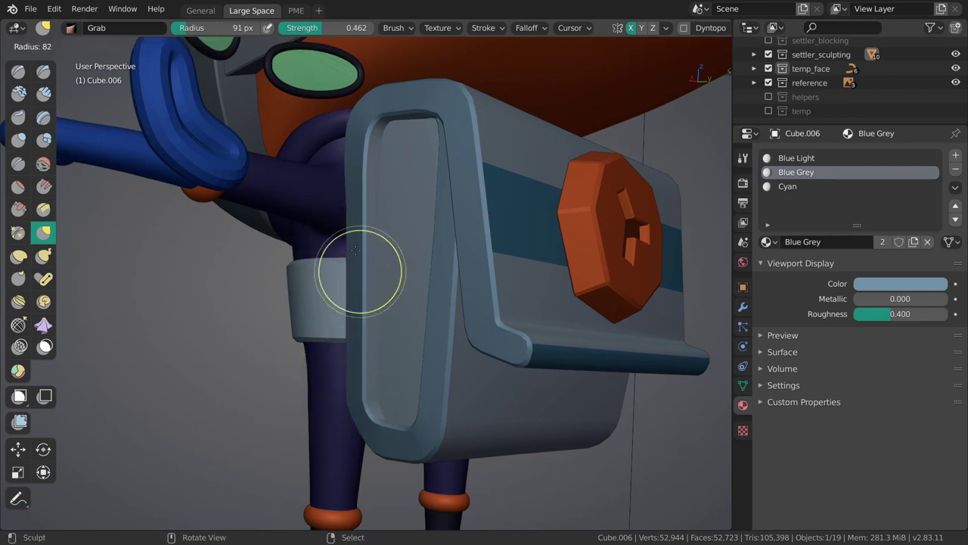
click(347, 196)
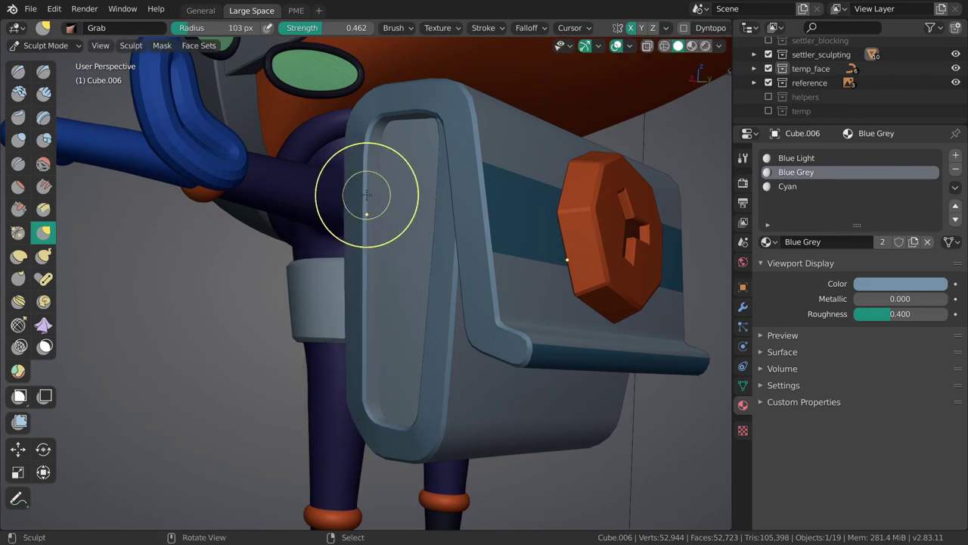
Step: In face select mode, start a shortest-path face selection from the top of the plate's inner rim
key(Tab)
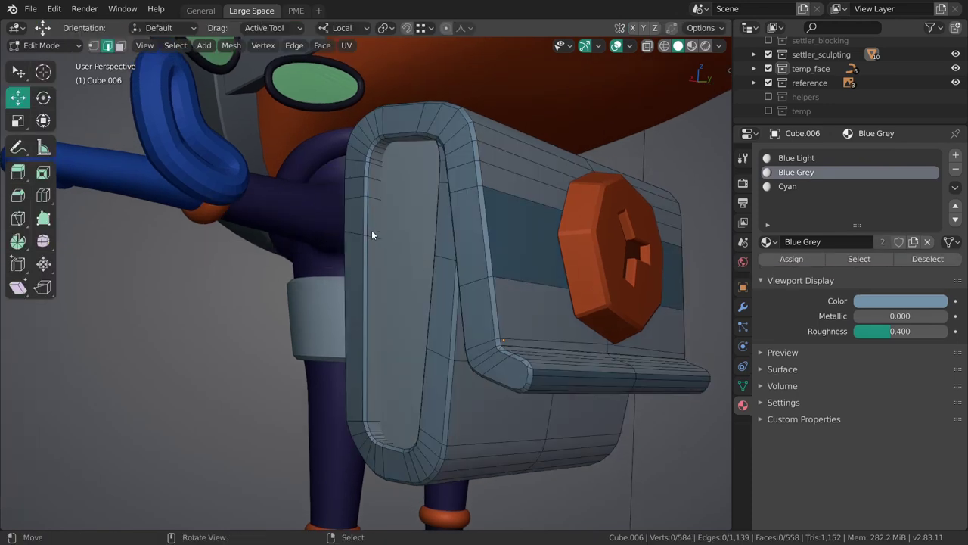
alt+click(366, 237)
key(3)
alt+click(375, 237)
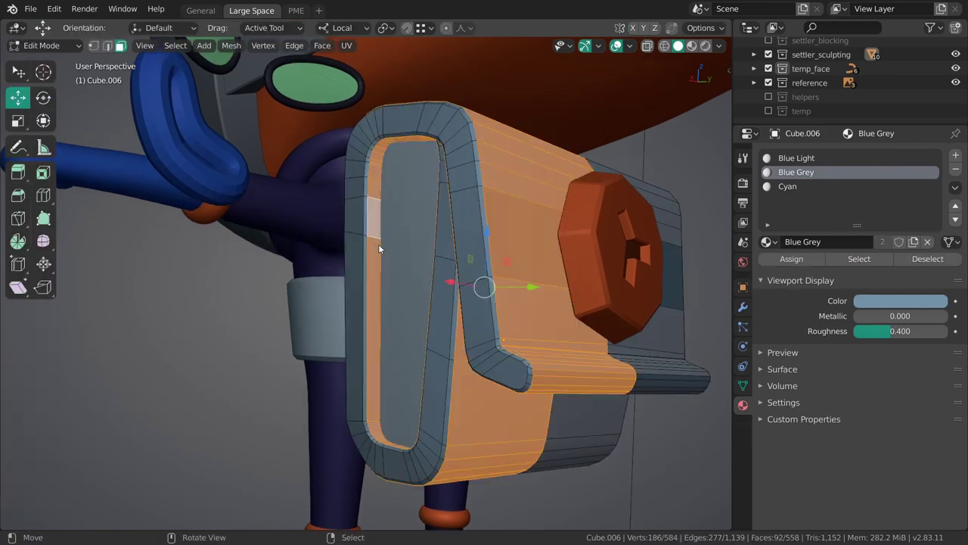
key(alt+a)
middle_drag(375, 251, 474, 120)
click(473, 118)
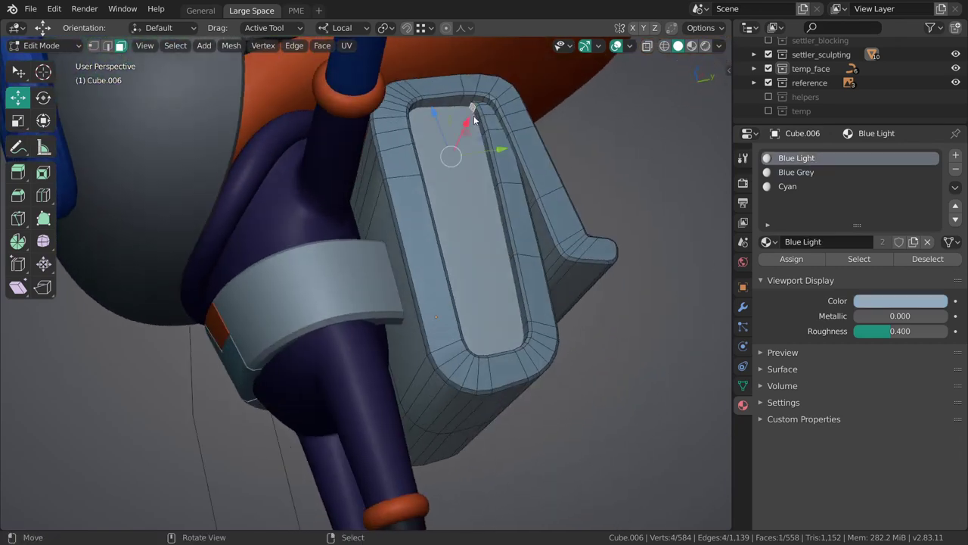
ctrl+click(523, 307)
Step: Extend the face path along the inner strips and add a strip on the right plate
middle_drag(521, 314, 374, 399)
ctrl+click(384, 390)
ctrl+click(370, 391)
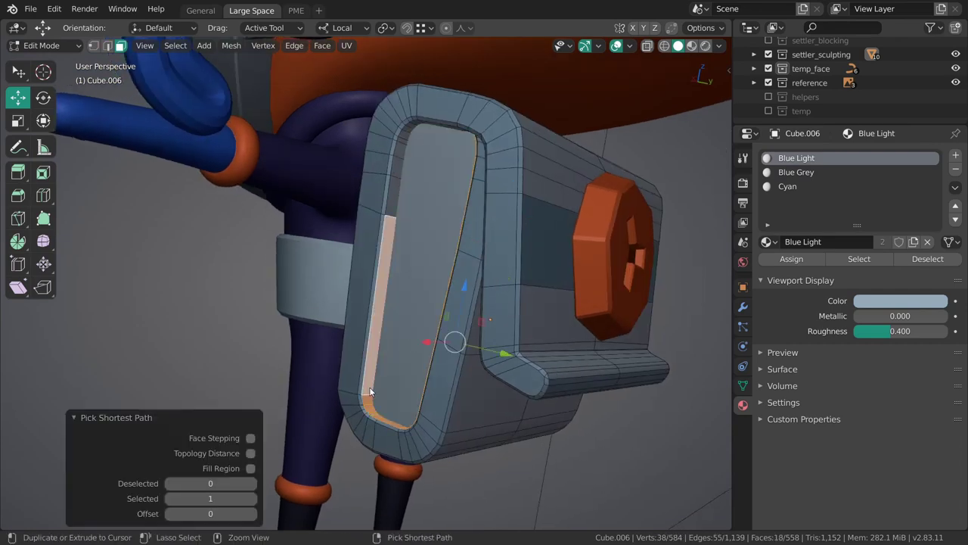
ctrl+click(405, 136)
middle_drag(410, 134, 475, 154)
scroll(511, 157, up, 4)
middle_drag(506, 234, 460, 335)
ctrl+click(433, 342)
shift+scroll(438, 337, down, 4)
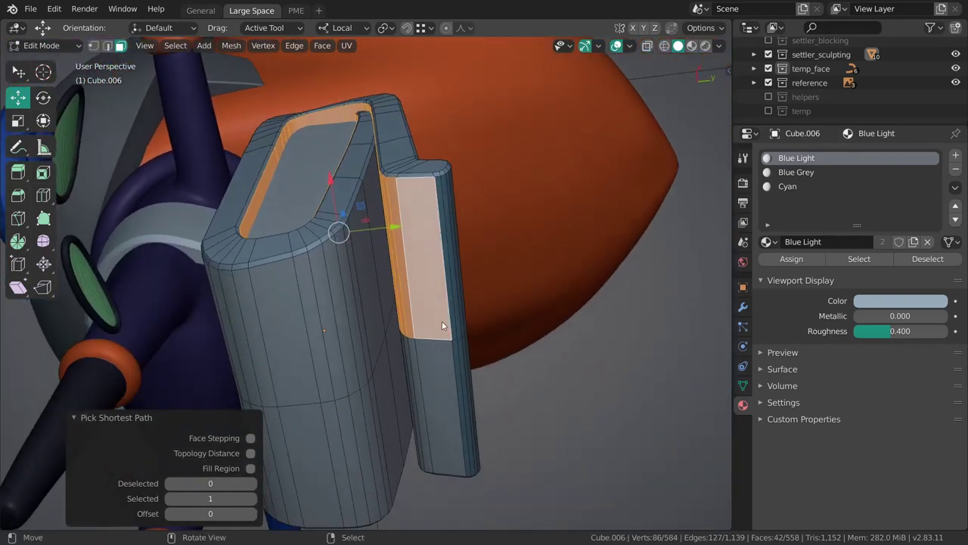
Step: Assign the Blue Grey material to the selected faces and check the colours in Object Mode
click(796, 172)
click(792, 259)
key(alt+a)
middle_drag(469, 227, 458, 281)
key(Tab)
key(Tab)
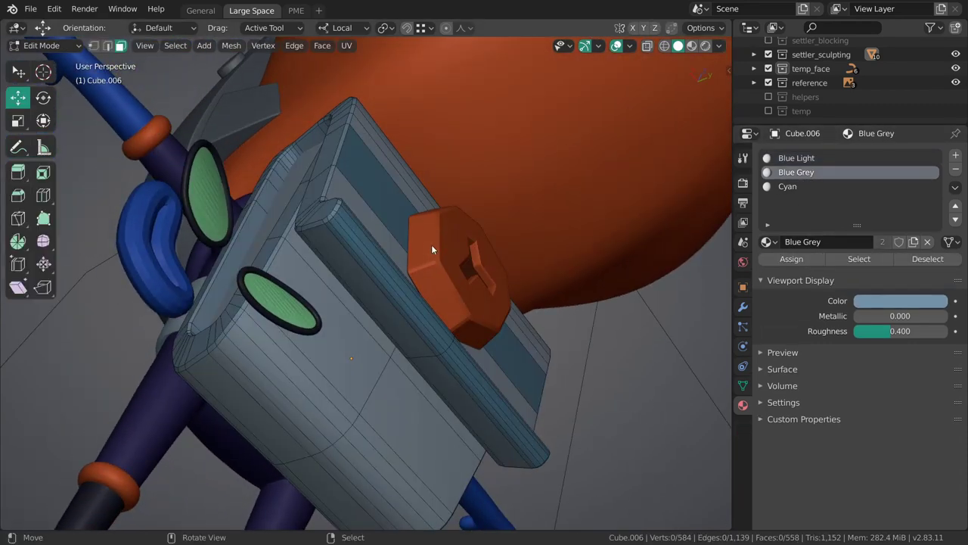
scroll(408, 238, up, 2)
mouse_move(400, 258)
middle_down()
mouse_move(410, 303)
mouse_move(381, 255)
mouse_move(409, 208)
mouse_move(390, 243)
middle_up()
key(Tab)
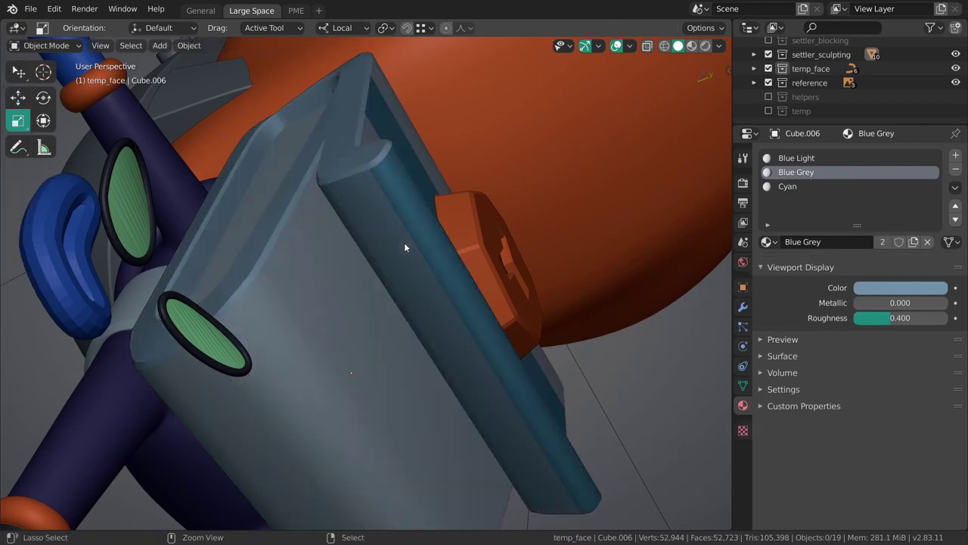
right_click(399, 236)
middle_drag(376, 236, 469, 246)
key(ctrl+Tab)
Step: Select more rim face strips, including a hidden thin face via X-ray, and assign Cyan
ctrl+click(361, 119)
middle_drag(362, 119, 397, 292)
scroll(386, 348, up, 2)
ctrl+click(379, 410)
middle_drag(378, 411, 514, 168)
ctrl+click(447, 134)
key(alt+z)
middle_drag(524, 207, 482, 259)
shift+click(468, 253)
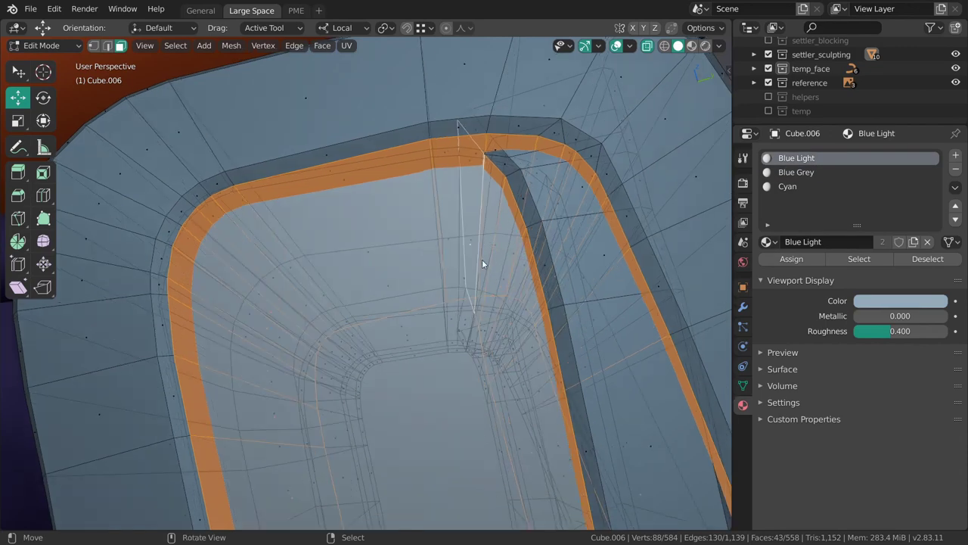
click(789, 186)
click(791, 258)
Step: Scale the backpack plate up by 1.079 in Object Mode and save the file
key(Tab)
middle_drag(440, 358, 454, 294)
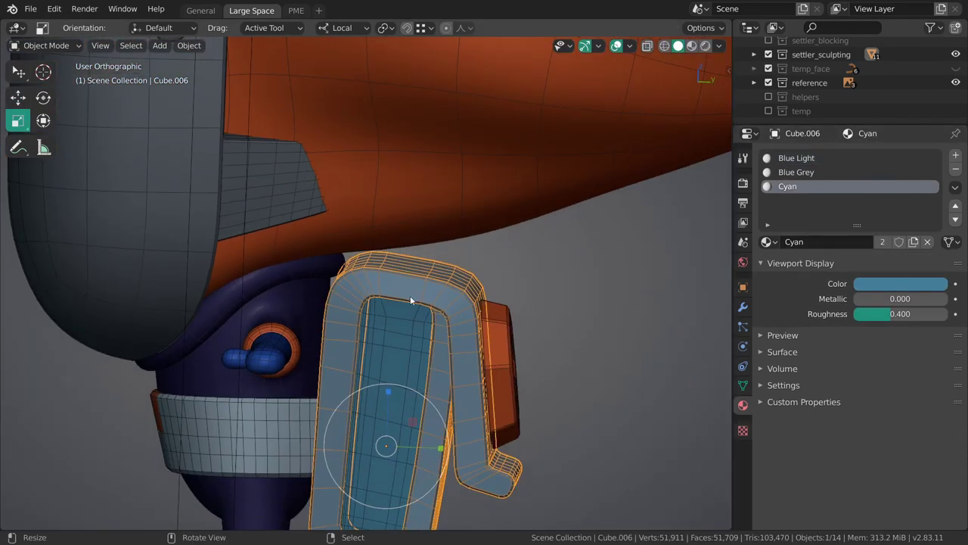
key(s)
click(570, 325)
scroll(454, 310, down, 2)
key(KP_3)
key(alt+a)
scroll(451, 330, down, 2)
key(ctrl+s)
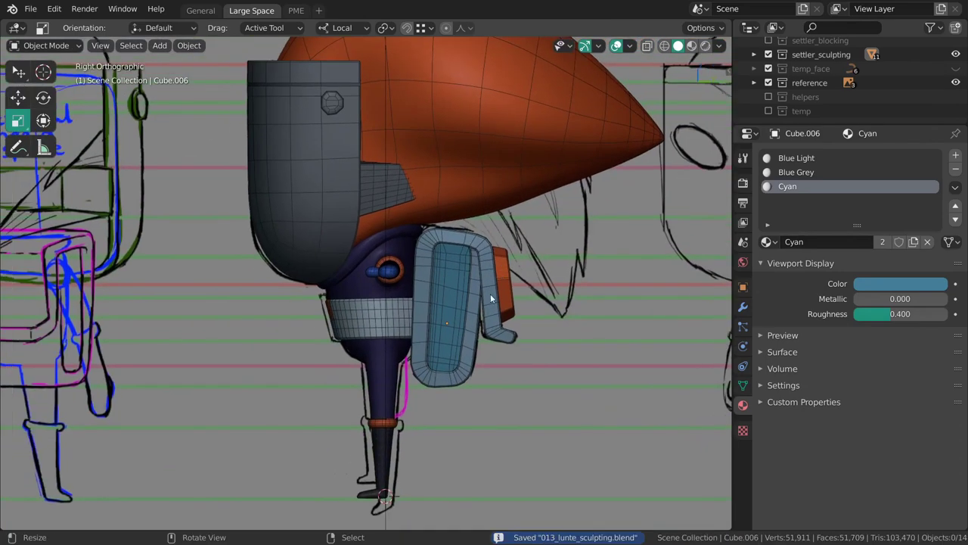
Step: Unhide the temp_face collection's eyes and mouth and view the character in perspective
key(KP_1)
key(shift+3)
scroll(429, 291, down, 2)
key(KP_5)
mouse_move(441, 272)
middle_down()
mouse_move(462, 258)
mouse_move(406, 282)
middle_up()
scroll(424, 280, up, 4)
middle_drag(470, 315, 424, 288)
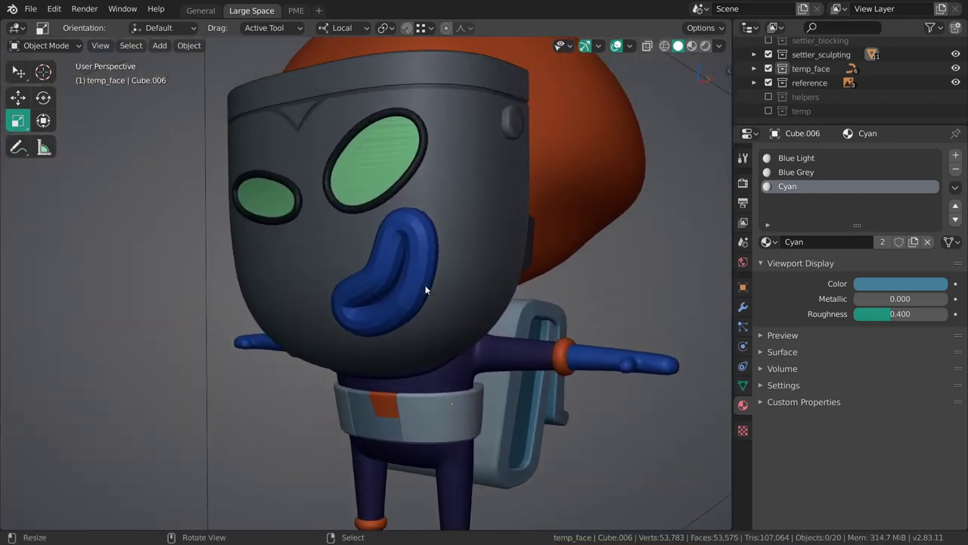
scroll(397, 244, up, 2)
click(405, 284)
scroll(423, 295, up, 4)
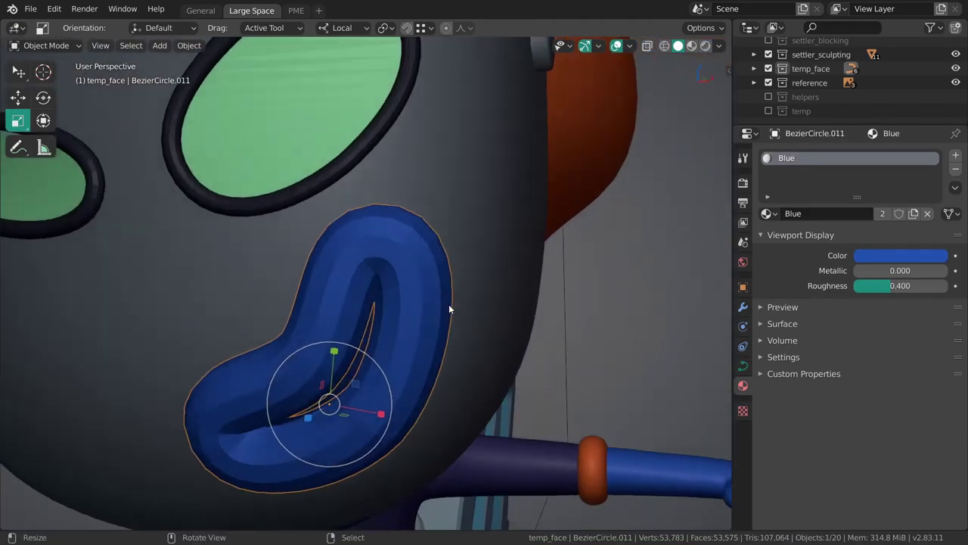
scroll(479, 323, down, 3)
key(KP_1)
scroll(400, 271, up, 2)
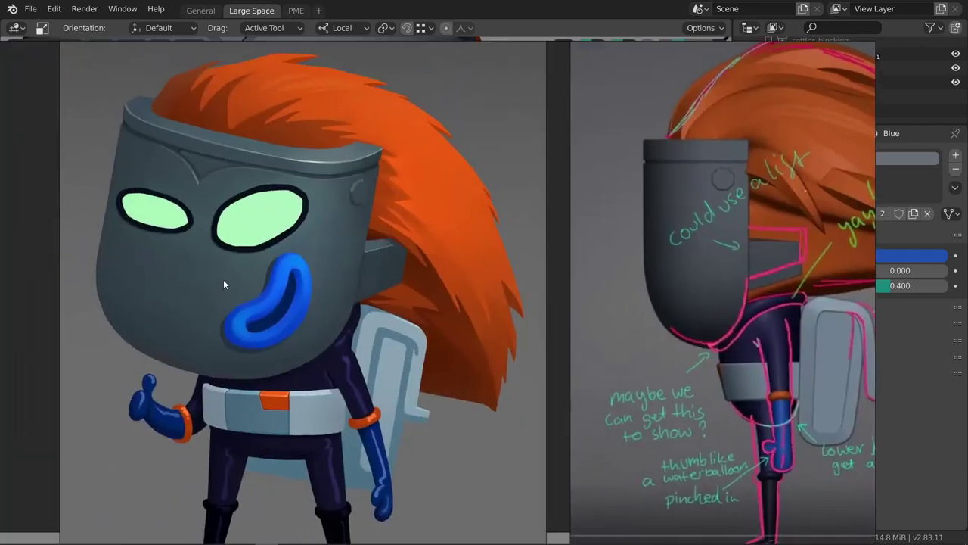
scroll(318, 254, up, 3)
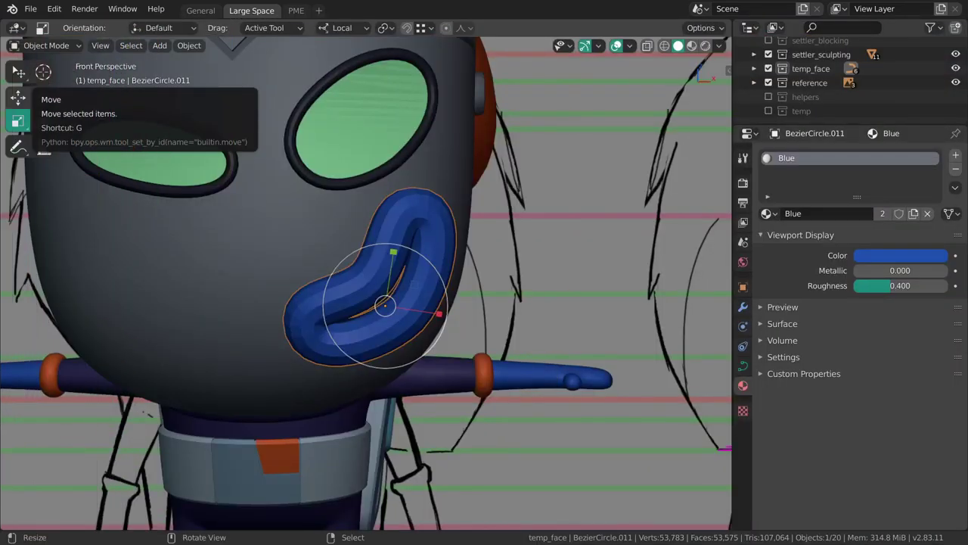
Step: Raise the larger eye ring's curve resolution step by step to 4
middle_drag(439, 424, 428, 276)
click(404, 210)
click(744, 366)
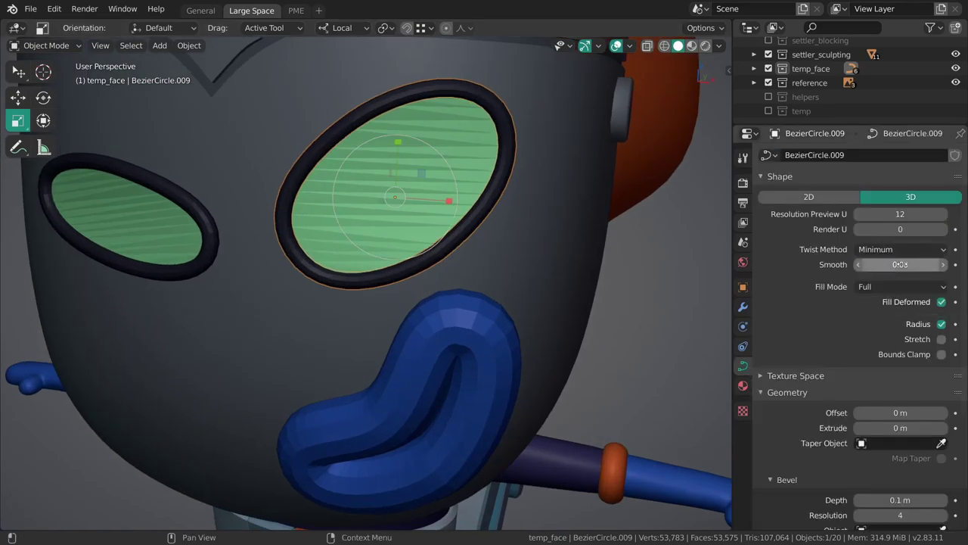
scroll(889, 303, down, 3)
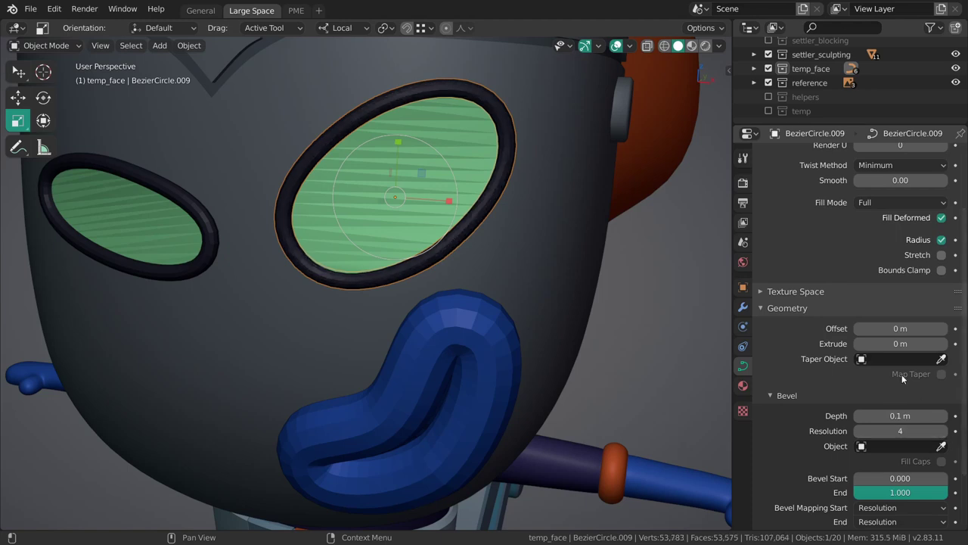
scroll(889, 206, up, 2)
drag(891, 190, 878, 191)
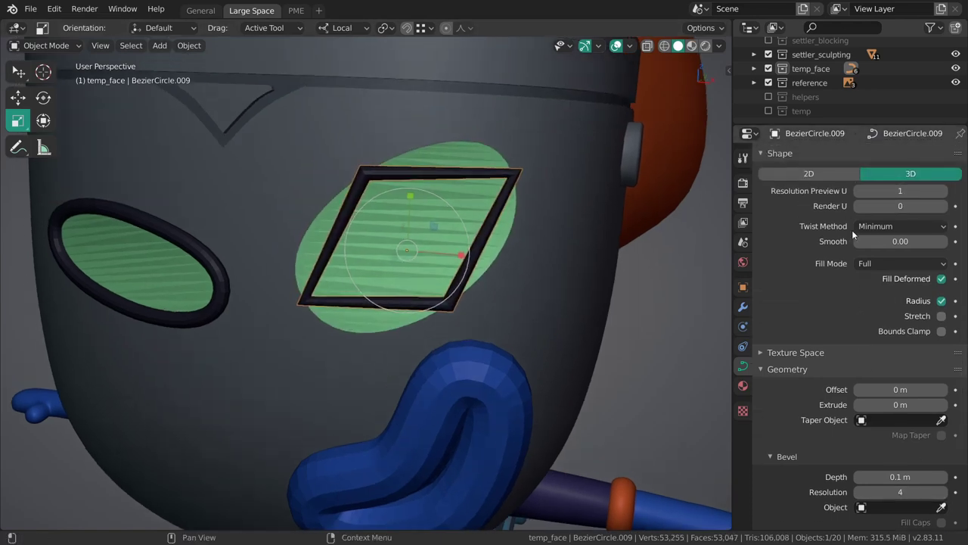
click(942, 192)
click(941, 192)
scroll(529, 251, down, 2)
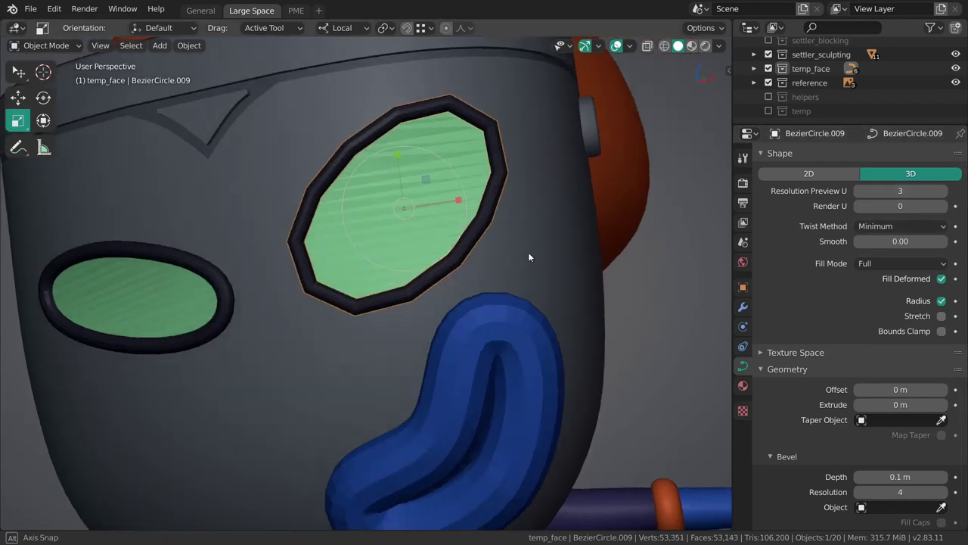
middle_drag(486, 311, 484, 290)
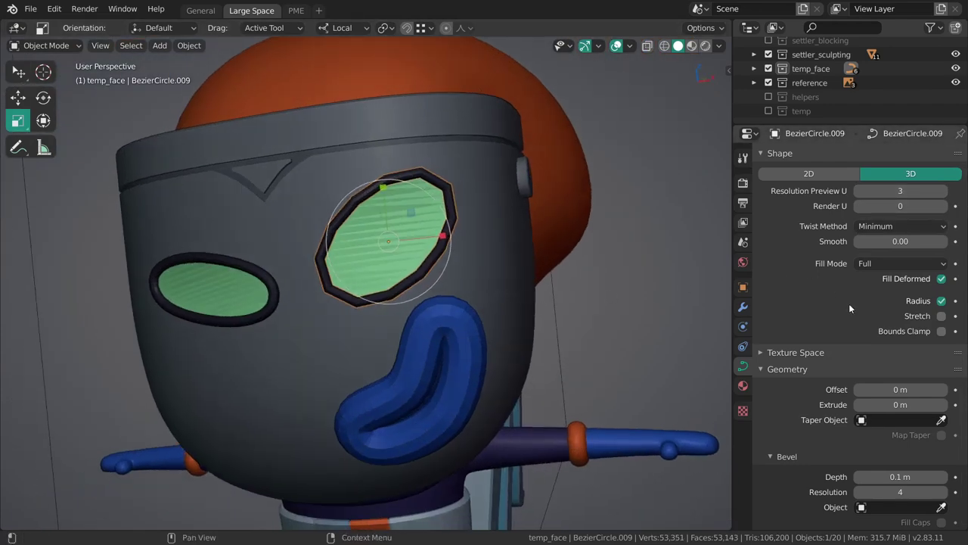
click(943, 192)
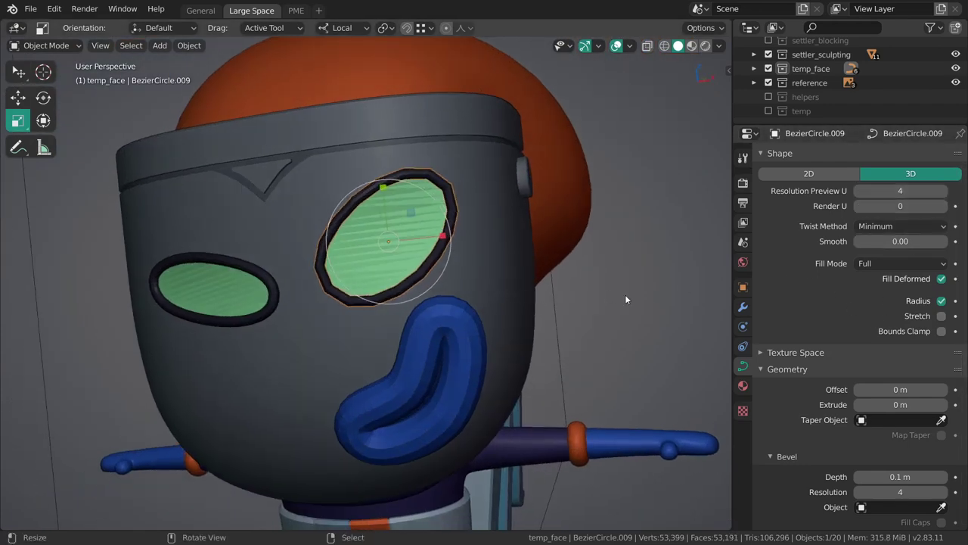
Step: Reshape the smaller eye ring by moving a control point with proportional editing
click(274, 302)
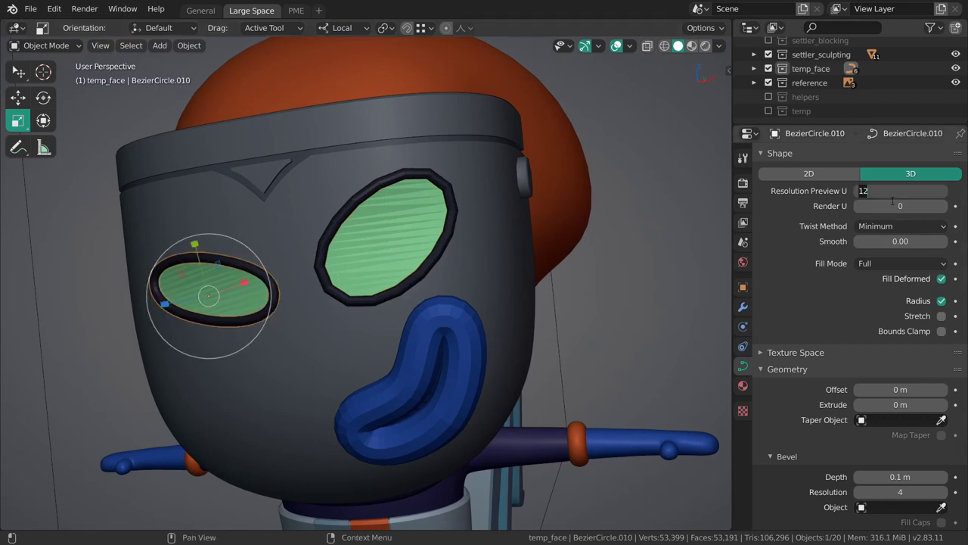
key(Tab)
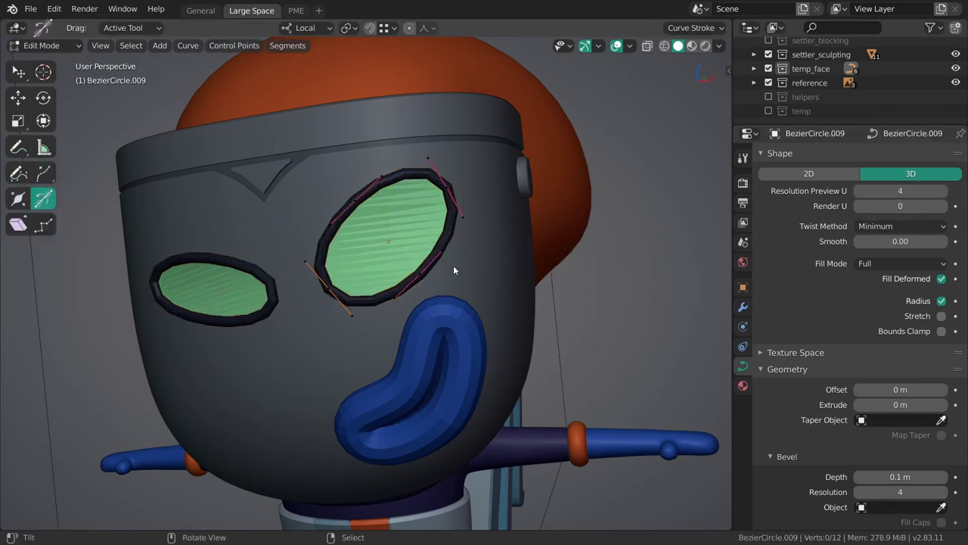
scroll(450, 263, up, 2)
key(shift+space)
key(g)
drag(430, 270, 537, 310)
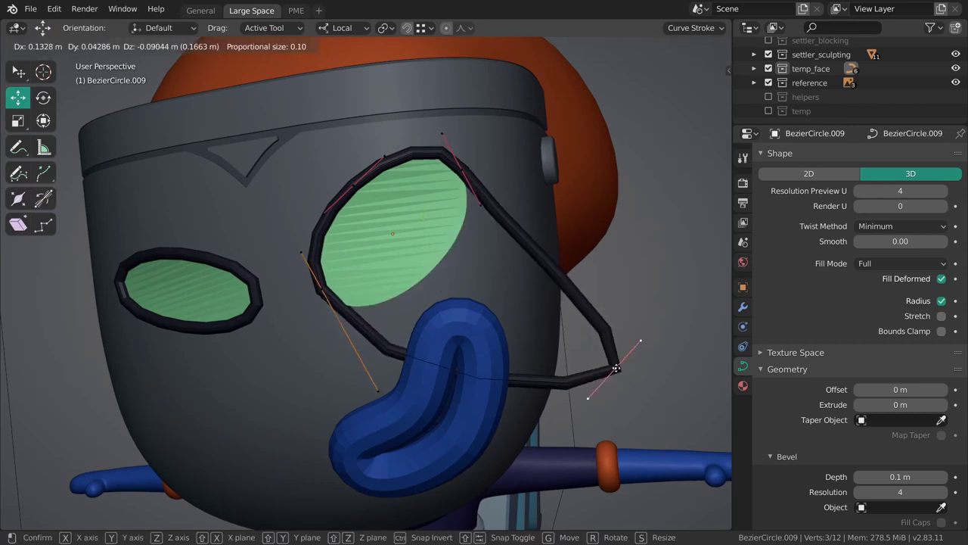
drag(618, 372, 471, 273)
key(Tab)
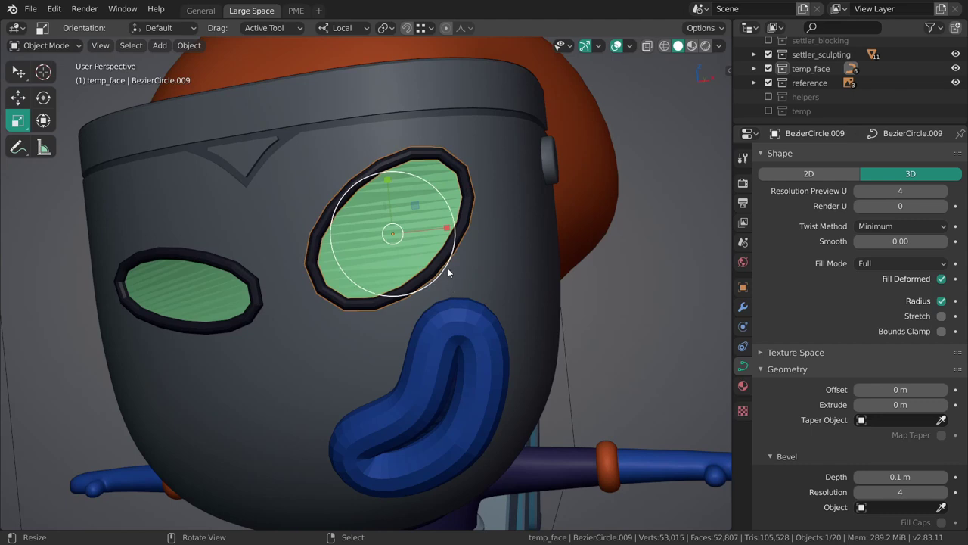
key(alt+a)
Step: Try a Resolution Preview U of 5 on the eye rings, then set it back to 4
click(946, 191)
click(264, 313)
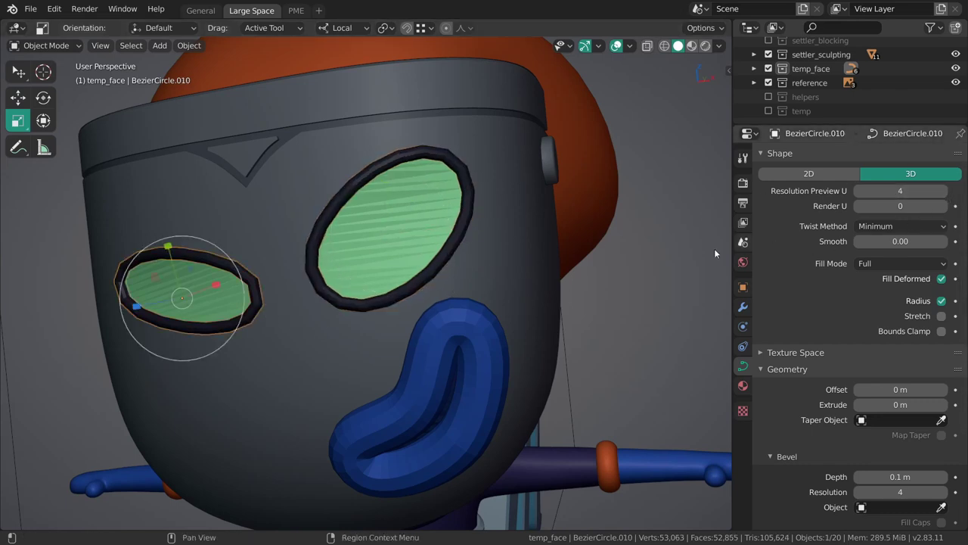
click(432, 270)
click(858, 190)
Step: View the face from the front and select the blue mouth curve
key(alt+a)
scroll(488, 286, down, 5)
key(grave)
click(464, 229)
mouse_move(495, 258)
middle_down()
mouse_move(477, 259)
mouse_move(504, 305)
mouse_move(482, 300)
mouse_move(477, 328)
mouse_move(498, 295)
mouse_move(409, 296)
mouse_move(414, 282)
middle_up()
scroll(473, 253, up, 4)
click(482, 300)
Step: Add a new Bezier circle and slide it sideways along X
key(alt+a)
key(shift+a)
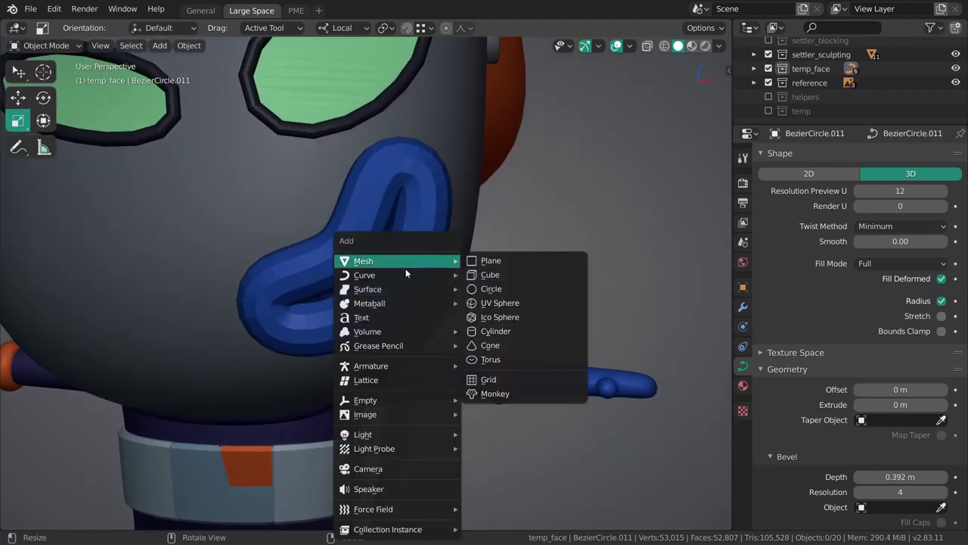
mouse_move(405, 274)
click(505, 289)
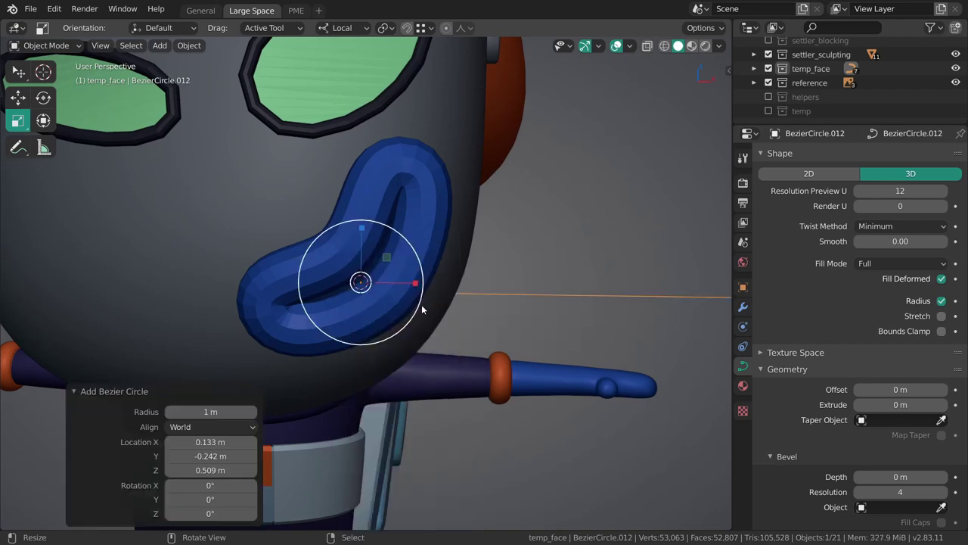
key(w)
drag(424, 285, 496, 284)
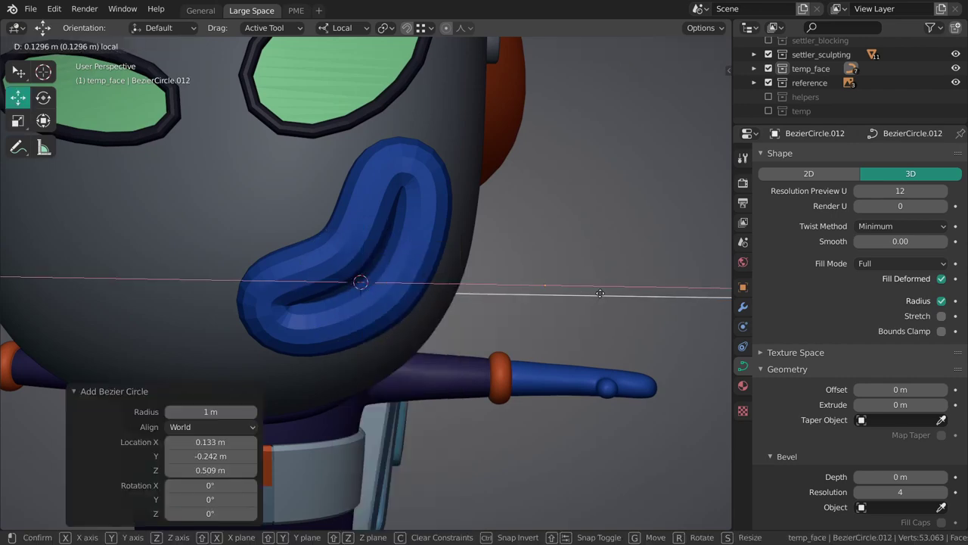
drag(600, 293, 580, 293)
scroll(434, 275, down, 8)
middle_drag(434, 276, 377, 311)
Step: In Edit Mode, scale the circle down to 0.106 then 0.840 and set all handles to Vector
key(ctrl+Tab)
click(455, 314)
key(r)
key(s)
click(422, 311)
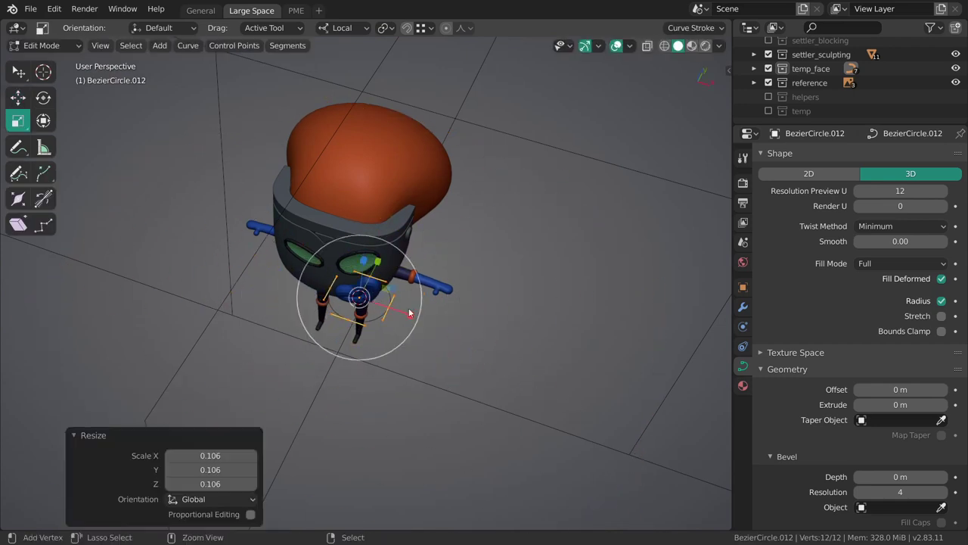
scroll(446, 355, up, 5)
key(s)
click(453, 324)
scroll(458, 327, up, 2)
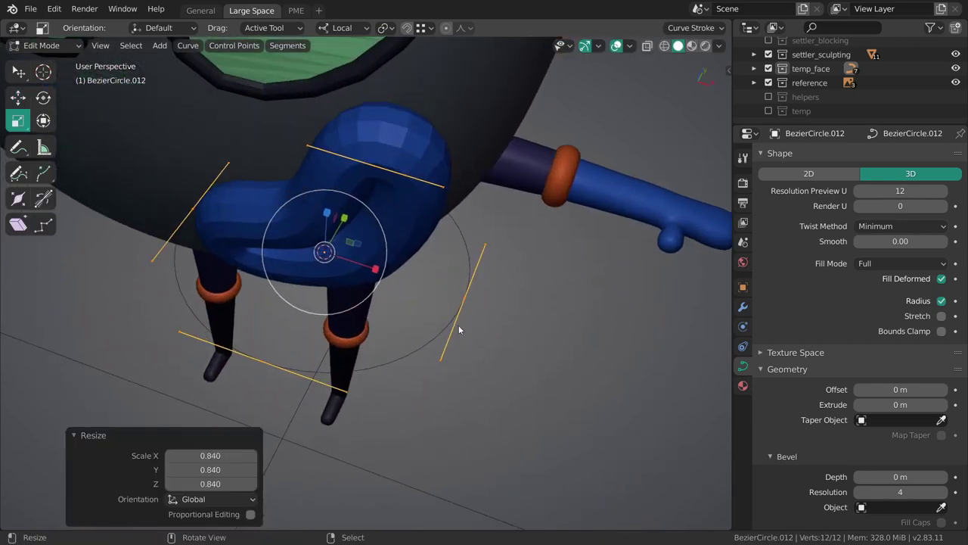
key(v)
click(457, 345)
middle_drag(457, 345, 435, 287)
Step: Isolate the circle in local view from the top and subdivide it
key(KP_Divide)
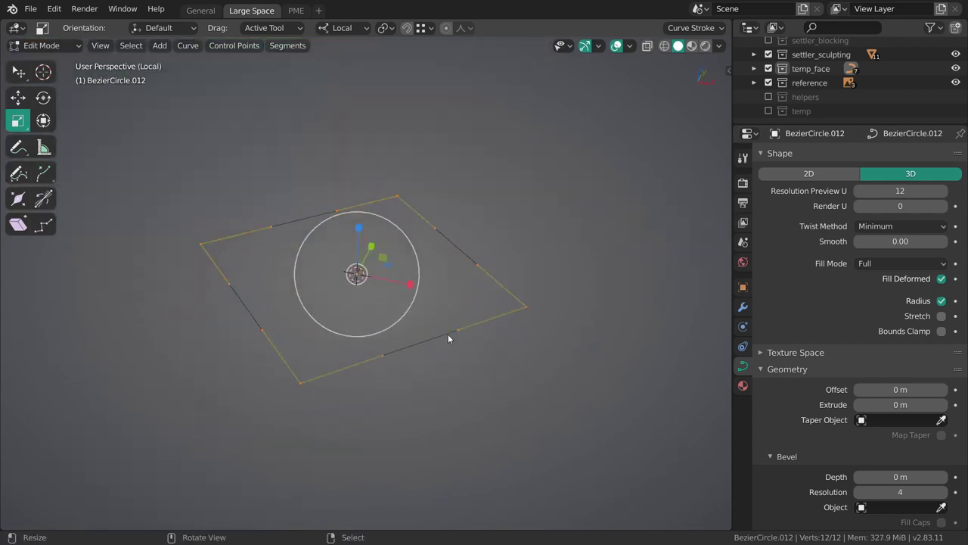
key(KP_7)
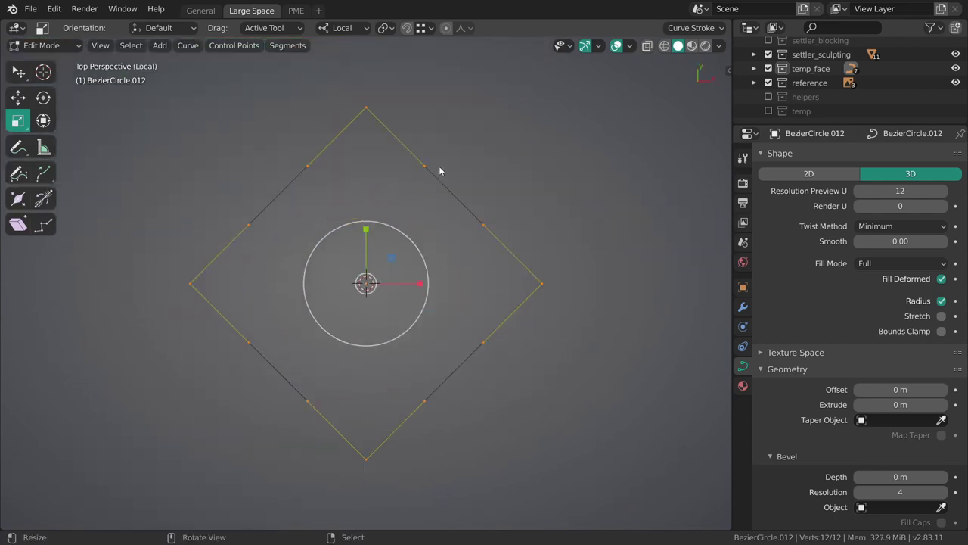
key(w)
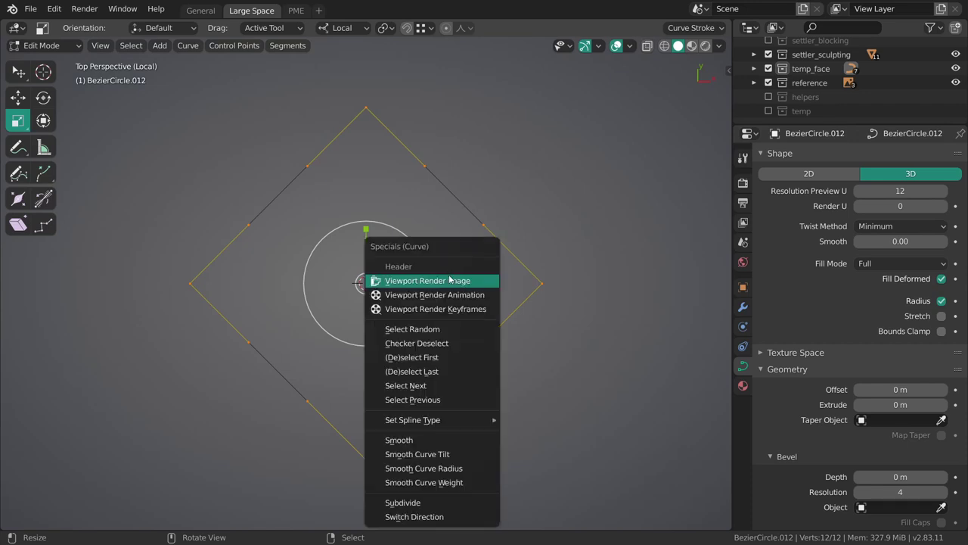
click(430, 500)
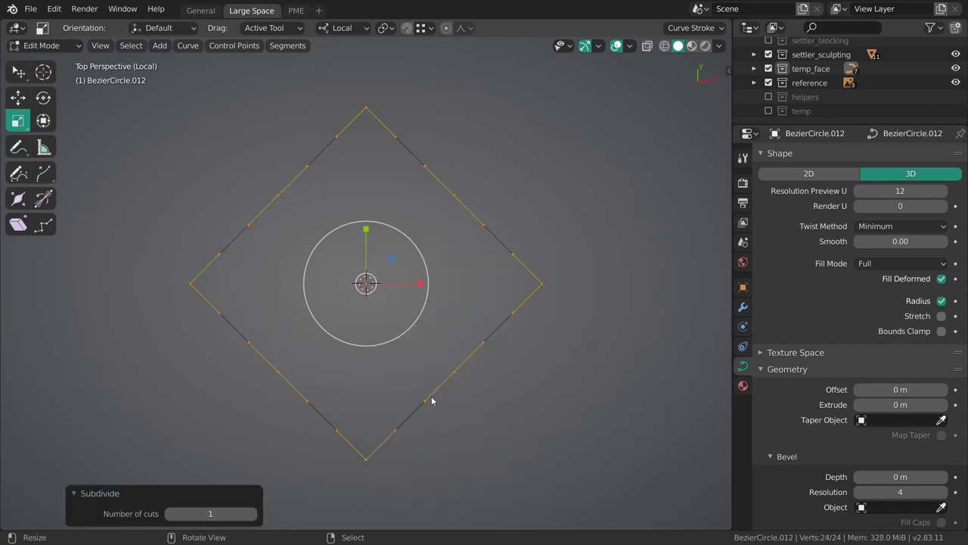
key(alt+a)
Step: Drag individual points to give the outline an angular, irregular shape
right_drag(457, 189, 468, 170)
right_drag(373, 120, 356, 142)
right_drag(279, 199, 246, 167)
right_drag(190, 284, 219, 296)
right_drag(279, 373, 244, 407)
right_drag(365, 458, 371, 437)
right_drag(454, 371, 488, 425)
right_drag(542, 283, 526, 280)
right_drag(518, 376, 514, 371)
Step: Switch between Object and Edit Mode to check the shape, selecting all points
key(Tab)
click(436, 297)
key(Tab)
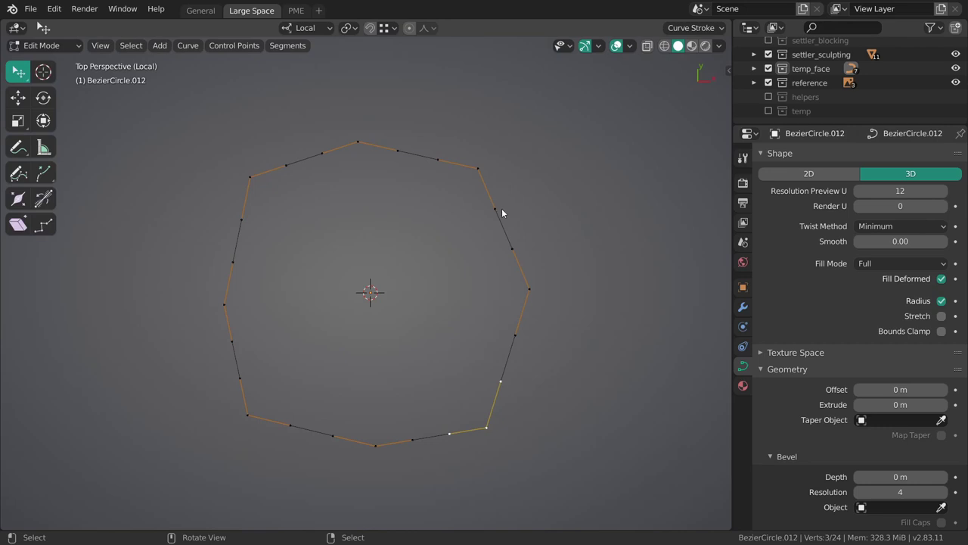
key(a)
key(Tab)
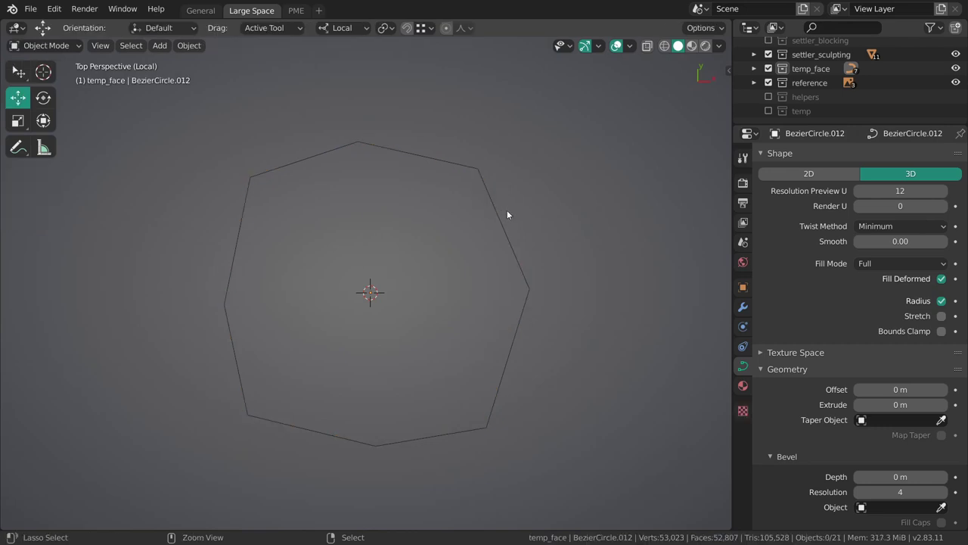
key(Tab)
key(Tab)
Step: Exit local view and set the blue mouth curve's bevel object to the angular circle BezierCircle.012
key(KP_Divide)
click(395, 240)
shift+middle_drag(395, 240, 519, 273)
scroll(875, 341, down, 4)
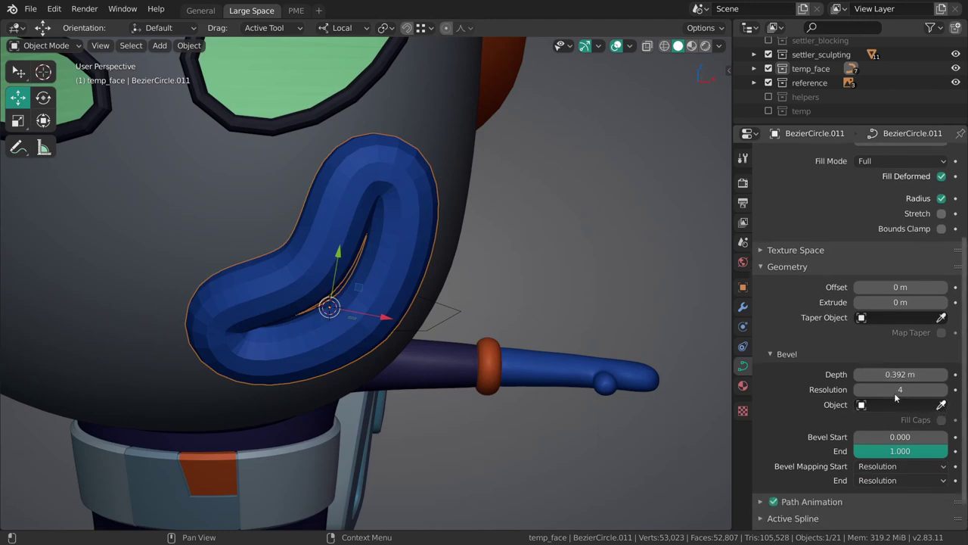
click(941, 404)
click(460, 318)
Step: Fatten the mouth curve by scaling all its points' radius to 2.258
middle_drag(484, 310, 444, 277)
click(463, 294)
key(shift+space)
key(alt+s)
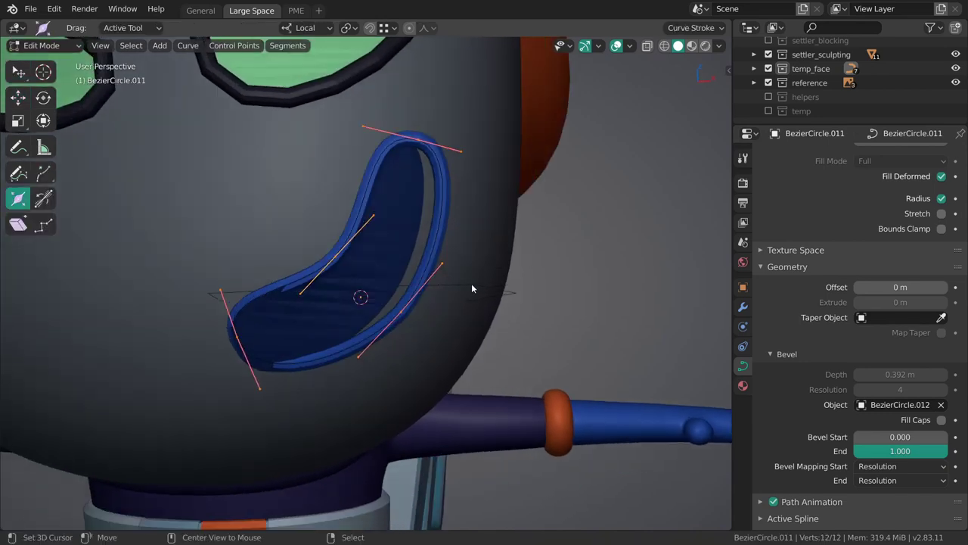
drag(472, 283, 544, 349)
key(Tab)
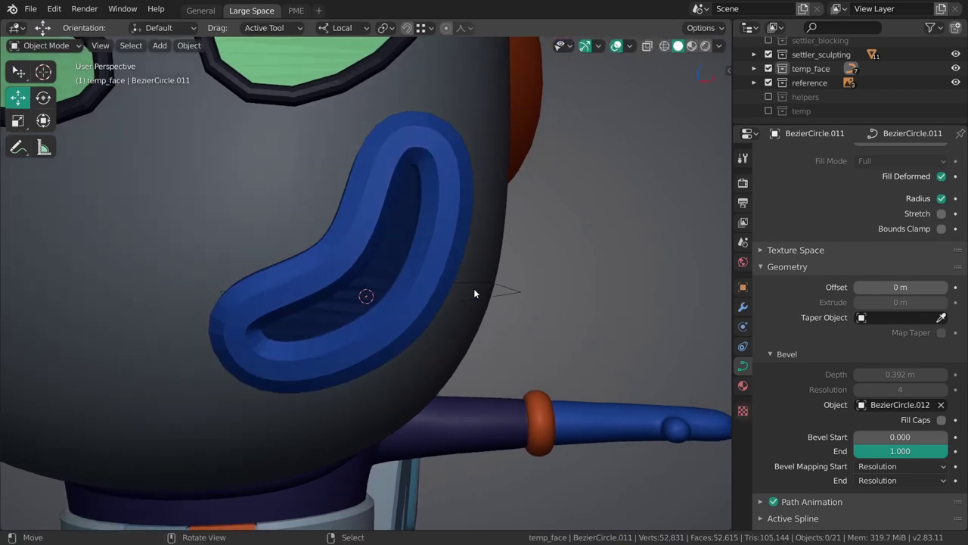
Step: Select the BezierCircle.012 profile circle and begin moving its top-right point in Edit Mode
click(478, 292)
click(485, 283)
middle_drag(486, 283, 471, 173)
key(Tab)
drag(476, 156, 443, 173)
Step: Try moving the bottom, top-left and bottom-right profile points, undoing each attempt
right_click(443, 173)
drag(301, 387, 282, 399)
key(ctrl+z)
click(234, 237)
drag(234, 238, 255, 245)
key(ctrl+z)
click(481, 324)
drag(482, 325, 529, 325)
key(ctrl+z)
Step: From the bottom view, pull the top-right, top-left and bottom-left profile points outward
key(ctrl+KP_7)
key(g)
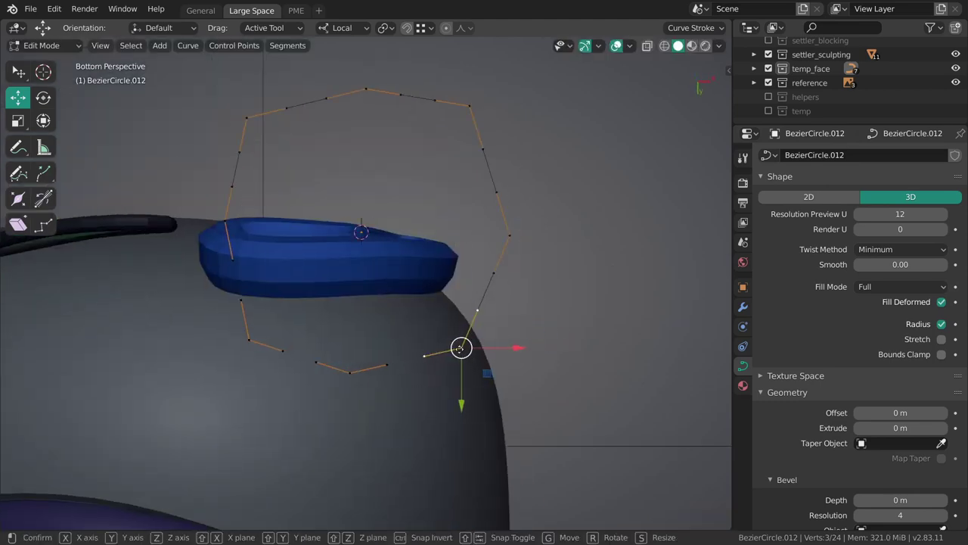
click(484, 368)
shift+middle_drag(461, 132, 502, 216)
drag(510, 188, 527, 182)
click(287, 201)
drag(288, 201, 277, 190)
click(290, 422)
drag(301, 425, 287, 435)
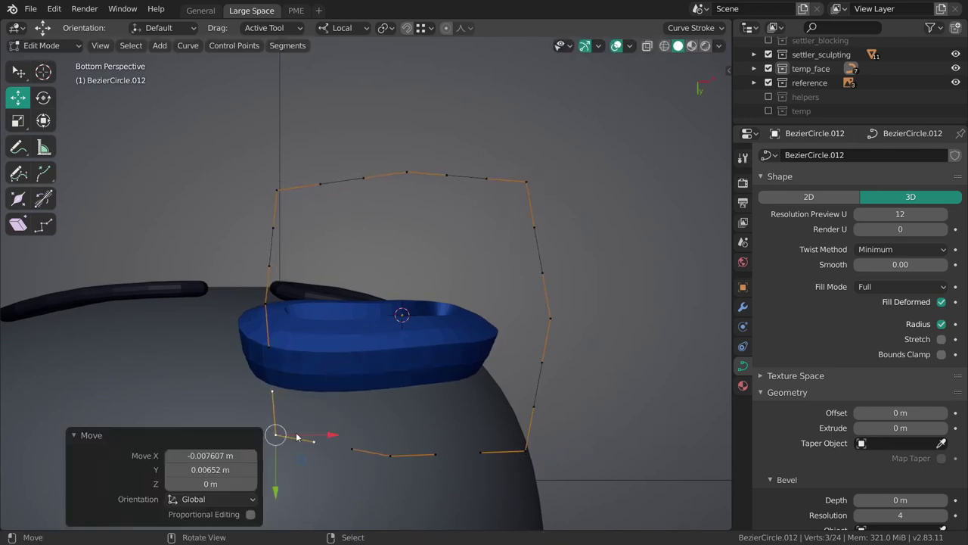
Step: In orthographic bottom view, fine-tune the bottom-right, top-right and top-left profile points
click(521, 441)
shift+middle_drag(522, 441, 495, 377)
key(KP_5)
drag(495, 377, 493, 367)
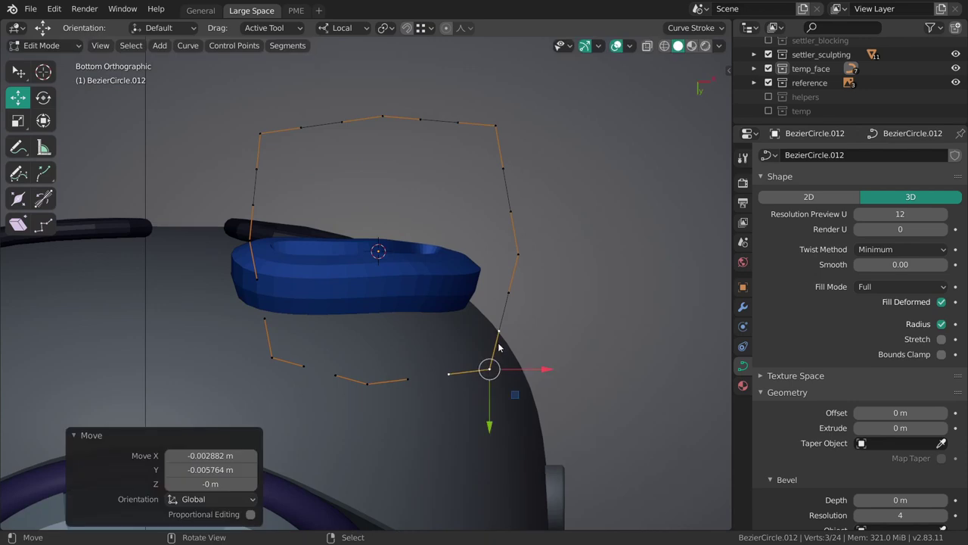
shift+middle_drag(507, 196, 490, 196)
click(486, 156)
drag(486, 155, 481, 160)
drag(265, 178, 260, 171)
middle_drag(260, 170, 443, 275)
key(Tab)
Step: Shade the blue mouth curve smooth
click(445, 295)
right_click(468, 275)
click(469, 276)
key(alt+a)
Step: Select the thin profile curve, frame it from below, and reopen it in Edit Mode
click(445, 270)
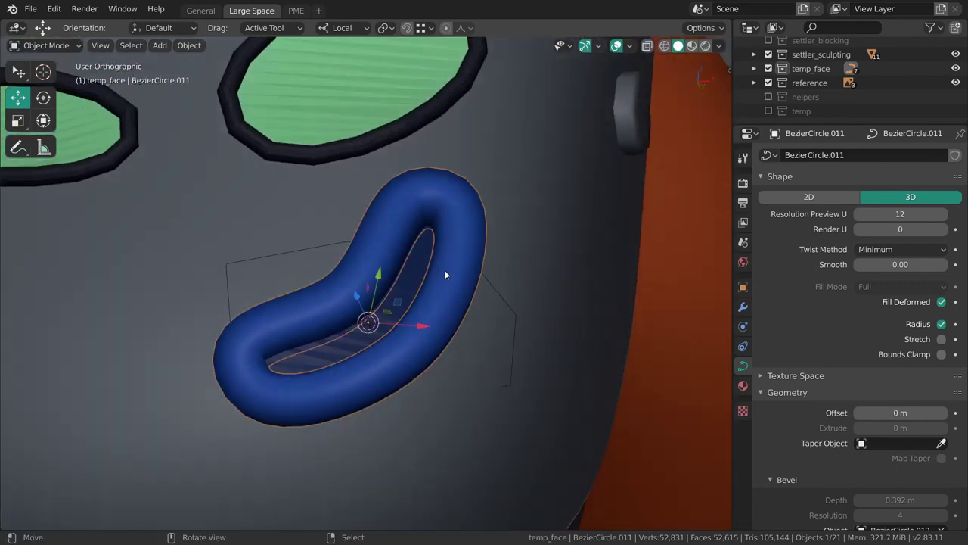
click(490, 283)
key(grave)
click(510, 354)
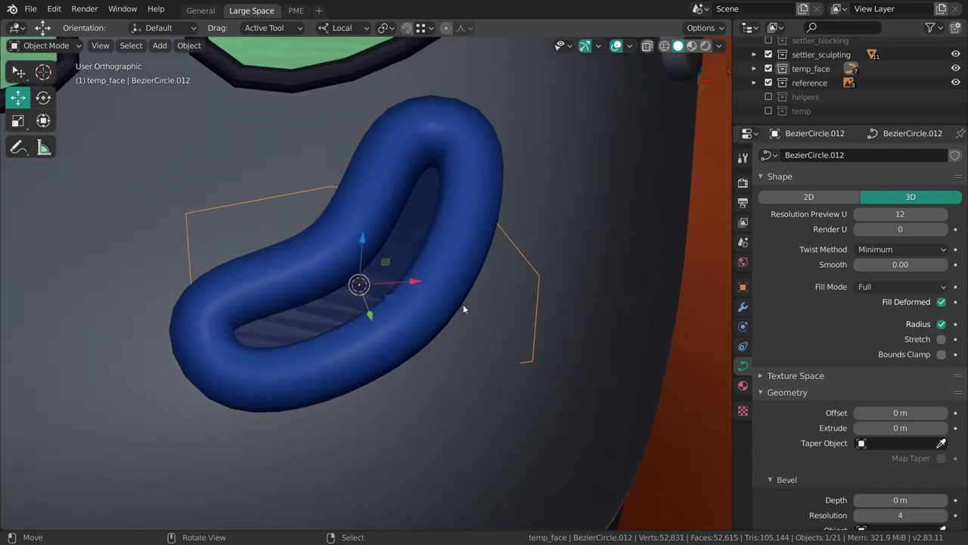
key(grave)
key(3)
key(ctrl+KP_1)
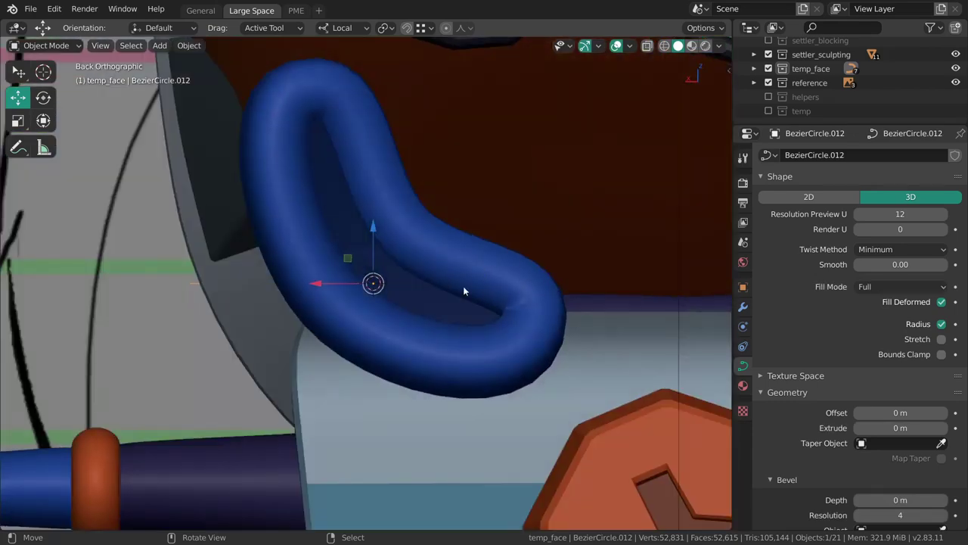
key(ctrl+KP_7)
key(Tab)
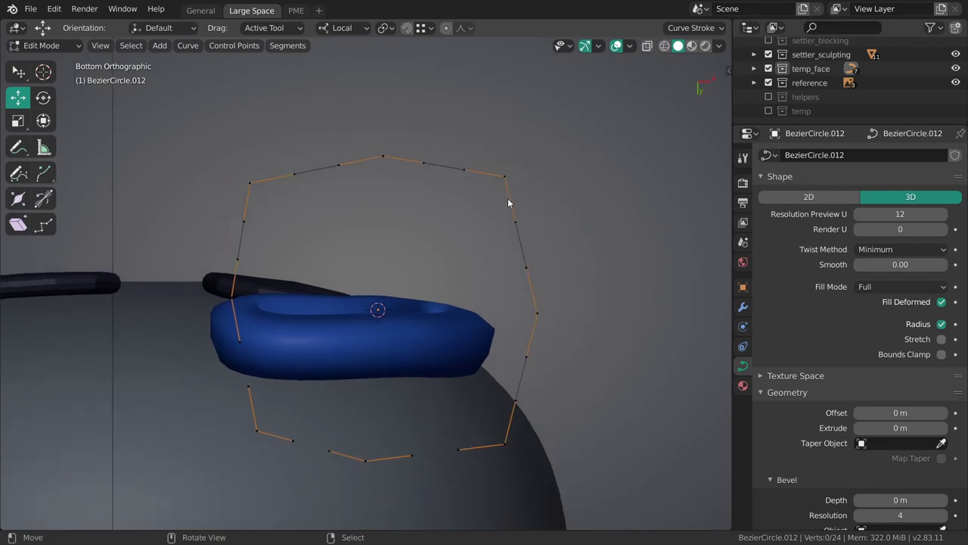
Step: Subdivide all profile points, doubling the curve to 48 points
key(a)
key(v)
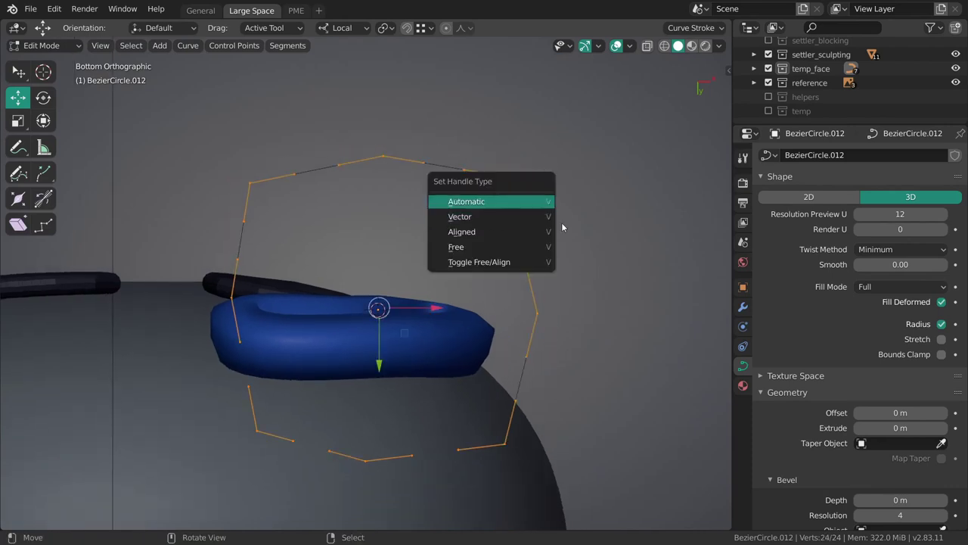
key(Escape)
right_click(522, 185)
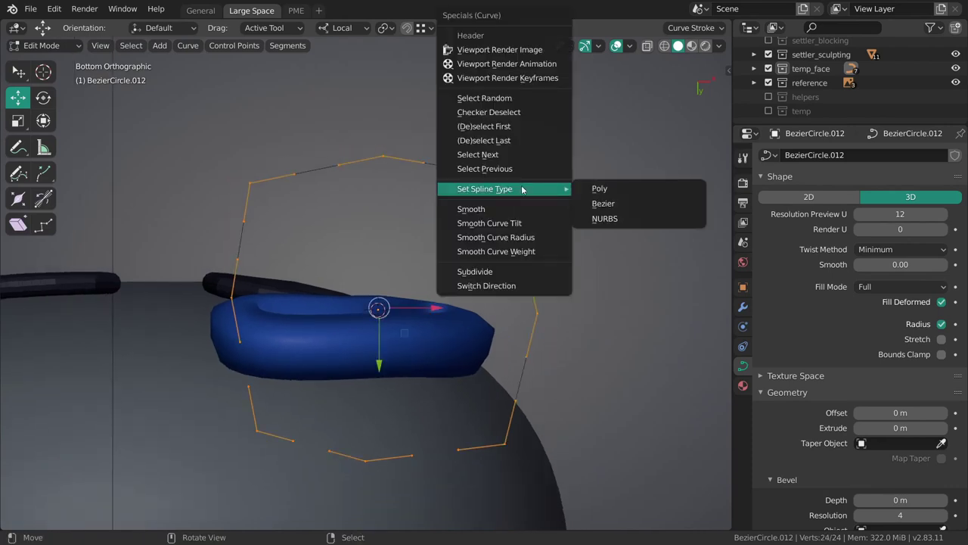
click(518, 268)
Step: Move several points on the profile's right side toward a rounder outline
drag(451, 175, 496, 174)
key(w)
key(g)
click(543, 296)
shift+scroll(534, 290, down, 2)
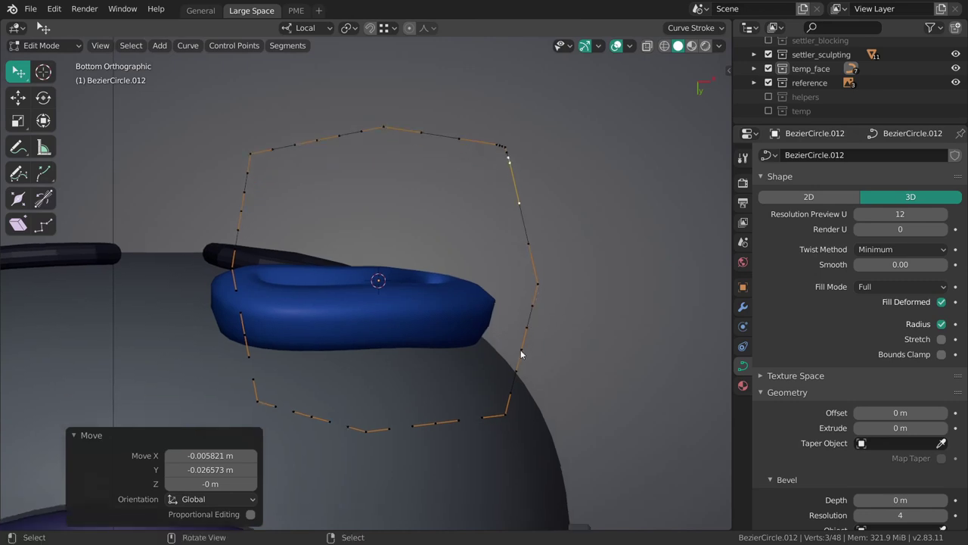
click(538, 290)
key(g)
click(532, 289)
key(g)
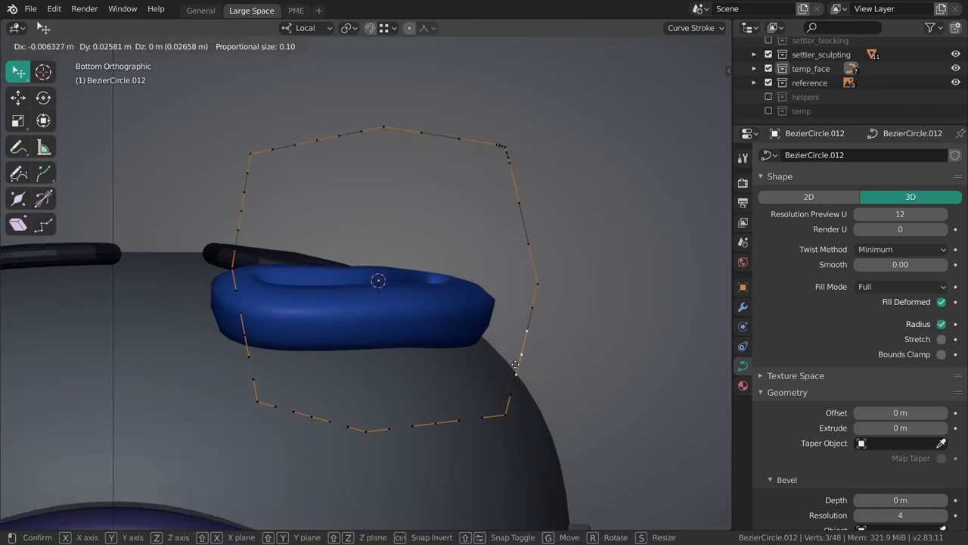
click(510, 405)
Step: Reposition the lower and lower-left profile points
click(440, 425)
key(g)
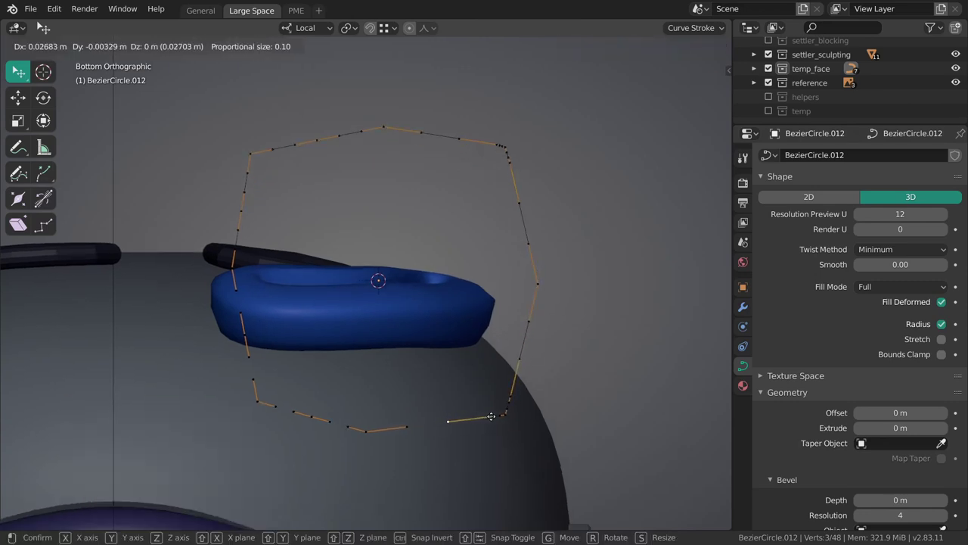
click(493, 416)
click(313, 418)
key(g)
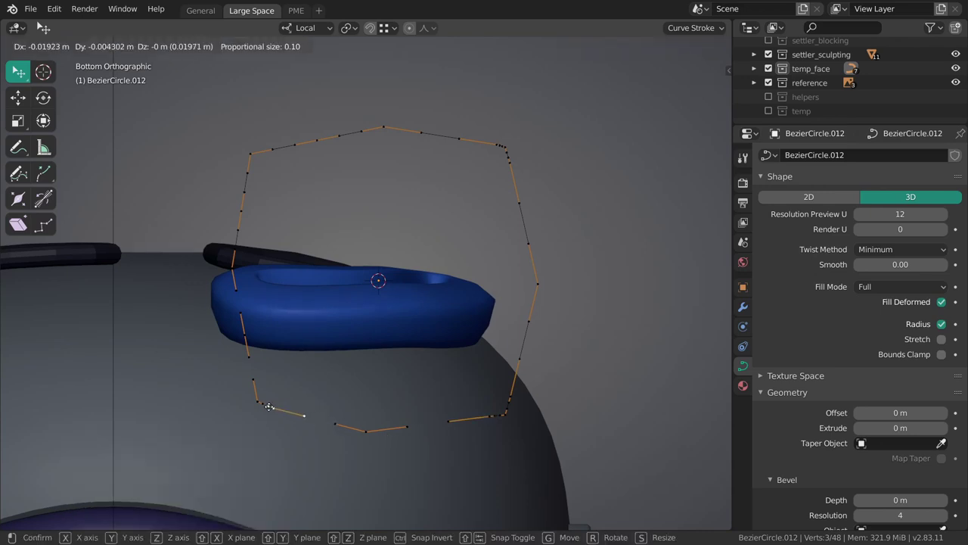
click(261, 406)
click(247, 353)
key(g)
click(255, 392)
shift+middle_drag(249, 378, 257, 397)
Step: Adjust the top-left and left profile points, then return to Object Mode
click(249, 235)
key(g)
click(324, 166)
key(g)
click(276, 170)
click(259, 195)
key(g)
click(258, 200)
shift+middle_drag(461, 309, 480, 331)
key(Tab)
key(Tab)
Step: From the bottom view, circle-select curve points and hide handles via Overlays
key(grave)
key(KP_2)
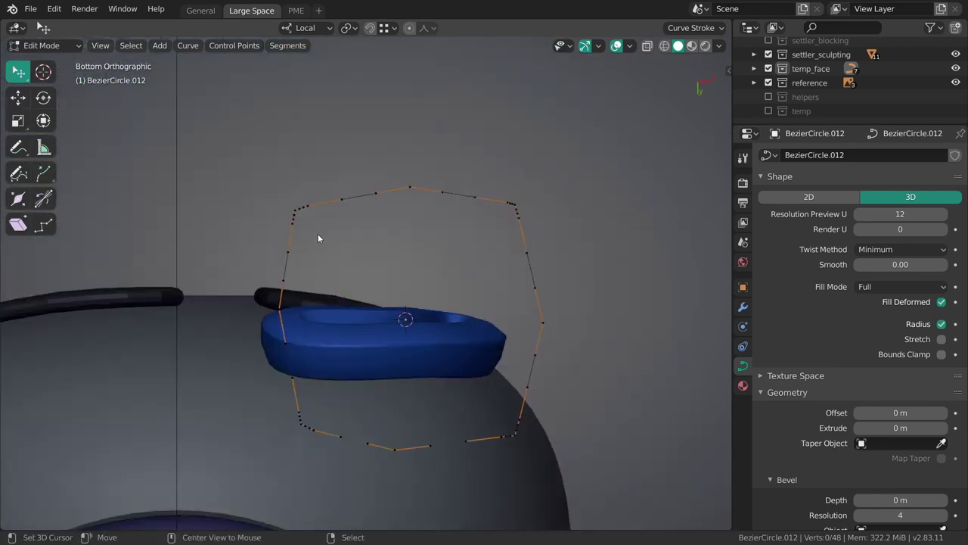
key(v)
key(Escape)
key(c)
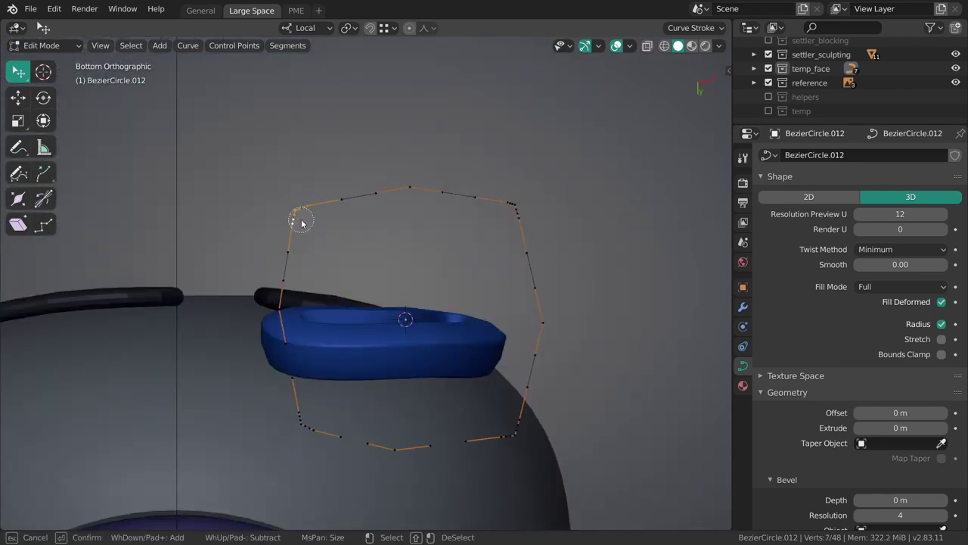
right_click(301, 211)
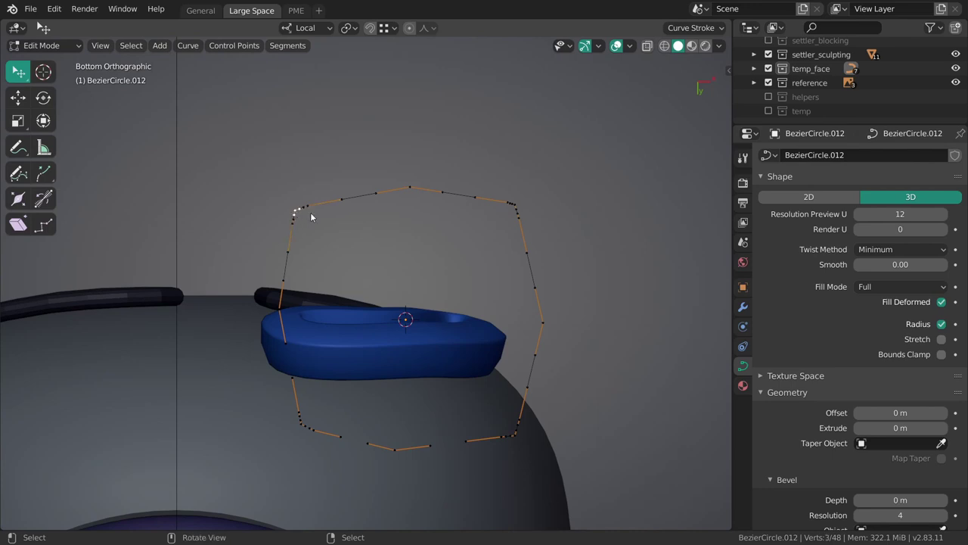
click(629, 46)
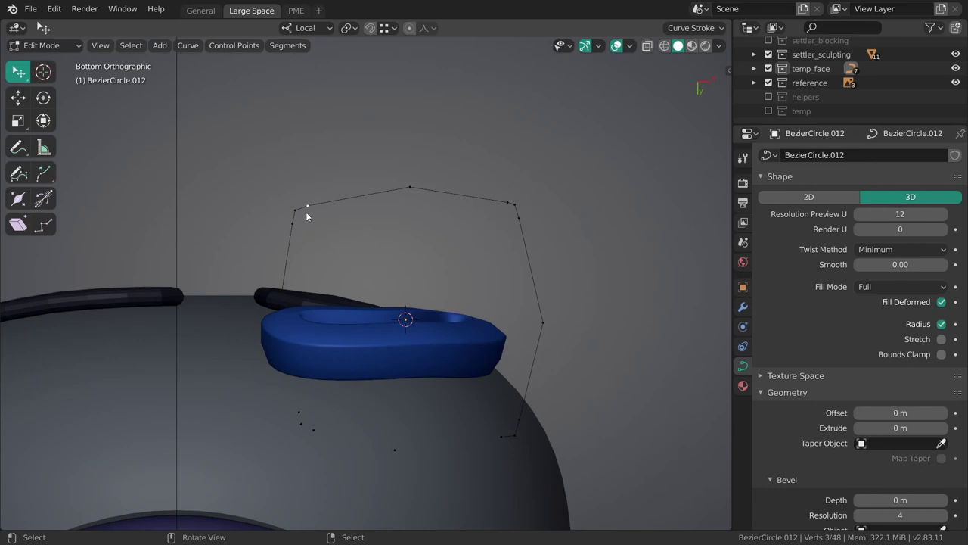
Step: Pull the upper-left curve point up-left and the upper-right point to the right
key(w)
drag(298, 213, 300, 214)
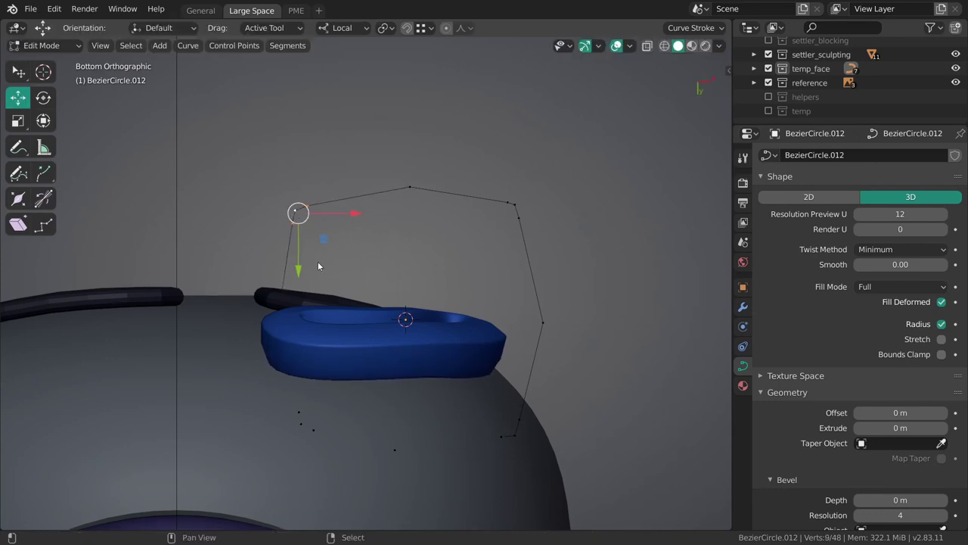
shift+middle_drag(318, 266, 324, 264)
drag(305, 209, 284, 200)
click(522, 210)
click(519, 205)
drag(519, 205, 557, 201)
Step: Orbit around the face to inspect the mouth, cancelling a stray point move
middle_drag(535, 258, 565, 309)
drag(564, 310, 591, 279)
right_click(591, 279)
middle_drag(592, 279, 405, 194)
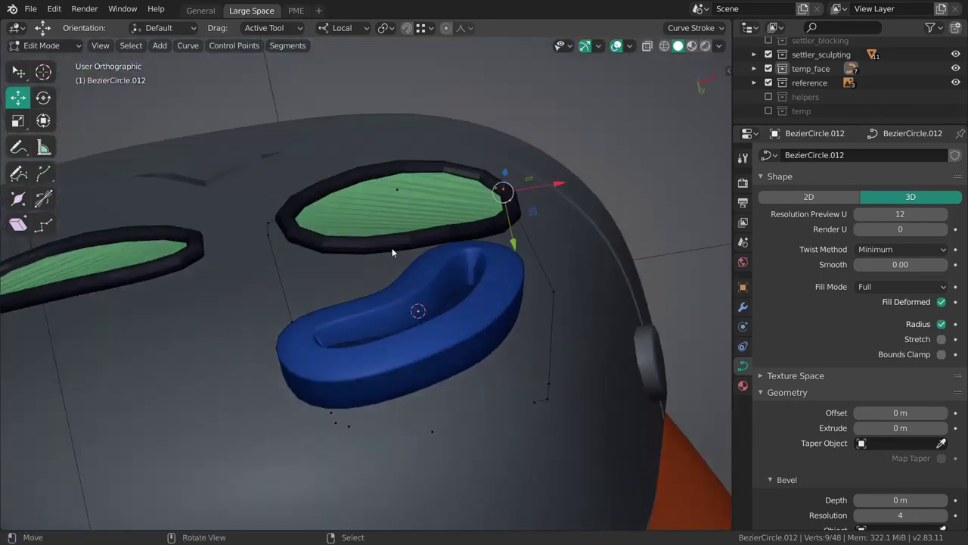
middle_drag(391, 253, 356, 359)
Step: Reselect curve points in bottom view and try a point move, then undo it
key(alt+a)
key(c)
key(Escape)
key(grave)
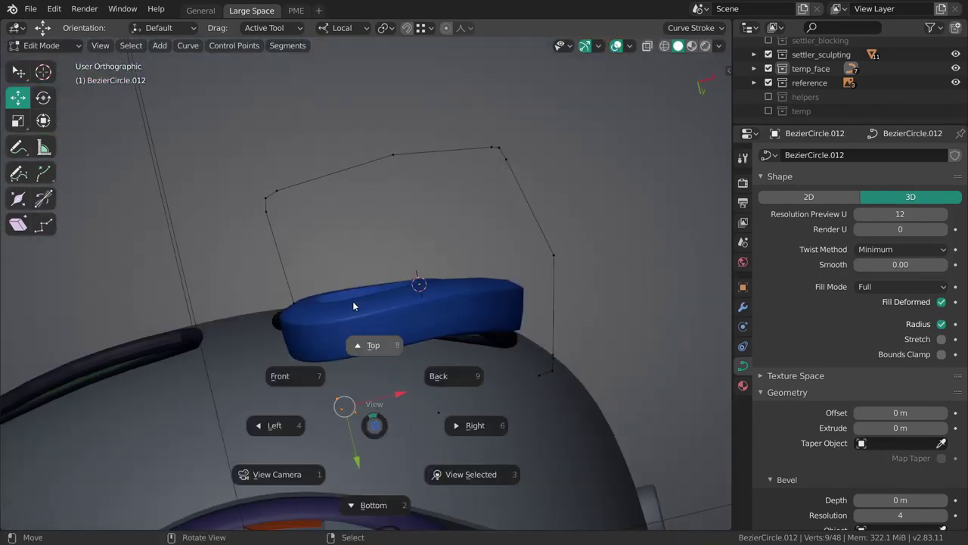
click(352, 300)
key(grave)
click(345, 352)
key(g)
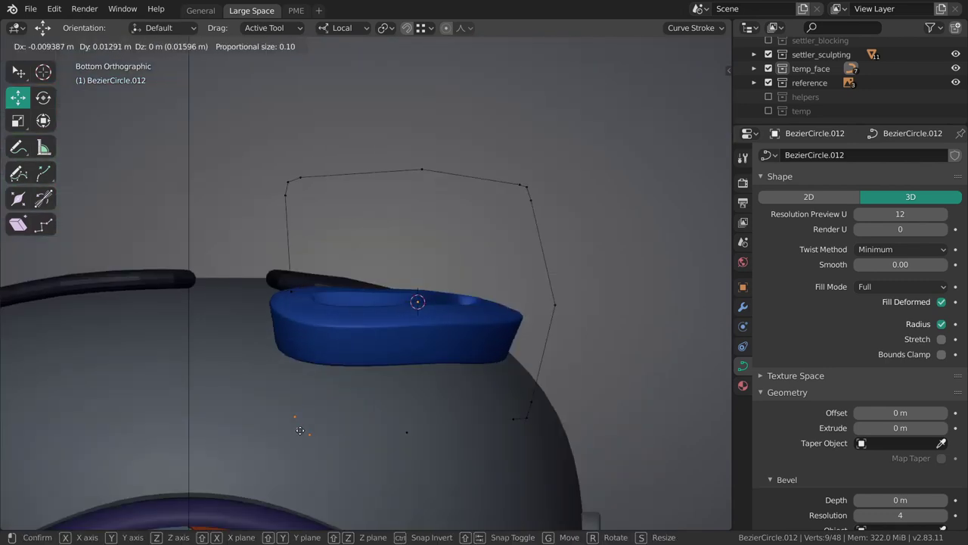
click(418, 402)
key(ctrl+z)
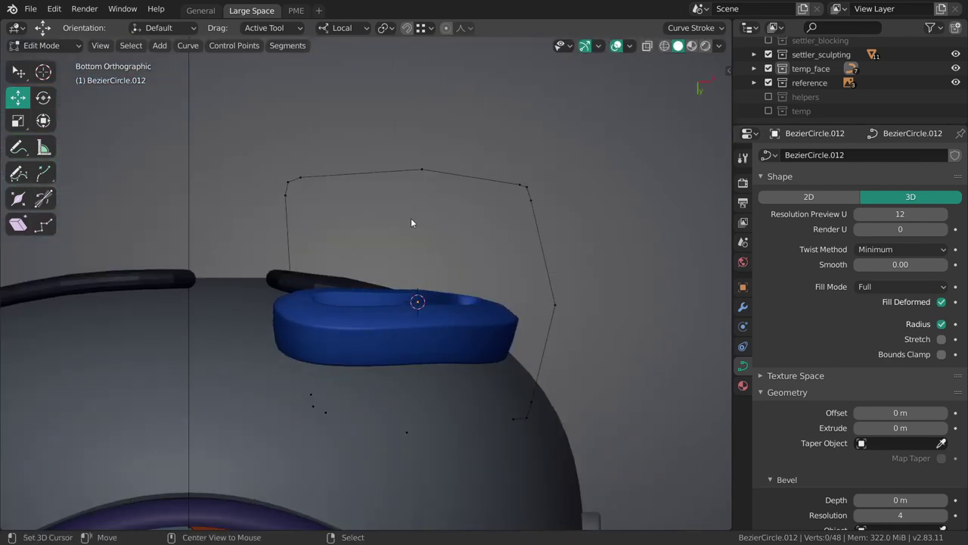
Step: Pull the upper-right corner point and lower-right points inward
key(c)
key(Escape)
key(g)
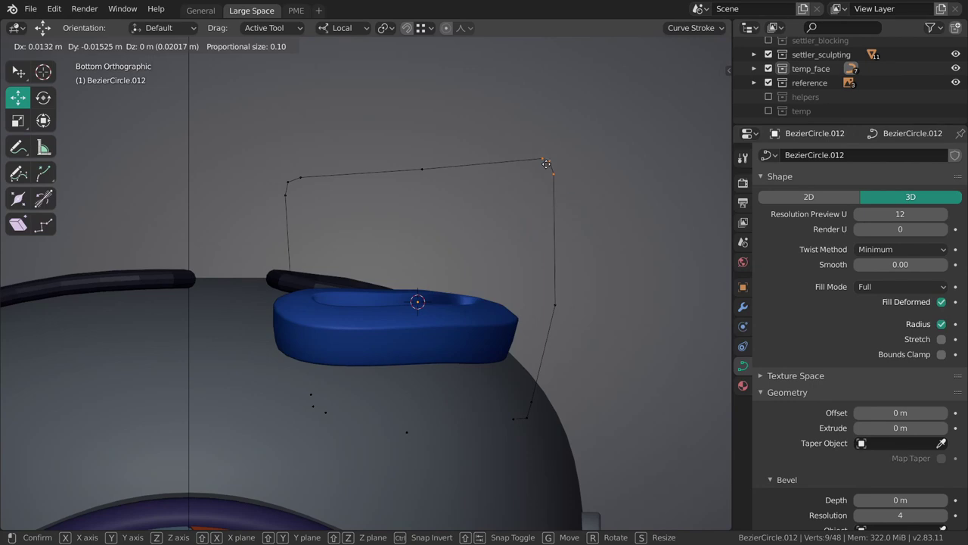
click(508, 188)
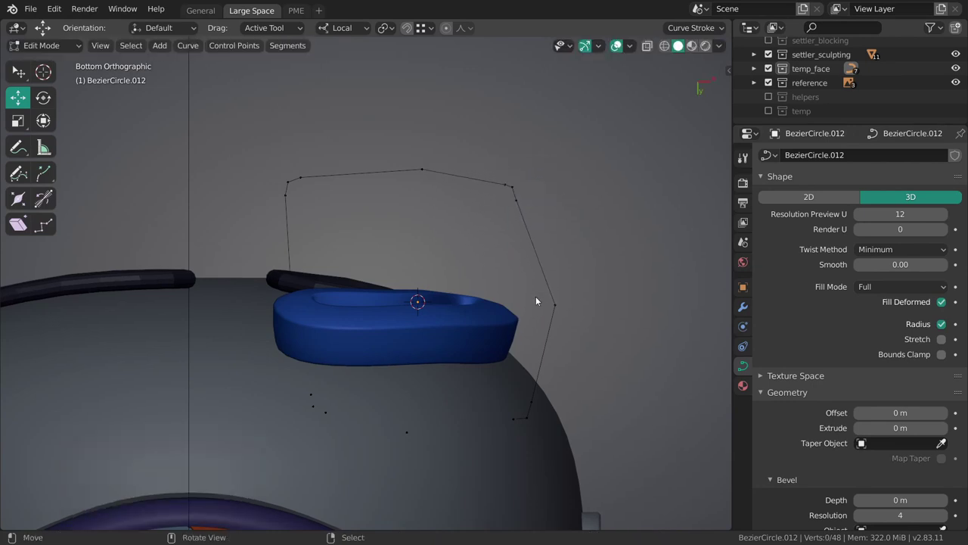
key(c)
click(539, 419)
key(Escape)
key(g)
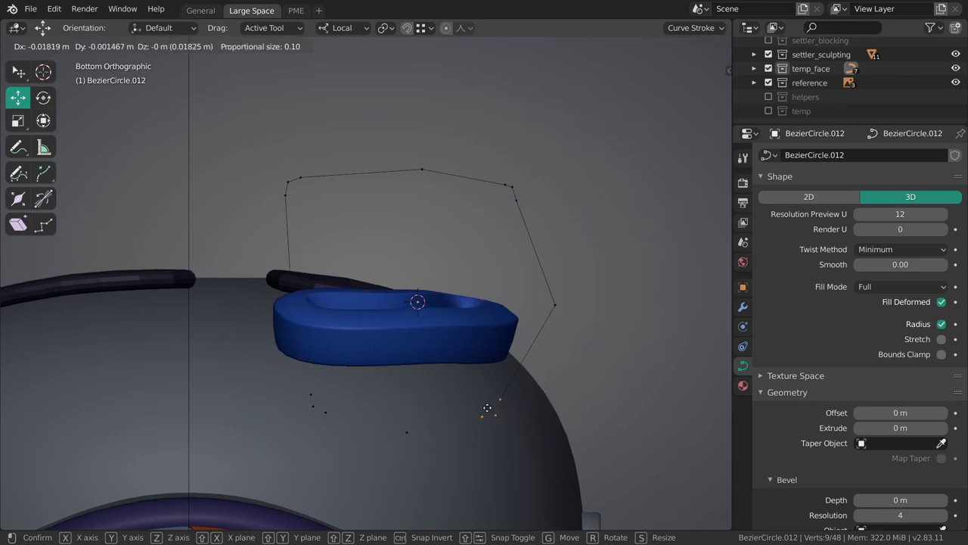
click(491, 412)
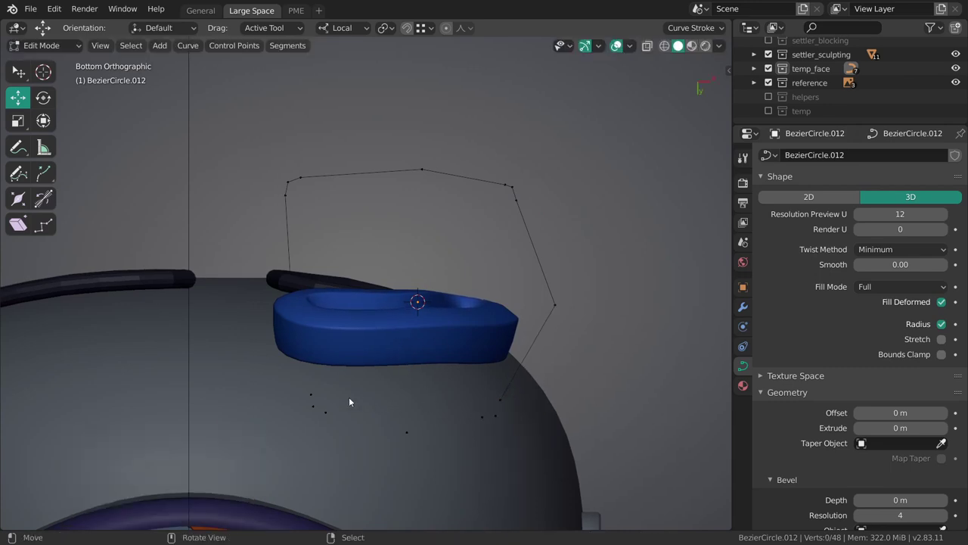
Step: Move the lower-left curve points into place to finish the bean-shaped bend
drag(343, 401, 333, 423)
key(g)
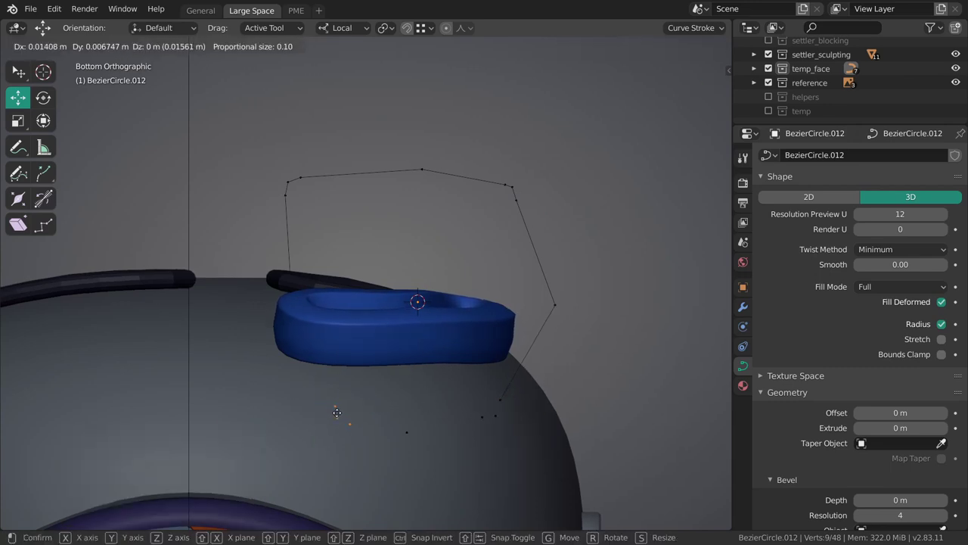
click(341, 379)
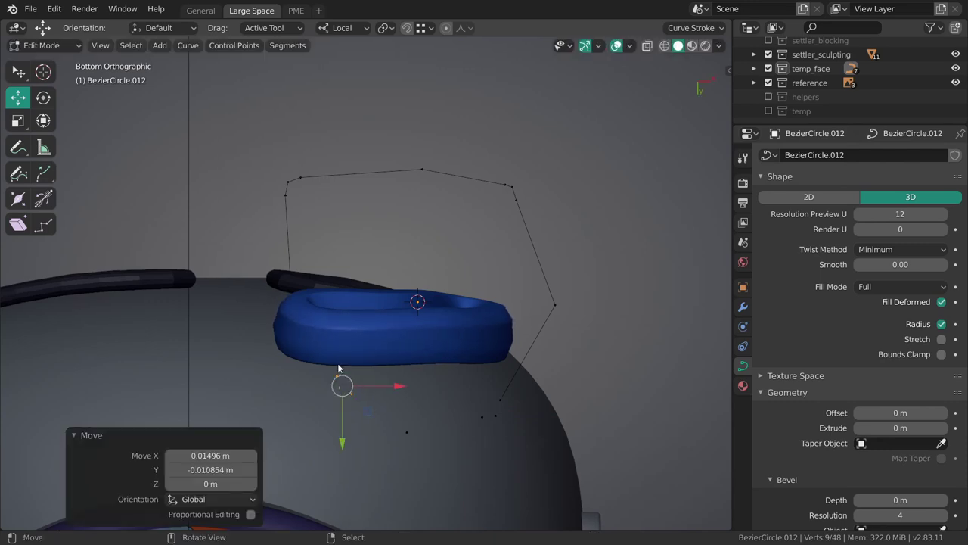
mouse_move(340, 379)
middle_down()
mouse_move(351, 428)
mouse_move(367, 385)
mouse_move(348, 364)
middle_up()
key(g)
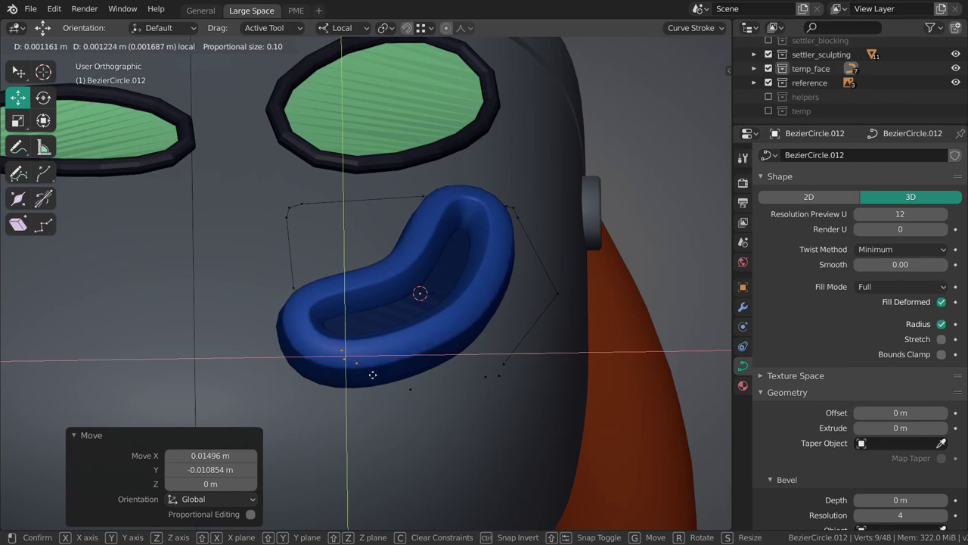
click(400, 369)
Step: Scale the control-point radius of the mouth curve BezierCircle.011 with Alt+S
middle_drag(399, 370, 437, 364)
key(Tab)
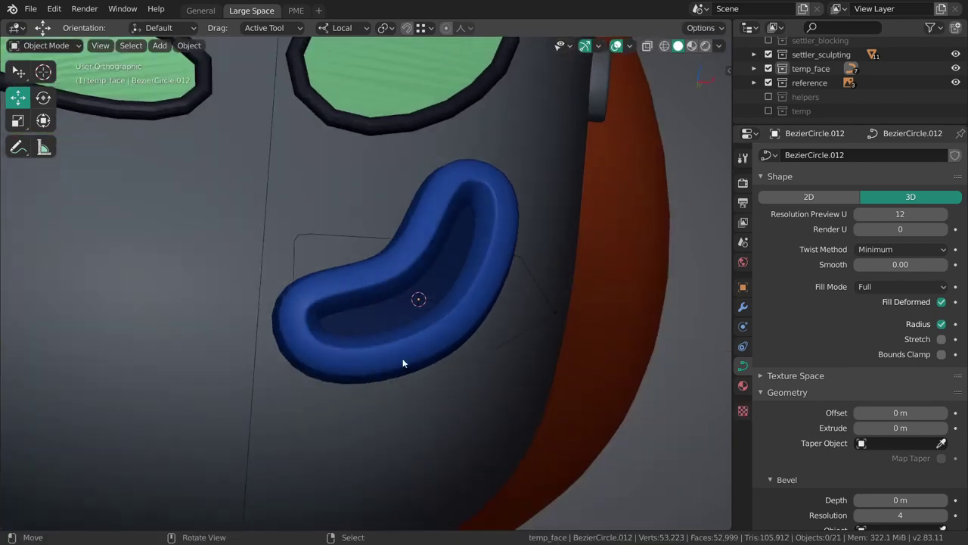
scroll(408, 251, down, 6)
middle_drag(409, 251, 389, 285)
scroll(398, 302, up, 4)
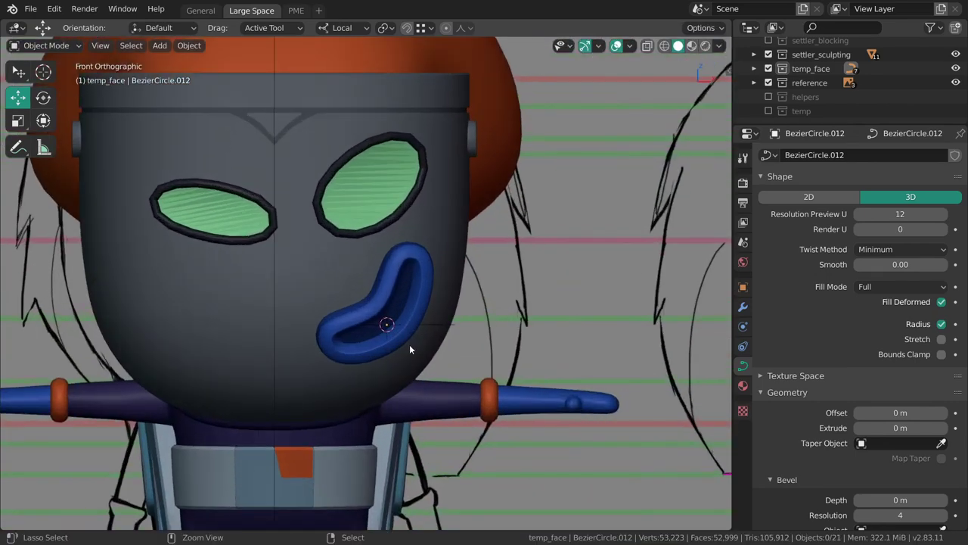
middle_drag(407, 326, 404, 315)
click(405, 317)
key(Tab)
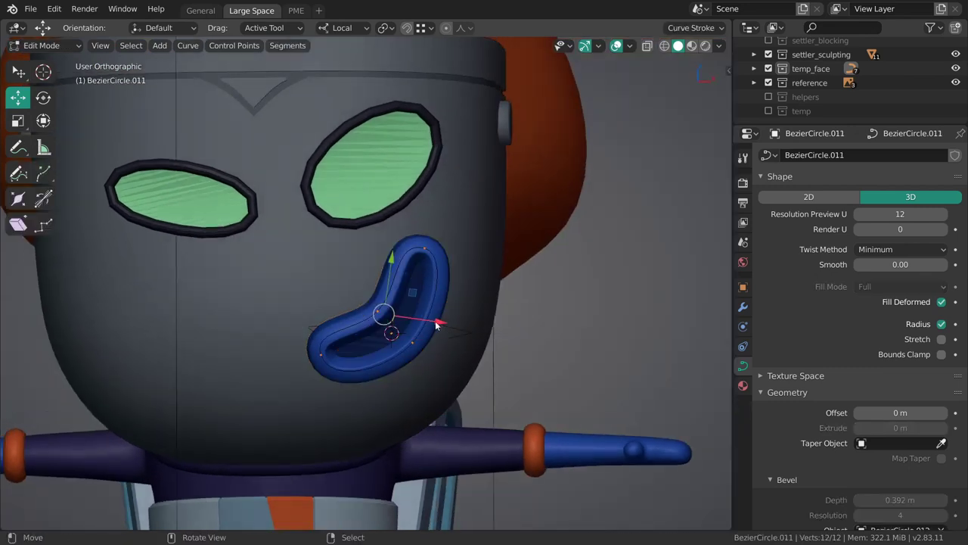
key(shift+space)
key(alt+s)
drag(492, 331, 515, 325)
key(Tab)
Step: Select the mouth path curve BezierCircle.012 and save the file as 013_lunte_sculpting.blend
scroll(470, 312, down, 1)
scroll(470, 308, down, 5)
scroll(447, 279, up, 5)
middle_drag(447, 279, 442, 348)
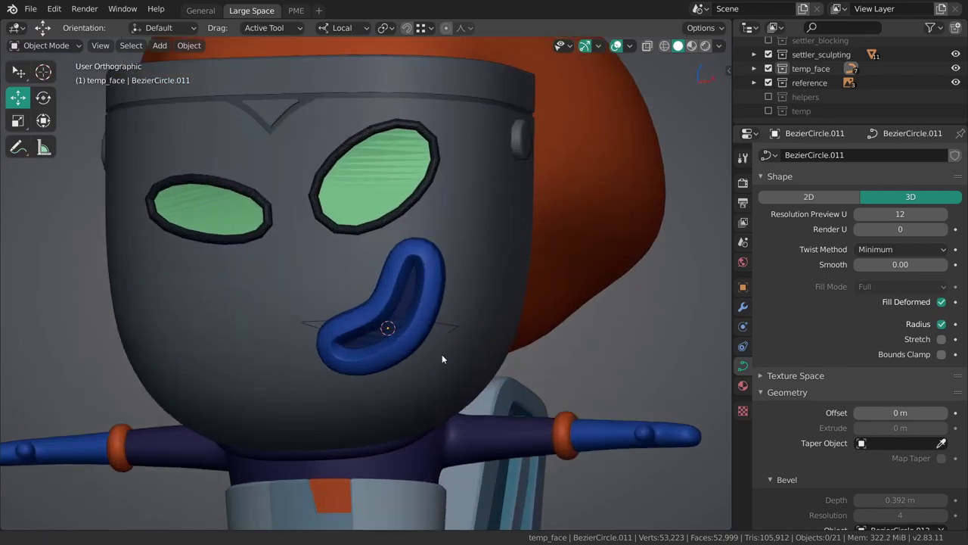
scroll(422, 286, up, 4)
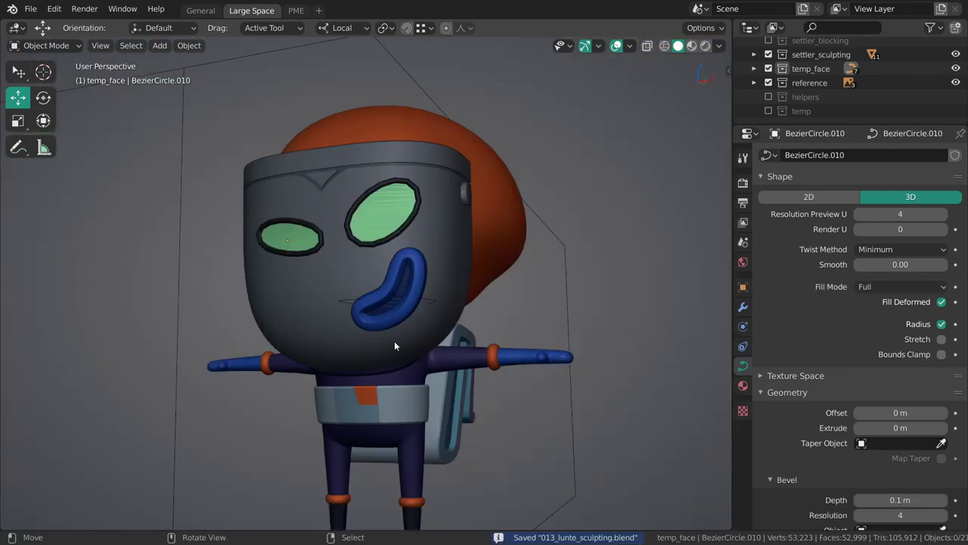
scroll(395, 341, up, 2)
scroll(397, 281, up, 2)
click(435, 241)
scroll(454, 265, up, 4)
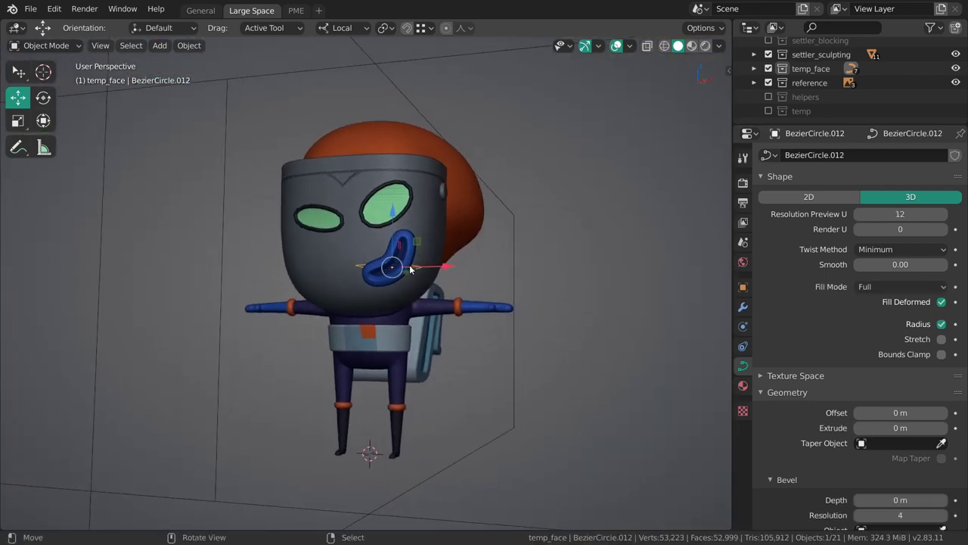
middle_drag(461, 275, 492, 222)
key(ctrl+s)
Step: Review the character from the front view and deselect everything
key(KP_1)
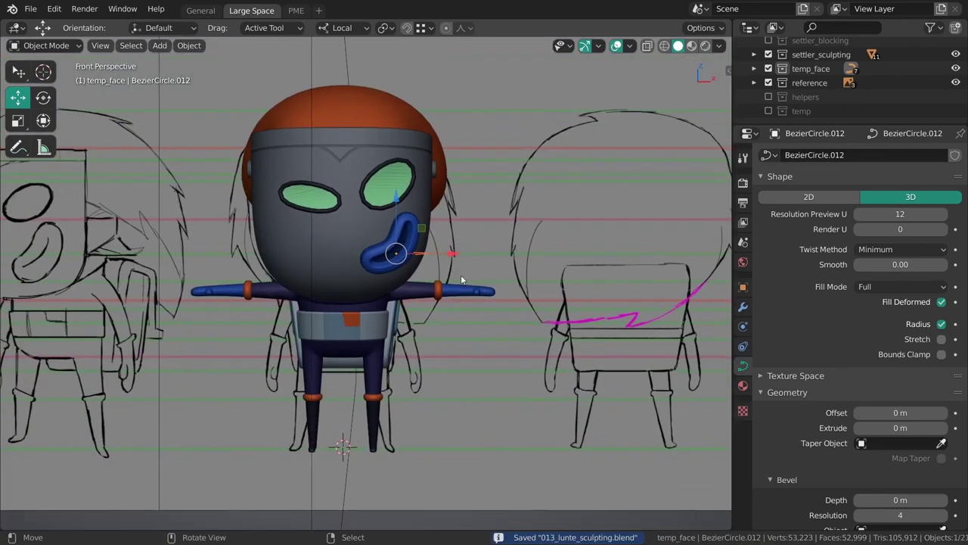
mouse_move(463, 281)
middle_down()
mouse_move(448, 305)
mouse_move(464, 265)
mouse_move(458, 299)
middle_up()
key(alt+a)
scroll(439, 307, up, 2)
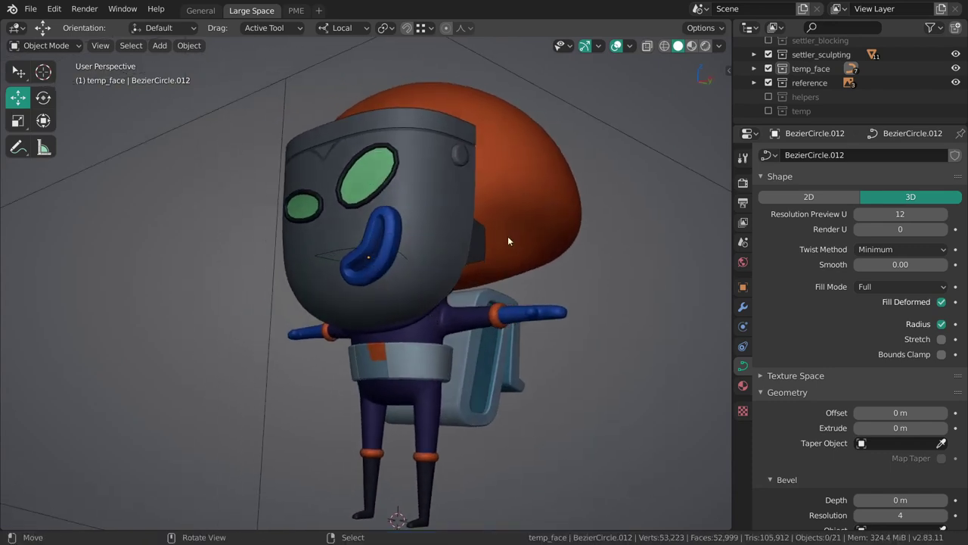